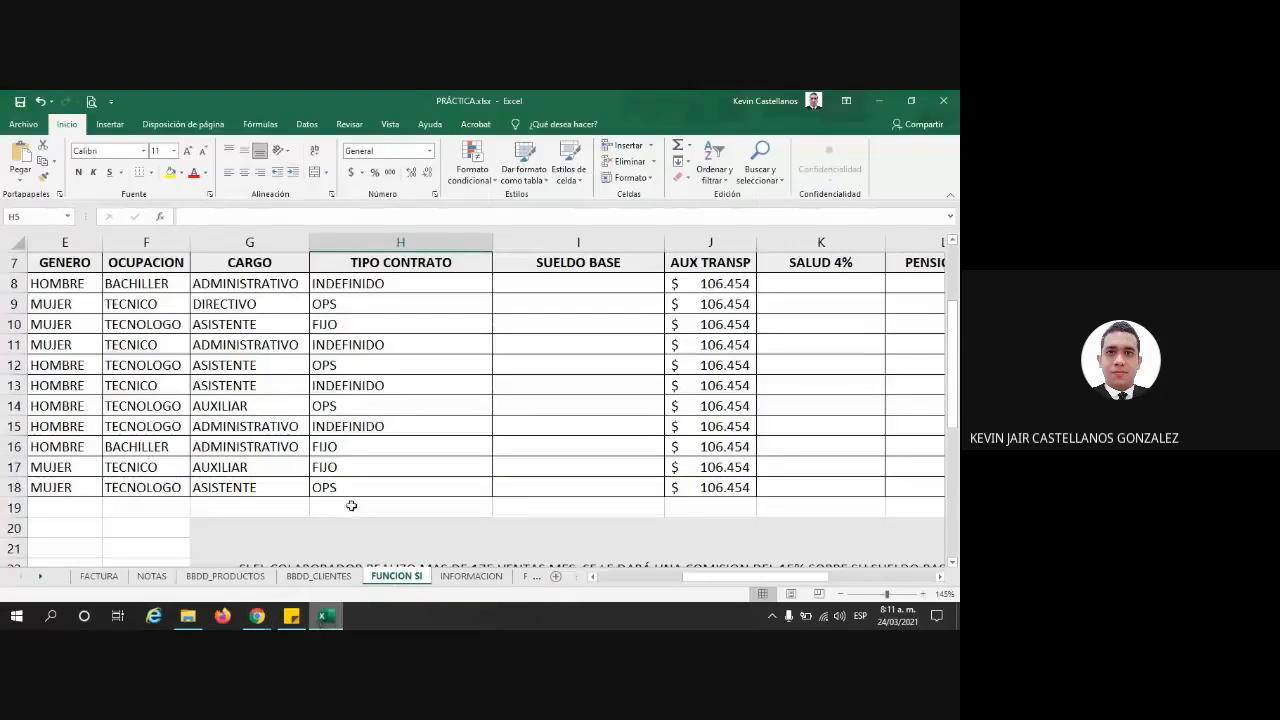
# Step: Examine the AUX TRANSP formulas, the empty SUELDO BASE column, and the salary table by OCUPACION and CARGO below the data
pyautogui.scroll(1, 345, 500)
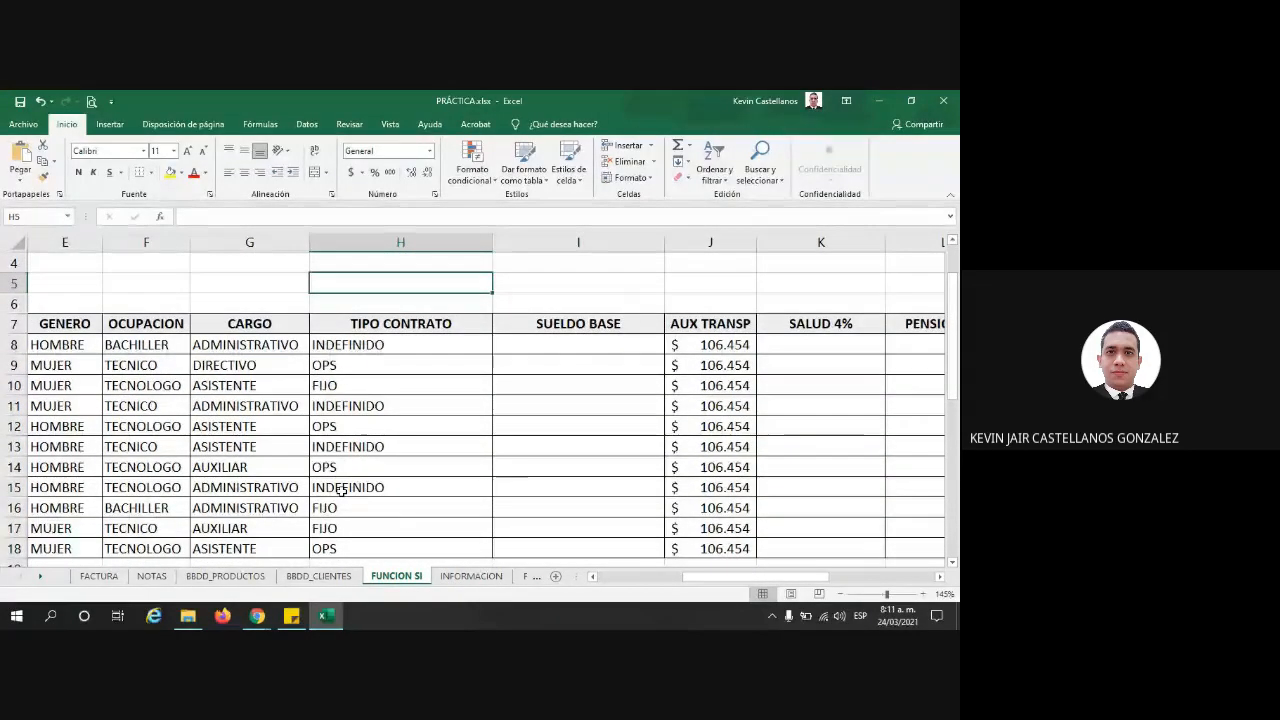
pyautogui.click(720, 344)
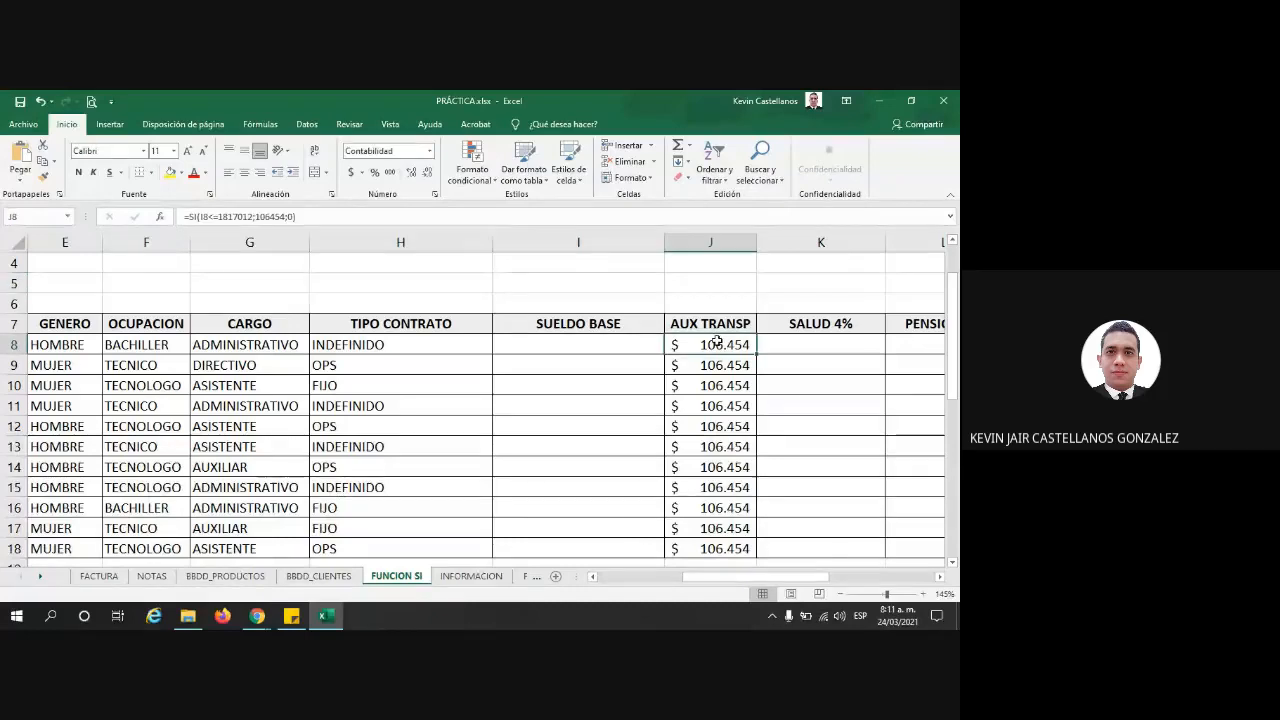
pyautogui.moveTo(708, 354); pyautogui.dragTo(710, 510)
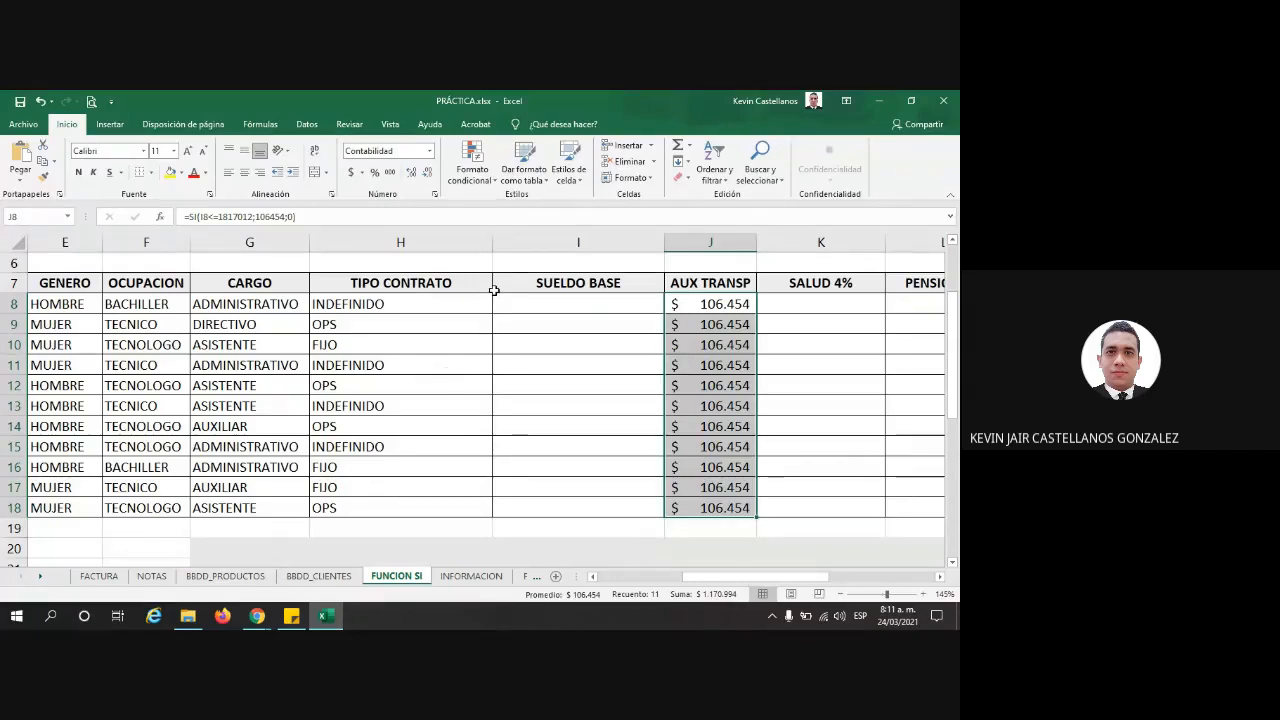
pyautogui.scroll(-2, 486, 326)
pyautogui.scroll(2, 486, 326)
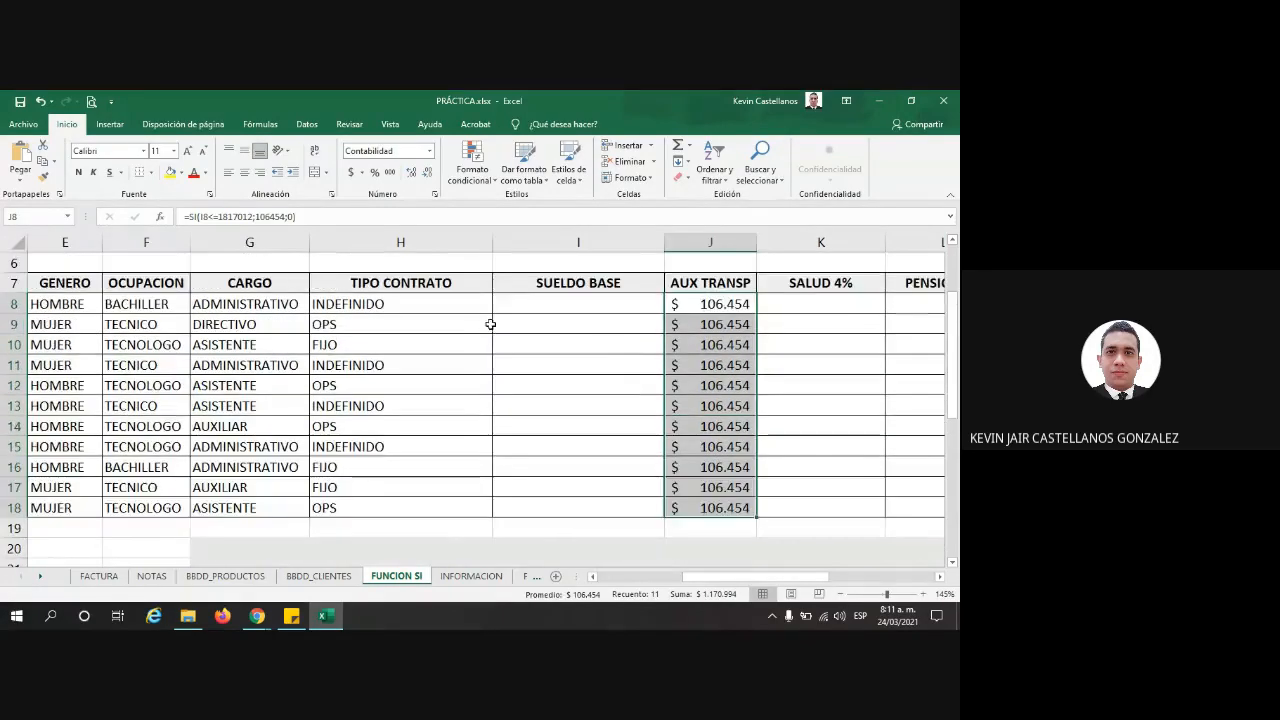
pyautogui.moveTo(531, 302); pyautogui.dragTo(543, 503)
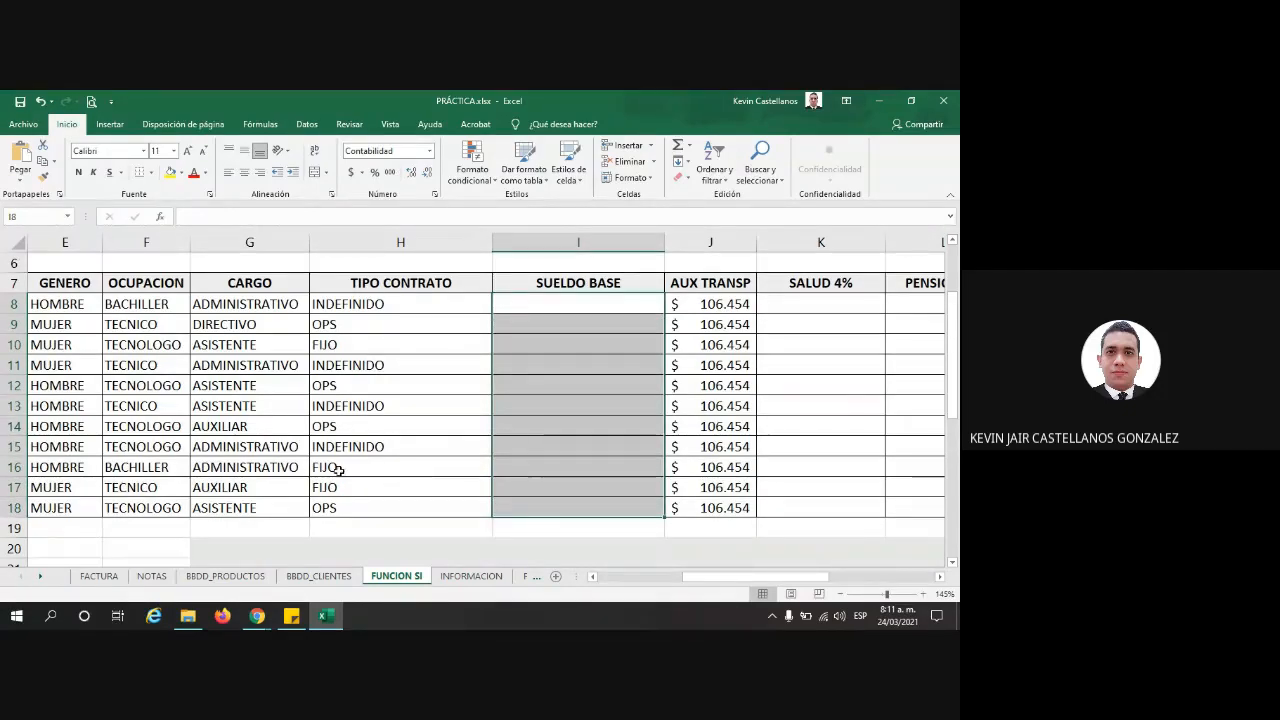
pyautogui.scroll(-5, 325, 471)
pyautogui.scroll(-3, 260, 455)
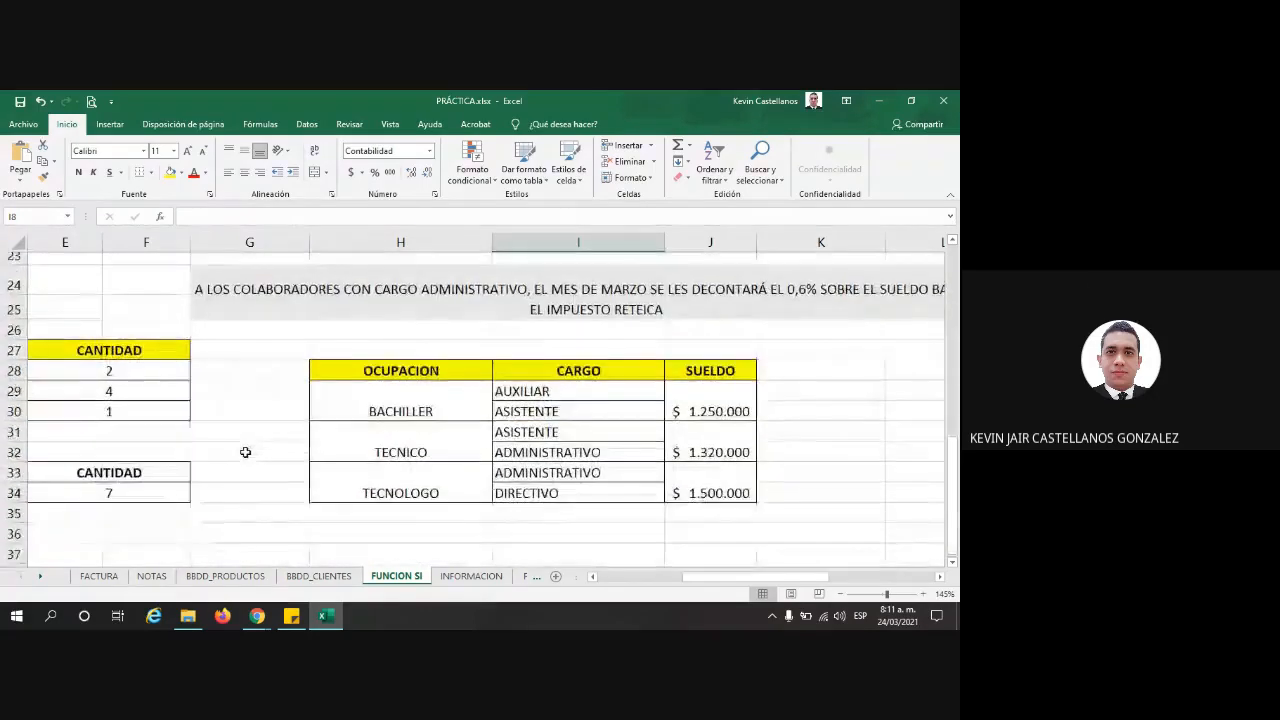
pyautogui.scroll(2, 420, 470)
pyautogui.scroll(3, 451, 540)
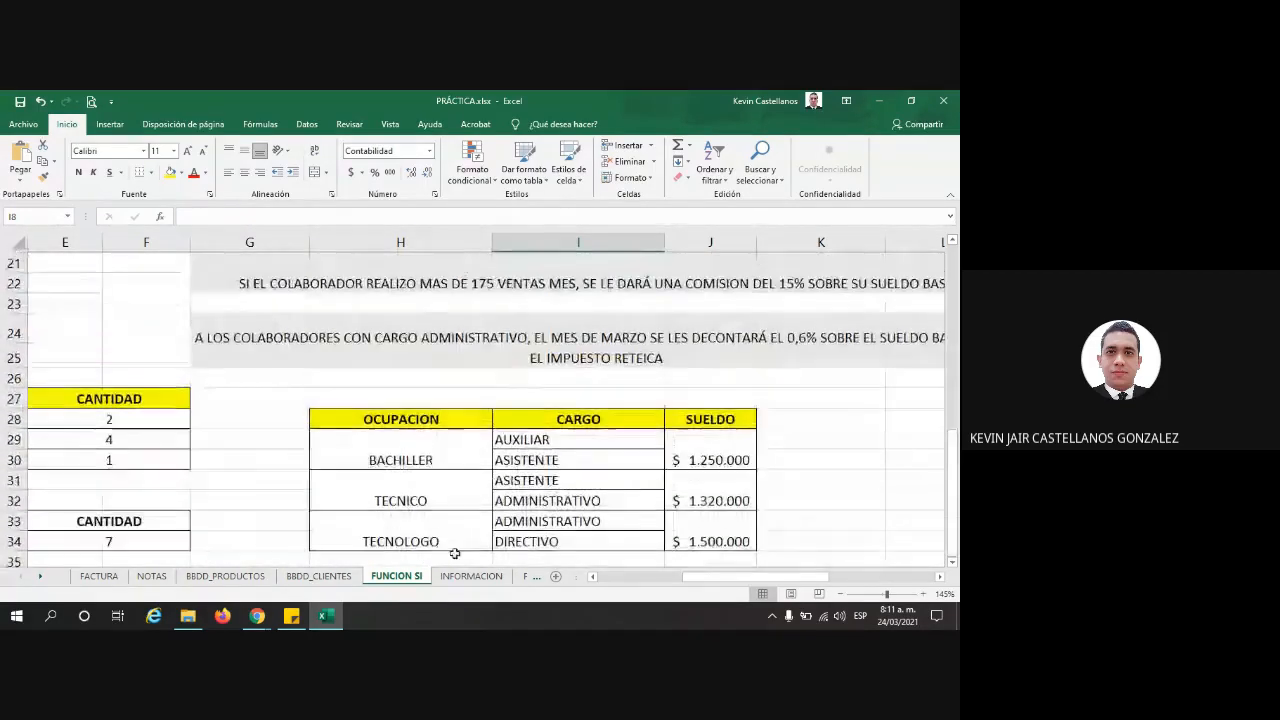
pyautogui.scroll(-1, 131, 480)
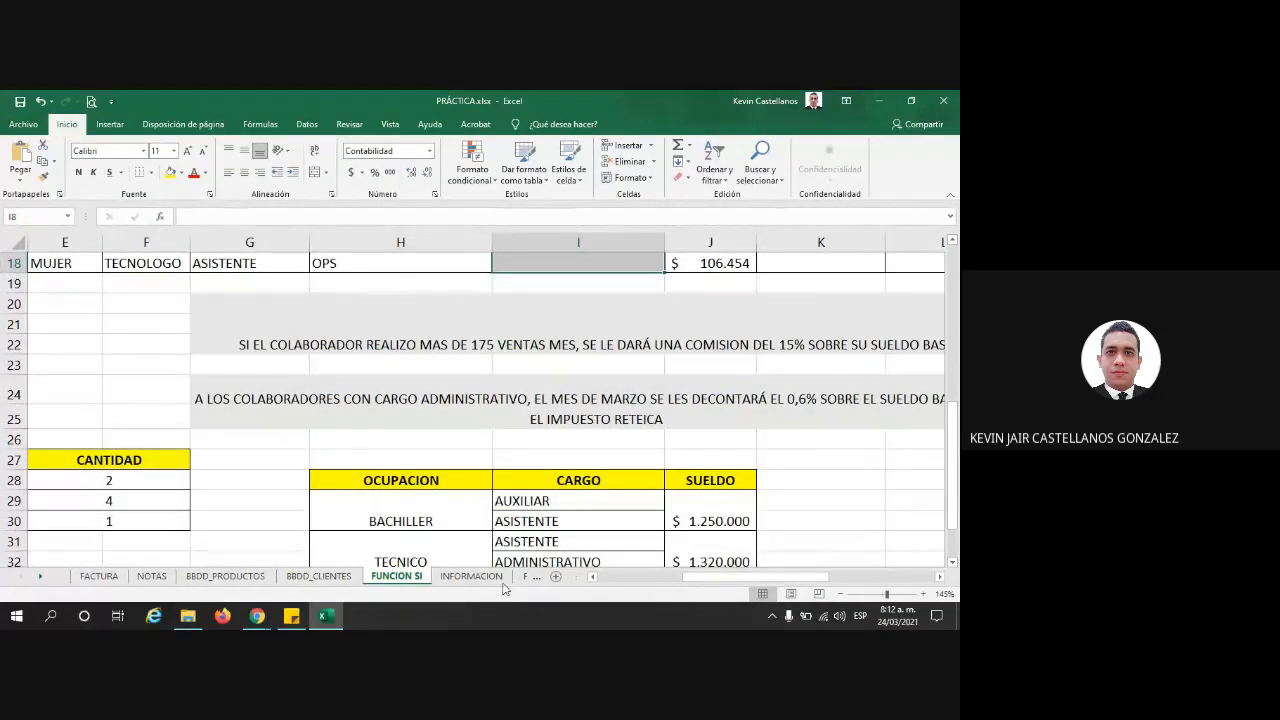
# Step: Enter the headers CARGO in L28 and SUELDO in M28, to the side of the existing salary table
pyautogui.moveTo(676, 584); pyautogui.dragTo(781, 582)
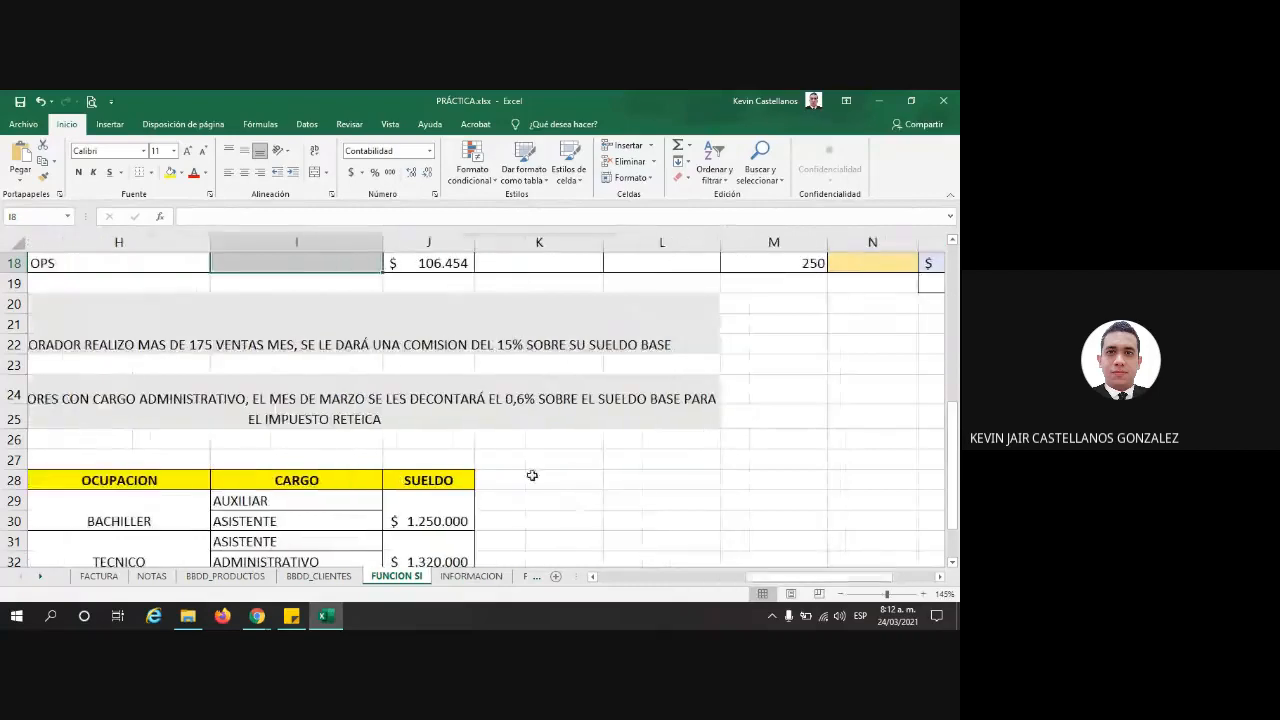
pyautogui.click(632, 474)
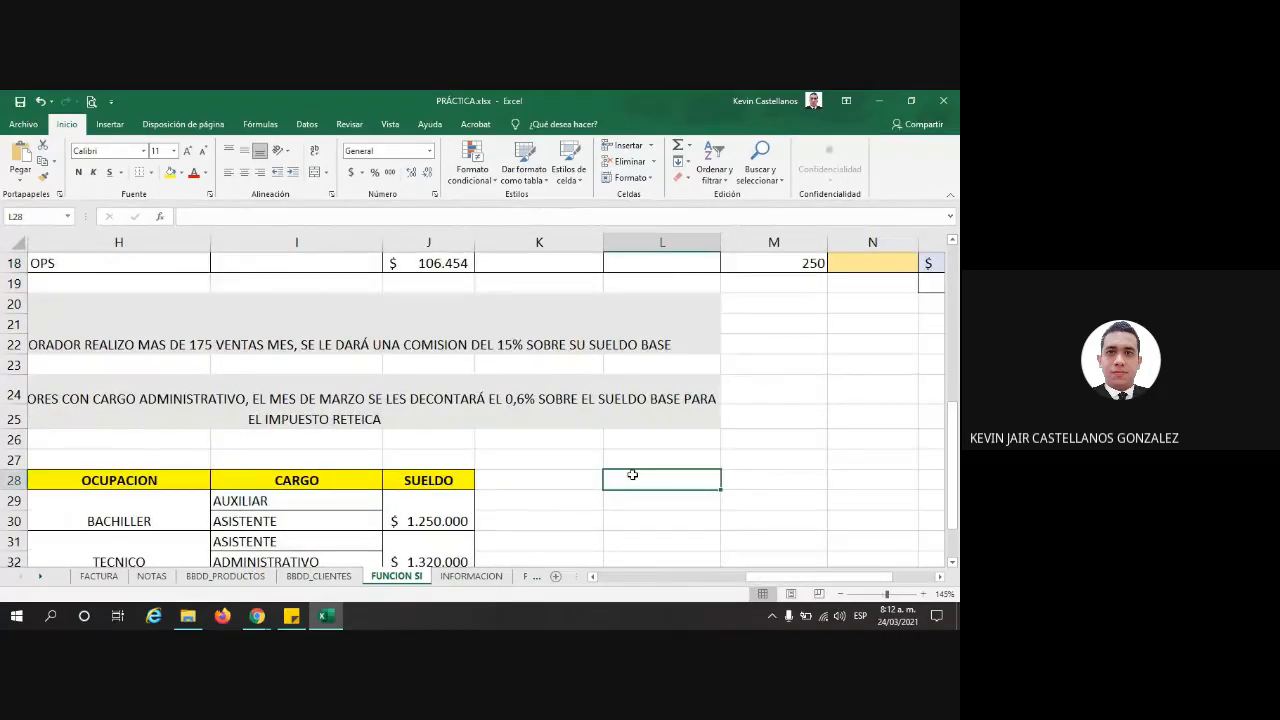
pyautogui.write('CARGO')
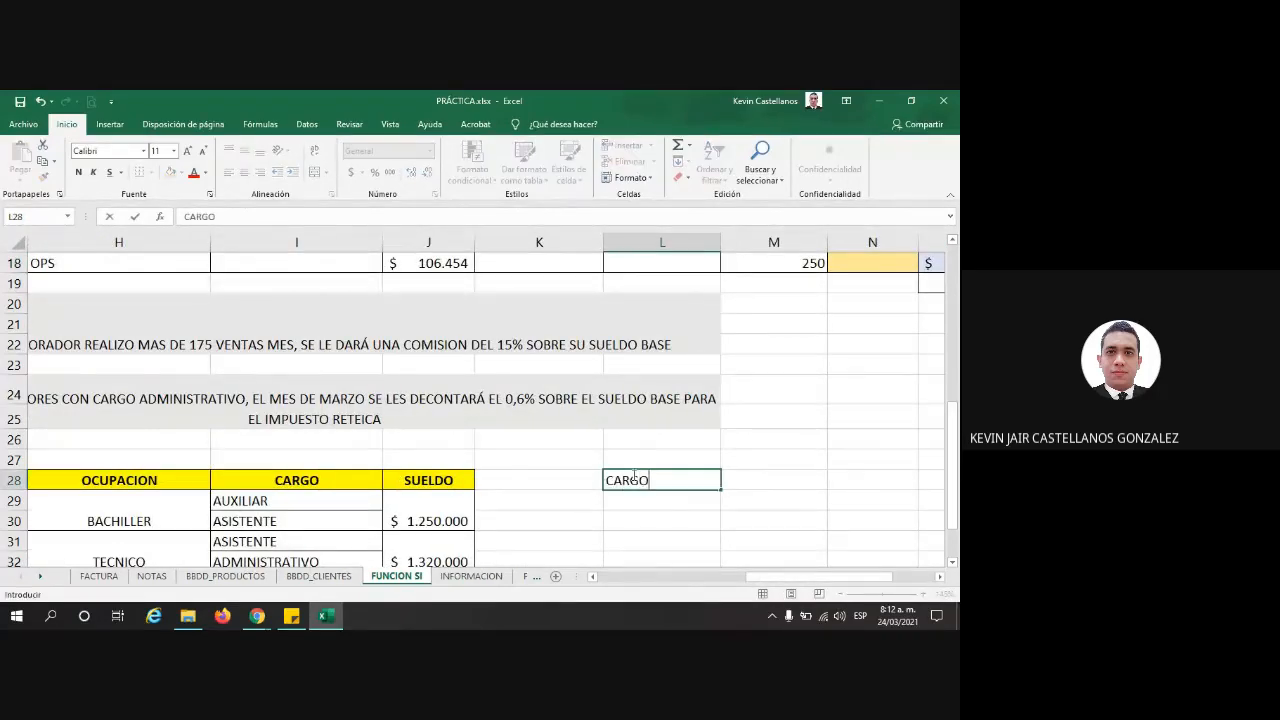
pyautogui.press('Right')
pyautogui.write('SUELDO')
pyautogui.press('Return')
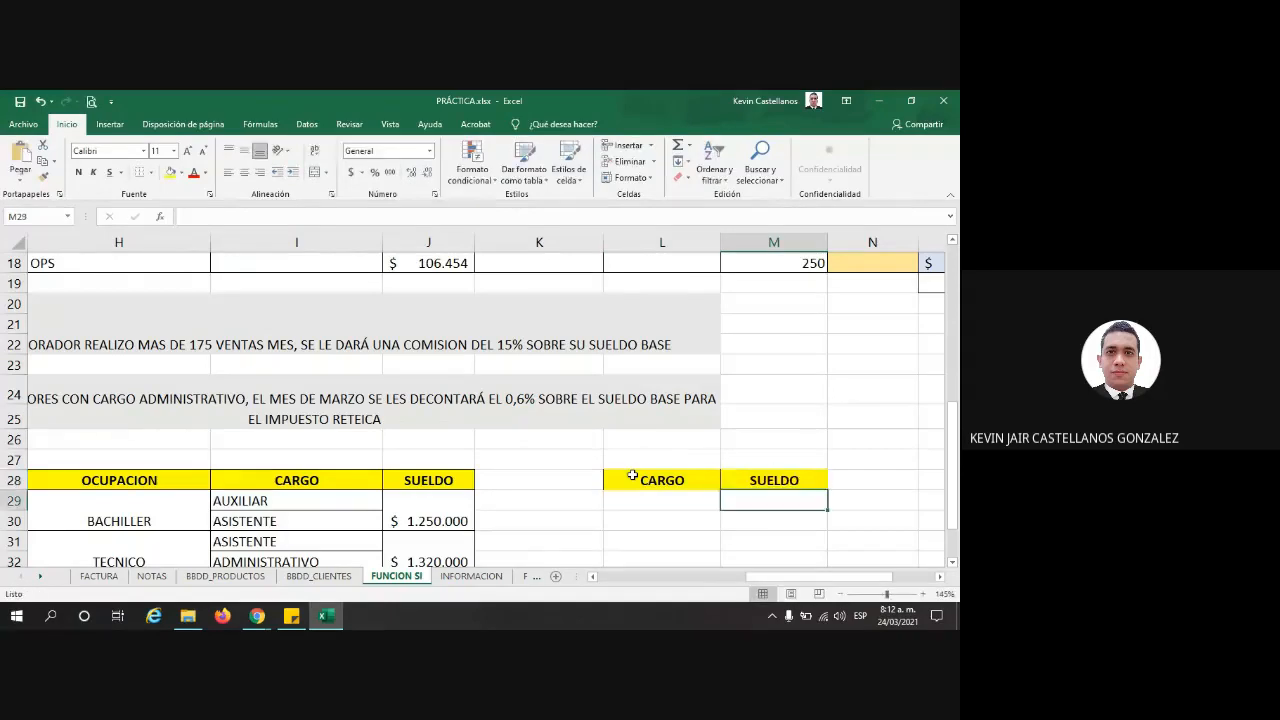
# Step: Add borders to the new header cells L28:M28
pyautogui.moveTo(633, 476); pyautogui.dragTo(774, 480)
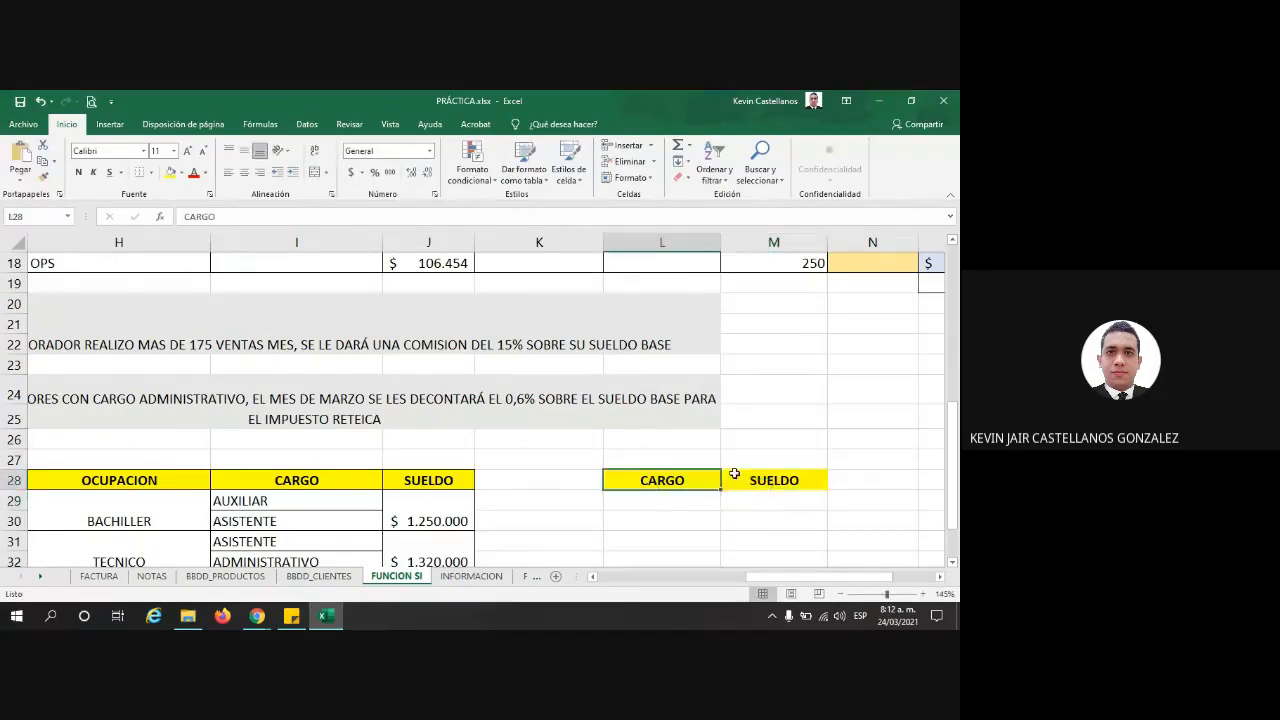
pyautogui.click(151, 172)
pyautogui.click(187, 292)
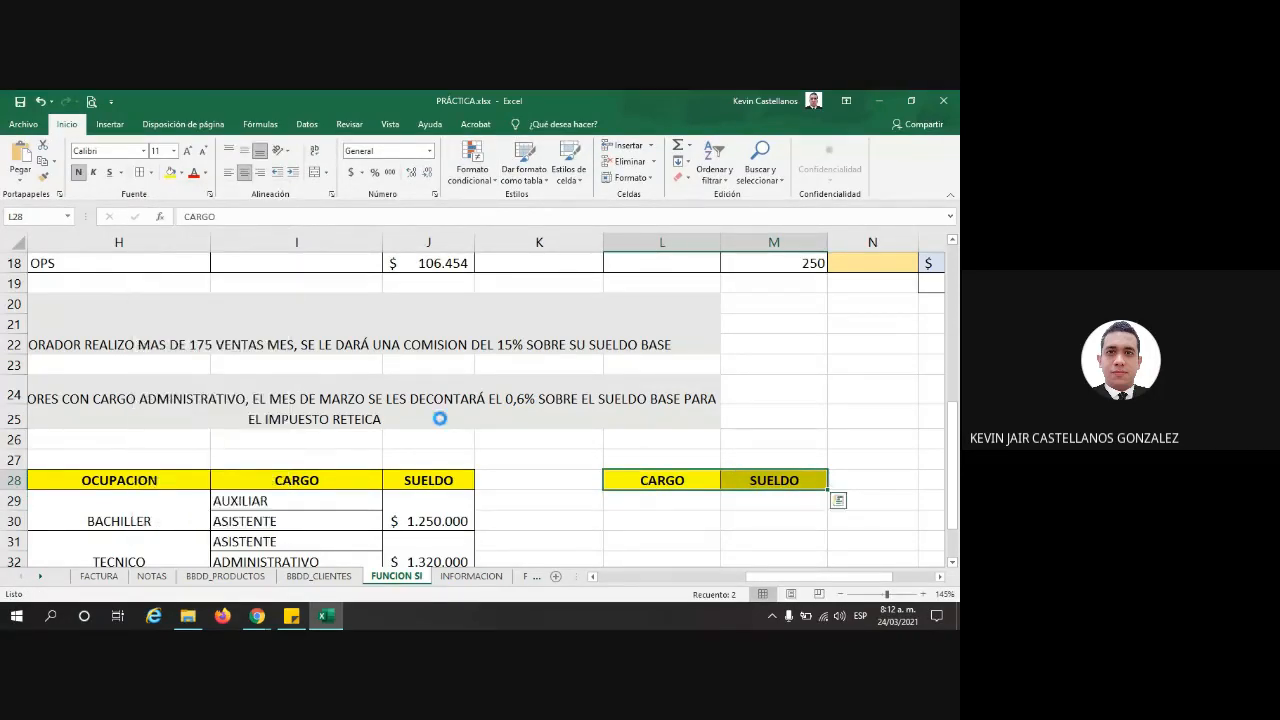
# Step: Check which position options the validation list of CARGO cell G8 offers
pyautogui.scroll(4, 490, 443)
pyautogui.click(137, 306)
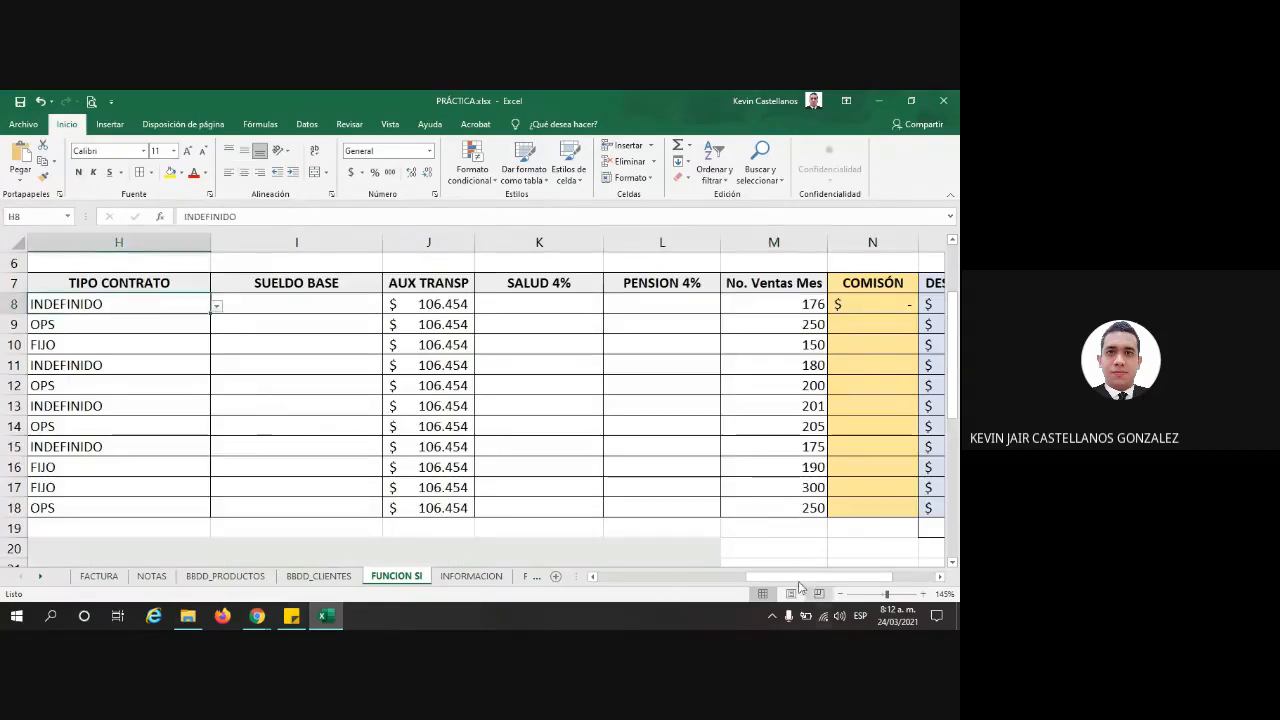
pyautogui.moveTo(791, 584); pyautogui.dragTo(749, 584)
pyautogui.click(220, 304)
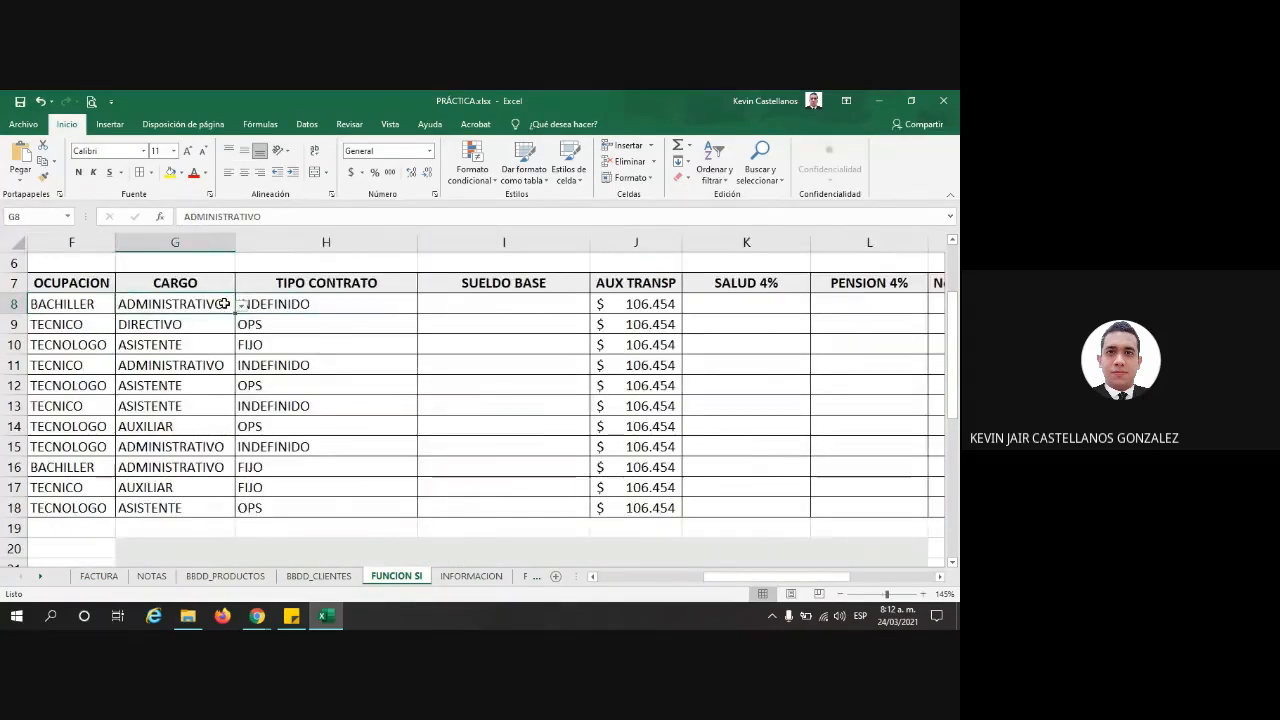
pyautogui.click(239, 309)
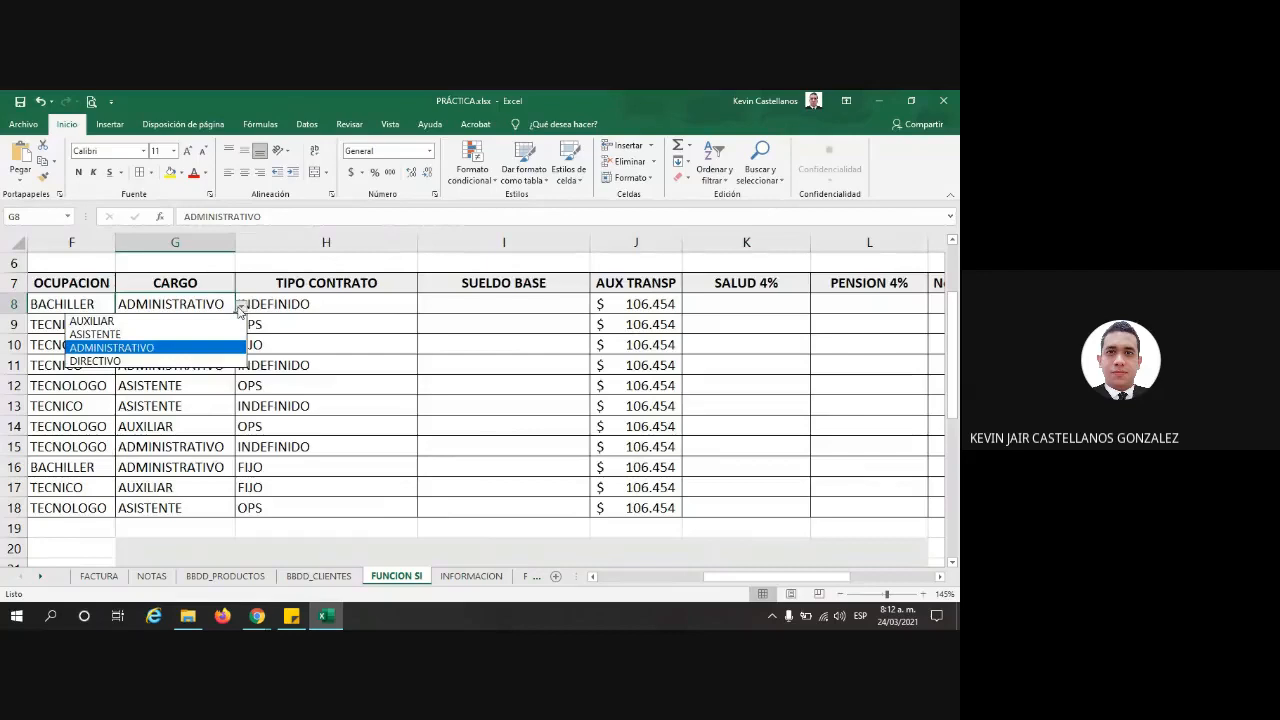
# Step: List AUXILIAR, ASISTENTE, ADMINISTRATIVO and DIRECTIVO under the new CARGO header in L29:L32
pyautogui.scroll(-6, 829, 343)
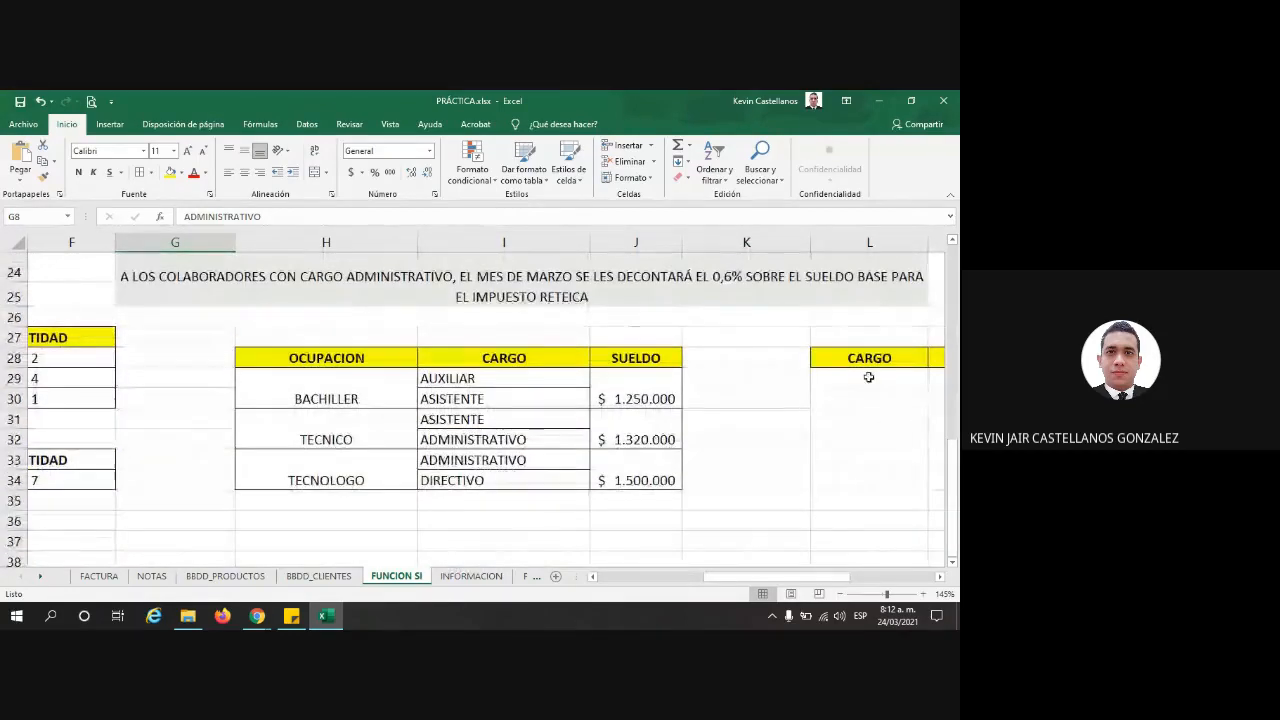
pyautogui.click(868, 377)
pyautogui.write('AUXILIA')
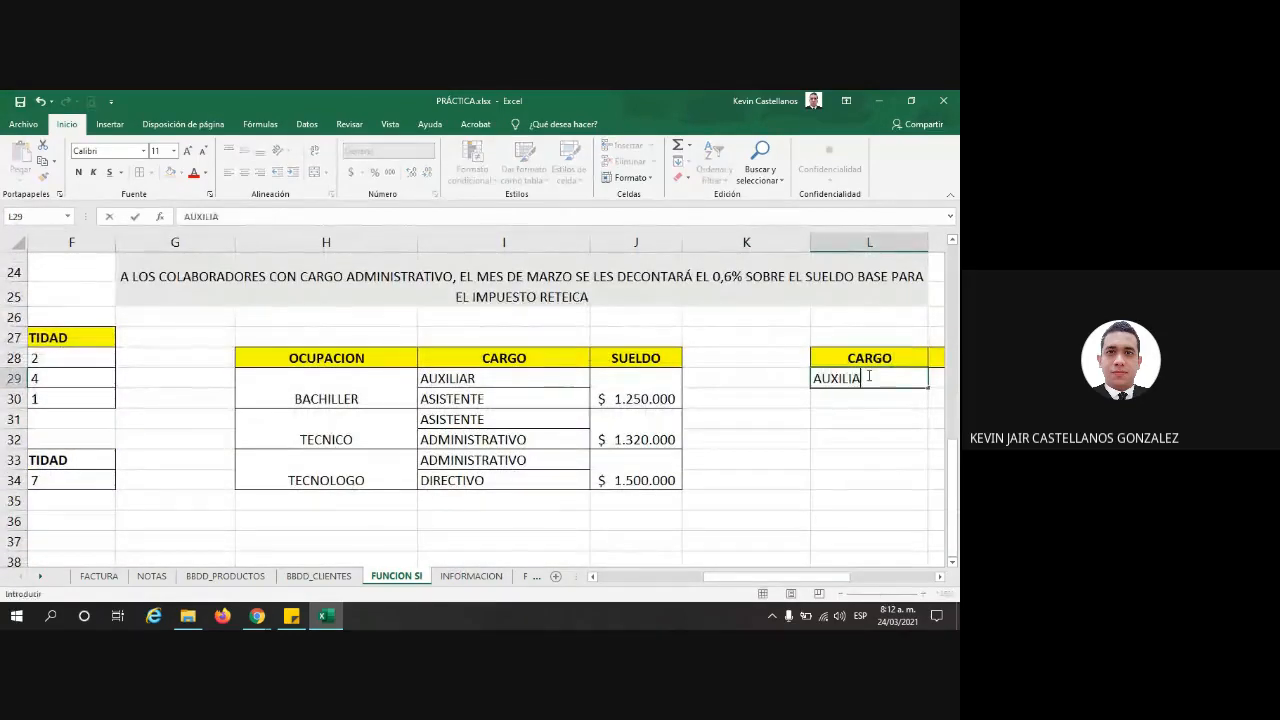
pyautogui.write('R')
pyautogui.press('Return')
pyautogui.write('ASISTEN')
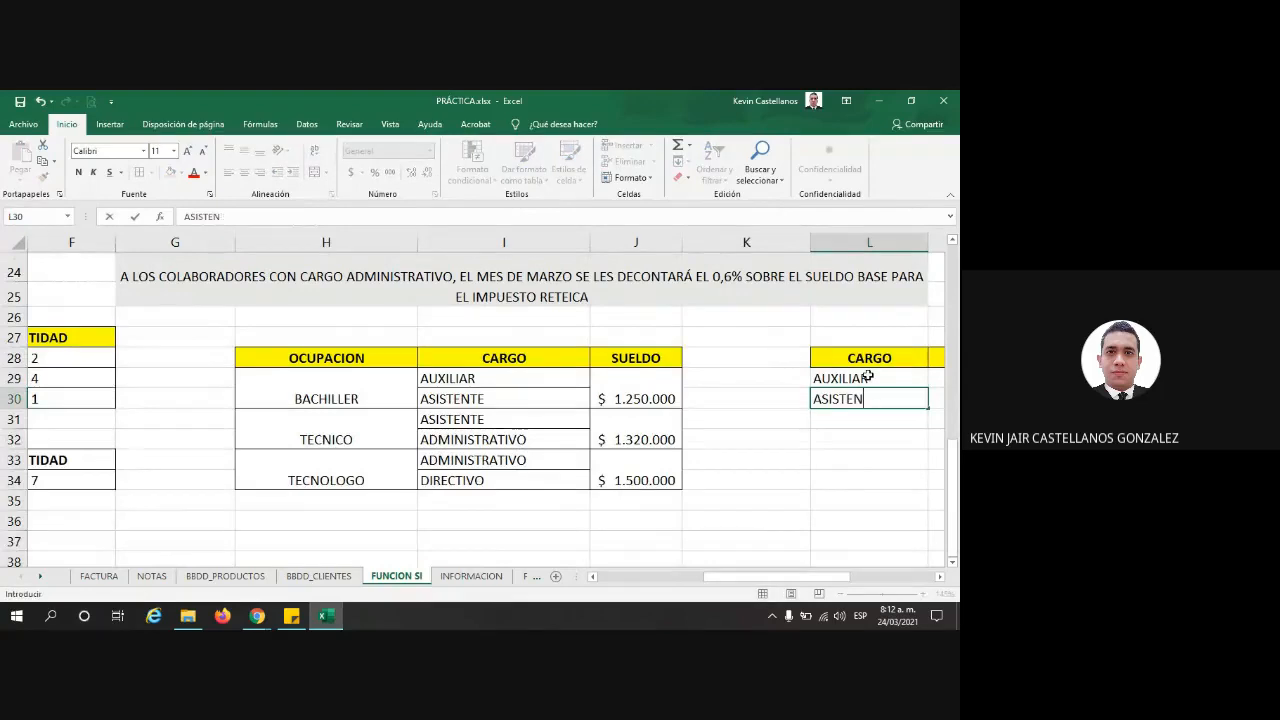
pyautogui.write('TE')
pyautogui.press('Return')
pyautogui.write('ADMINISTR')
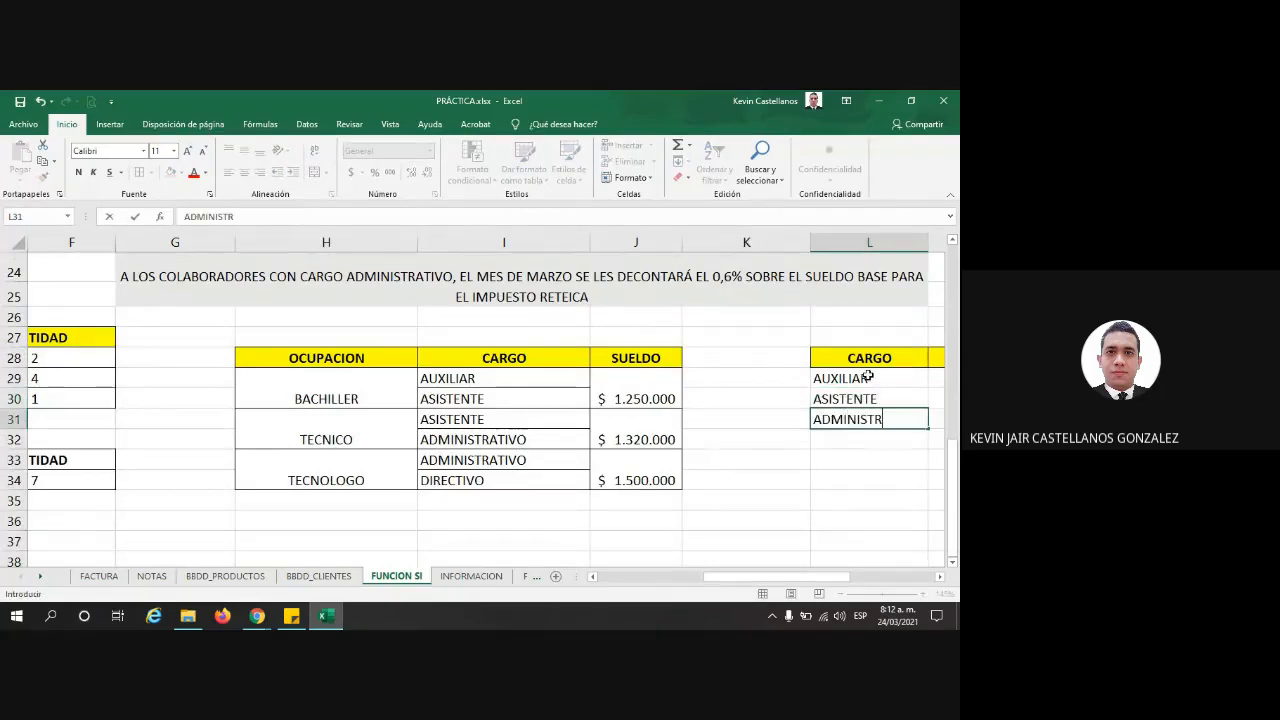
pyautogui.write('ATIVO')
pyautogui.press('Return')
pyautogui.write('DIRECTI')
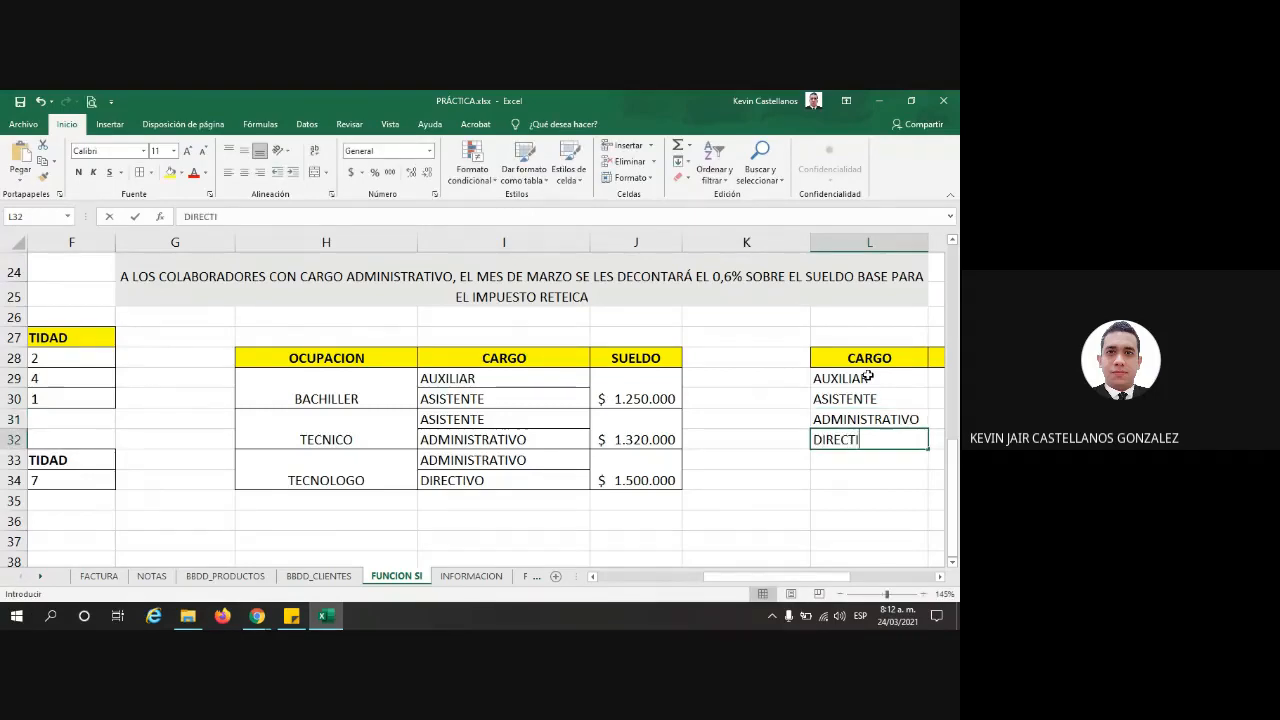
pyautogui.write('VO')
pyautogui.press('Tab')
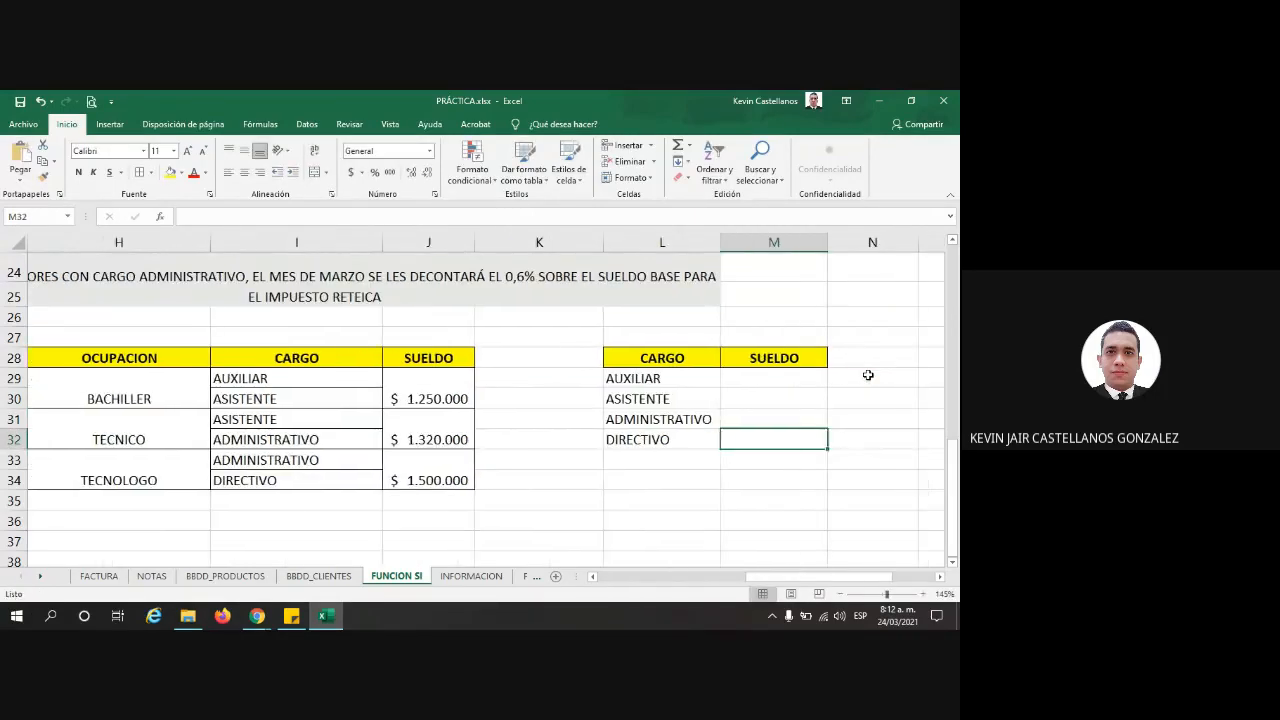
# Step: Apply borders to the whole new CARGO and SUELDO table, L28:M32
pyautogui.press('Up')
pyautogui.press('Up')
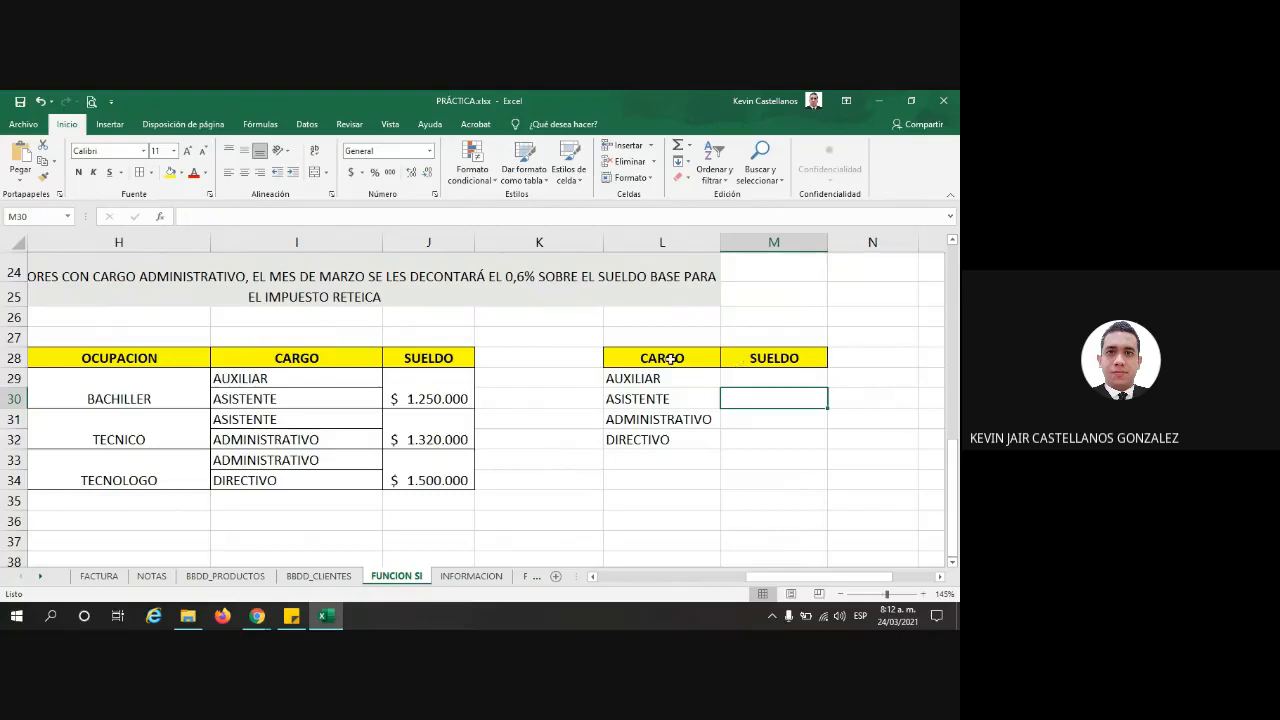
pyautogui.moveTo(668, 360); pyautogui.dragTo(760, 440)
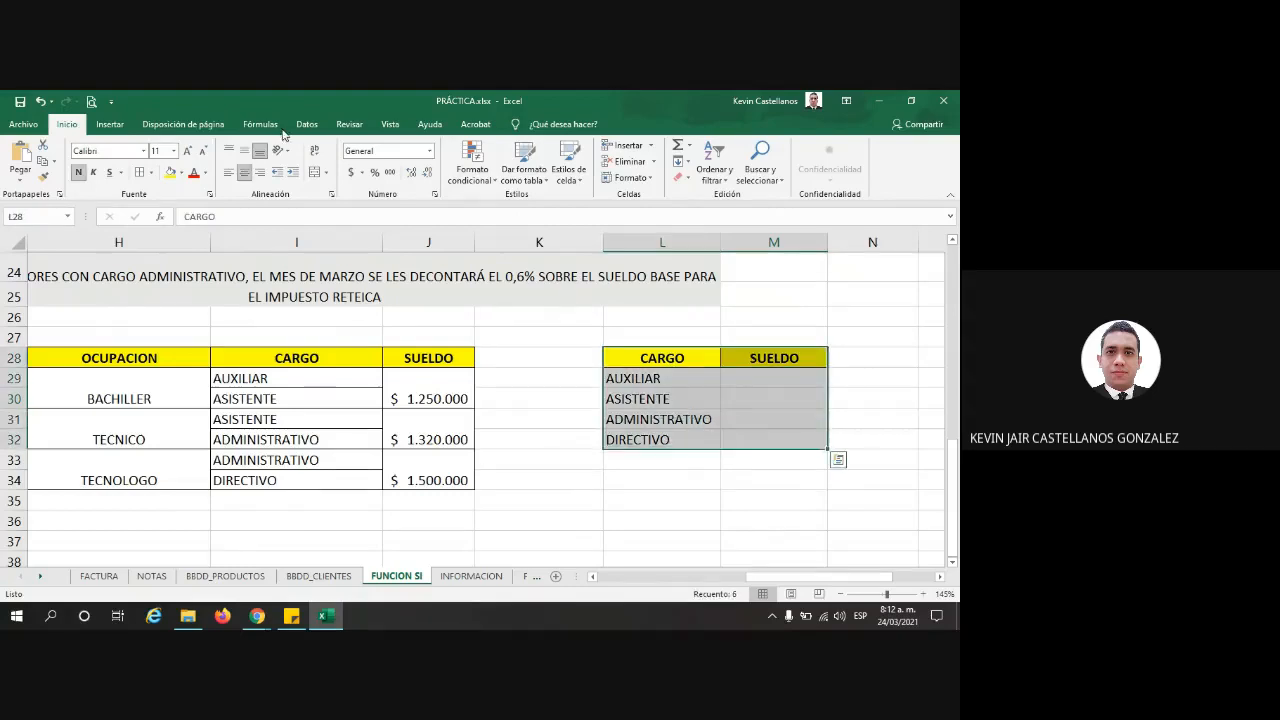
pyautogui.click(140, 172)
# Step: Fill in the SUELDO values in M29:M32: 1200000 for AUXILIAR, 1320000 for ASISTENTE, 1480000 for ADMINISTRATIVO and 2050000 for DIRECTIVO
pyautogui.click(729, 374)
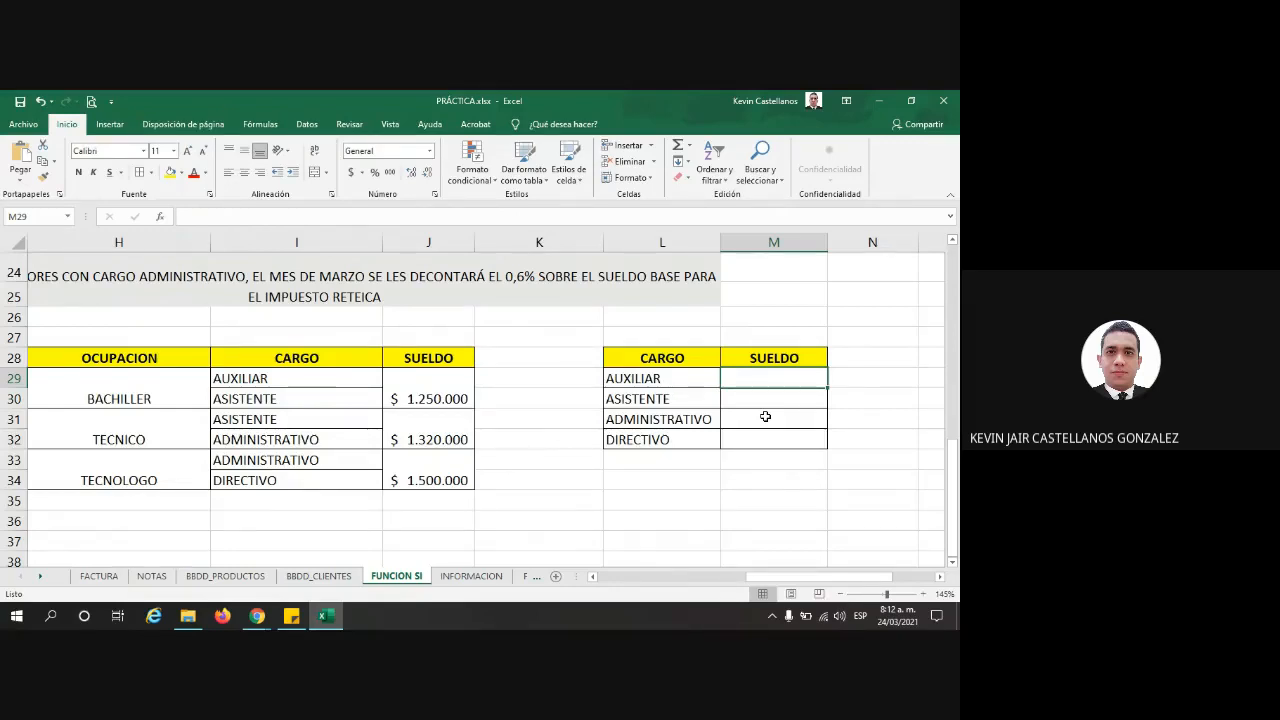
pyautogui.write('1200000')
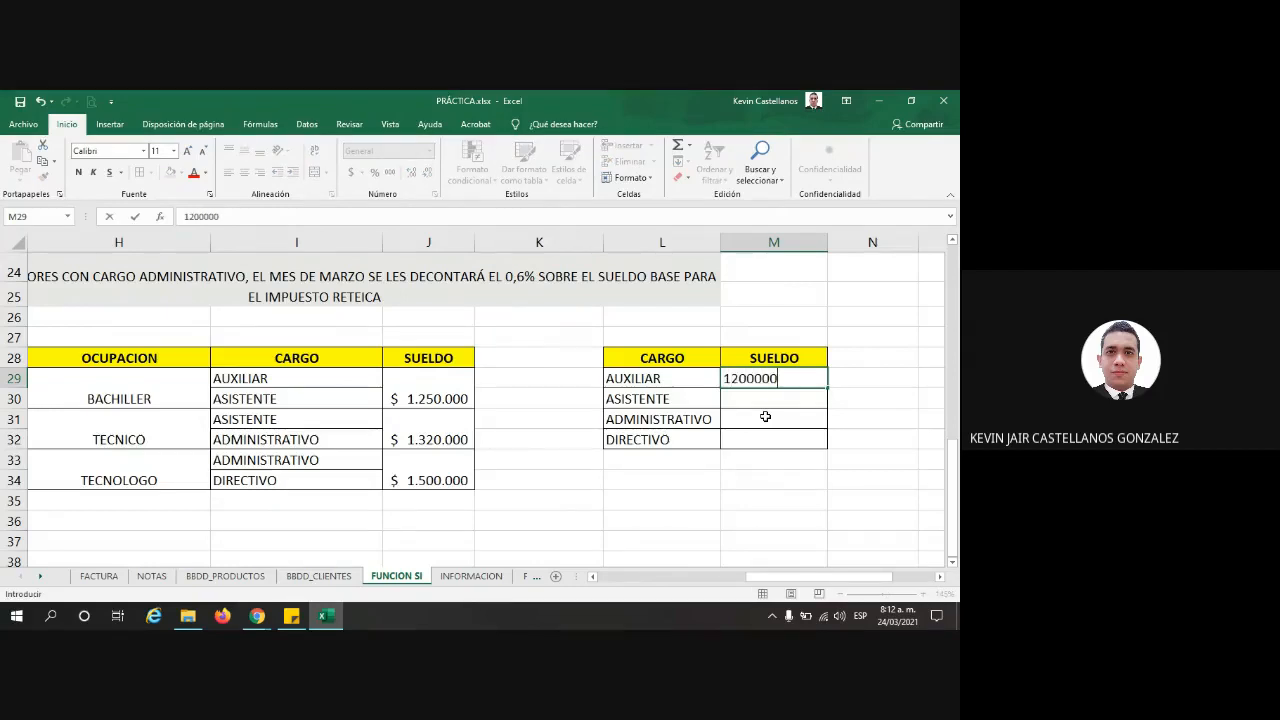
pyautogui.press('Return')
pyautogui.write('1')
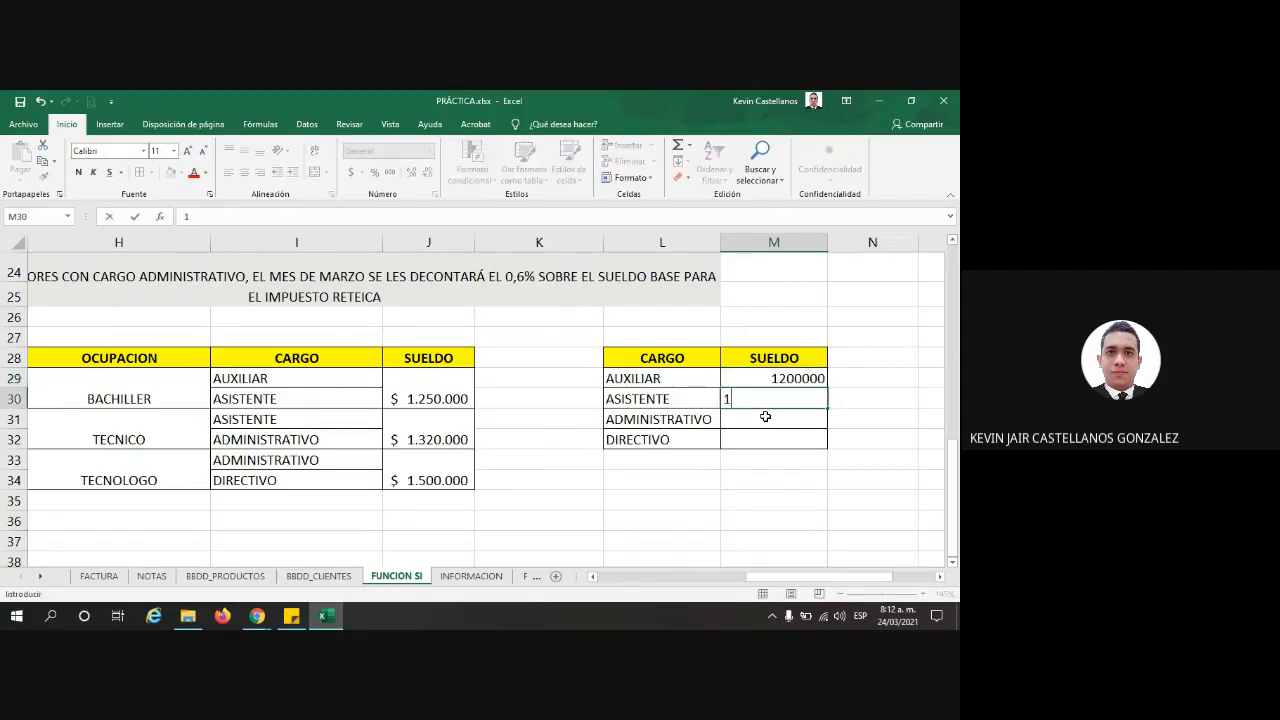
pyautogui.write('320000')
pyautogui.press('Return')
pyautogui.write('14')
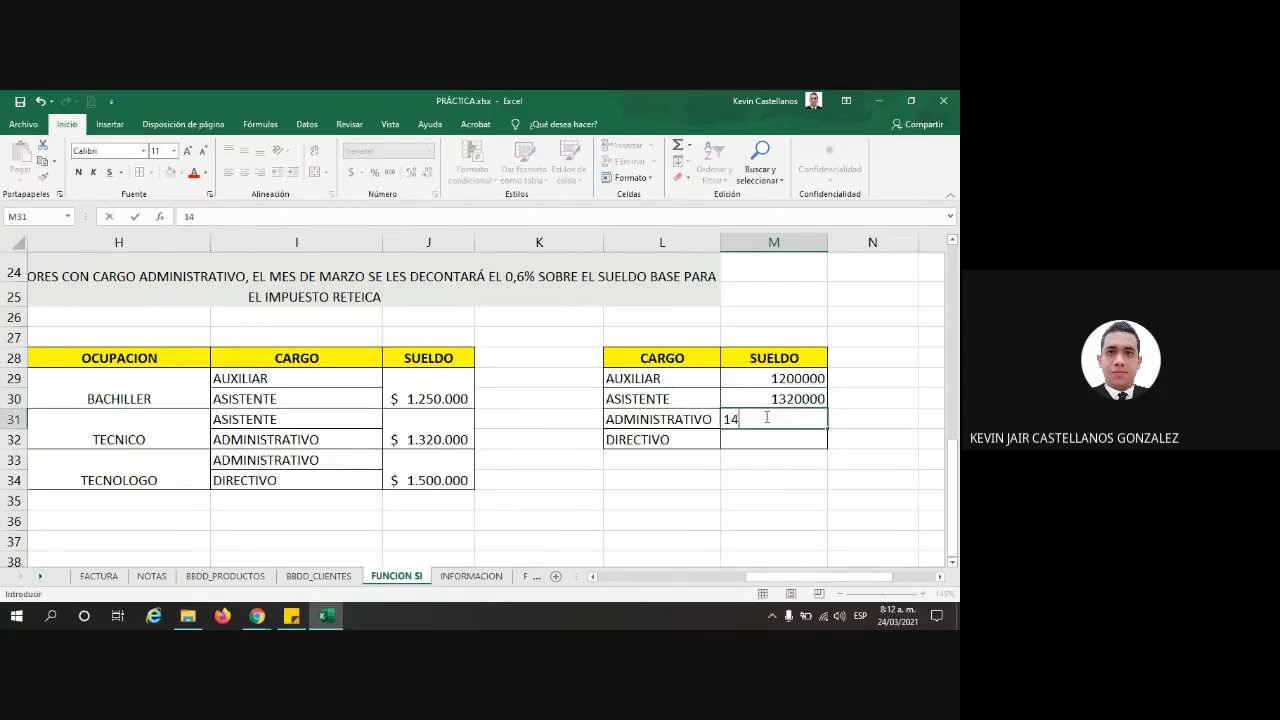
pyautogui.write('80000')
pyautogui.press('Return')
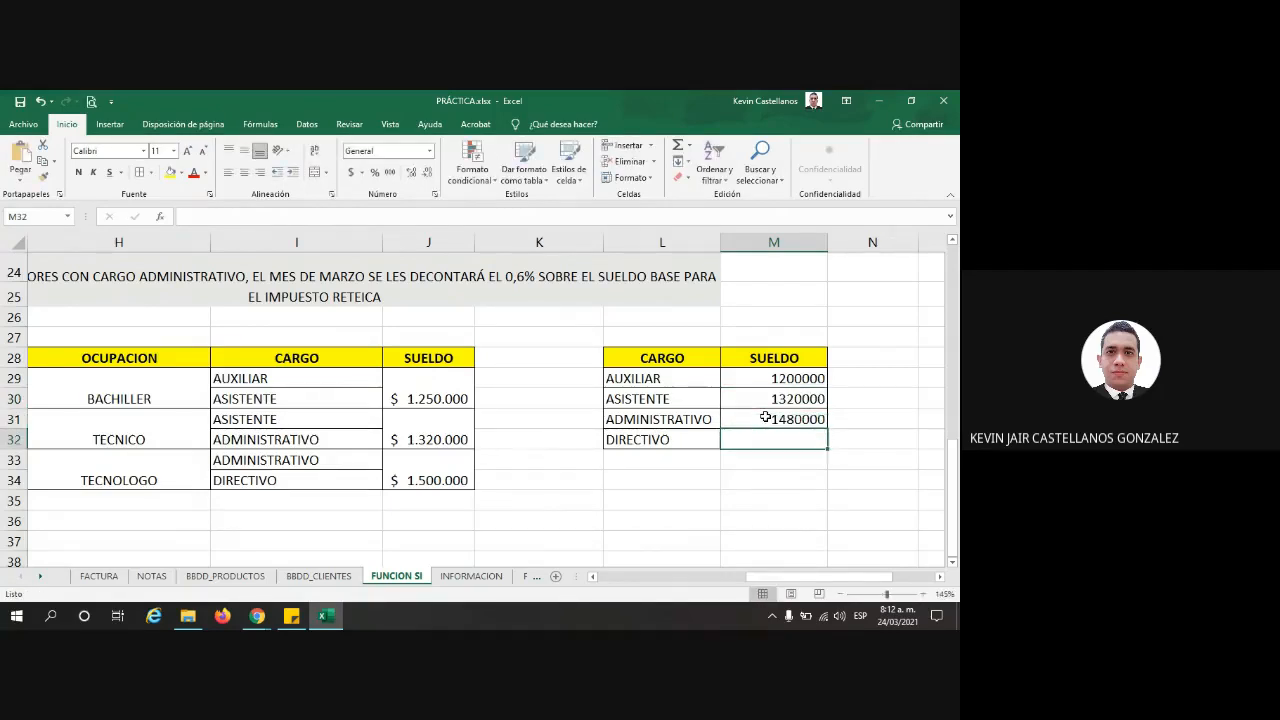
pyautogui.write('2')
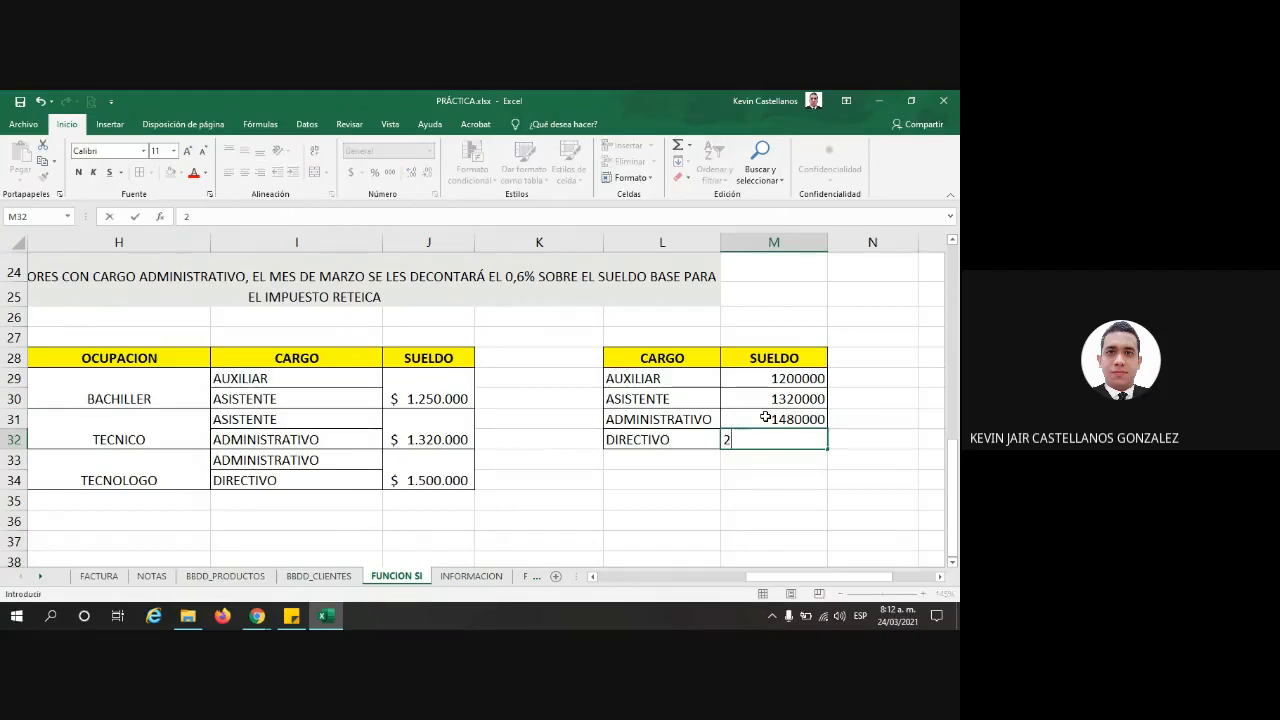
pyautogui.write('050000')
pyautogui.press('Return')
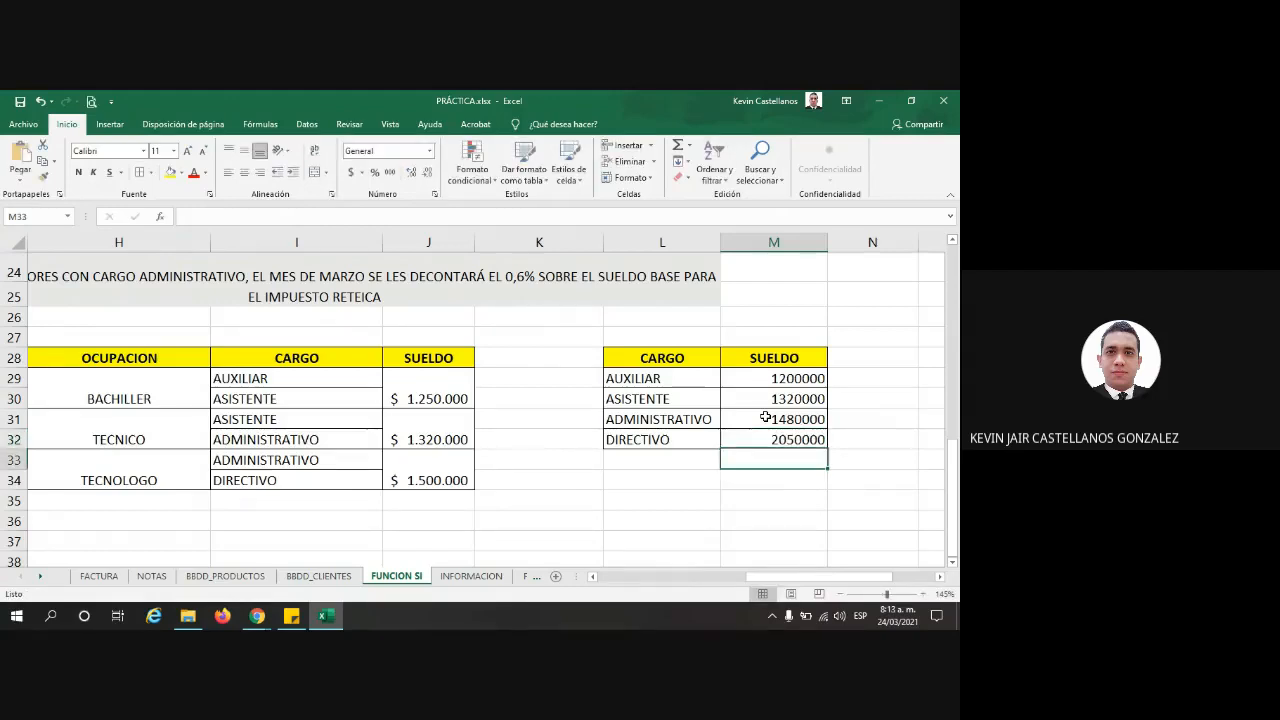
# Step: Format the salaries in M29:M32 with the accounting currency format
pyautogui.moveTo(734, 387); pyautogui.dragTo(772, 440)
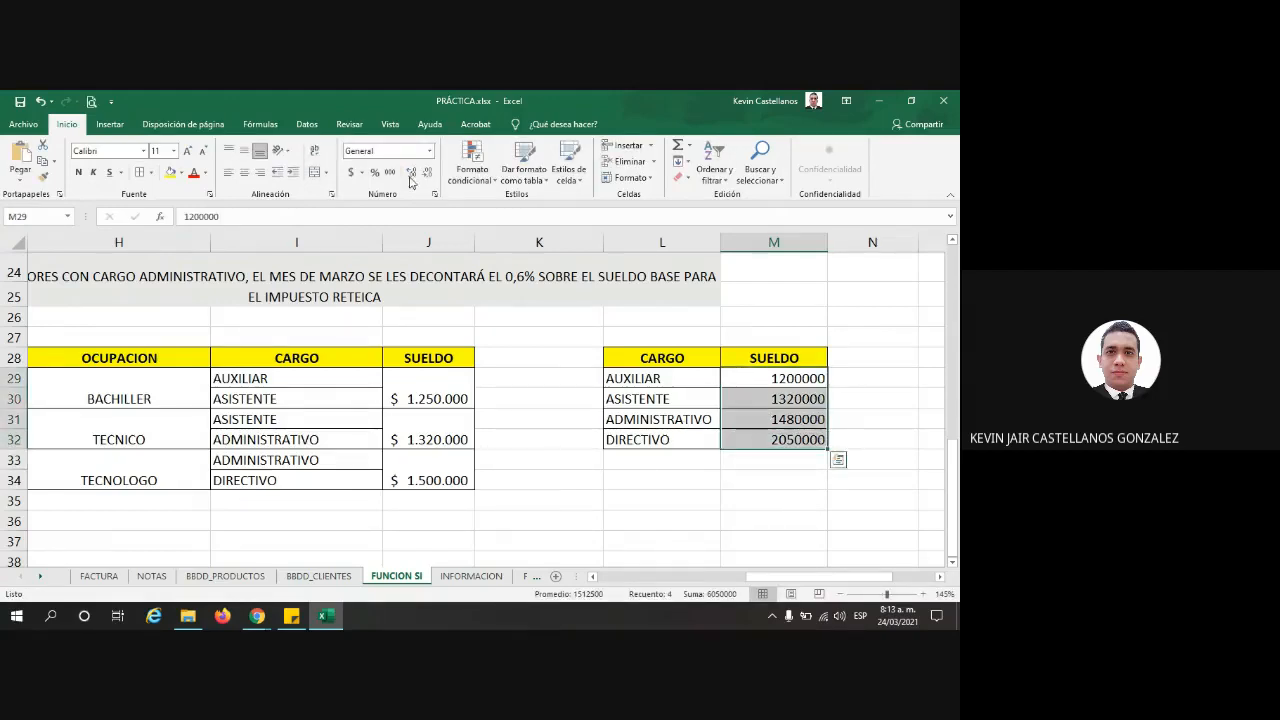
pyautogui.click(351, 172)
pyautogui.click(845, 496)
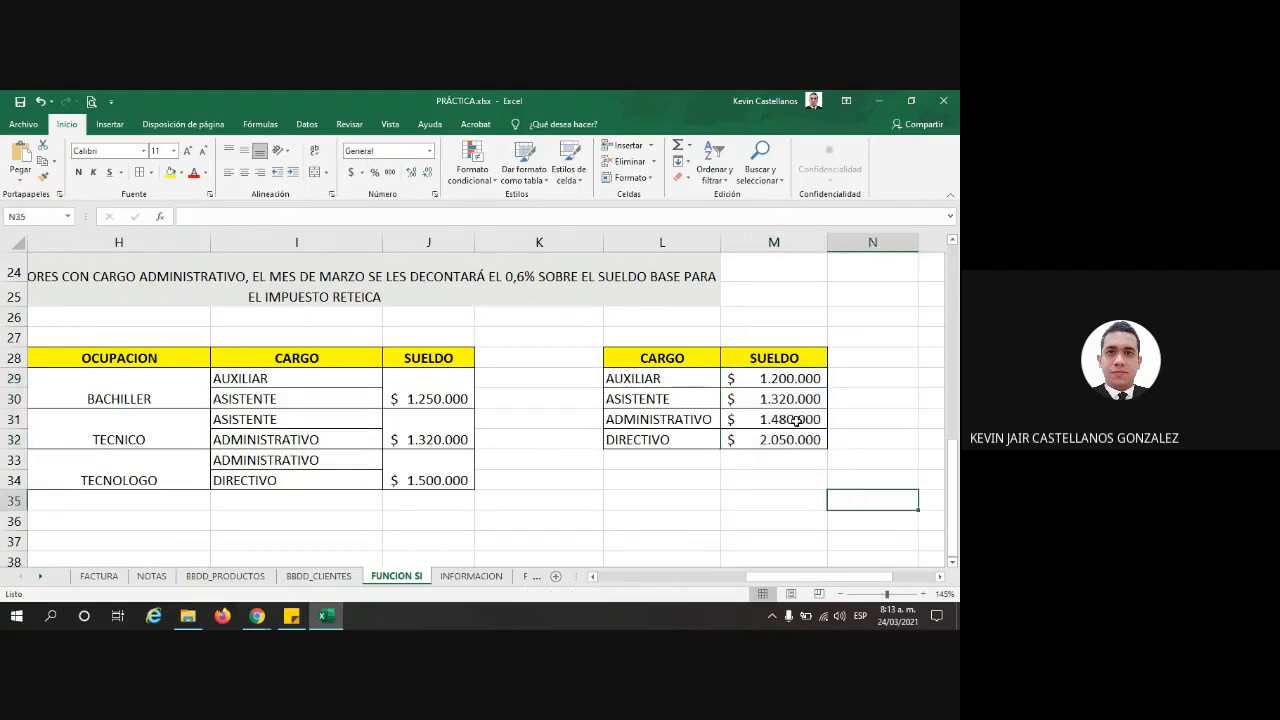
# Step: Review the CARGO and SUELDO table in L28:M32 row by row against the empty SUELDO BASE column
pyautogui.keyDown('ctrl'); pyautogui.scroll(1, 794, 420); pyautogui.keyUp('ctrl')
pyautogui.moveTo(551, 402); pyautogui.dragTo(667, 480)
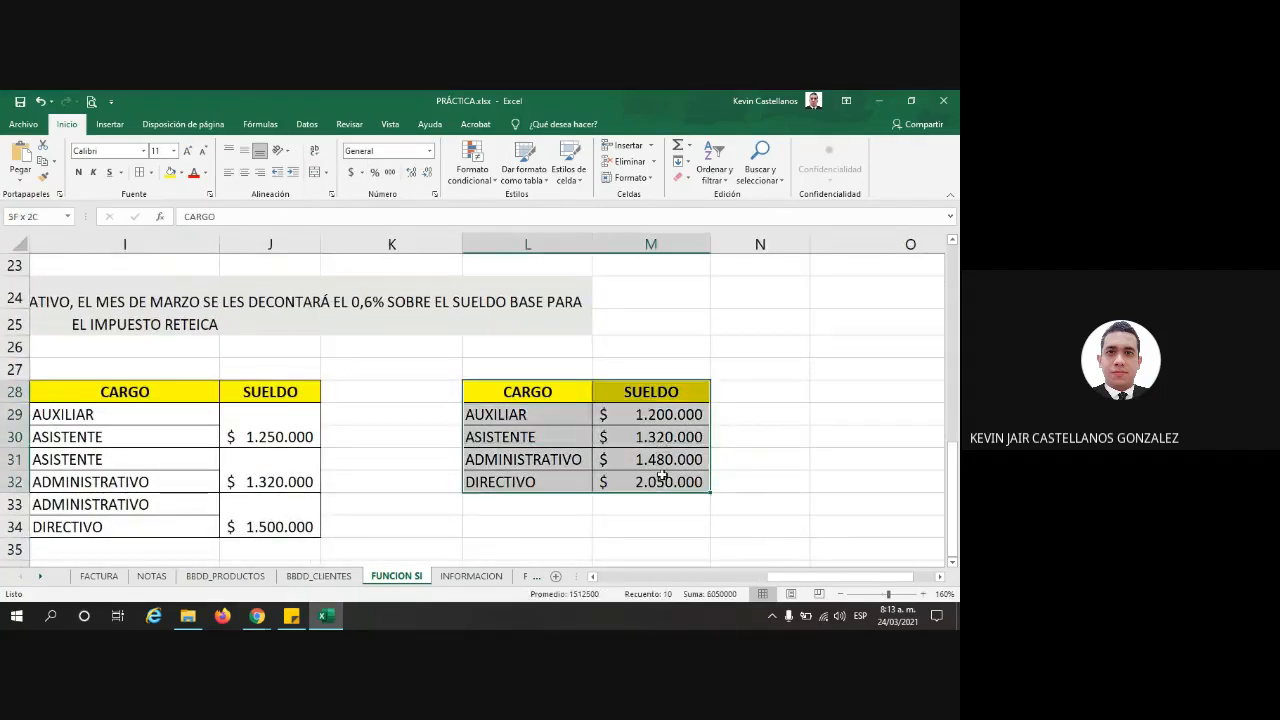
pyautogui.moveTo(800, 583); pyautogui.dragTo(782, 579)
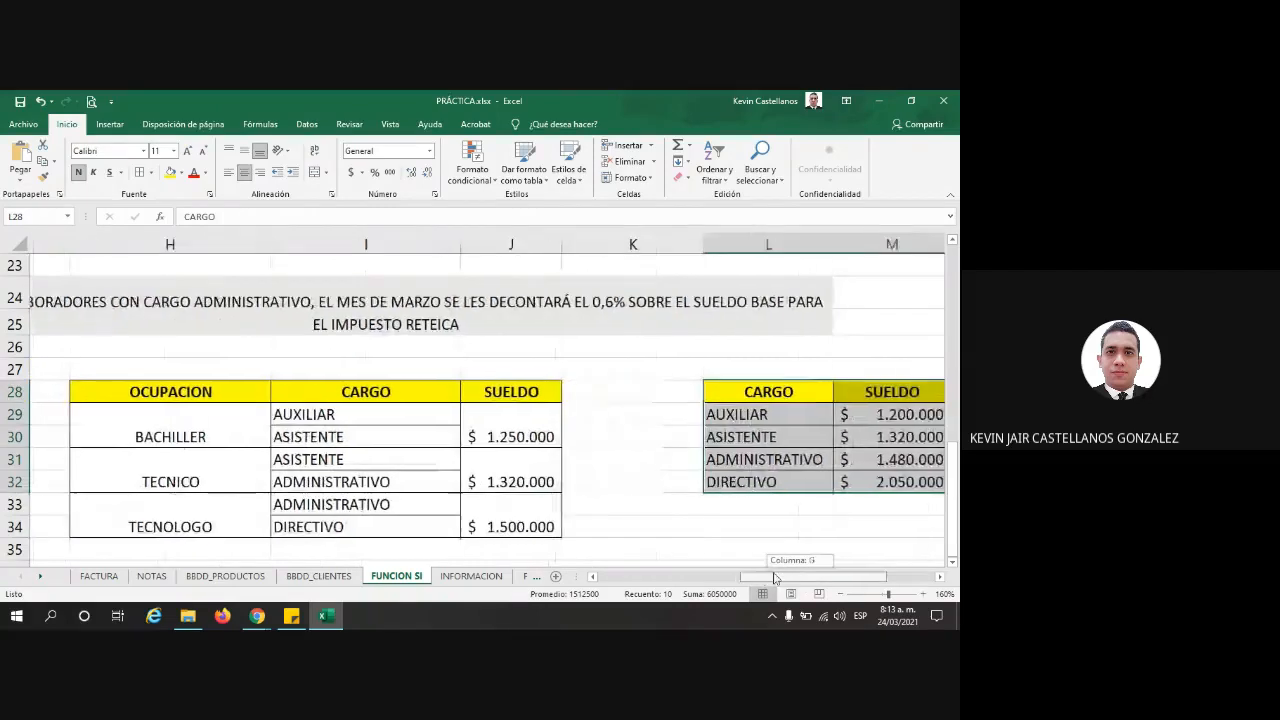
pyautogui.scroll(7, 674, 414)
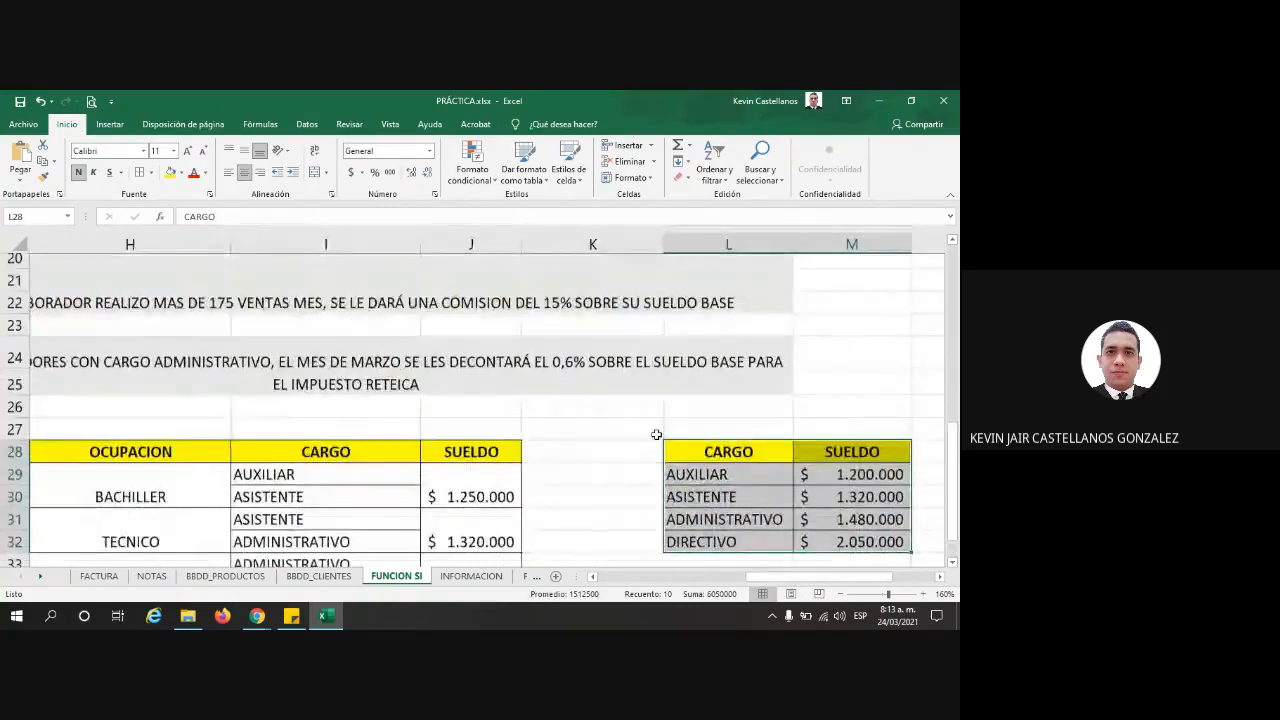
pyautogui.click(366, 423)
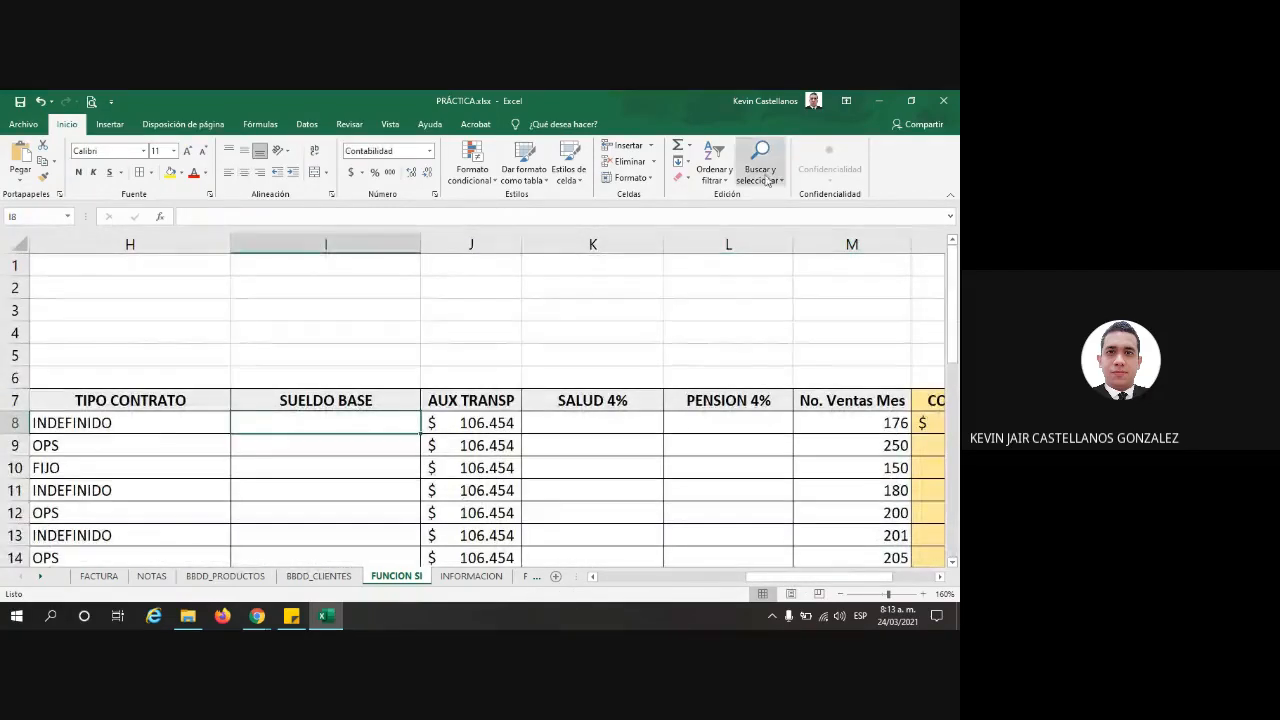
pyautogui.scroll(-3, 648, 300)
pyautogui.scroll(-4, 645, 318)
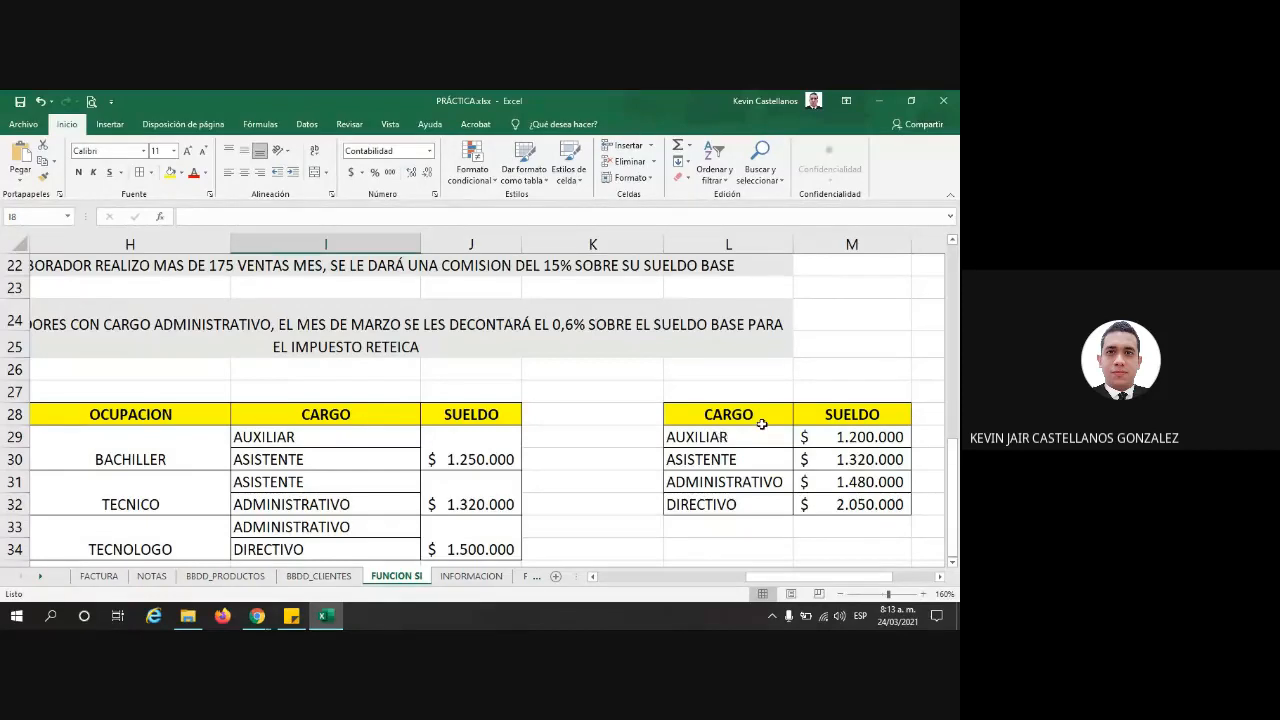
pyautogui.moveTo(732, 437); pyautogui.dragTo(869, 506)
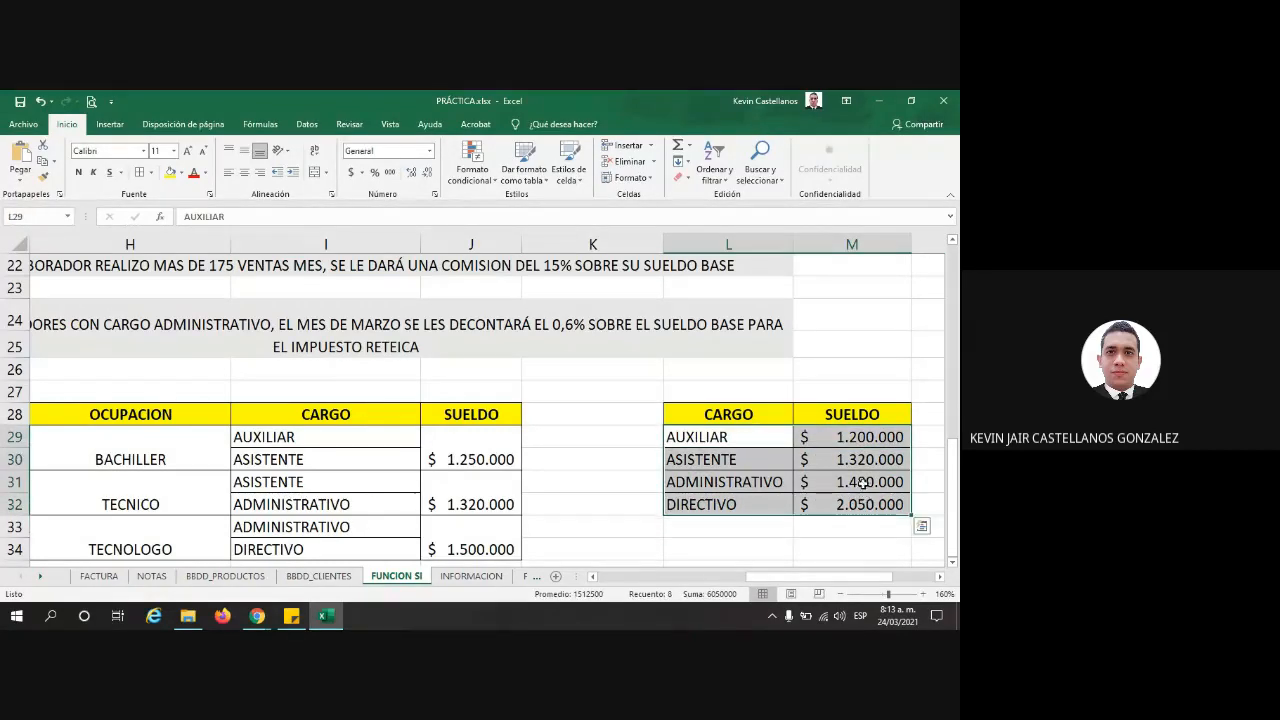
pyautogui.moveTo(722, 438); pyautogui.dragTo(845, 440)
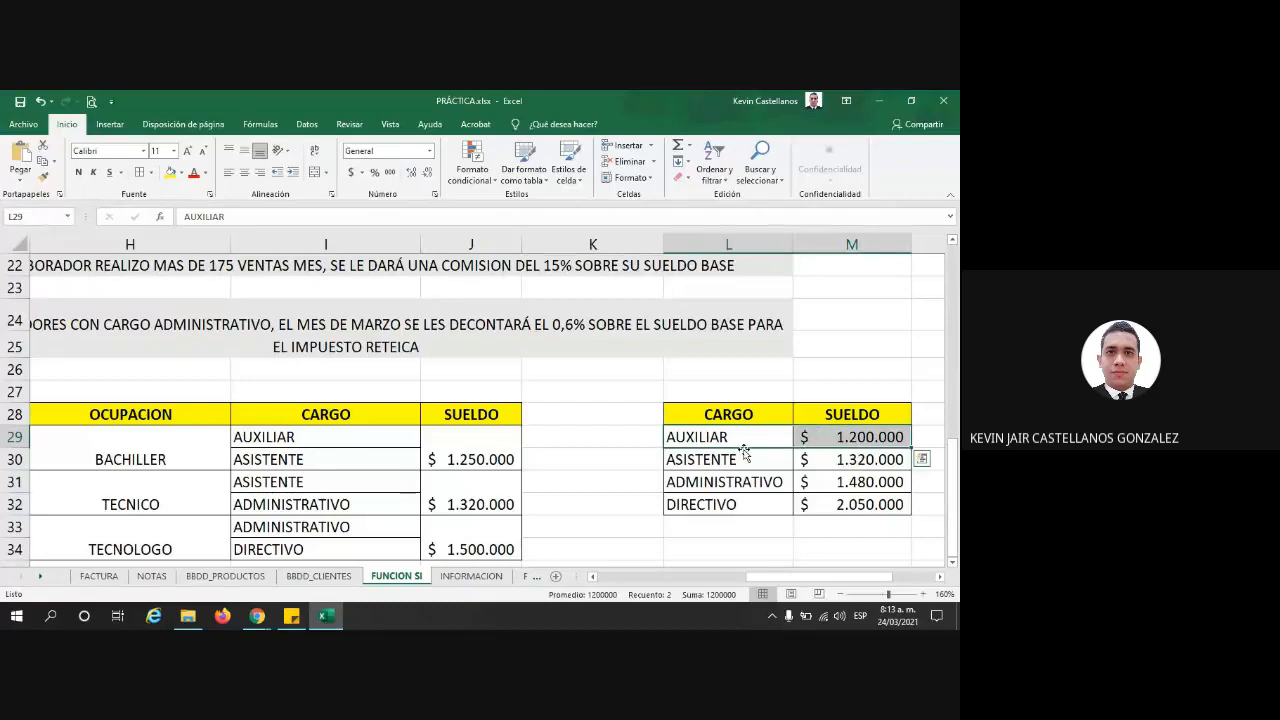
pyautogui.moveTo(721, 460); pyautogui.dragTo(838, 458)
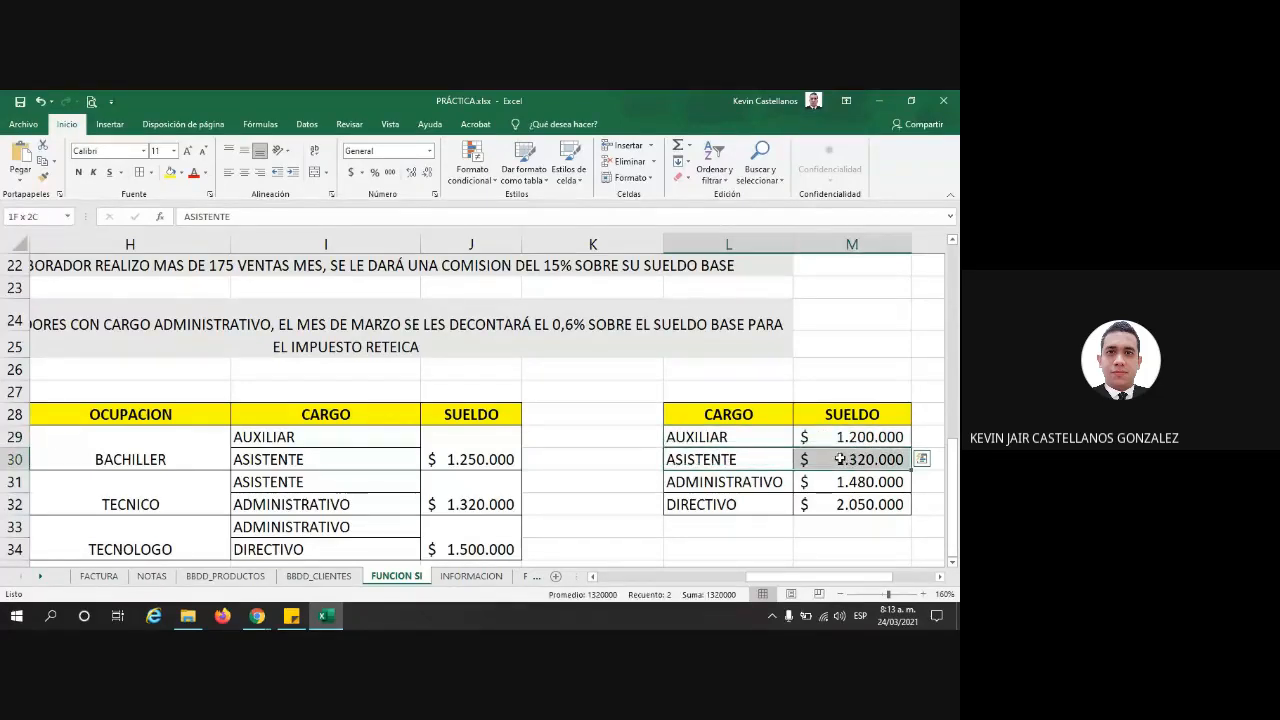
pyautogui.moveTo(704, 482); pyautogui.dragTo(864, 475)
pyautogui.moveTo(721, 503); pyautogui.dragTo(822, 502)
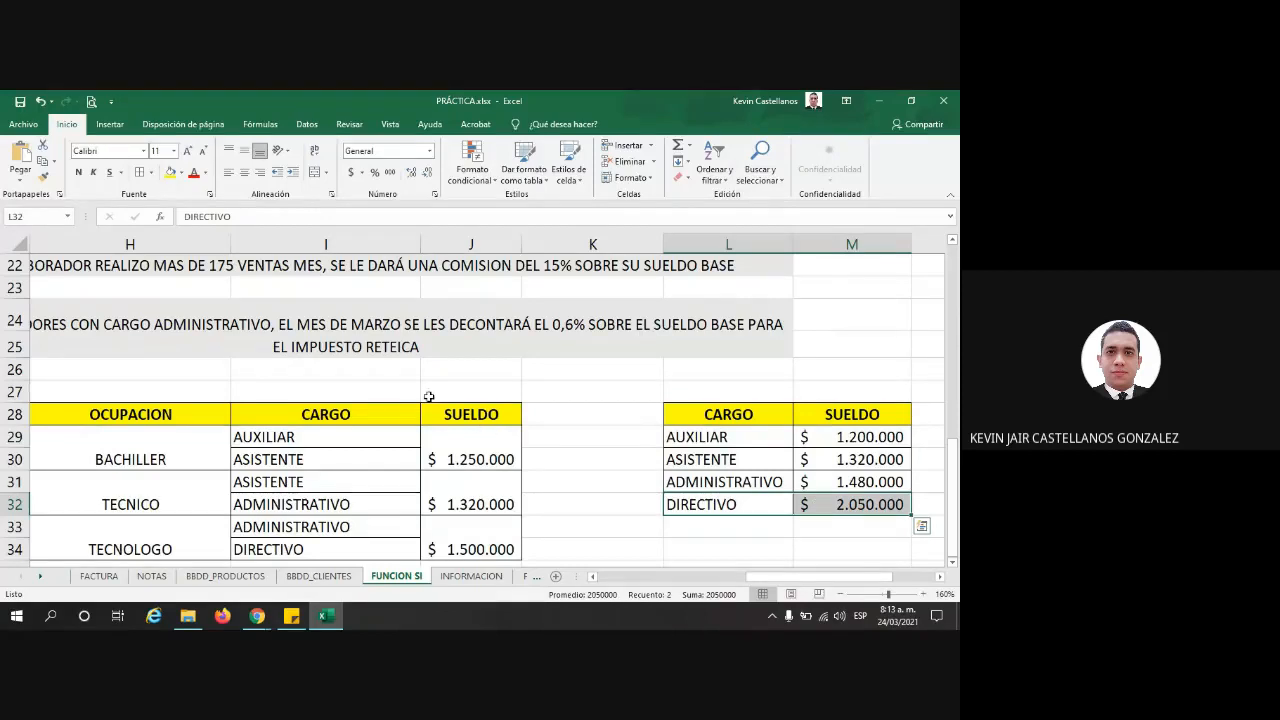
# Step: Start an SI formula in I8, under SUELDO BASE, with the logical test G8=L29
pyautogui.scroll(6, 429, 400)
pyautogui.click(358, 352)
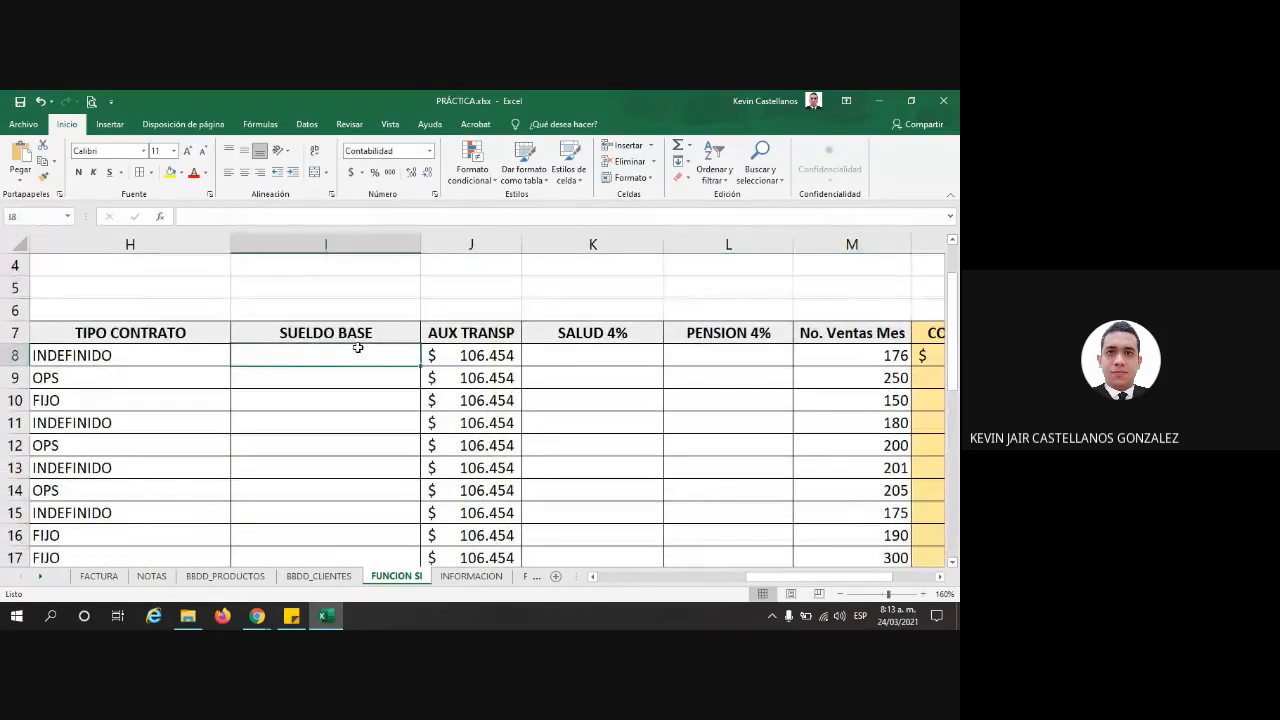
pyautogui.write('=')
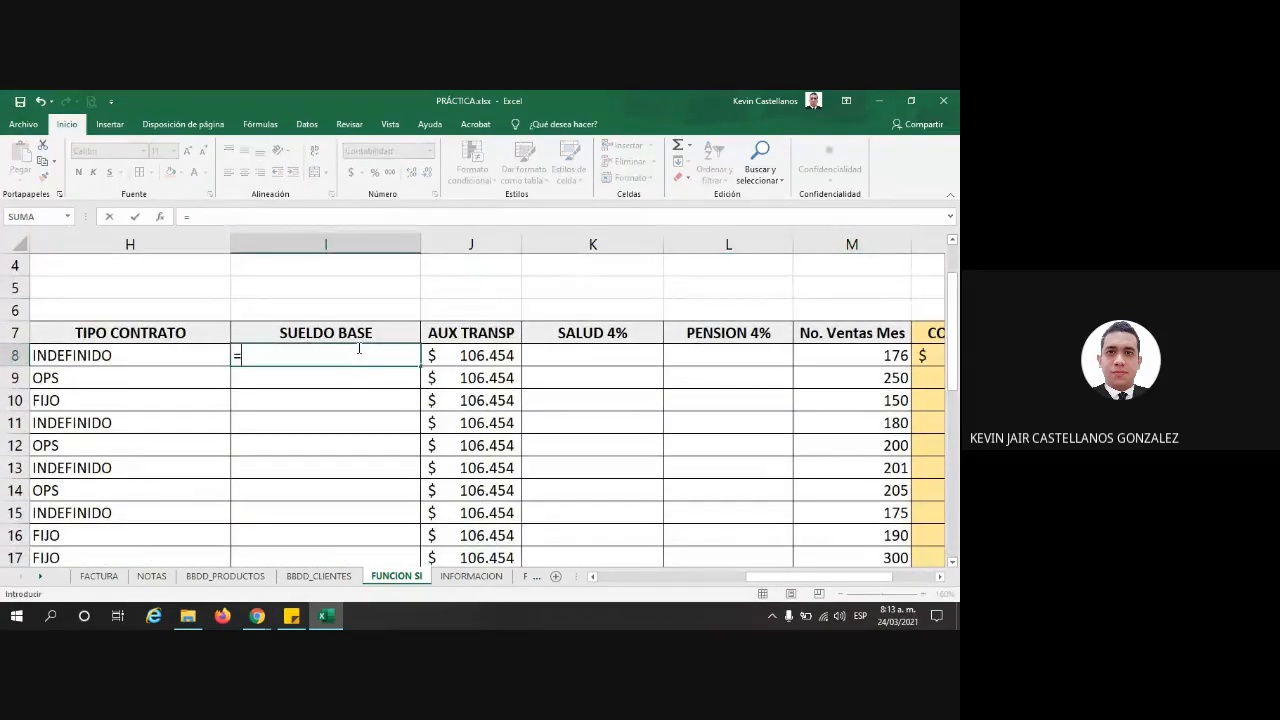
pyautogui.write('SI(')
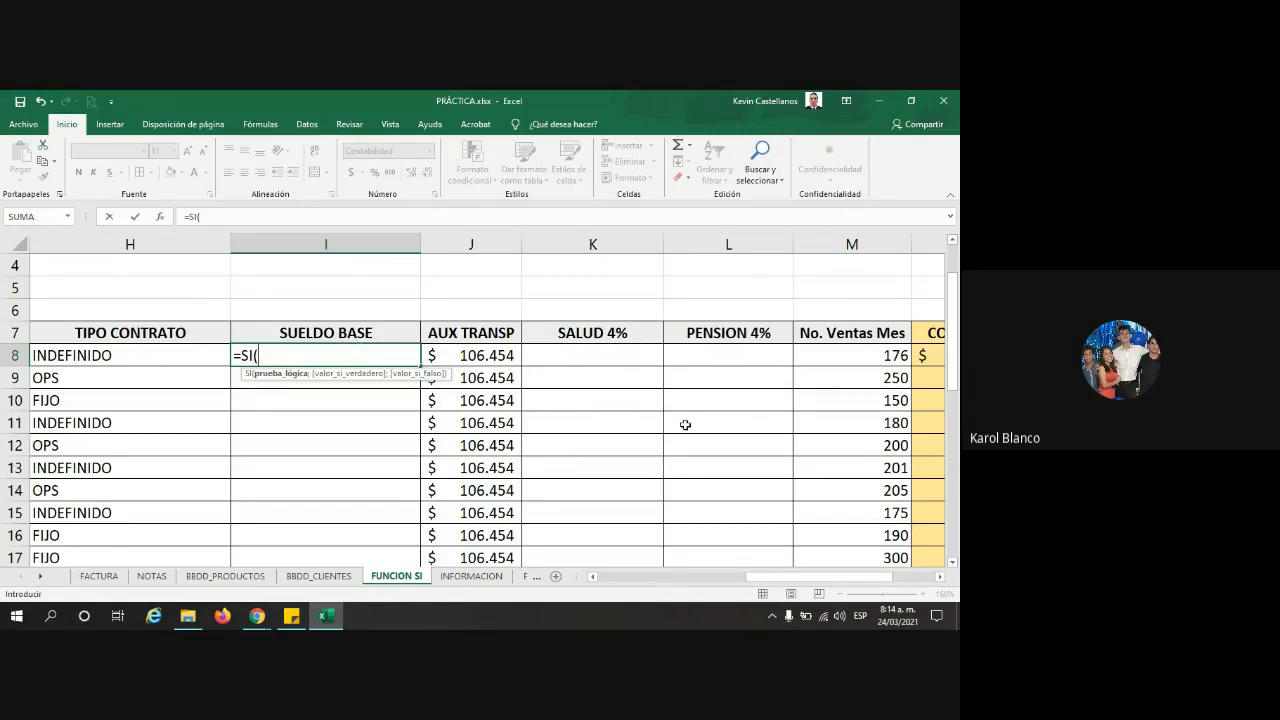
pyautogui.moveTo(772, 584); pyautogui.dragTo(729, 584)
pyautogui.click(193, 356)
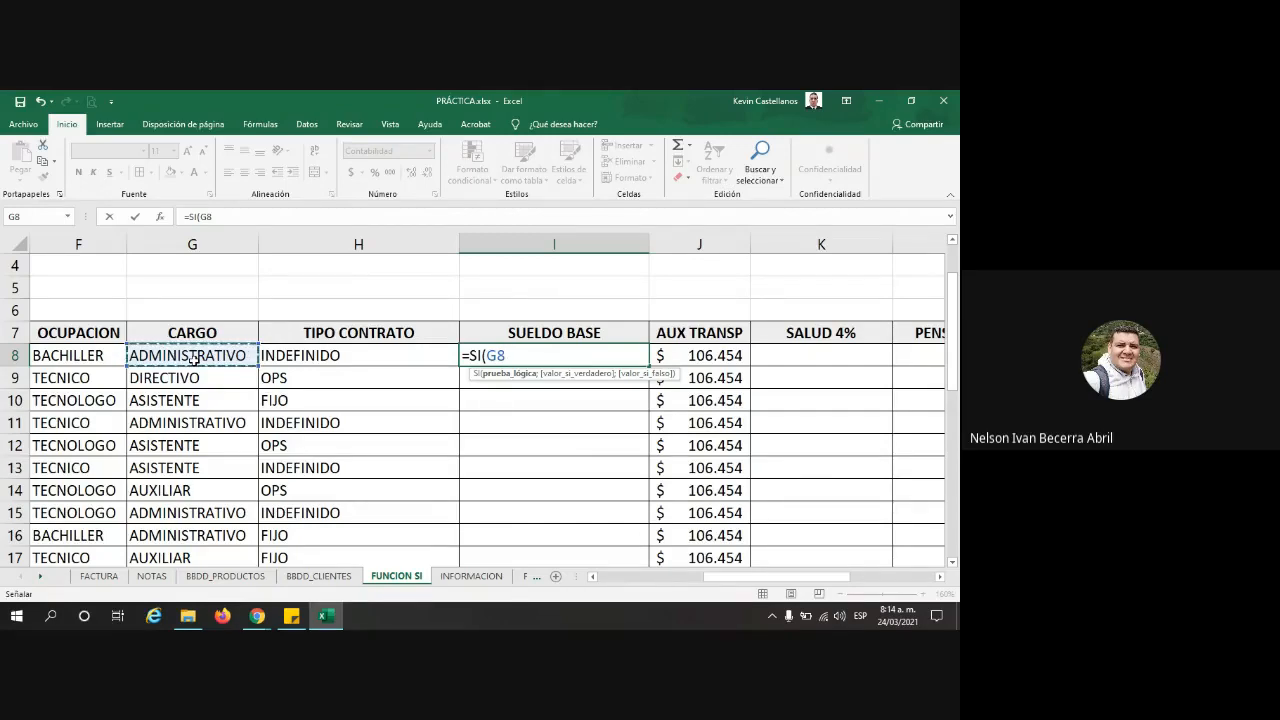
pyautogui.write('=')
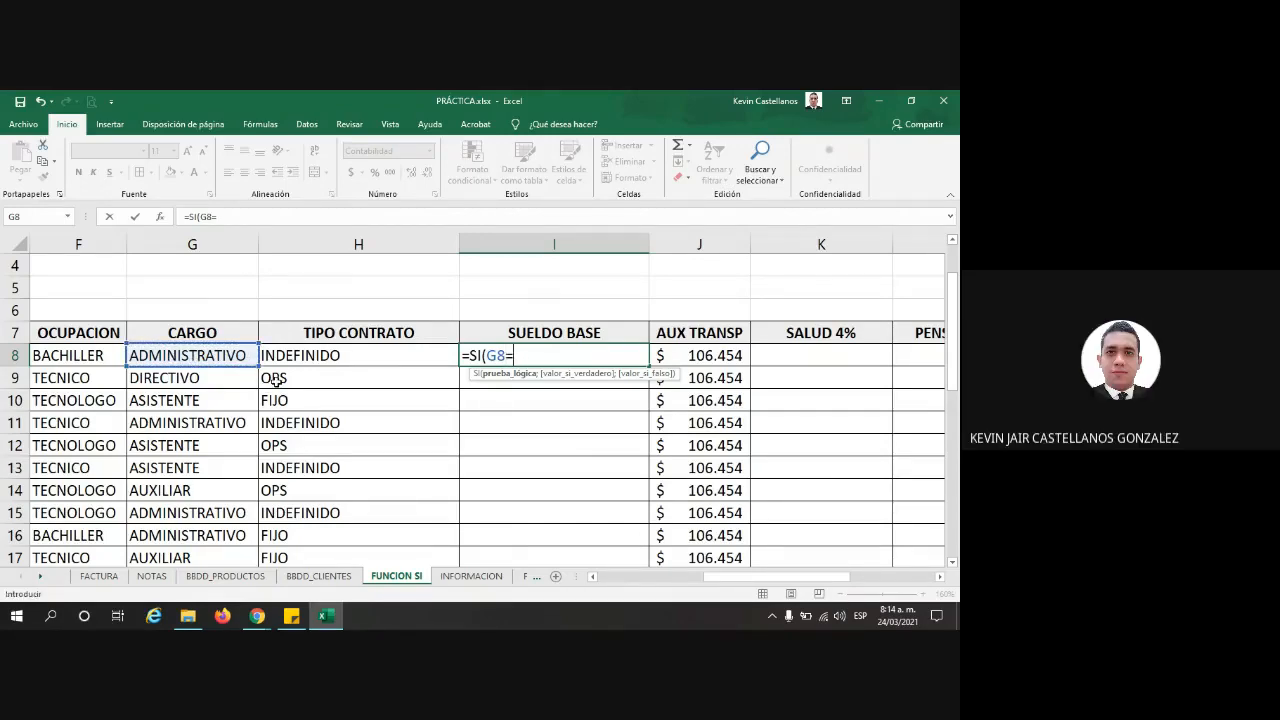
pyautogui.scroll(-3, 846, 494)
pyautogui.scroll(-2, 846, 494)
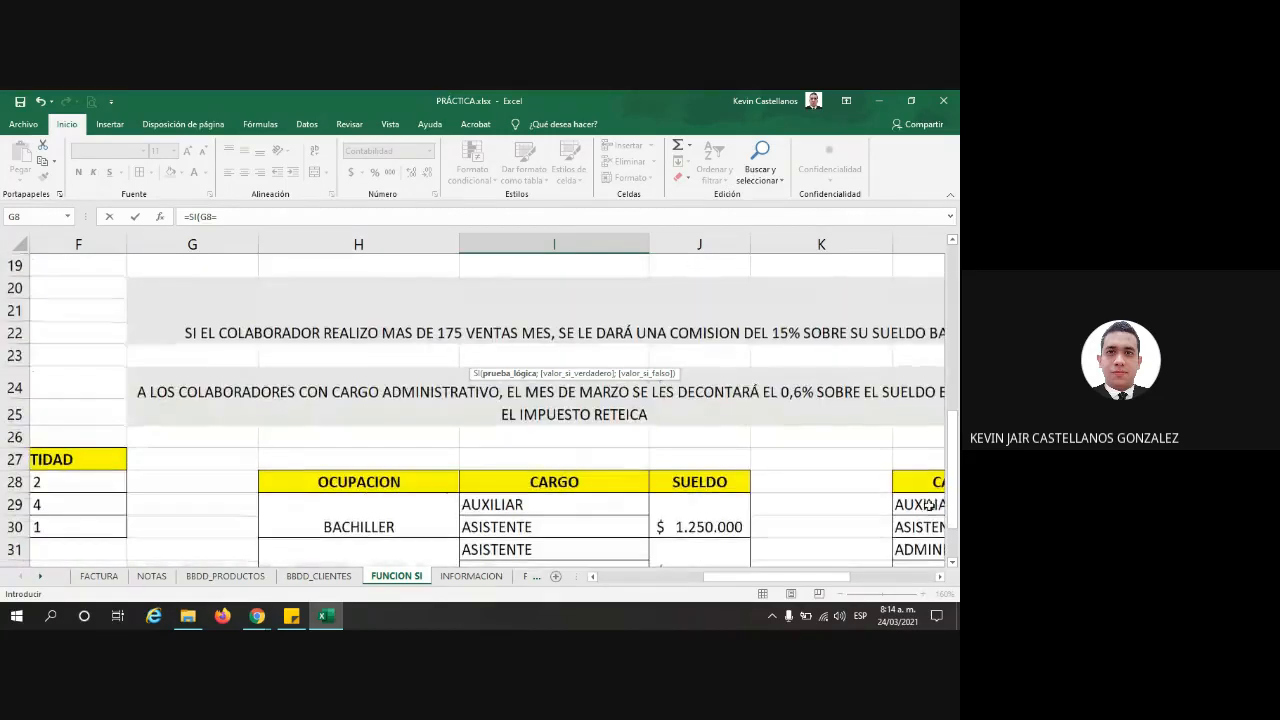
pyautogui.click(918, 504)
pyautogui.scroll(5, 758, 465)
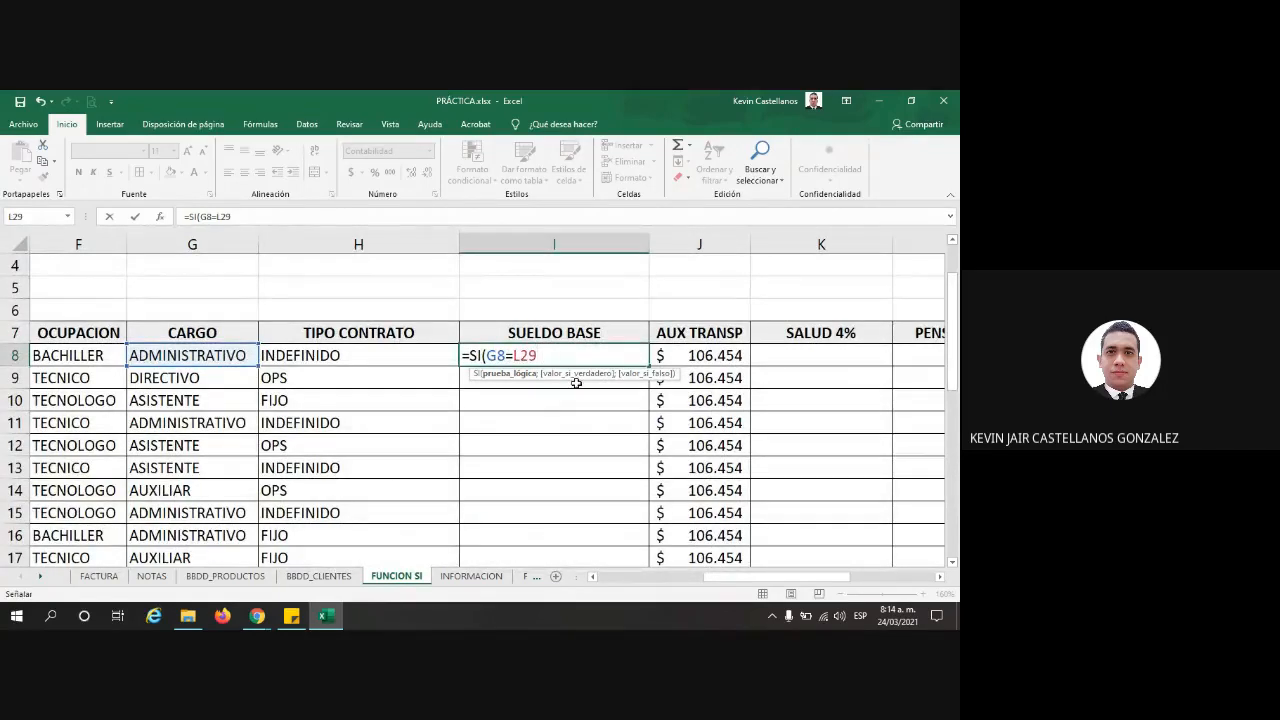
pyautogui.scroll(-5, 737, 523)
pyautogui.scroll(5, 860, 511)
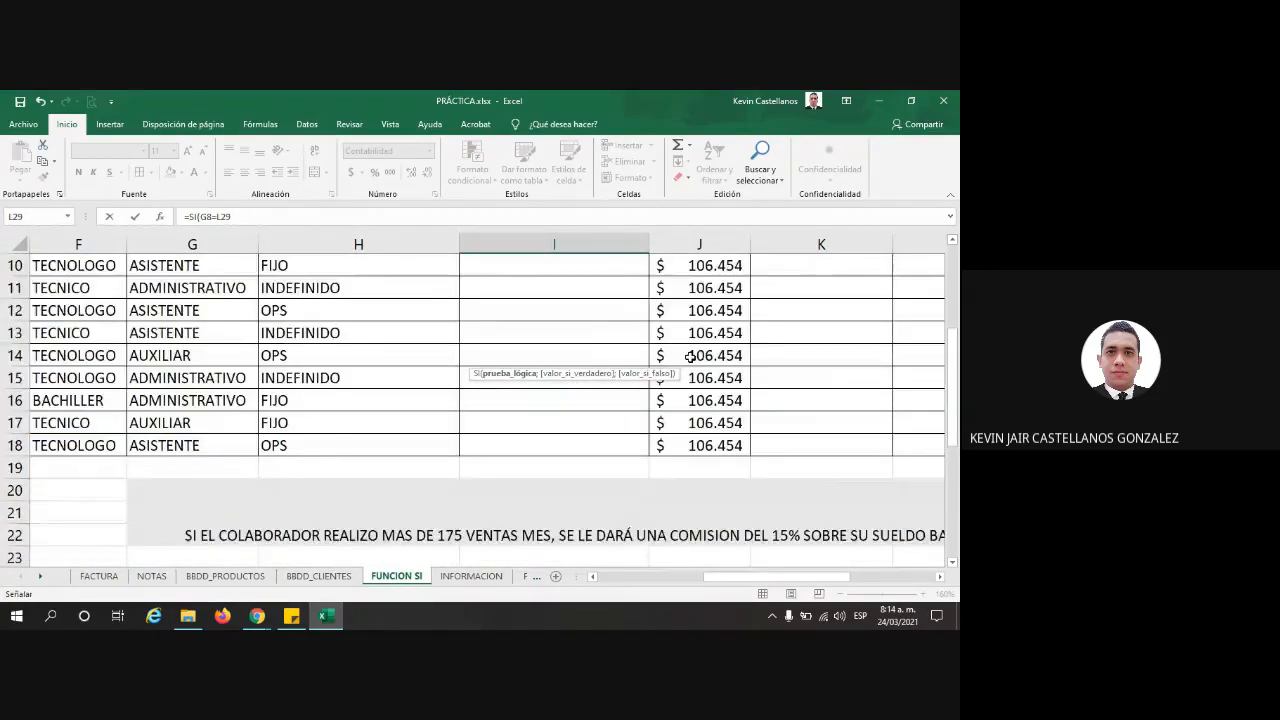
# Step: Set M29, the AUXILIAR salary, as the value if true in the SI formula in I8
pyautogui.write(';')
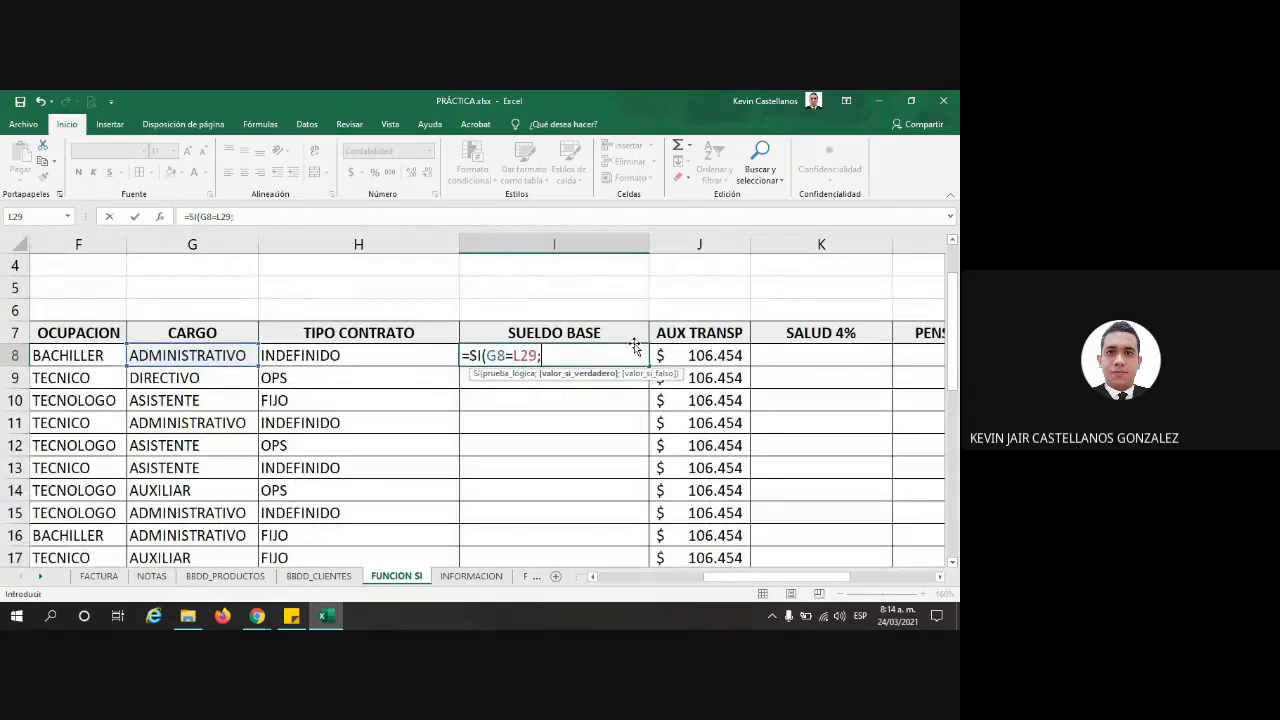
pyautogui.scroll(-1, 629, 345)
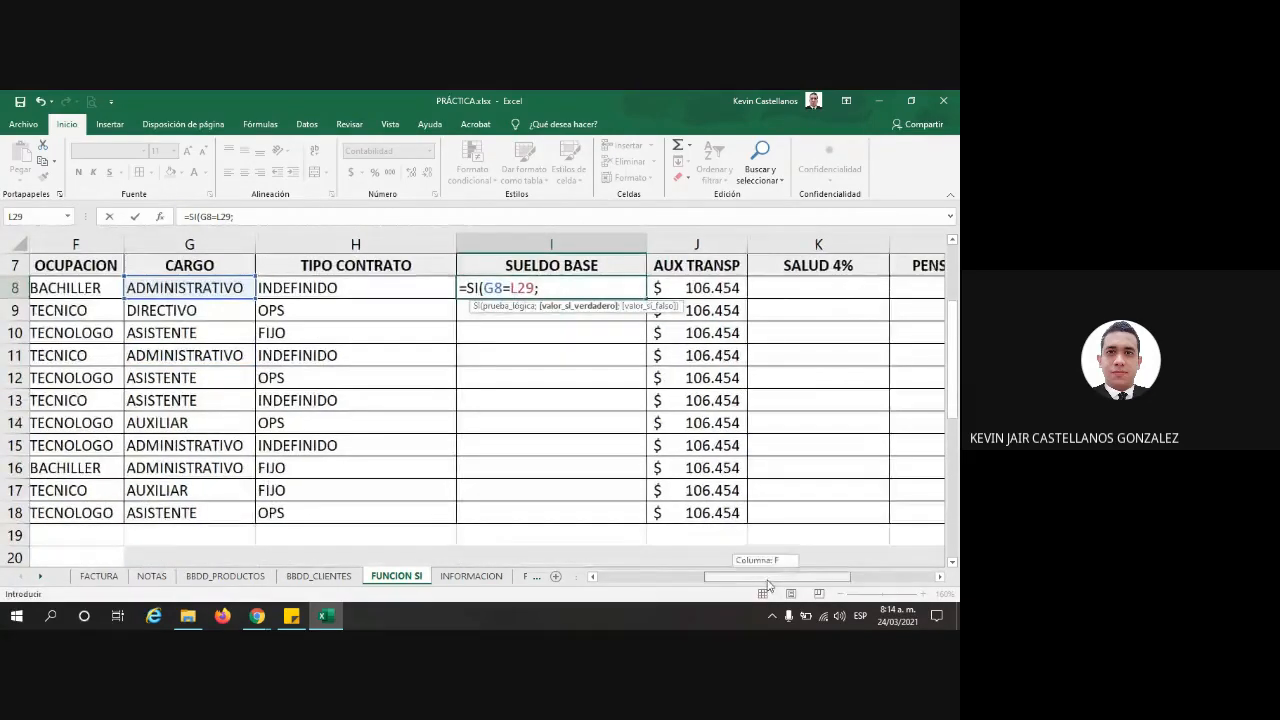
pyautogui.moveTo(760, 574); pyautogui.dragTo(825, 574)
pyautogui.scroll(-3, 657, 459)
pyautogui.scroll(-3, 657, 459)
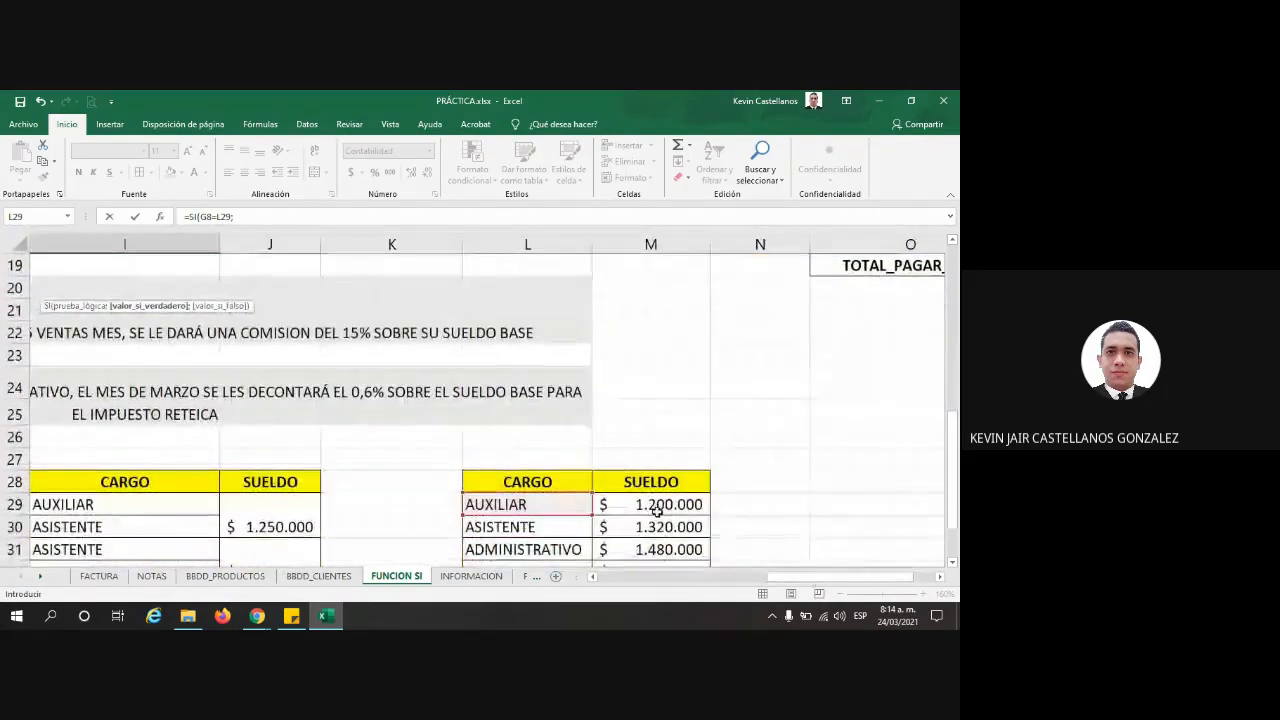
pyautogui.click(651, 504)
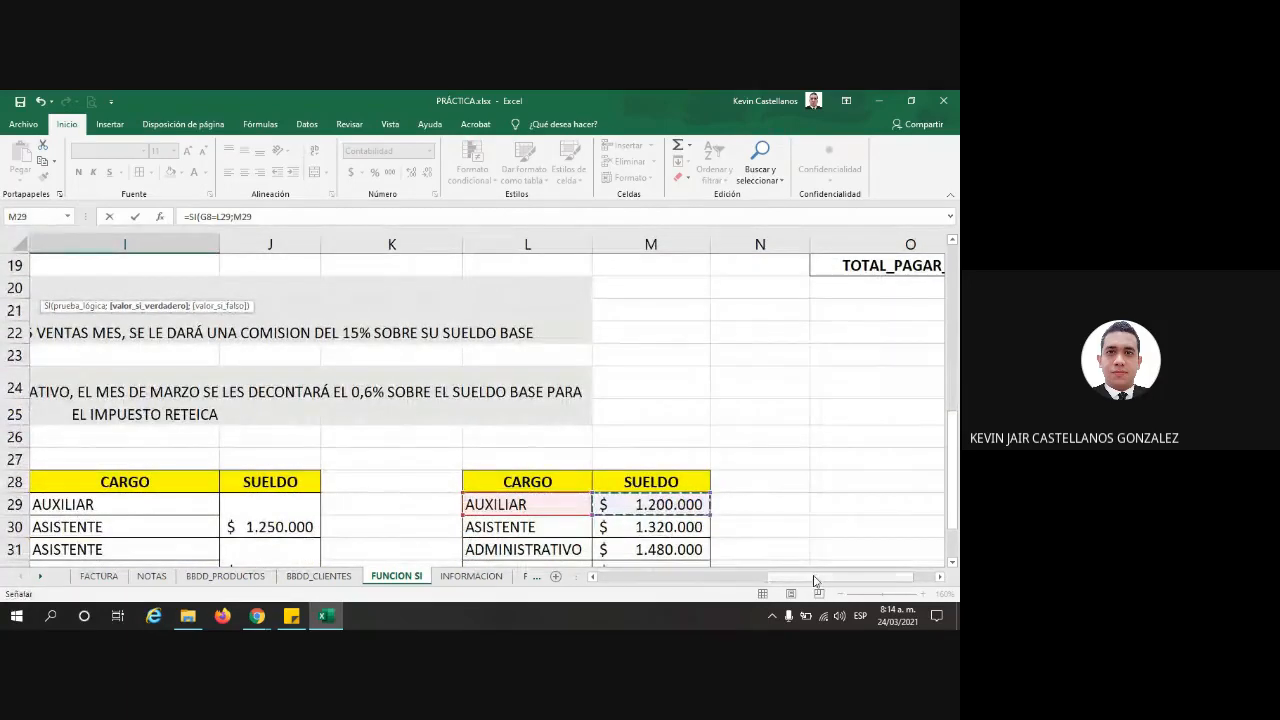
pyautogui.moveTo(812, 576); pyautogui.dragTo(749, 576)
pyautogui.scroll(3, 696, 527)
pyautogui.scroll(1, 603, 443)
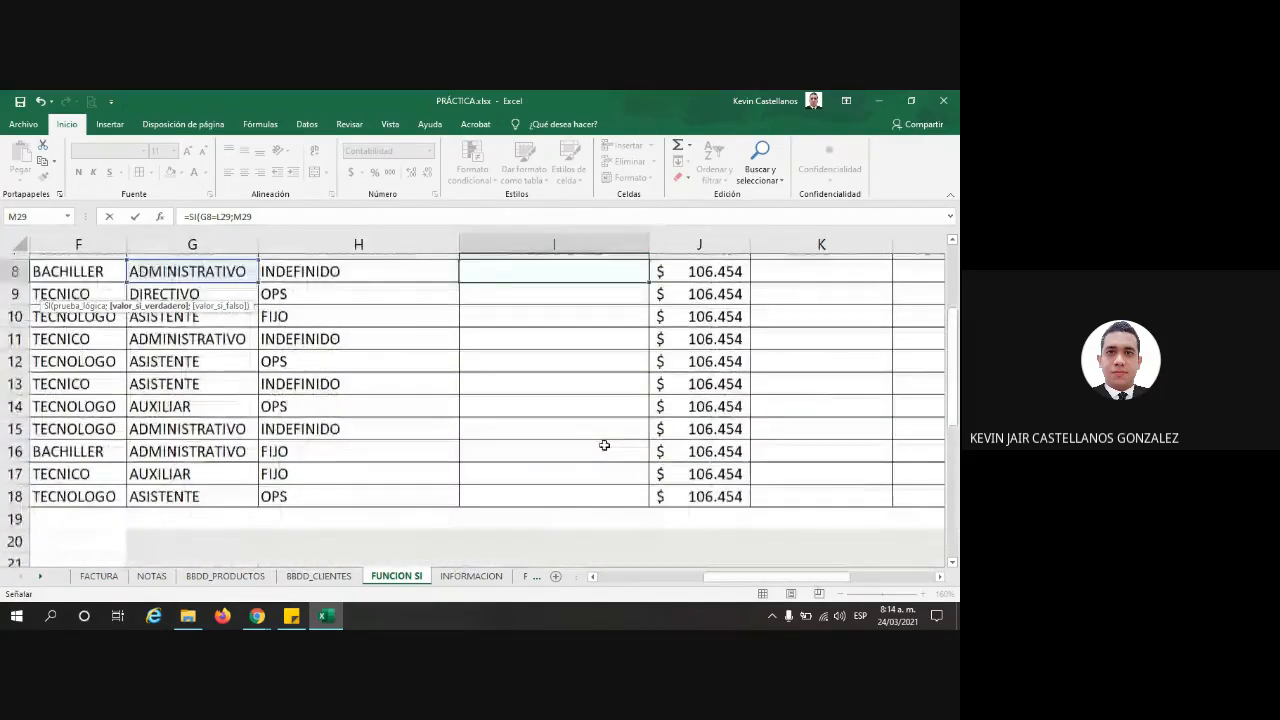
# Step: Nest a second SI as the value if false in I8, with the logical test G8=L30
pyautogui.write(';')
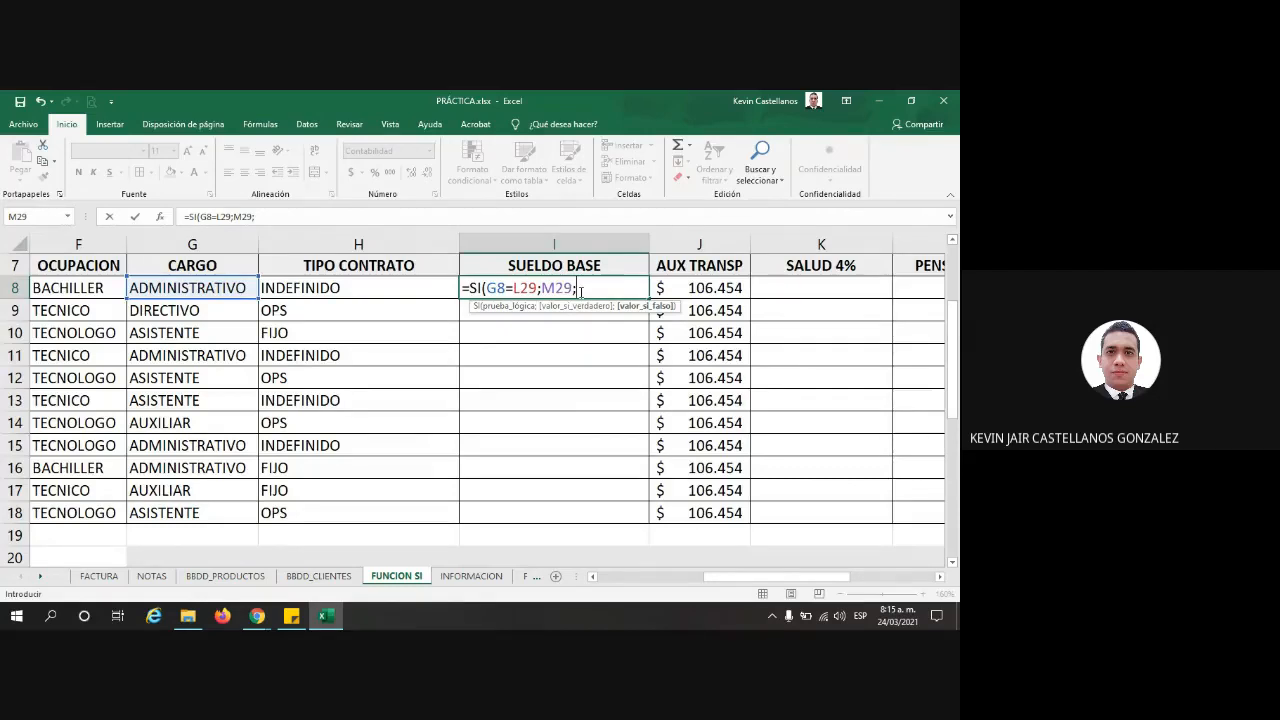
pyautogui.write('SI')
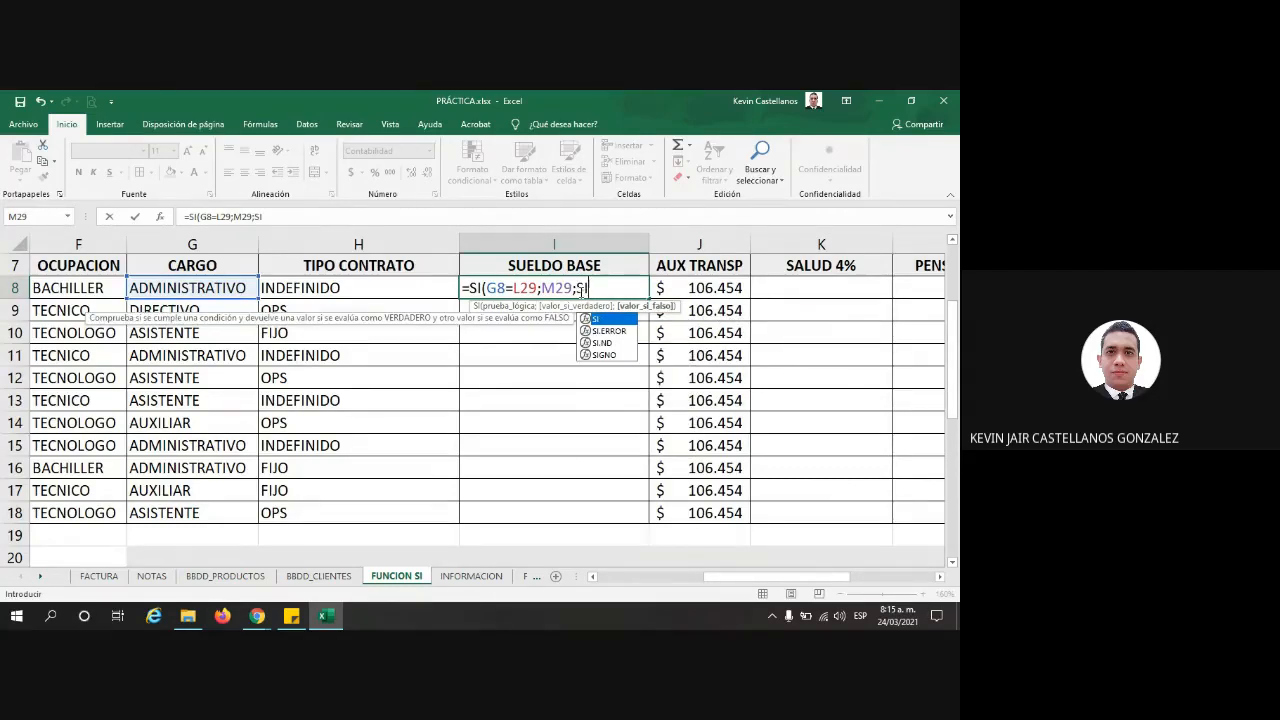
pyautogui.doubleClick(606, 320)
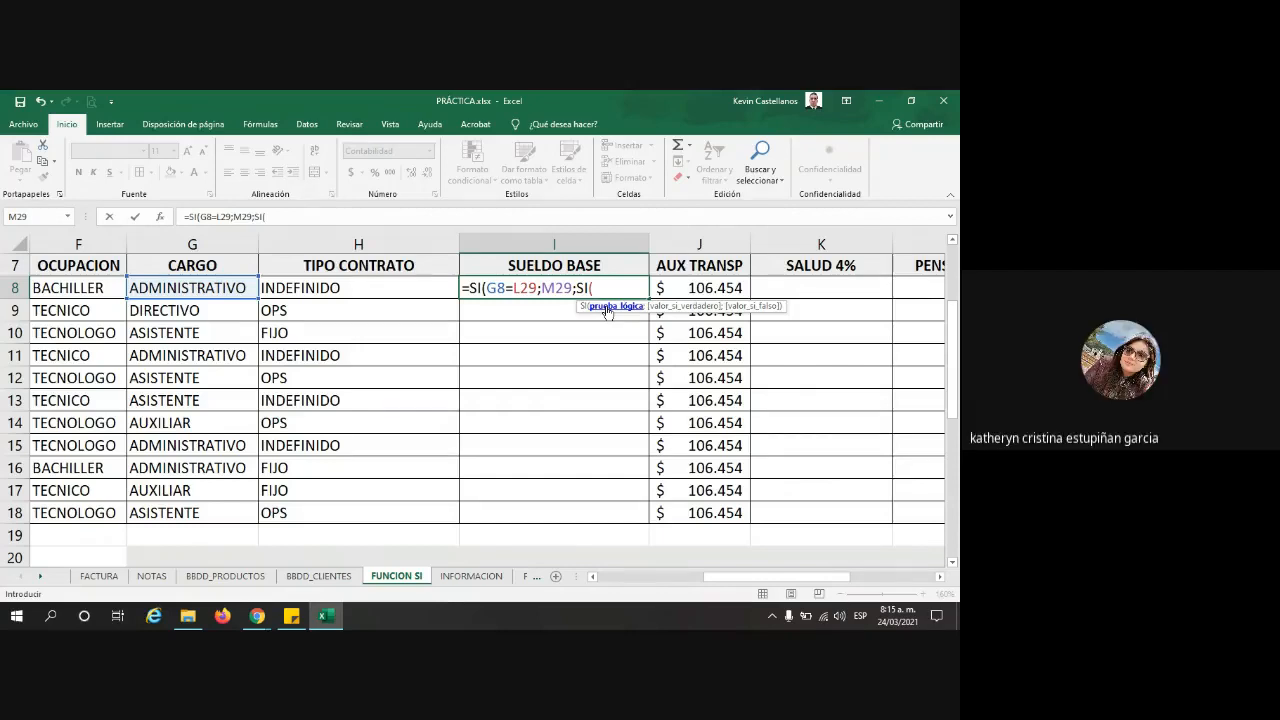
pyautogui.click(205, 289)
pyautogui.write('=')
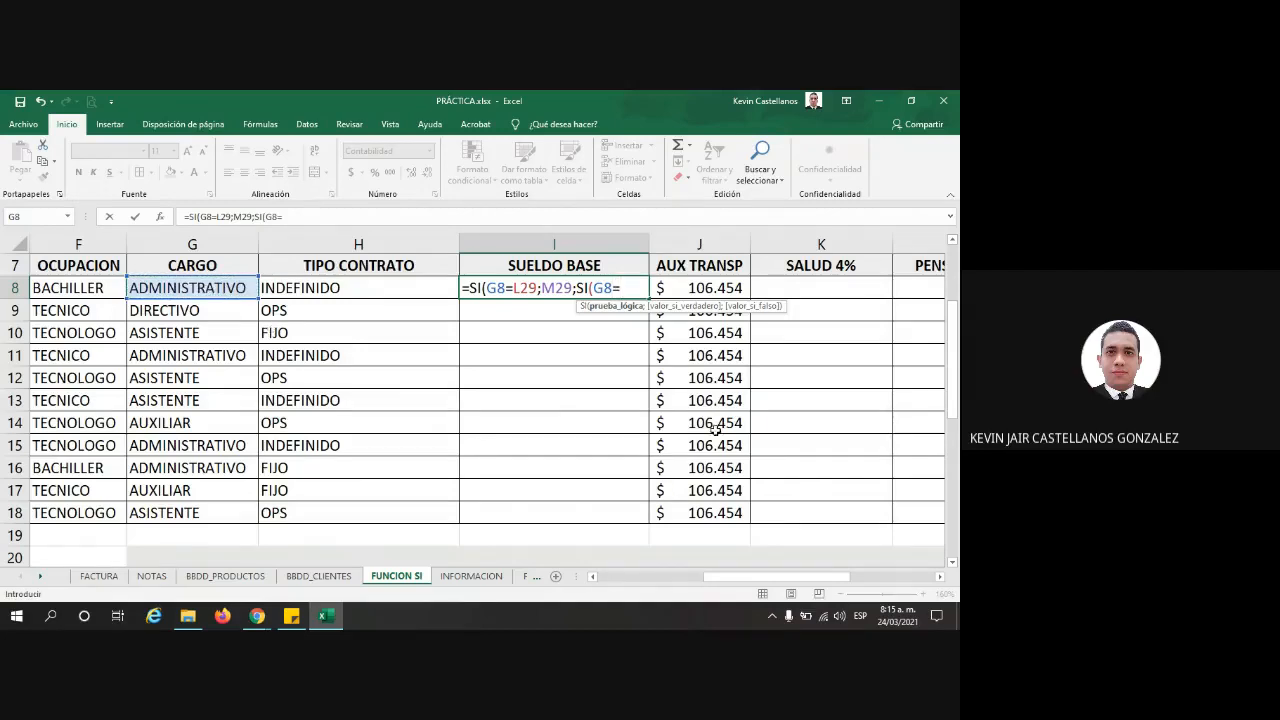
pyautogui.scroll(-4, 737, 428)
pyautogui.click(930, 527)
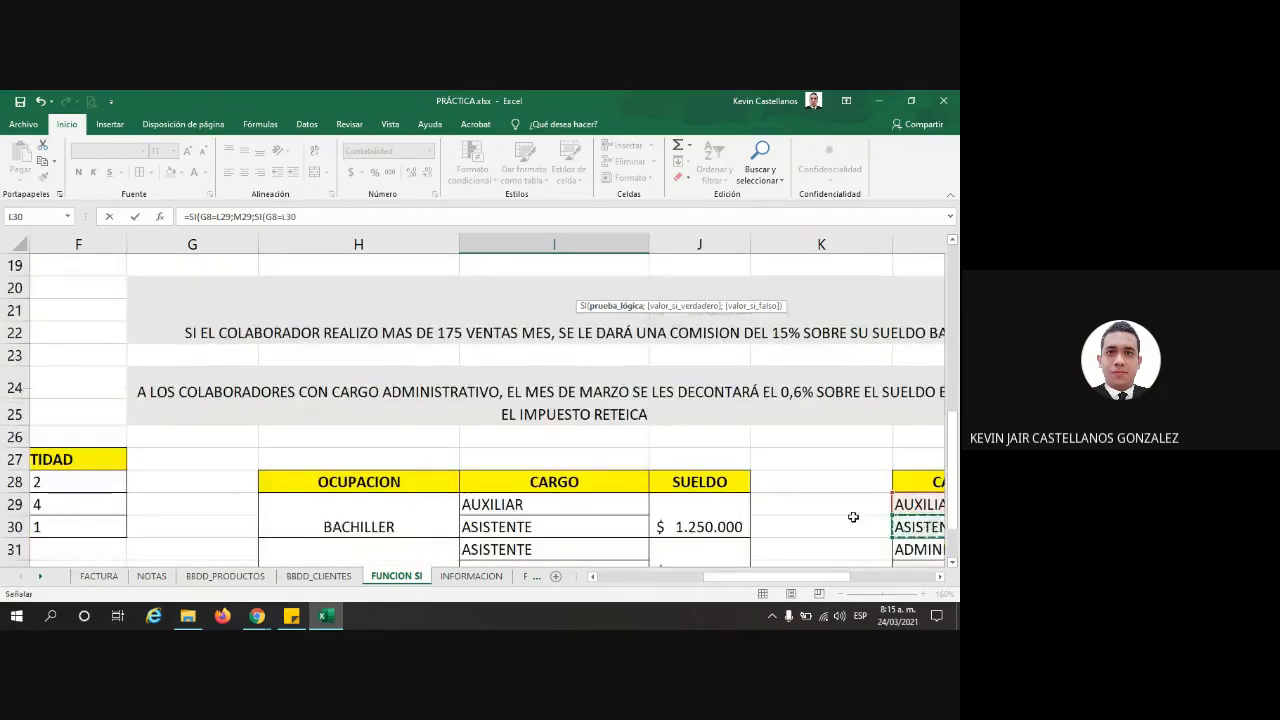
pyautogui.scroll(4, 730, 465)
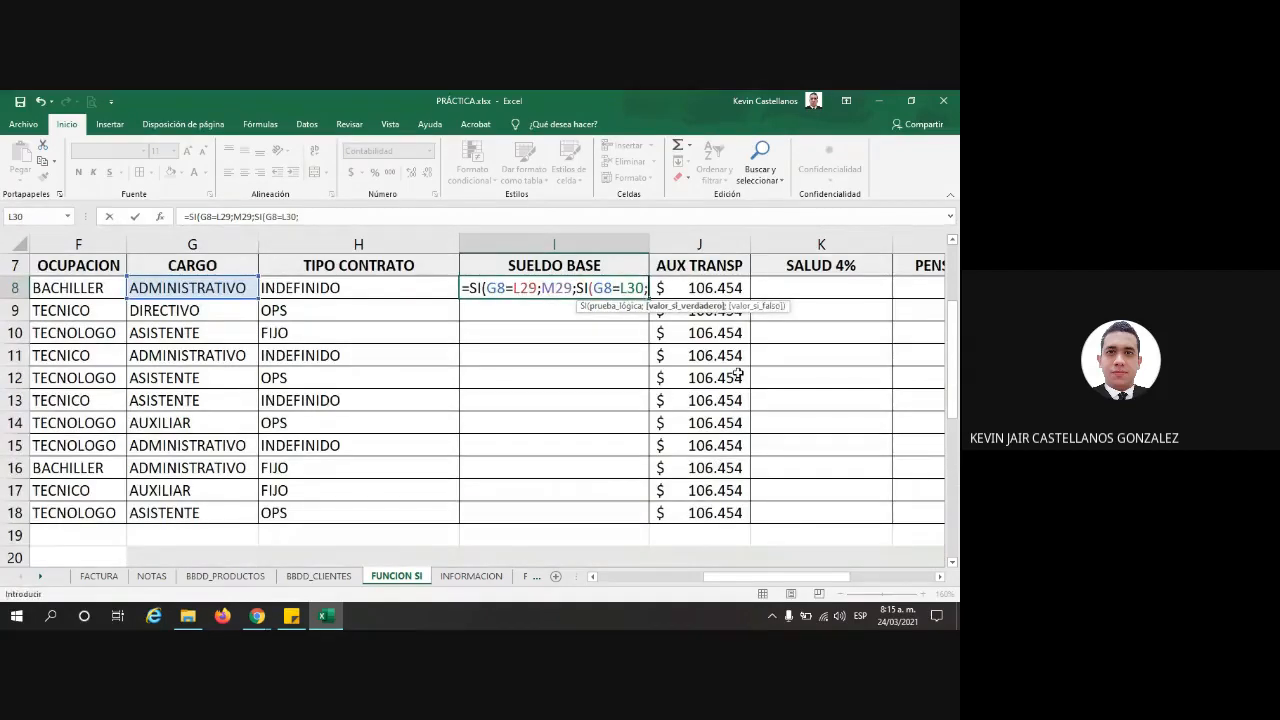
# Step: Set M30, the ASISTENTE salary, as the value if true of the second SI
pyautogui.write(';')
pyautogui.scroll(-3, 740, 371)
pyautogui.hscroll(2, 781, 580)
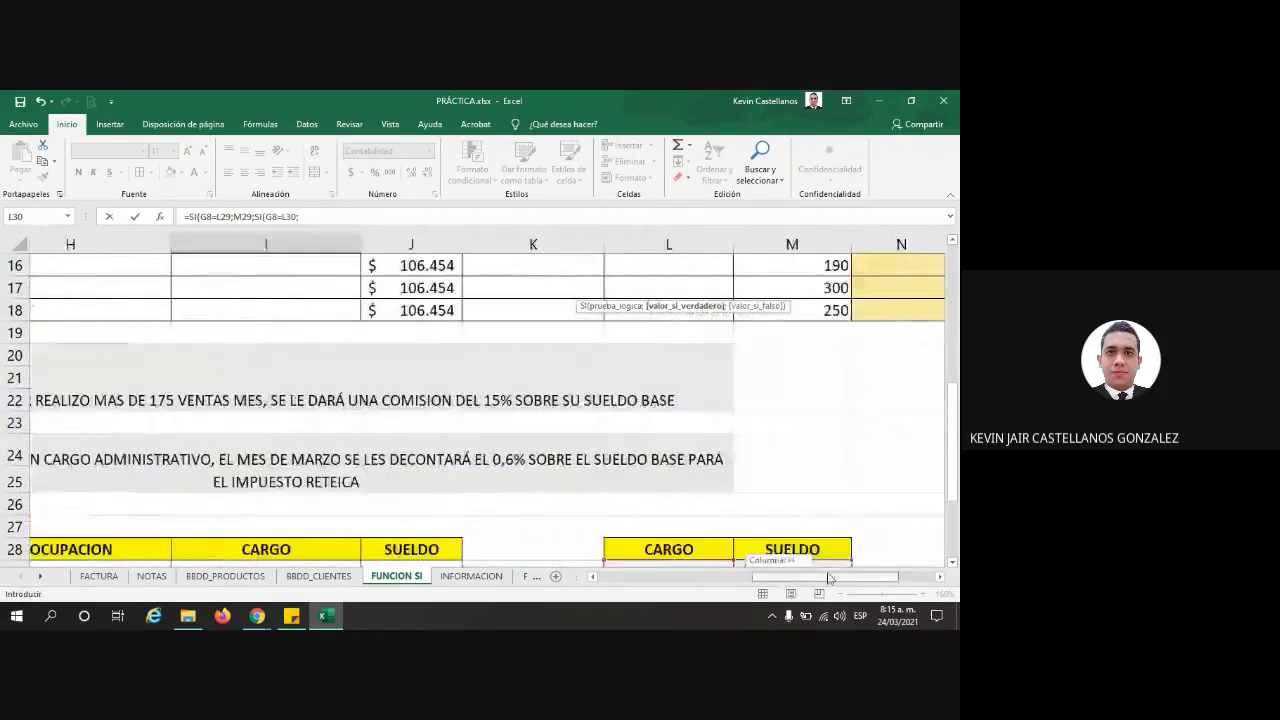
pyautogui.scroll(-2, 834, 457)
pyautogui.click(836, 459)
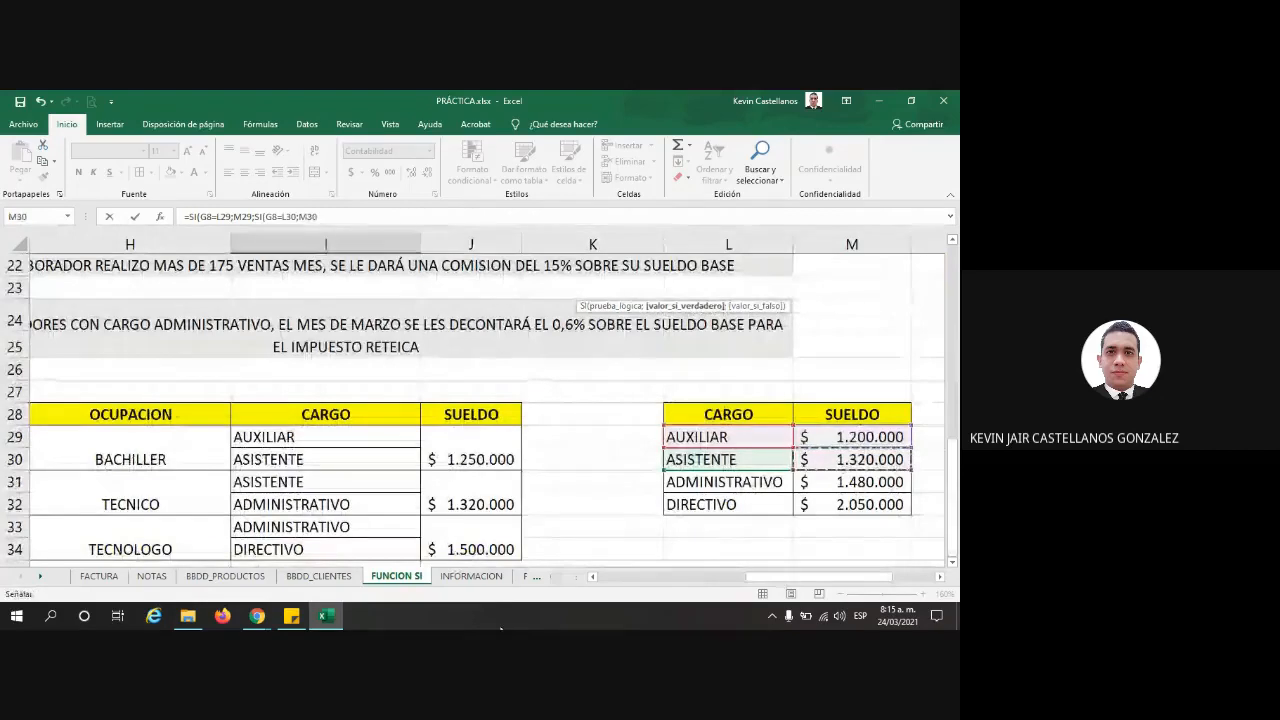
# Step: Nest a third SI in the I8 formula that tests G8=L31 and returns M31, the ADMINISTRATIVO salary
pyautogui.click(387, 216)
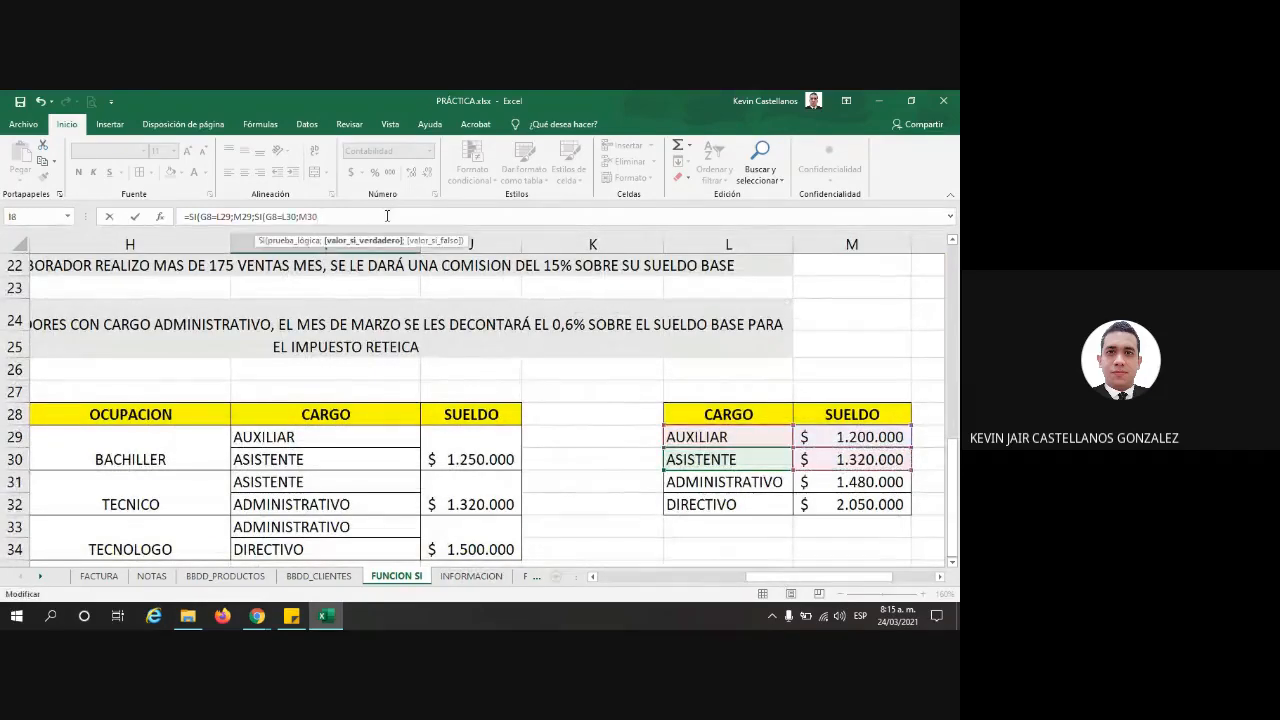
pyautogui.write(';SI')
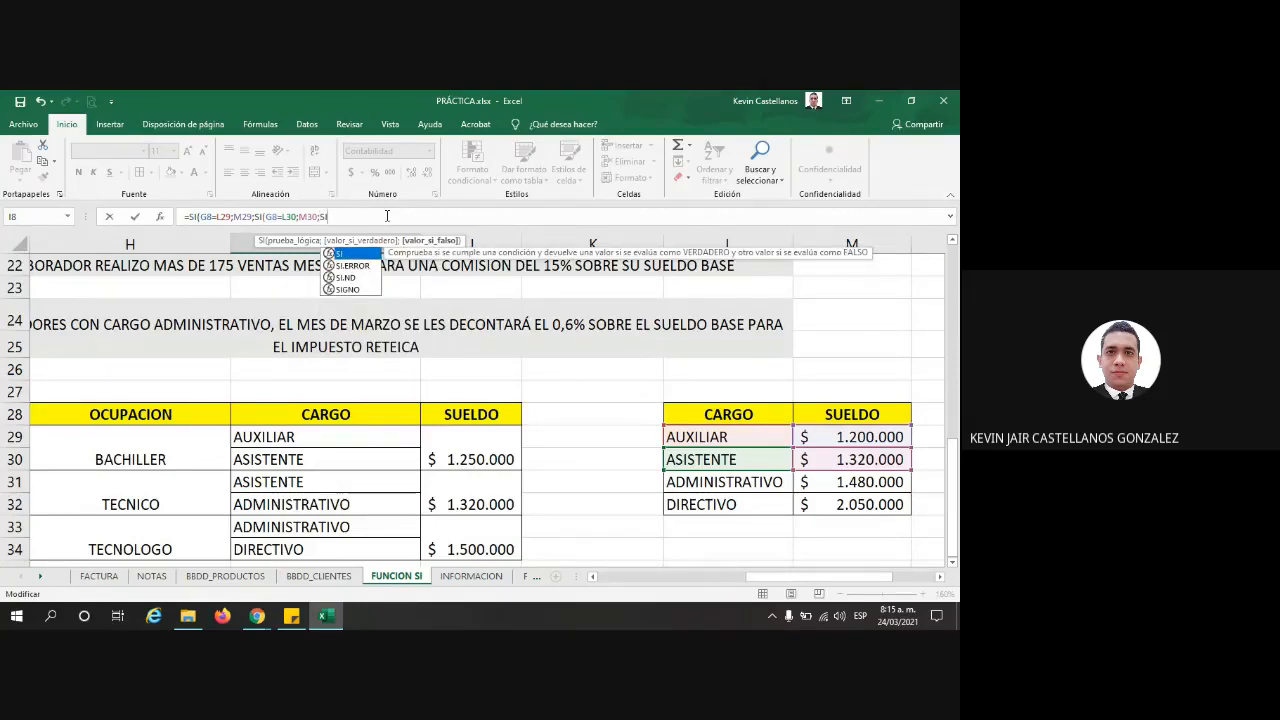
pyautogui.write('(')
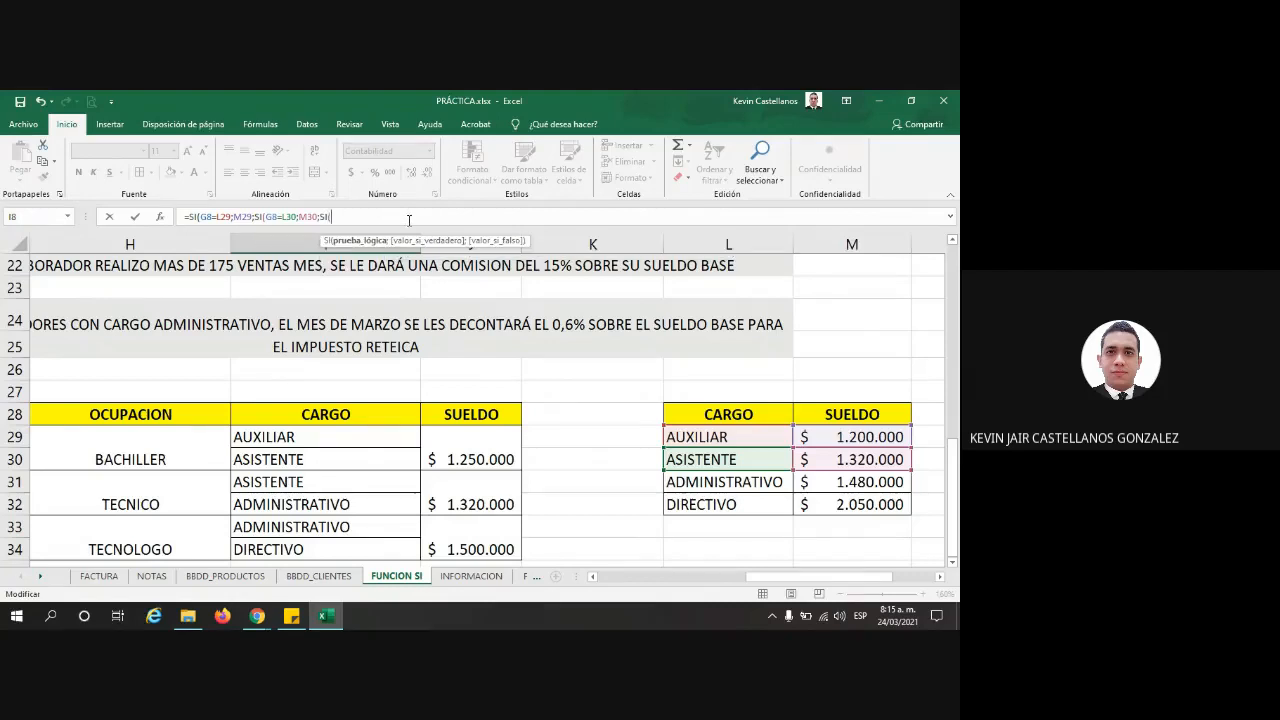
pyautogui.write('G8=')
pyautogui.click(738, 482)
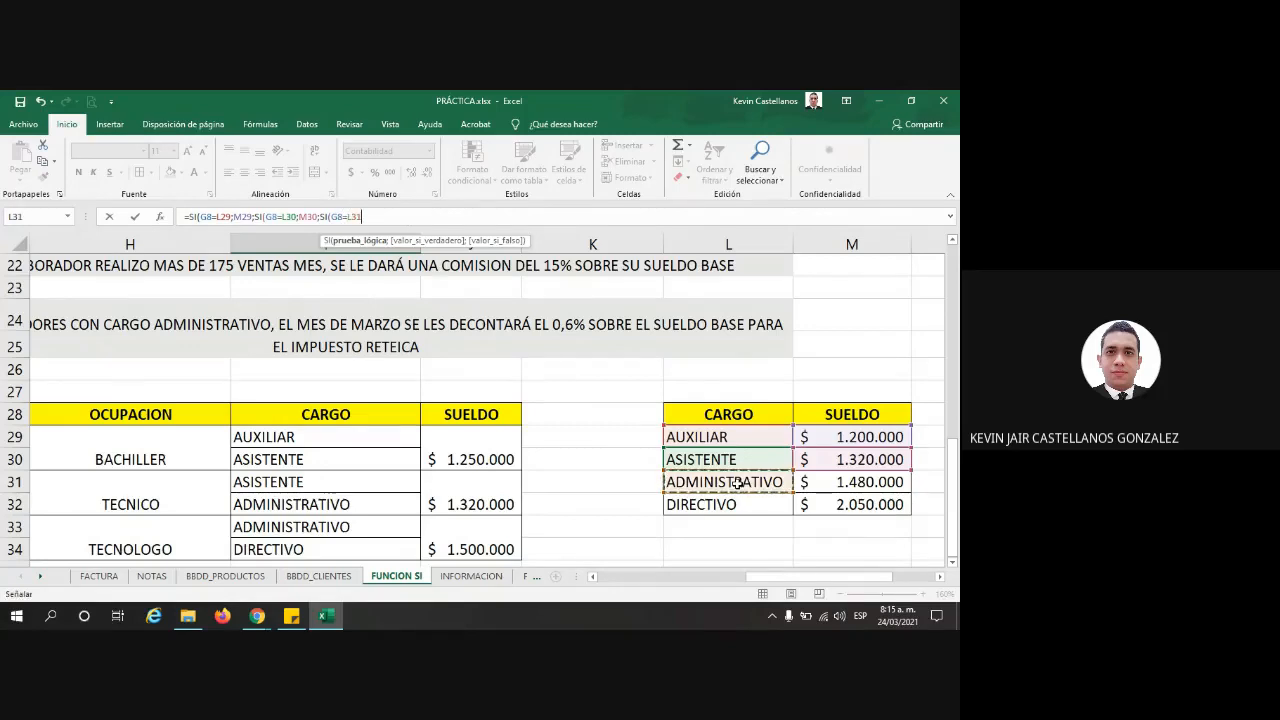
pyautogui.write(';')
pyautogui.click(853, 481)
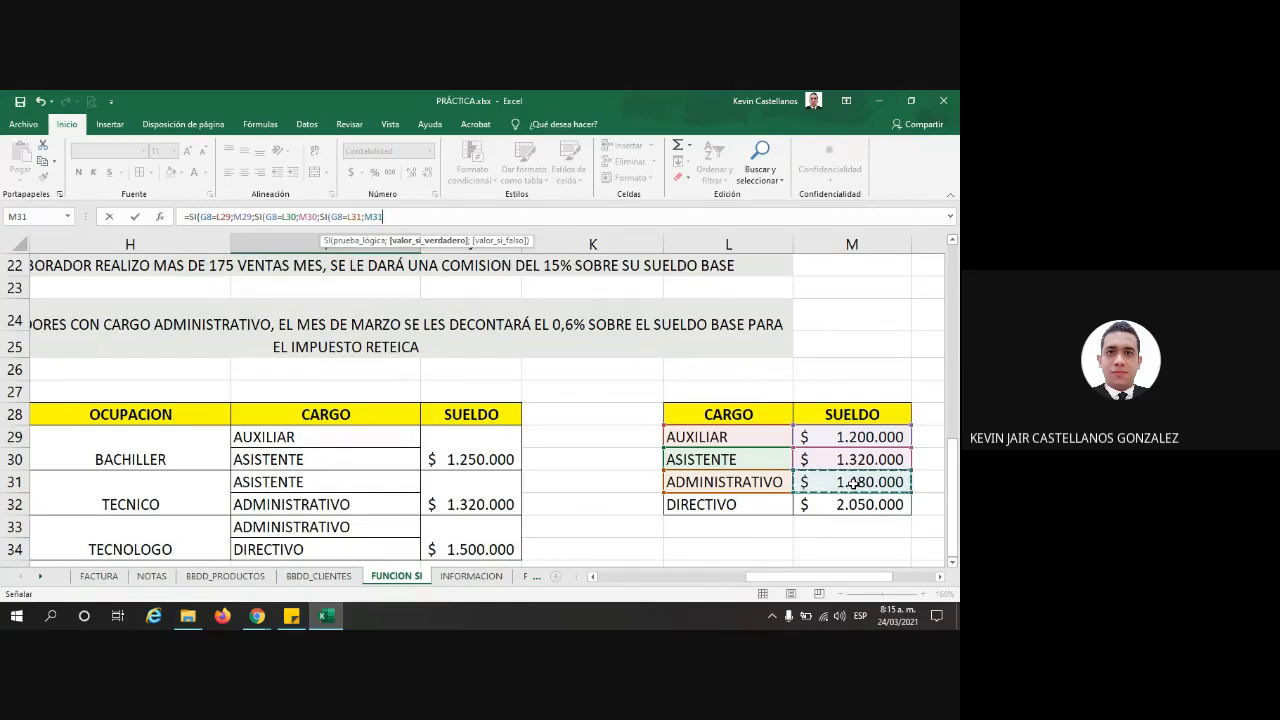
# Step: Nest a fourth SI in the I8 formula that tests G8=L32 and returns M32, the DIRECTIVO salary
pyautogui.write(';')
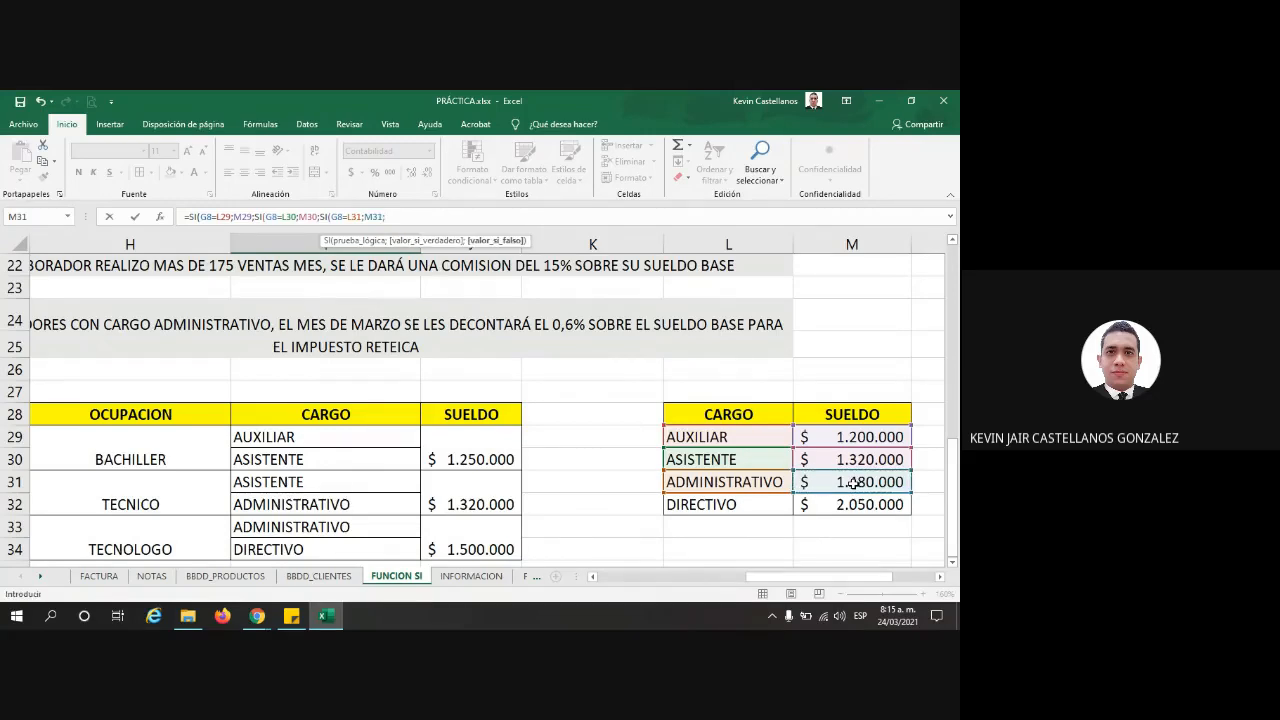
pyautogui.write('SI(G8')
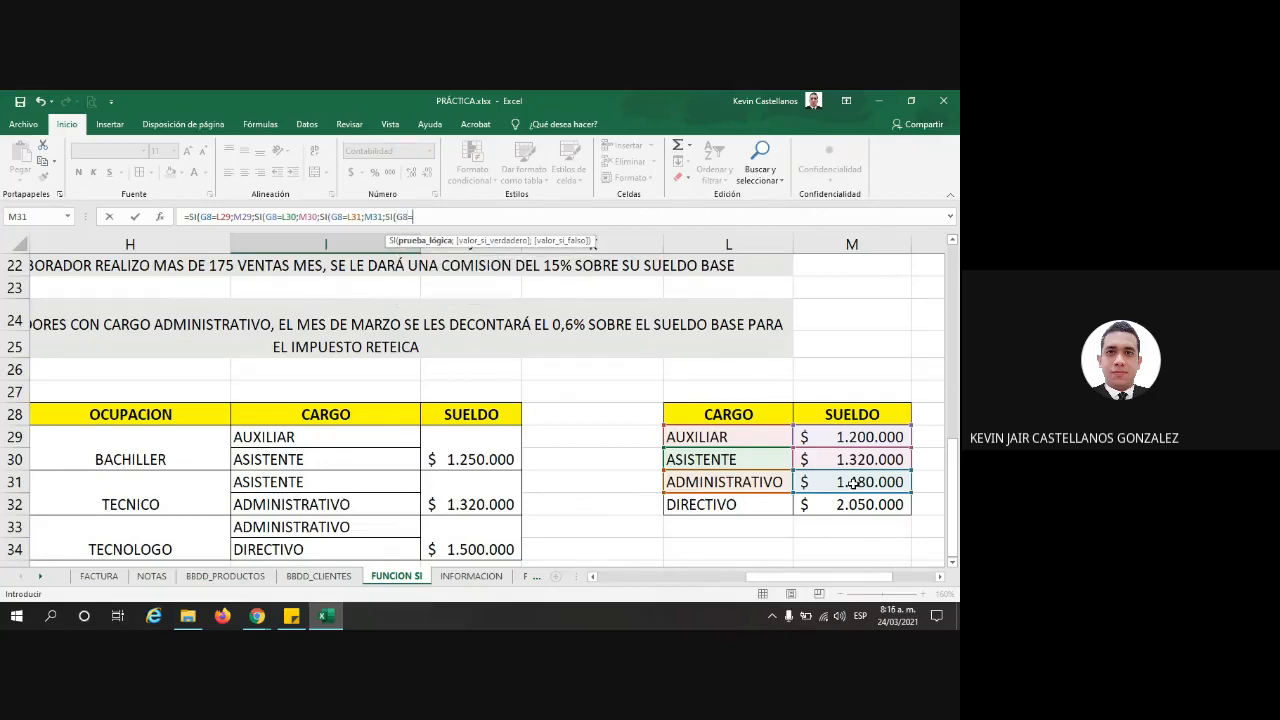
pyautogui.write('=')
pyautogui.click(727, 503)
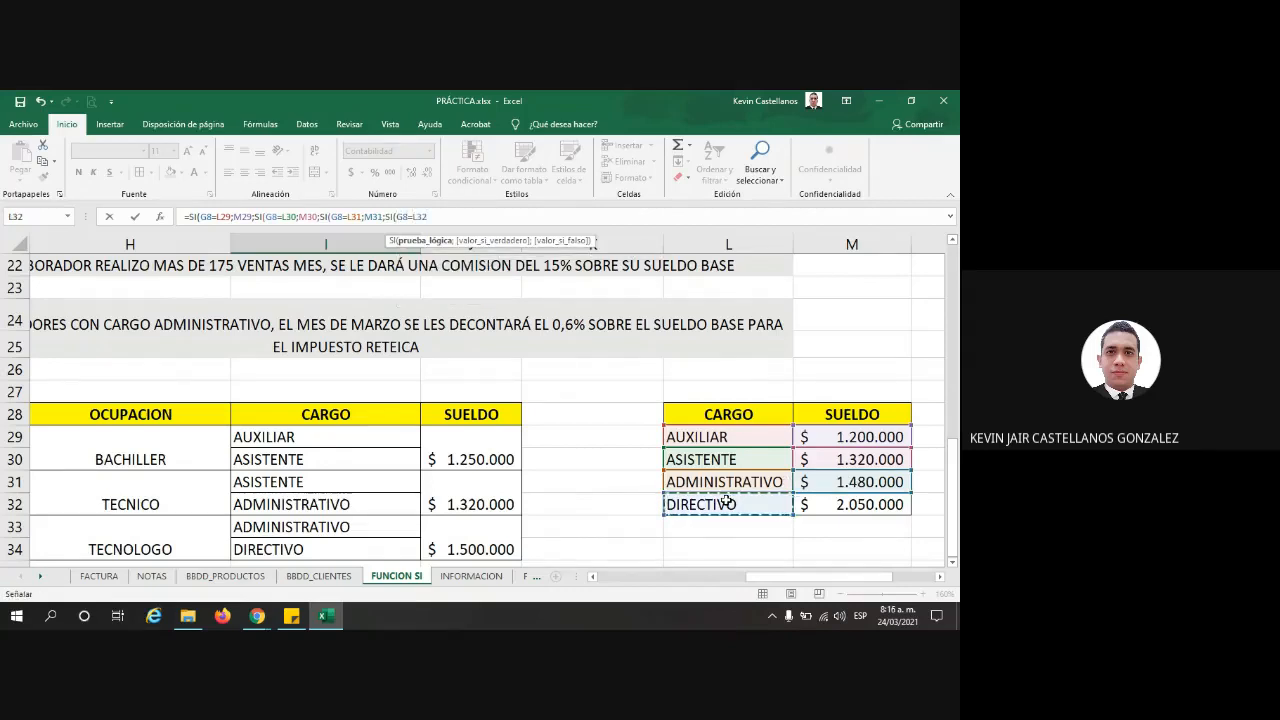
pyautogui.write(';')
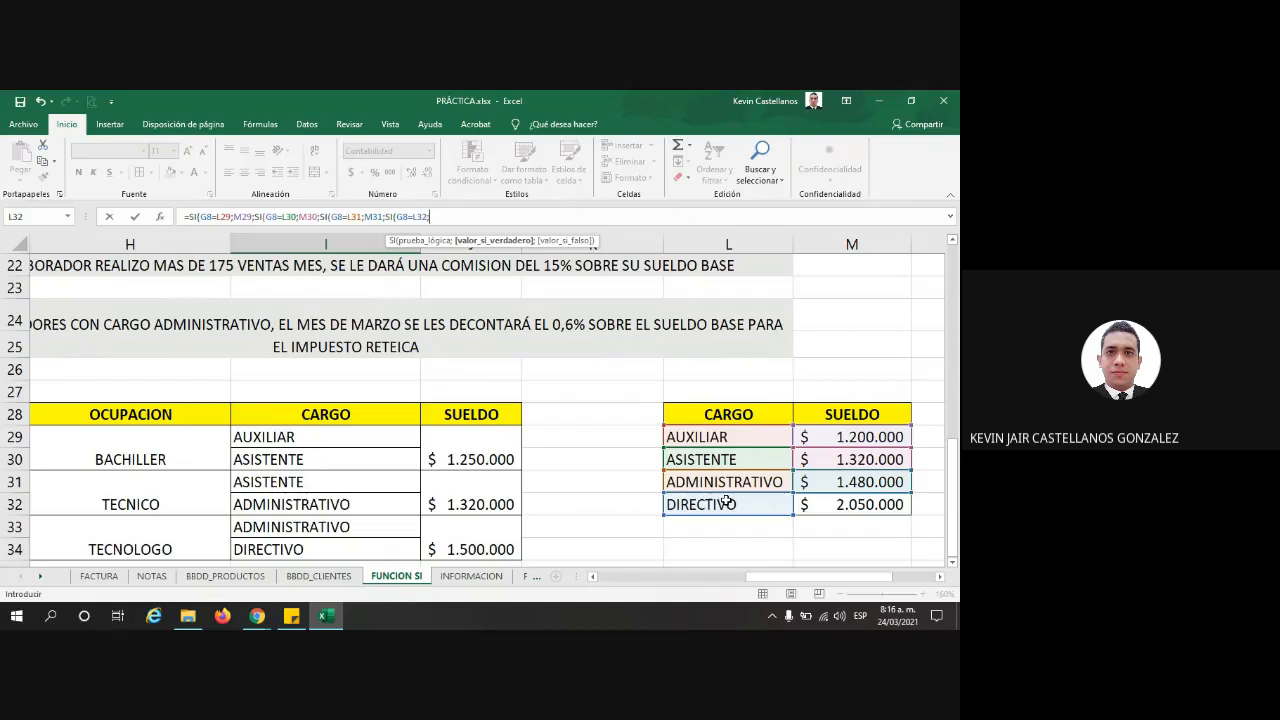
pyautogui.click(816, 512)
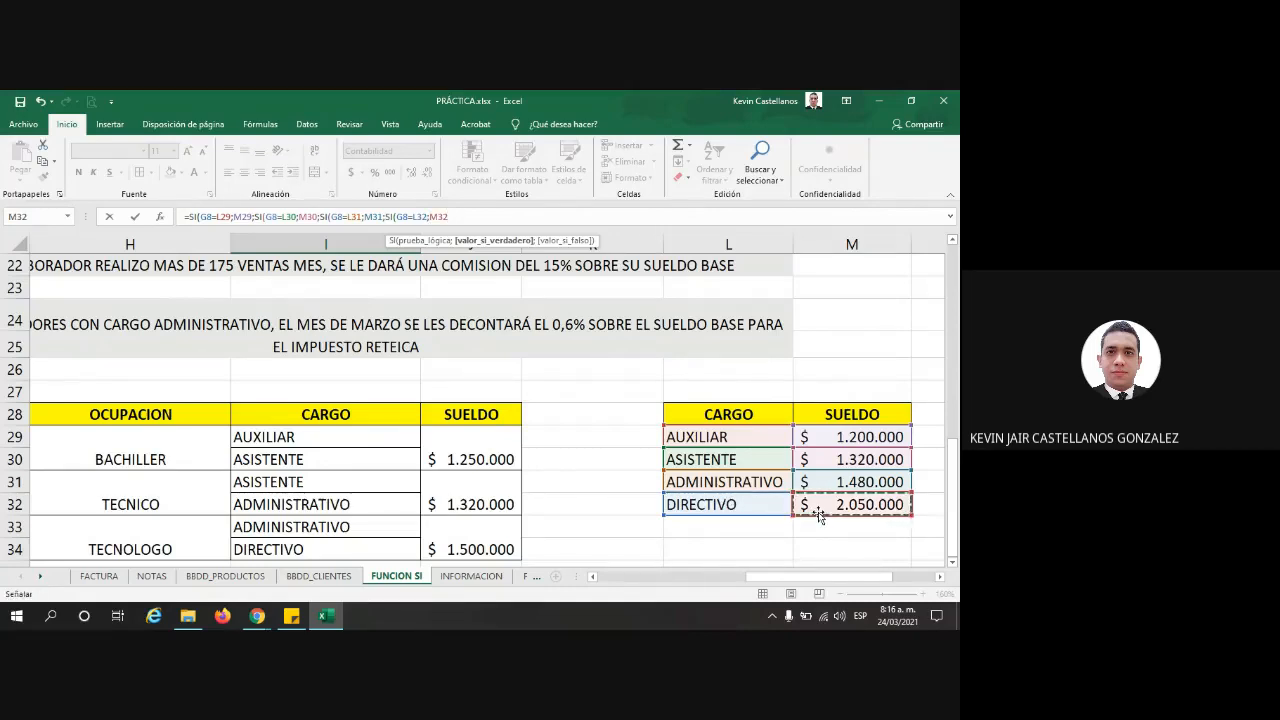
# Step: Set 0 as the final value if false, close all four SI functions and enter the formula in I8
pyautogui.write(';0')
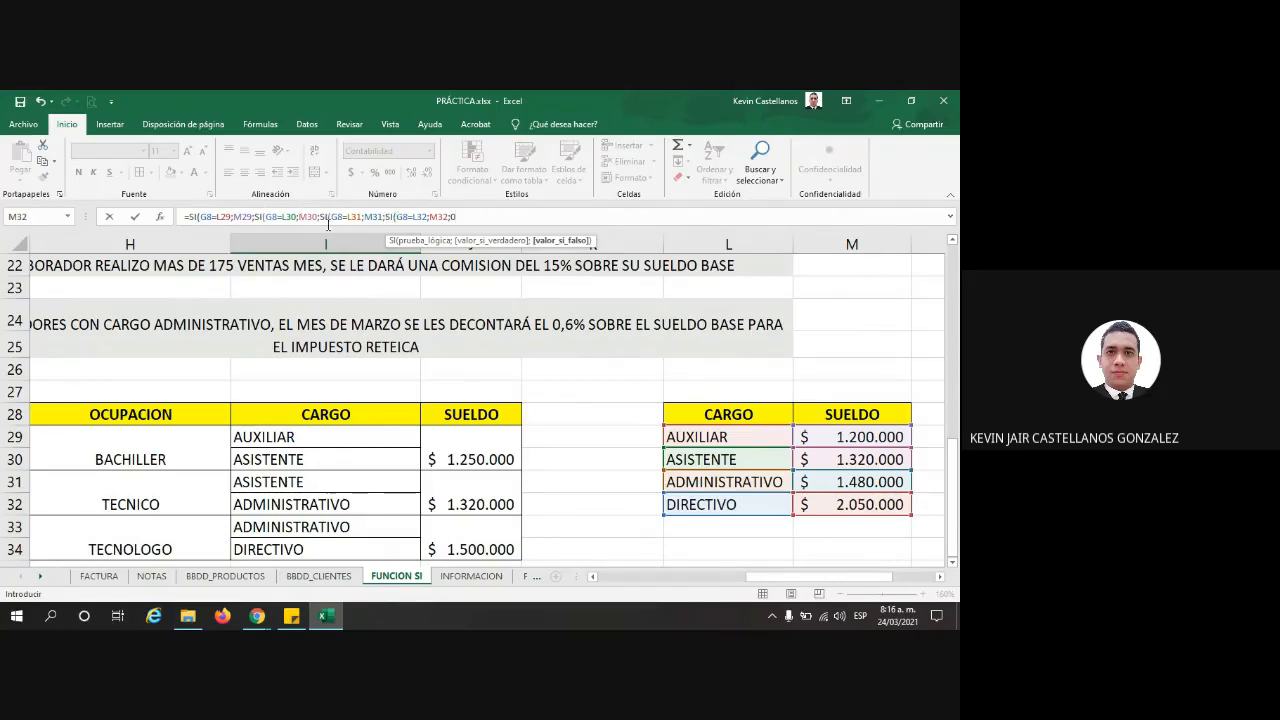
pyautogui.click(200, 217)
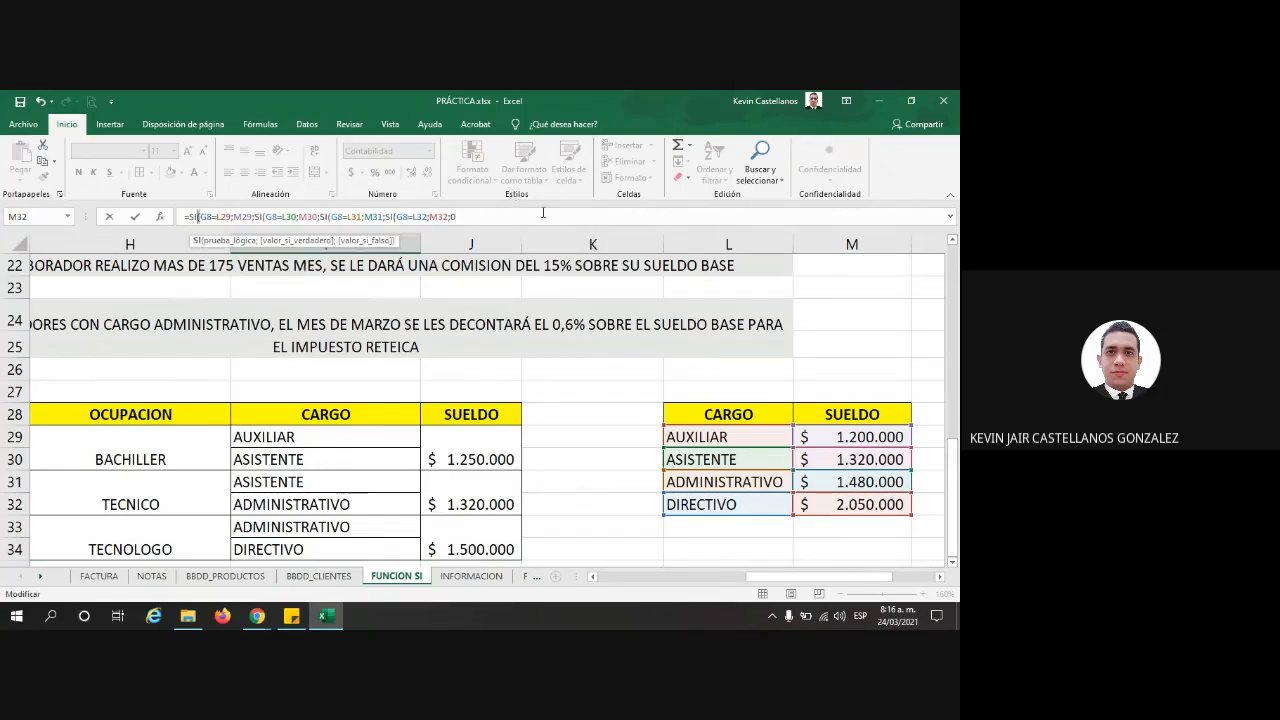
pyautogui.click(515, 217)
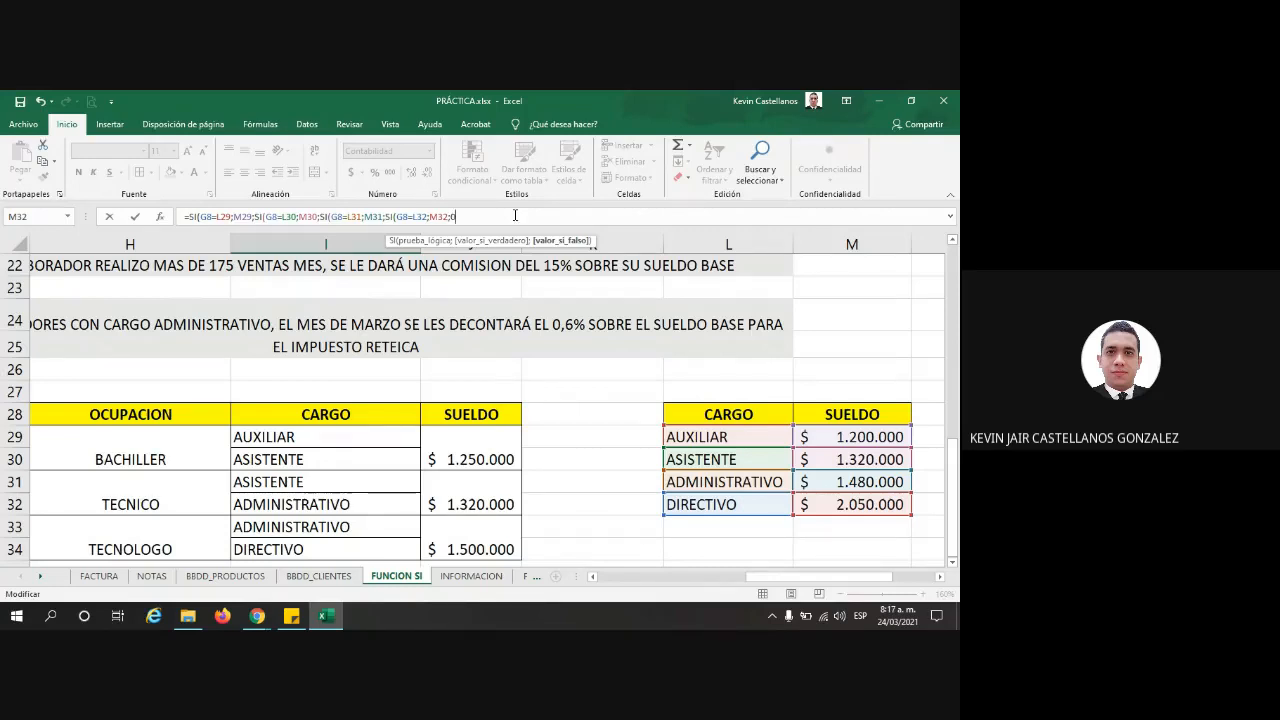
pyautogui.write('))))')
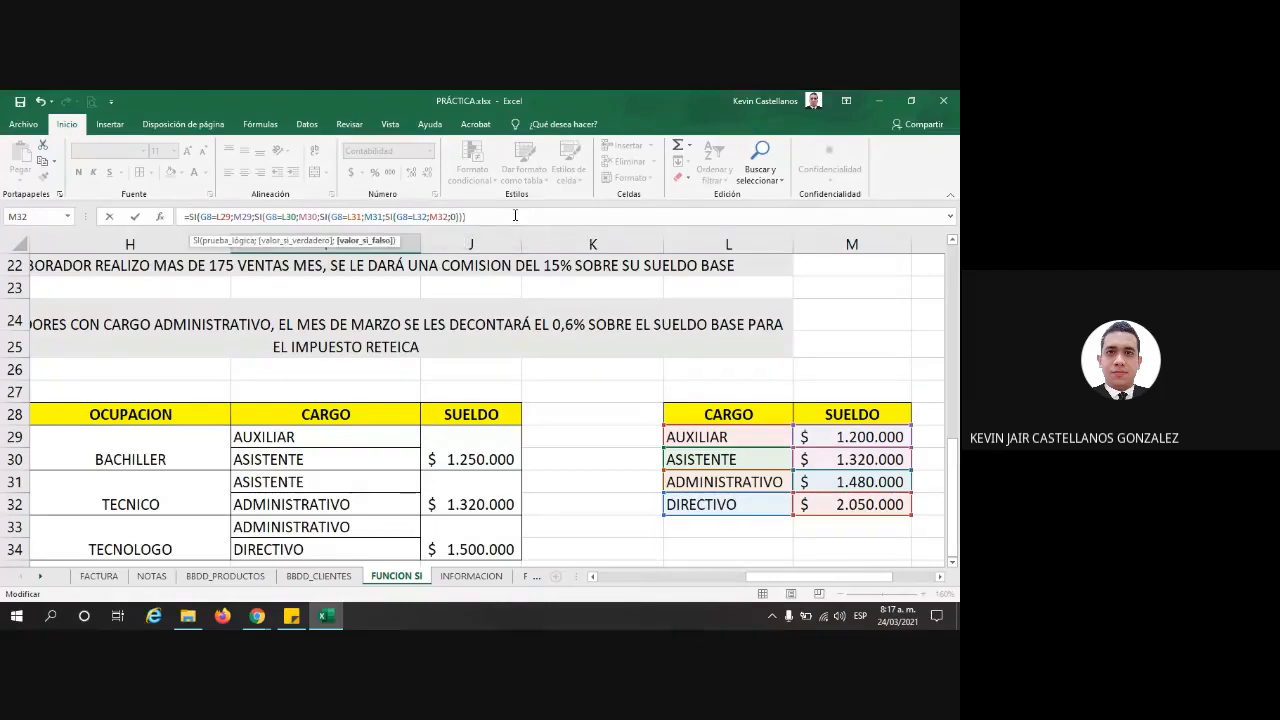
pyautogui.write(')')
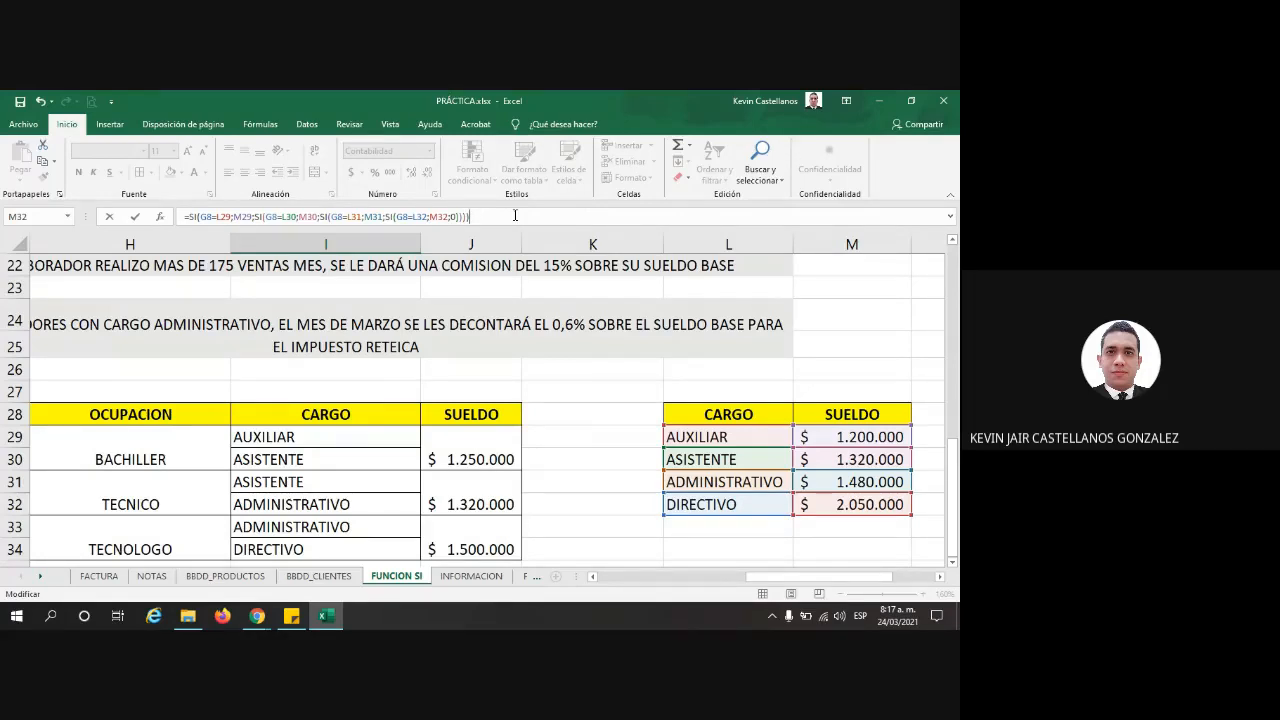
pyautogui.press('Return')
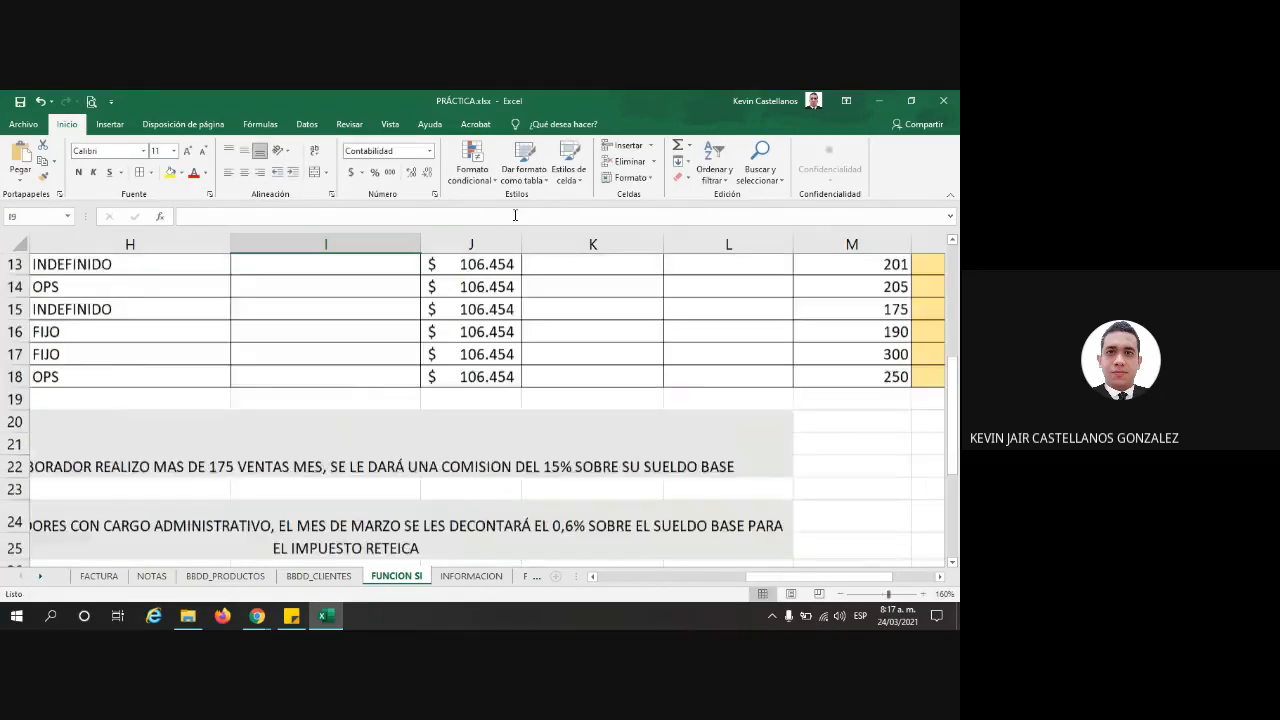
# Step: Test the SUELDO BASE formula by switching the CARGO in G8 to AUXILIAR, ASISTENTE and DIRECTIVO
pyautogui.hscroll(-3, 500, 450)
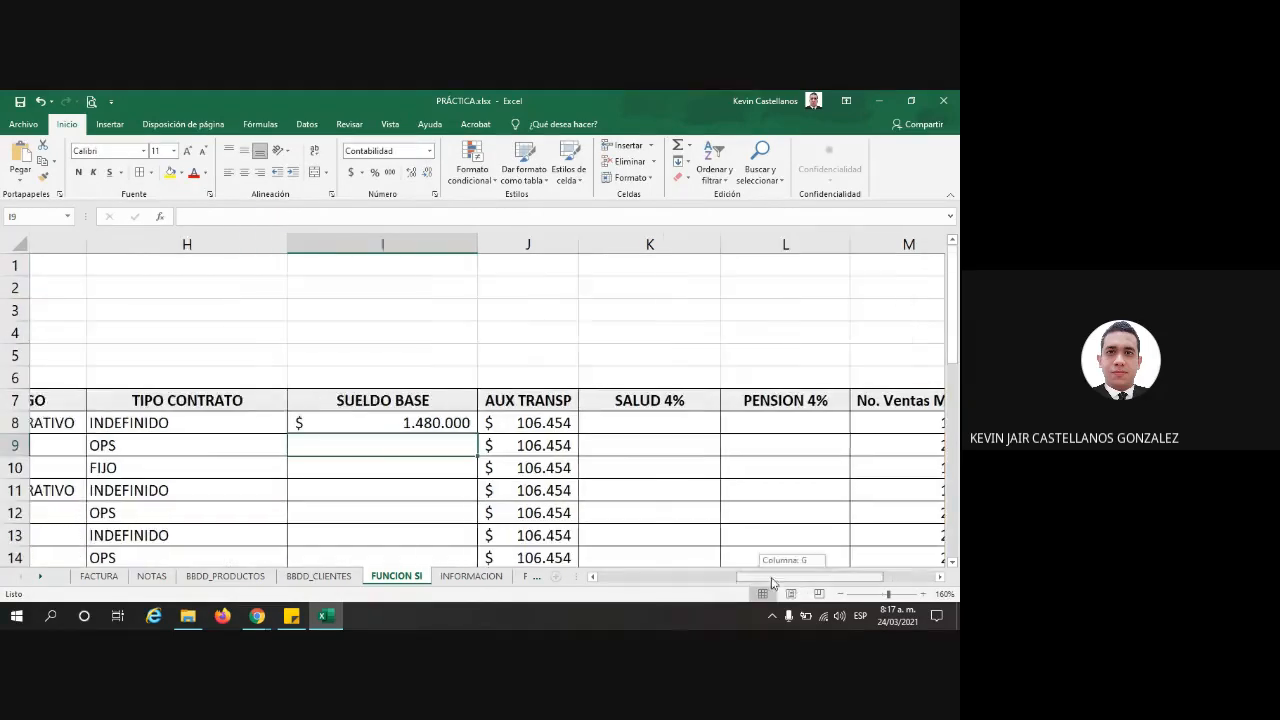
pyautogui.click(105, 425)
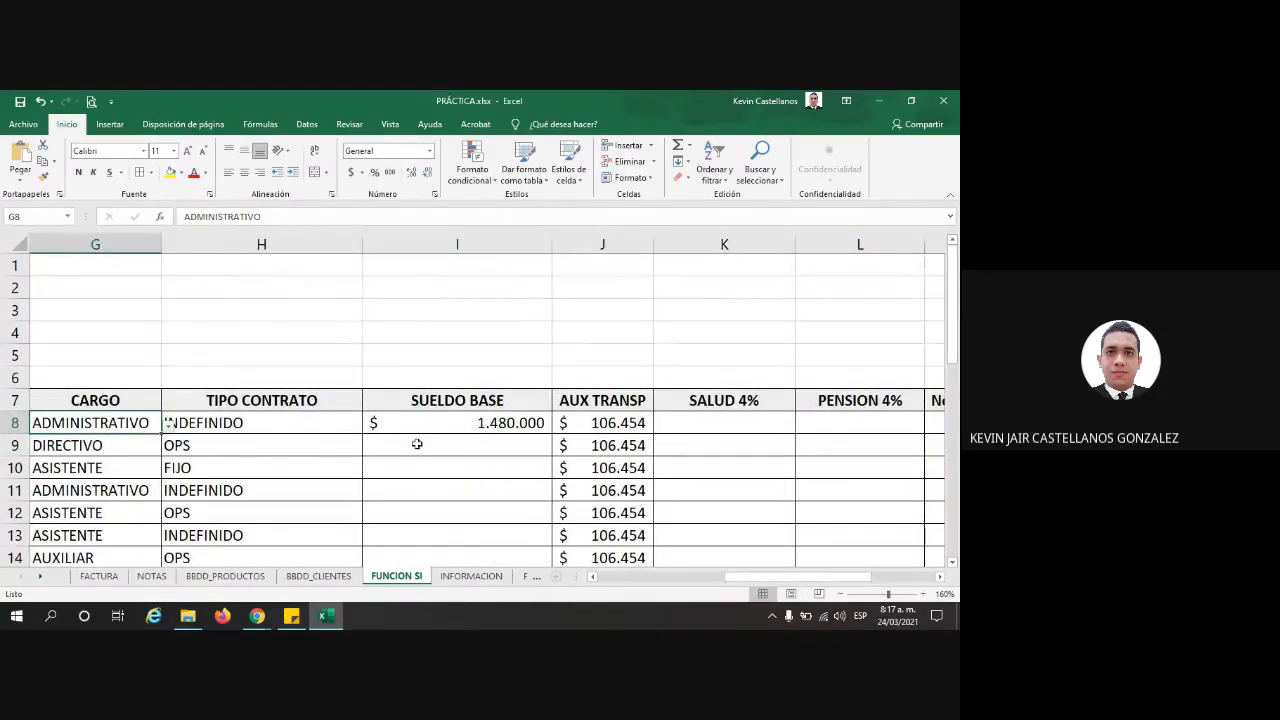
pyautogui.click(167, 428)
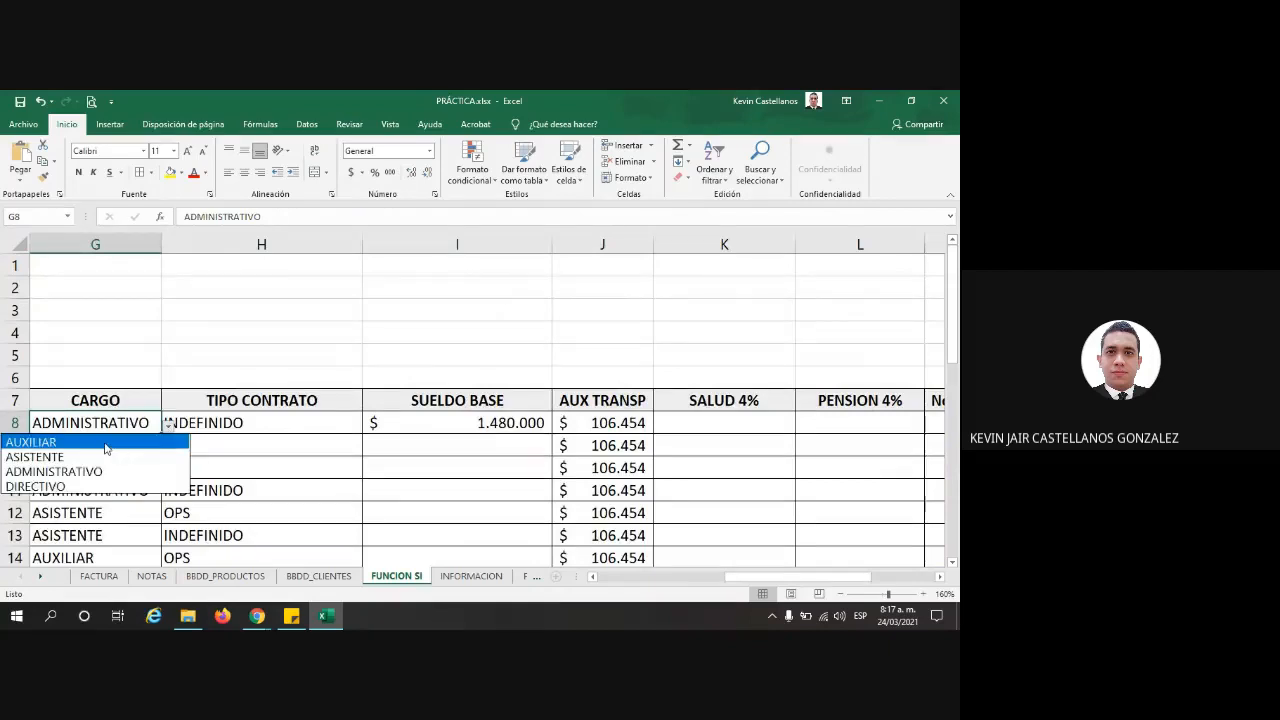
pyautogui.click(147, 442)
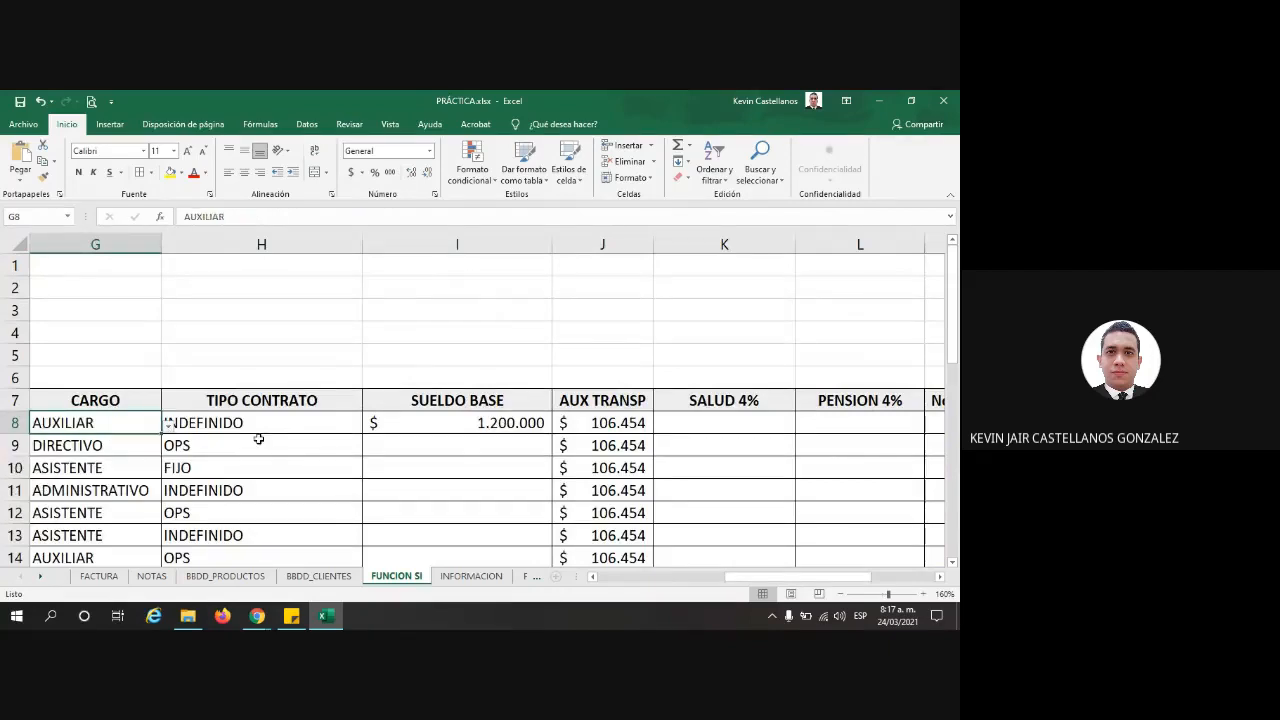
pyautogui.click(169, 426)
pyautogui.click(86, 454)
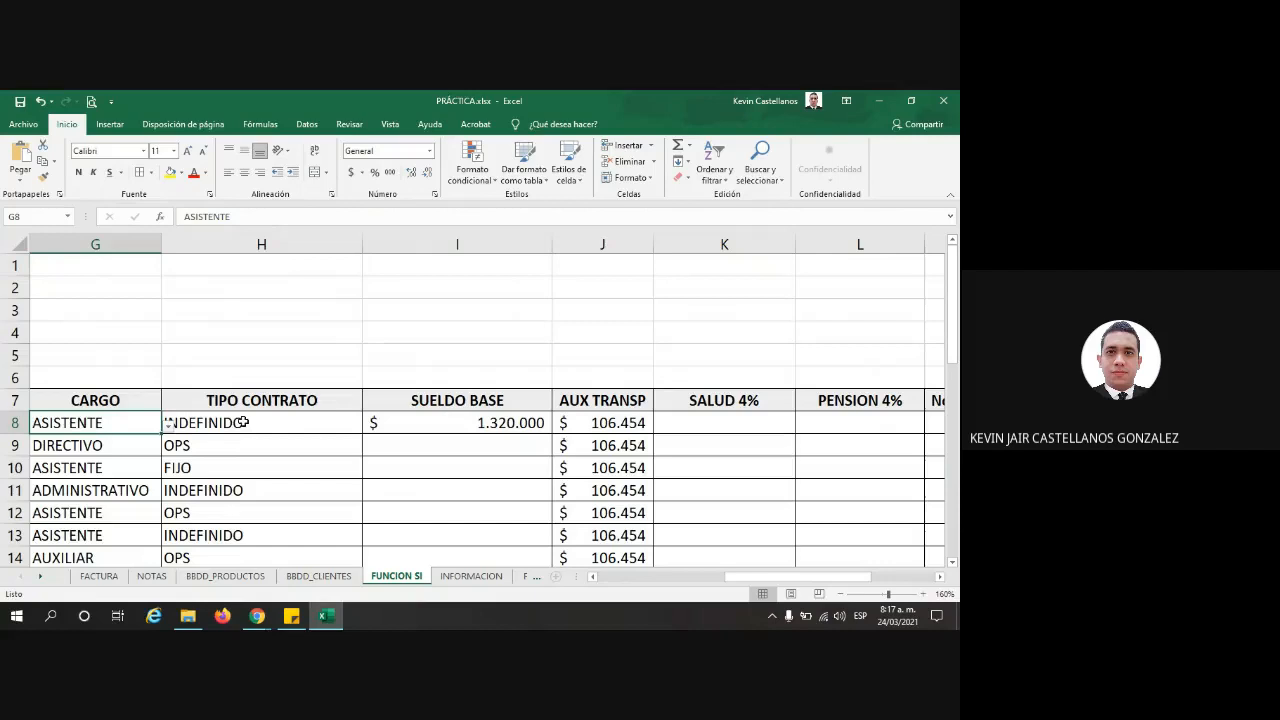
pyautogui.click(167, 428)
pyautogui.click(86, 486)
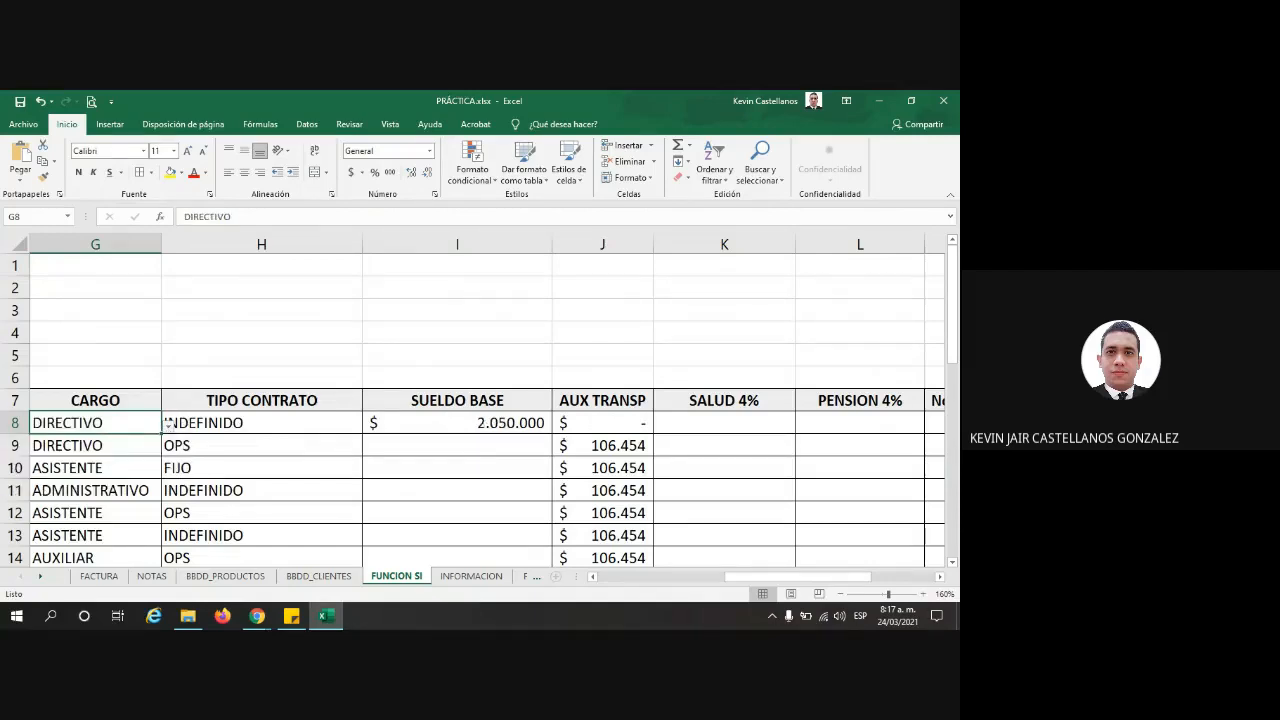
# Step: Check the AUX TRANSP formula in J8 against the SUELDO BASE formula in I8
pyautogui.click(608, 421)
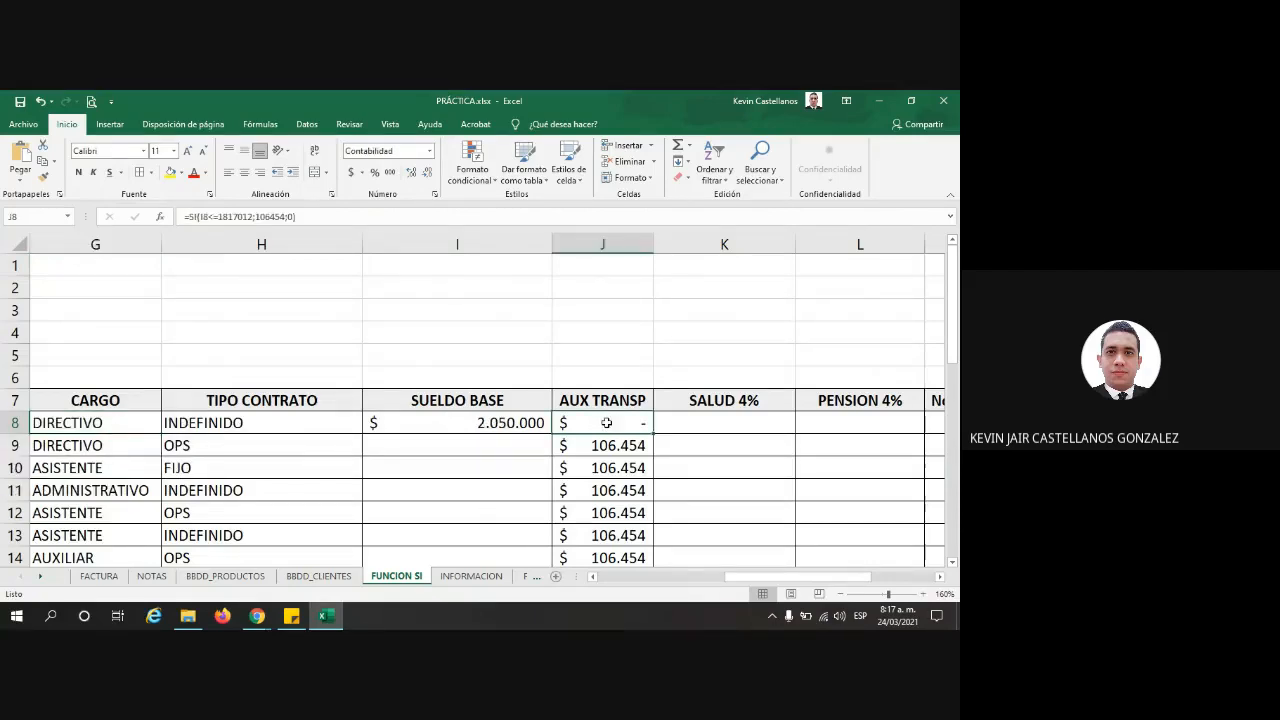
pyautogui.click(514, 422)
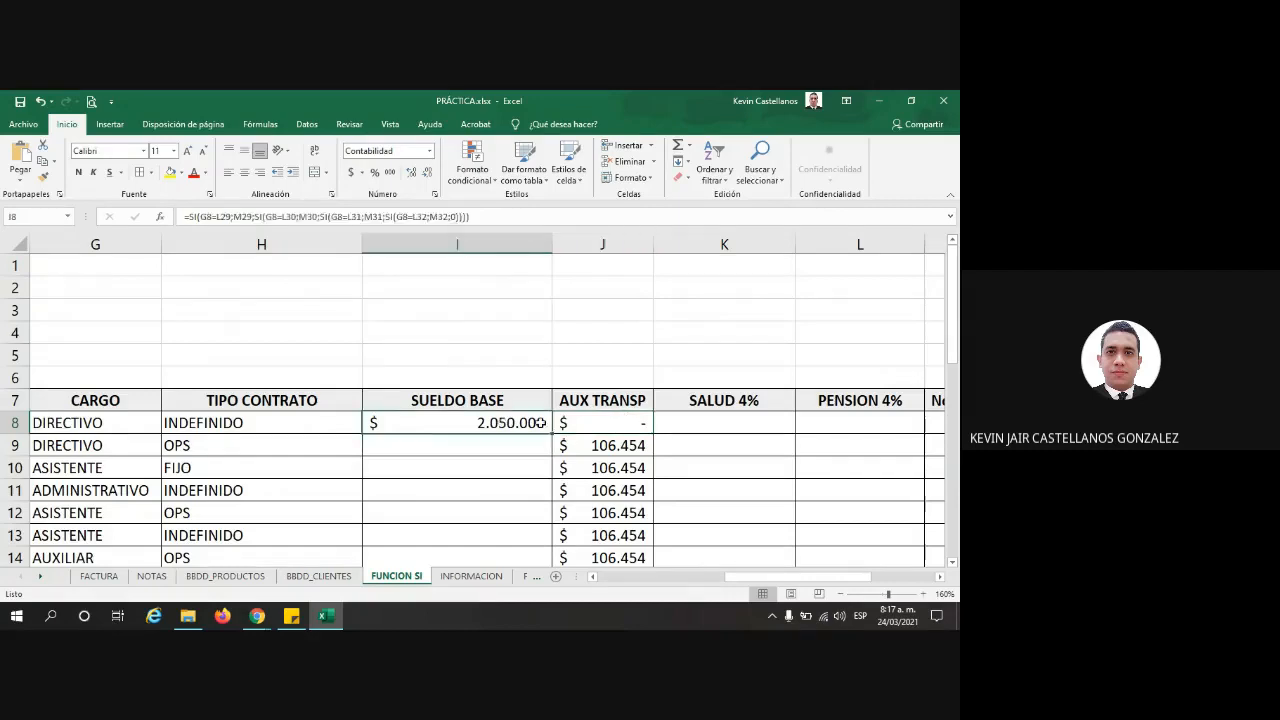
pyautogui.click(602, 423)
pyautogui.click(496, 430)
pyautogui.click(603, 425)
pyautogui.click(478, 437)
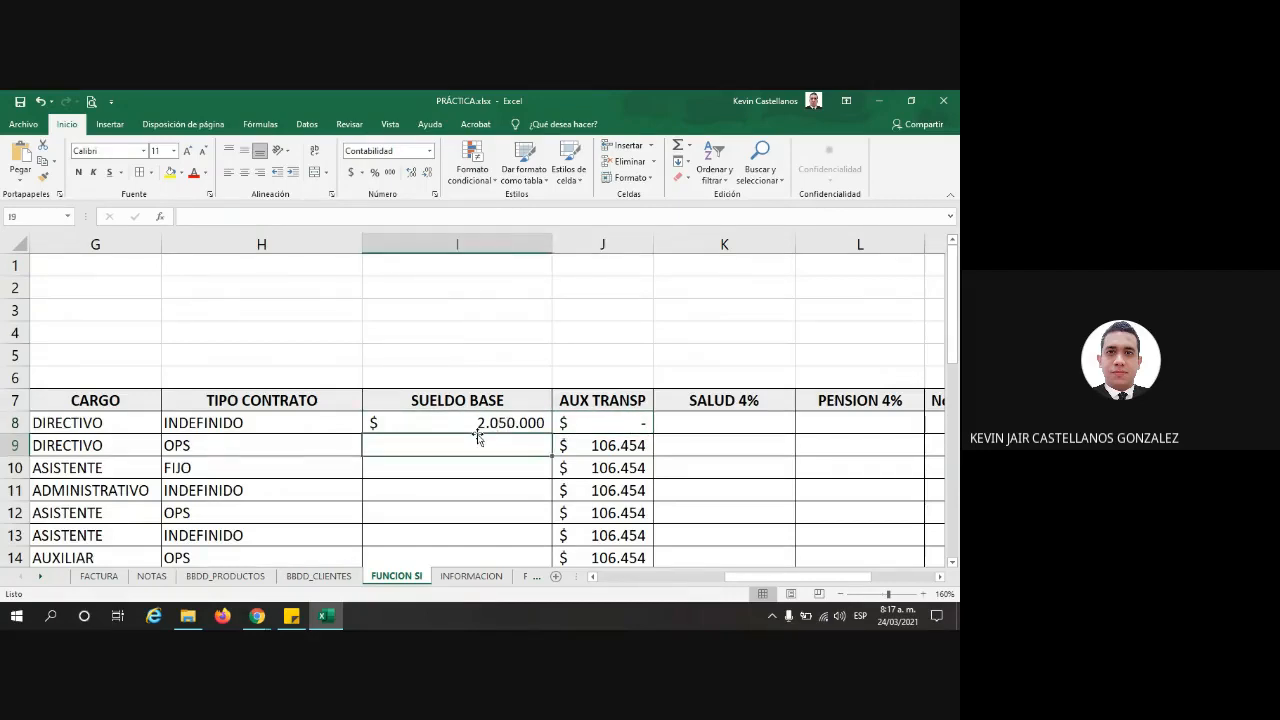
pyautogui.click(471, 424)
# Step: Set the CARGO in G8 to ASISTENTE
pyautogui.click(51, 417)
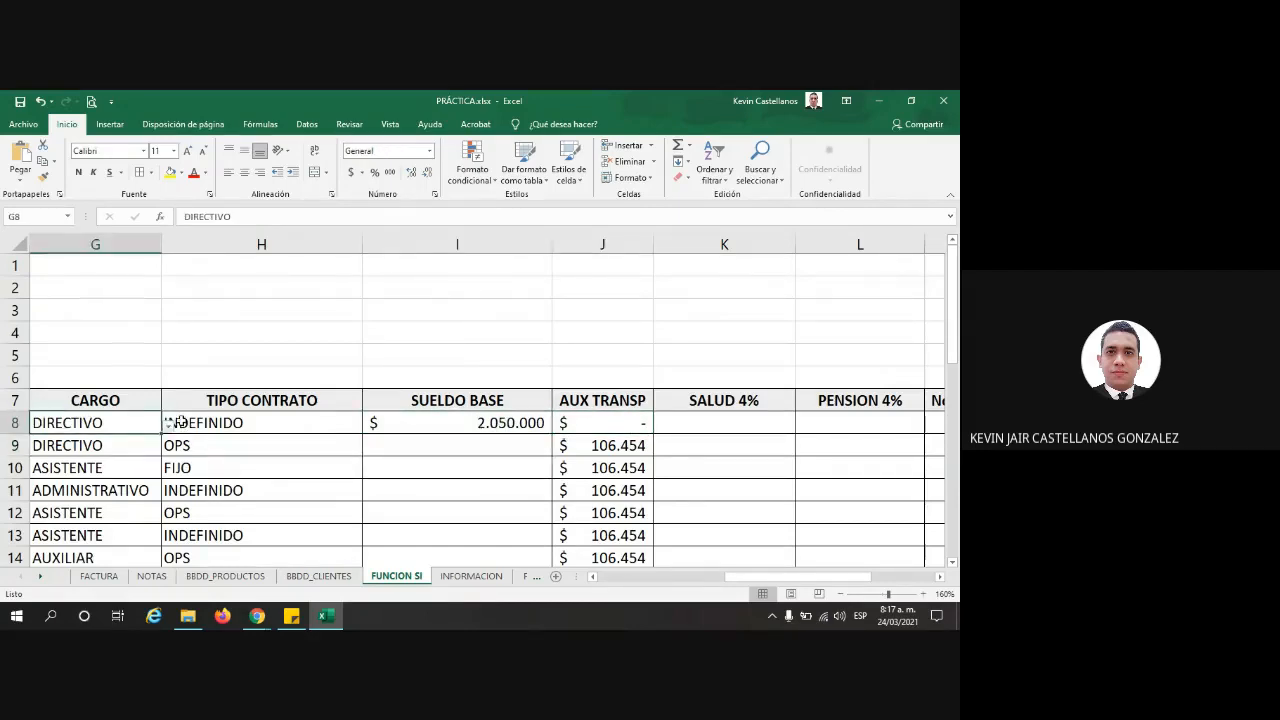
pyautogui.click(169, 423)
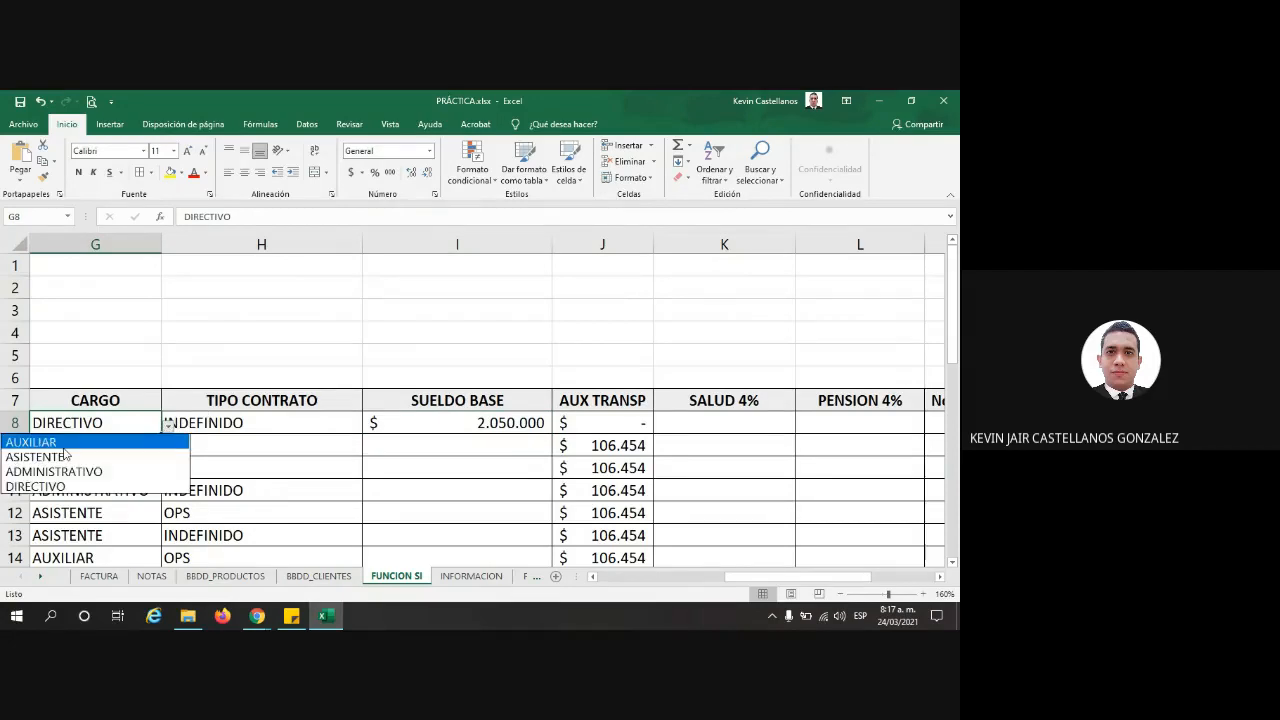
pyautogui.click(65, 456)
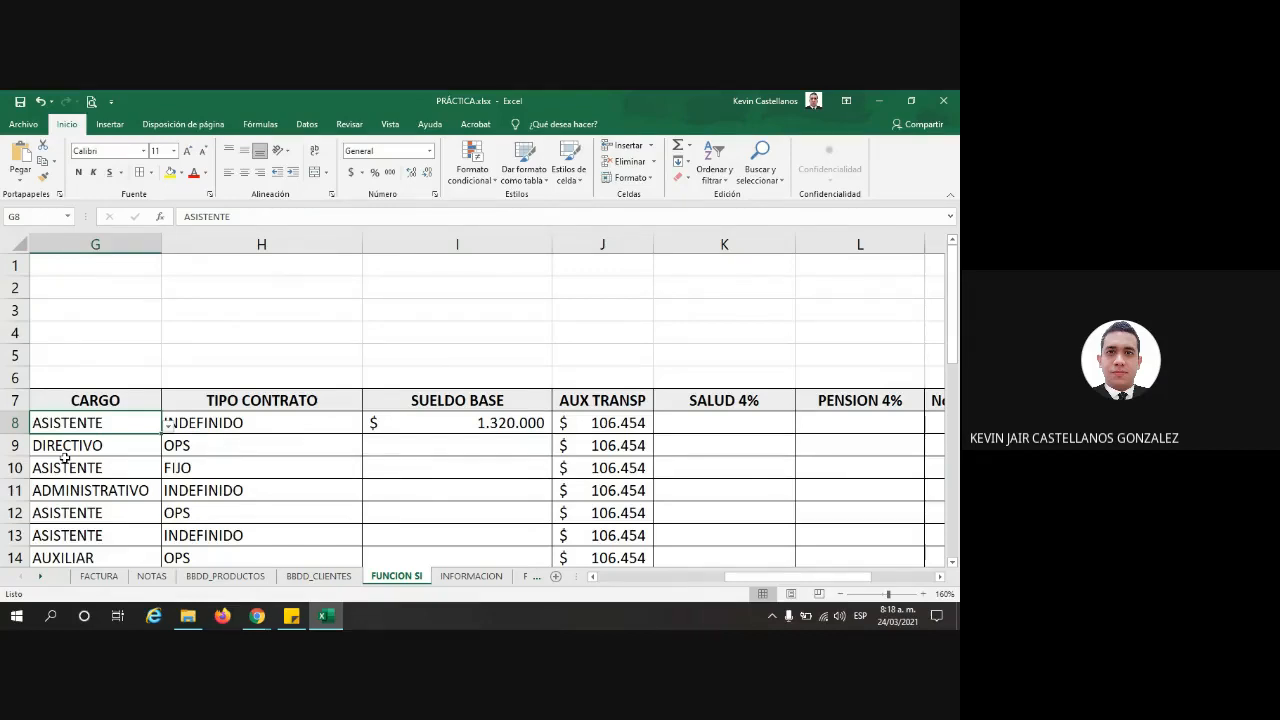
# Step: Make the L29, M29, L30 and M30 references absolute in the I8 formula
pyautogui.click(405, 430)
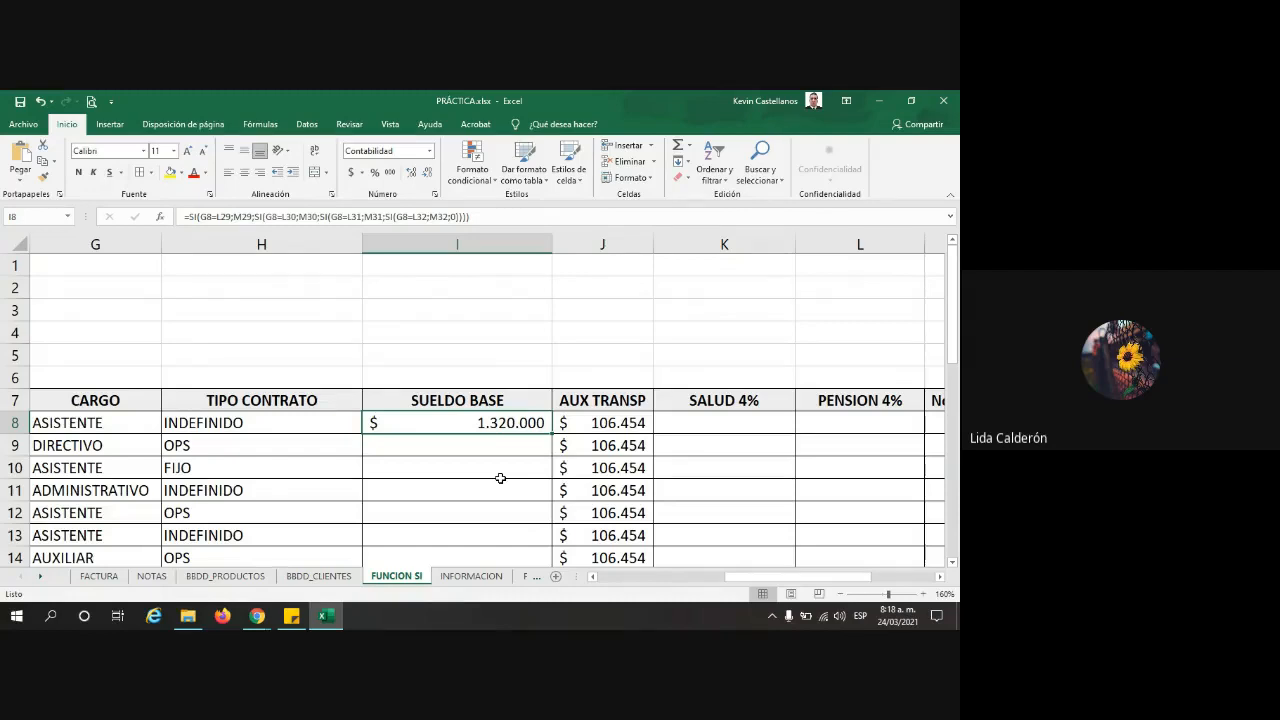
pyautogui.click(221, 216)
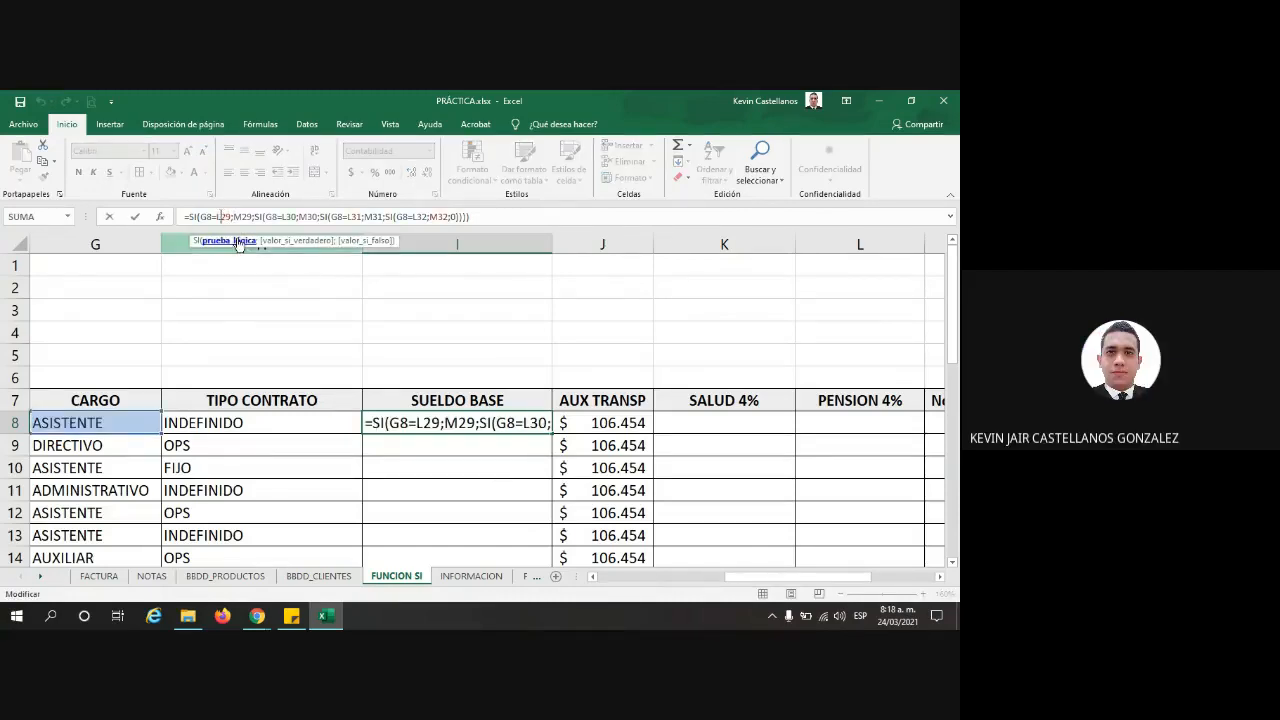
pyautogui.press('F4')
pyautogui.click(250, 216)
pyautogui.press('F4')
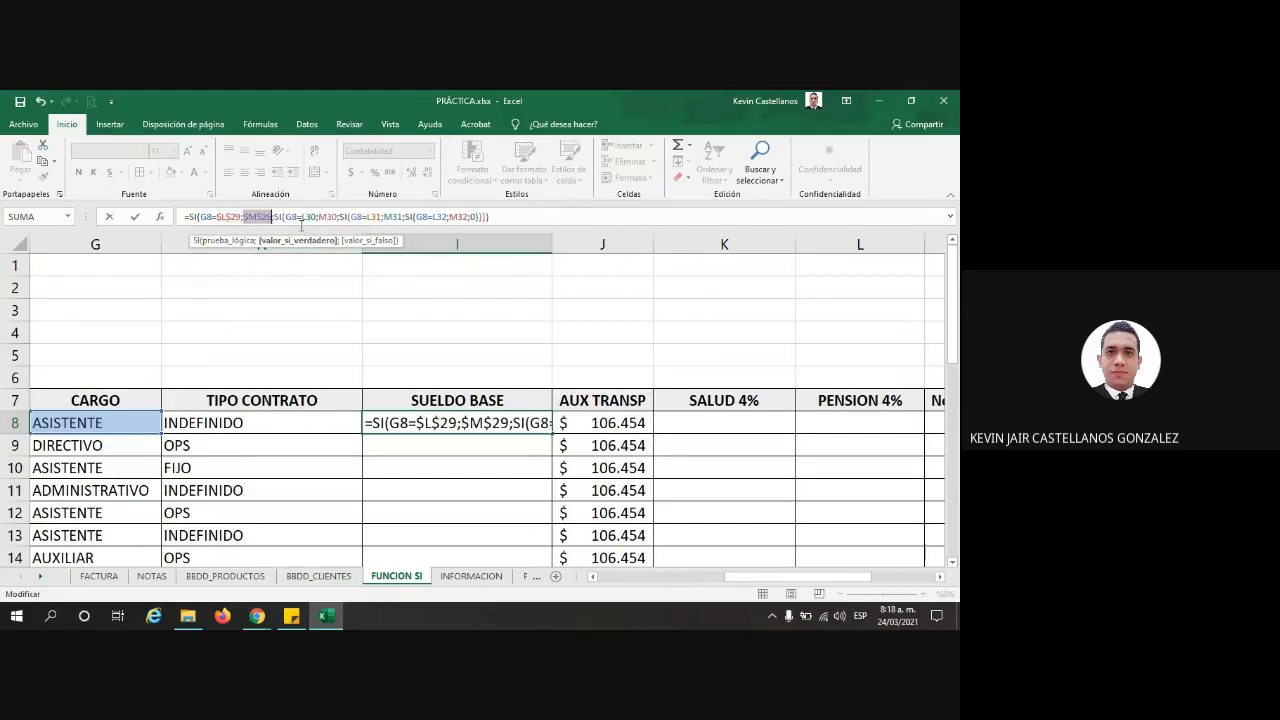
pyautogui.click(309, 216)
pyautogui.press('F4')
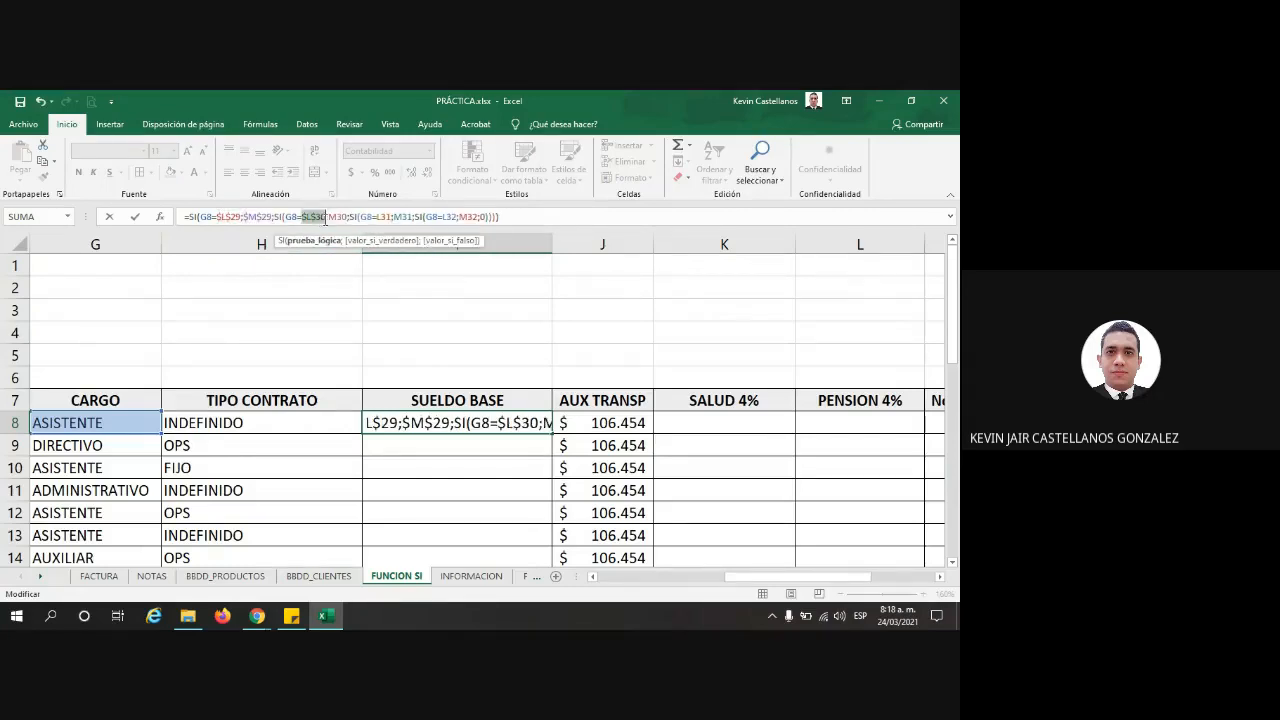
pyautogui.doubleClick(338, 216)
pyautogui.press('F4')
# Step: Make the L31, M31, L32 and M32 references absolute and enter the updated formula in I8
pyautogui.doubleClick(389, 216)
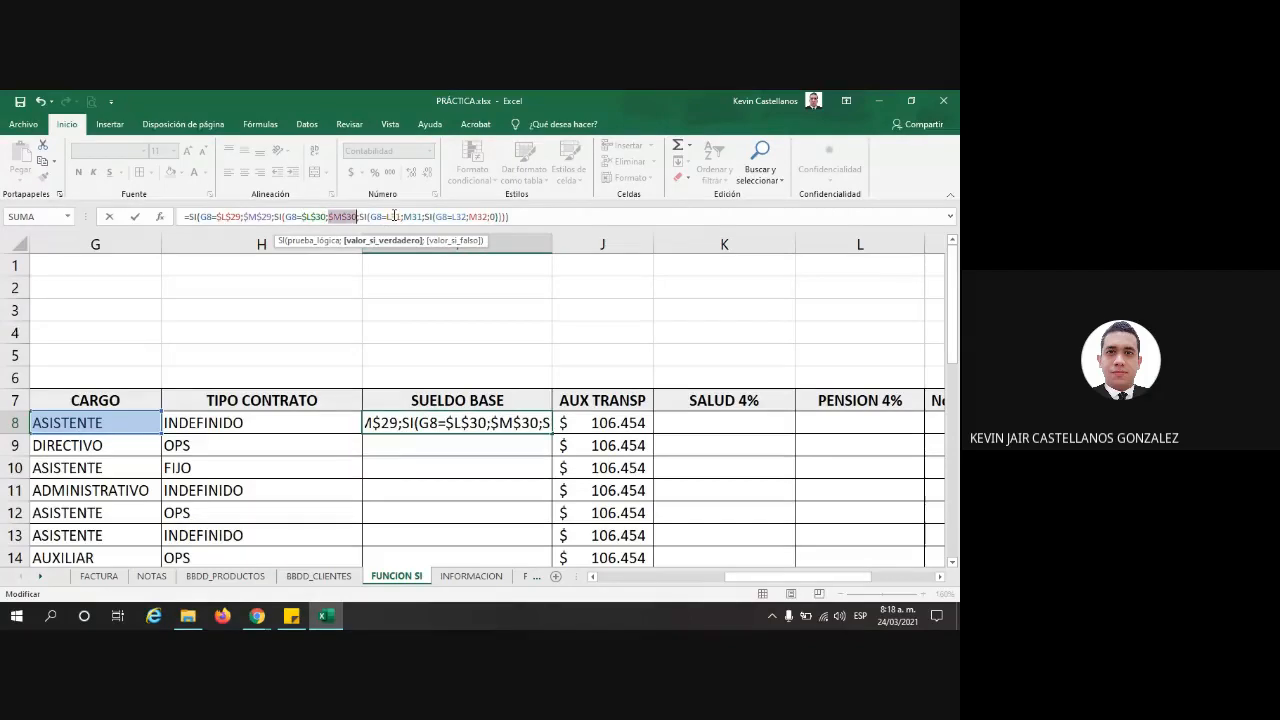
pyautogui.press('F4')
pyautogui.doubleClick(422, 216)
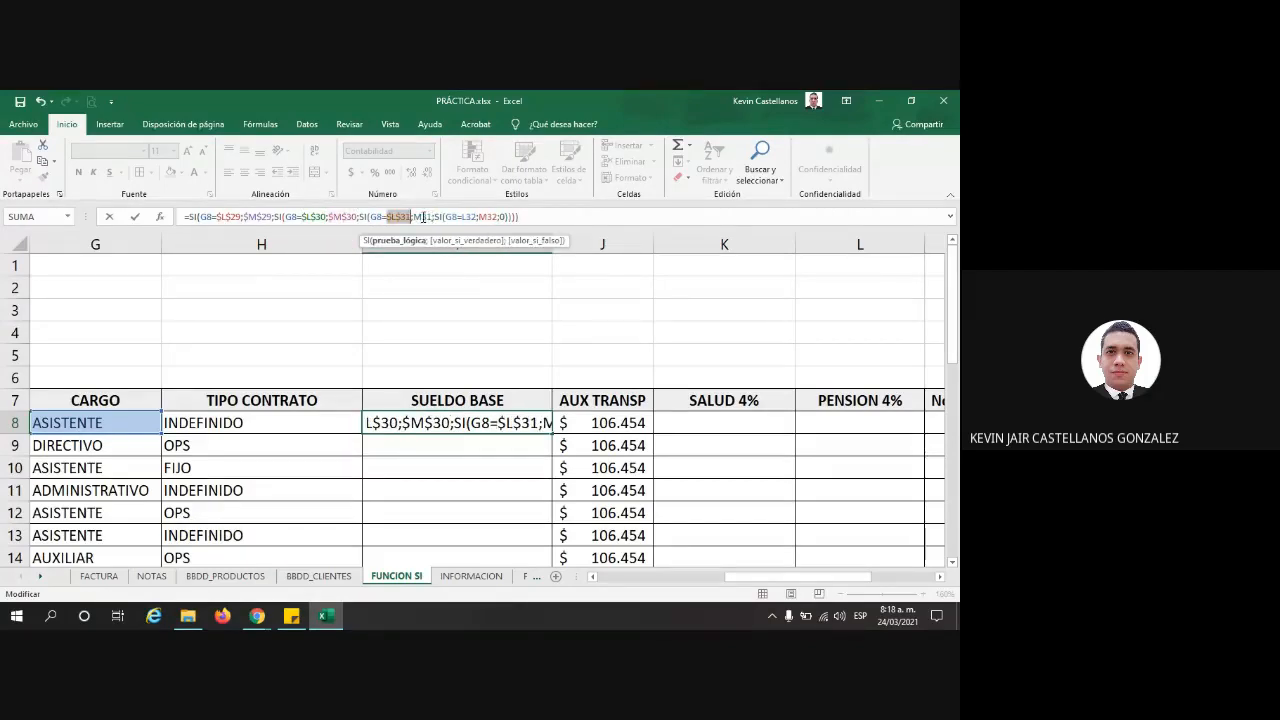
pyautogui.press('F4')
pyautogui.doubleClick(480, 217)
pyautogui.press('F4')
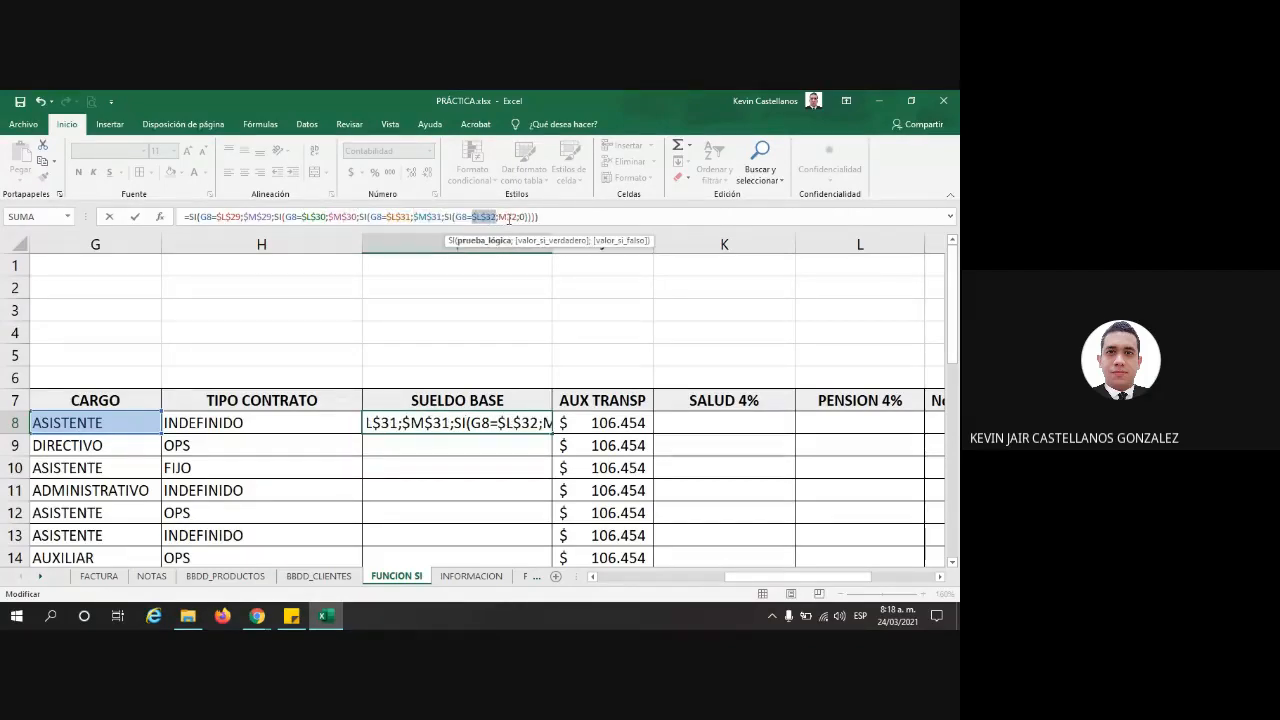
pyautogui.doubleClick(510, 216)
pyautogui.press('F4')
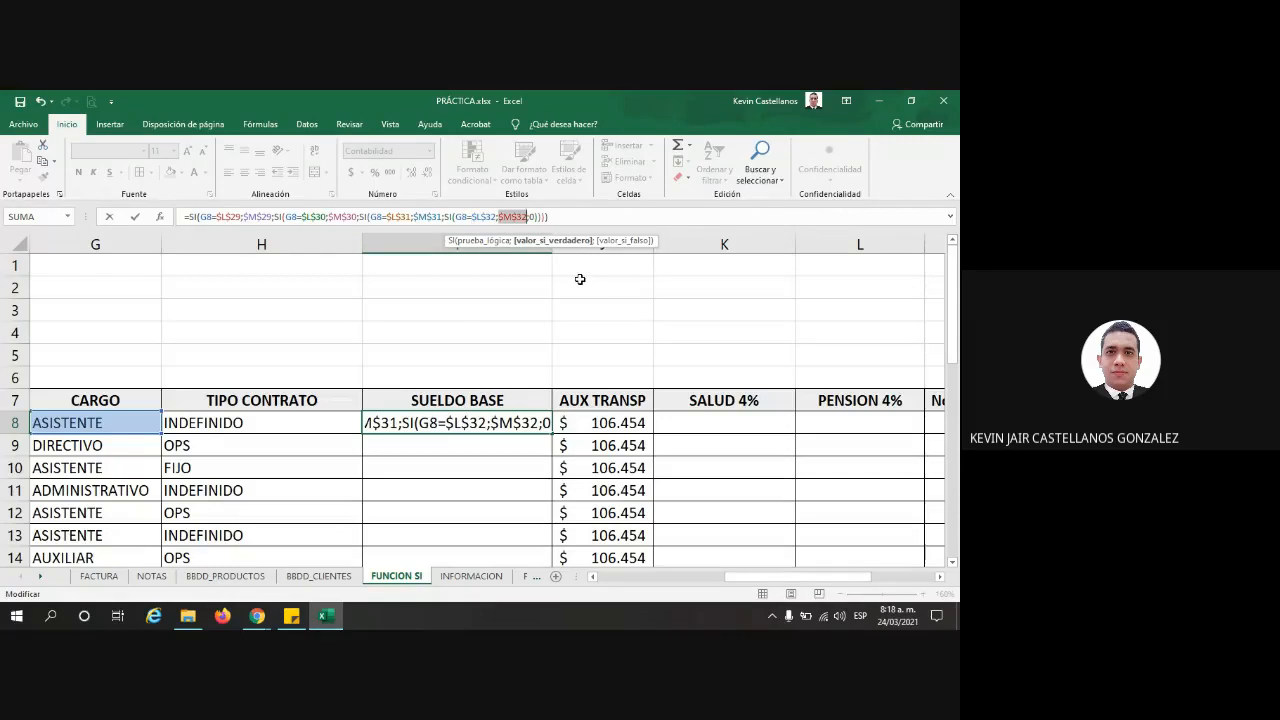
pyautogui.press('Return')
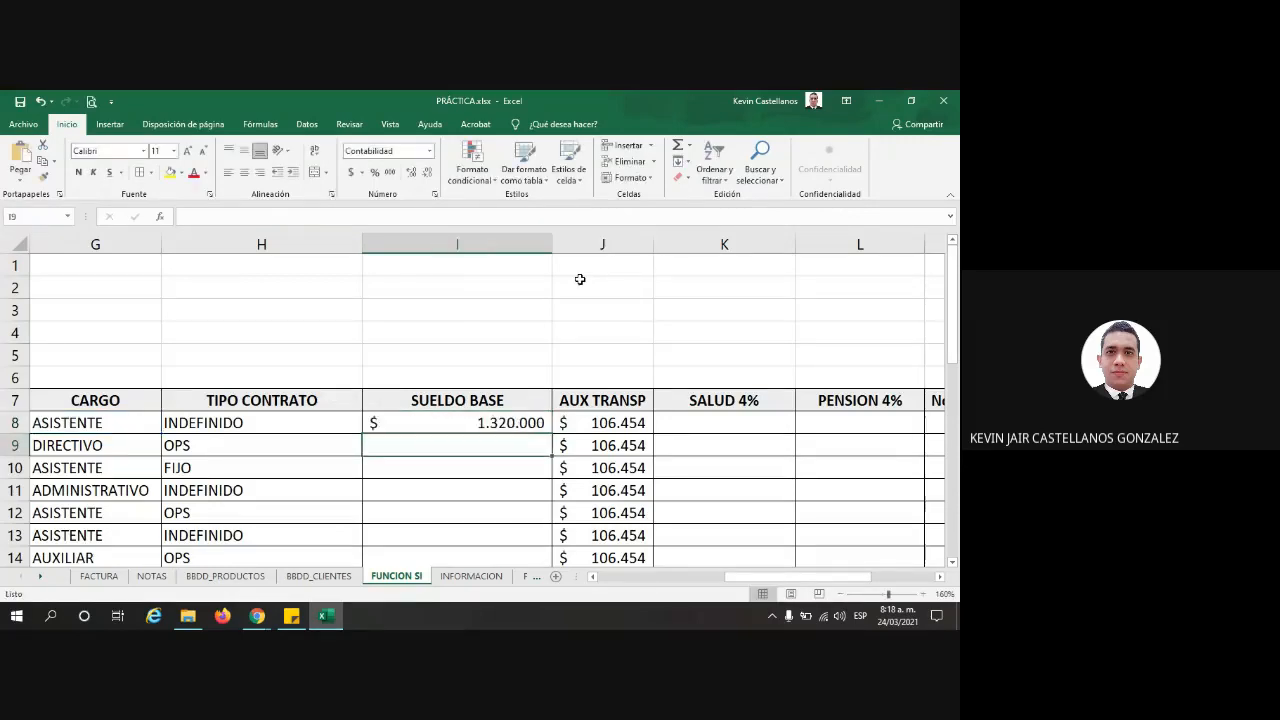
# Step: Fill the SUELDO BASE formula from I8 down through I18
pyautogui.scroll(-2, 561, 399)
pyautogui.click(546, 293)
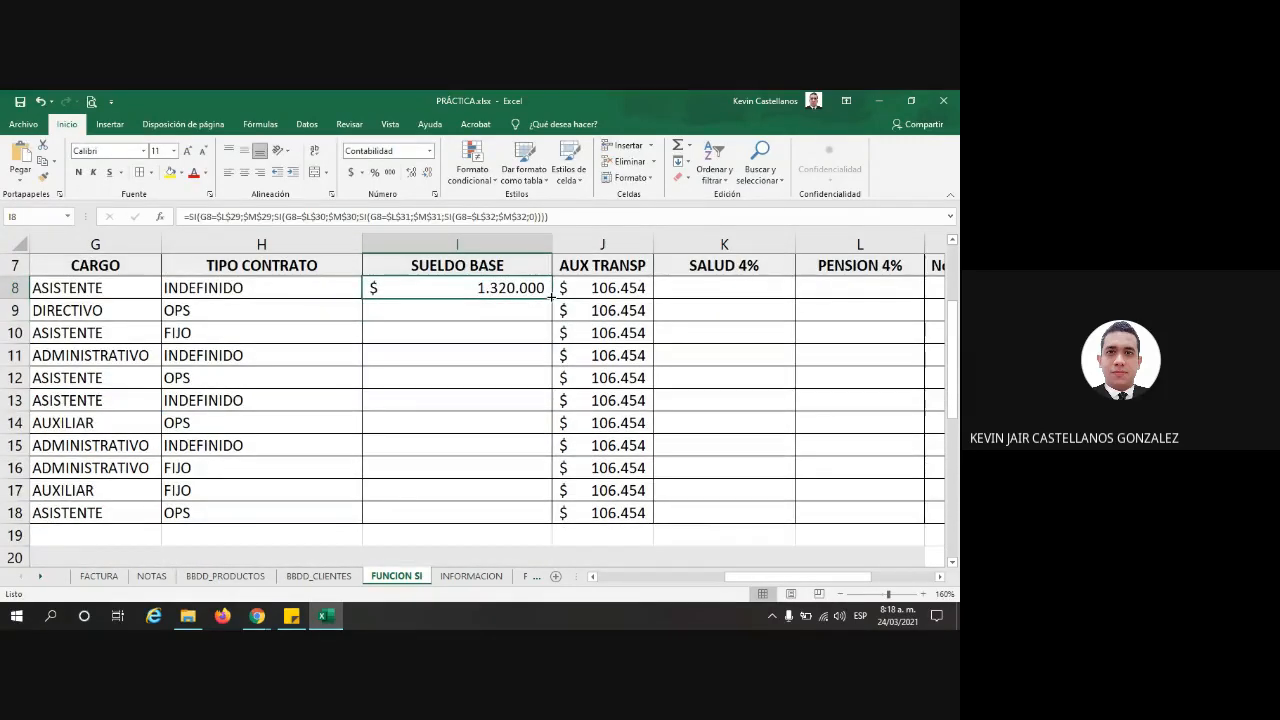
pyautogui.moveTo(546, 291); pyautogui.dragTo(531, 520)
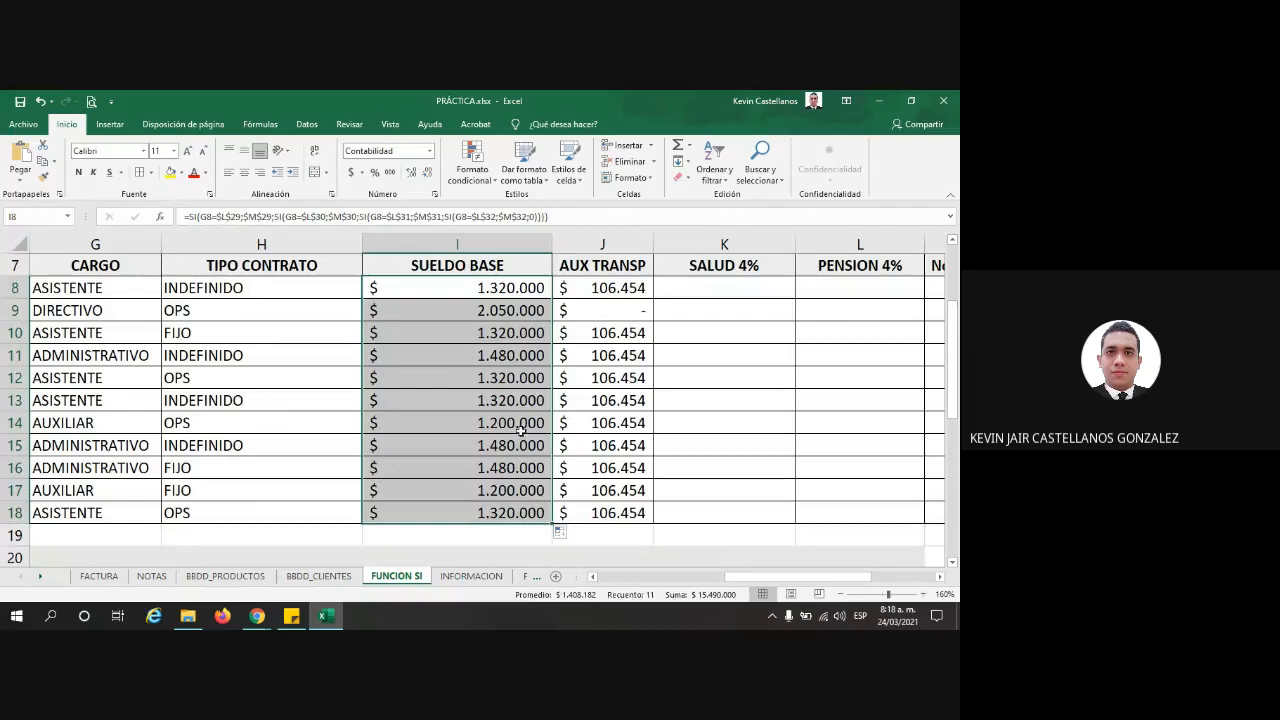
pyautogui.click(702, 398)
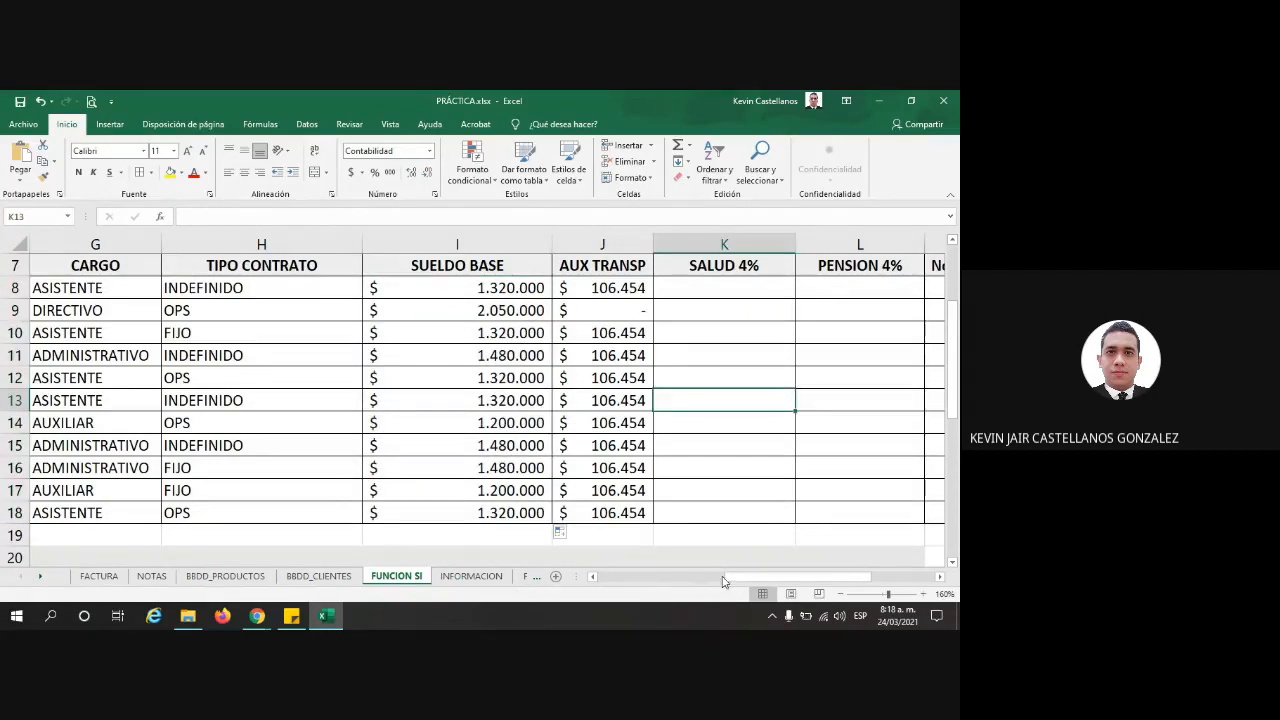
# Step: Replace the RETEICA note in G24 with a new one beginning "SI EL COLABORADOR TIENE UN CONTRATO DE OPS,"
pyautogui.scroll(-3, 675, 425)
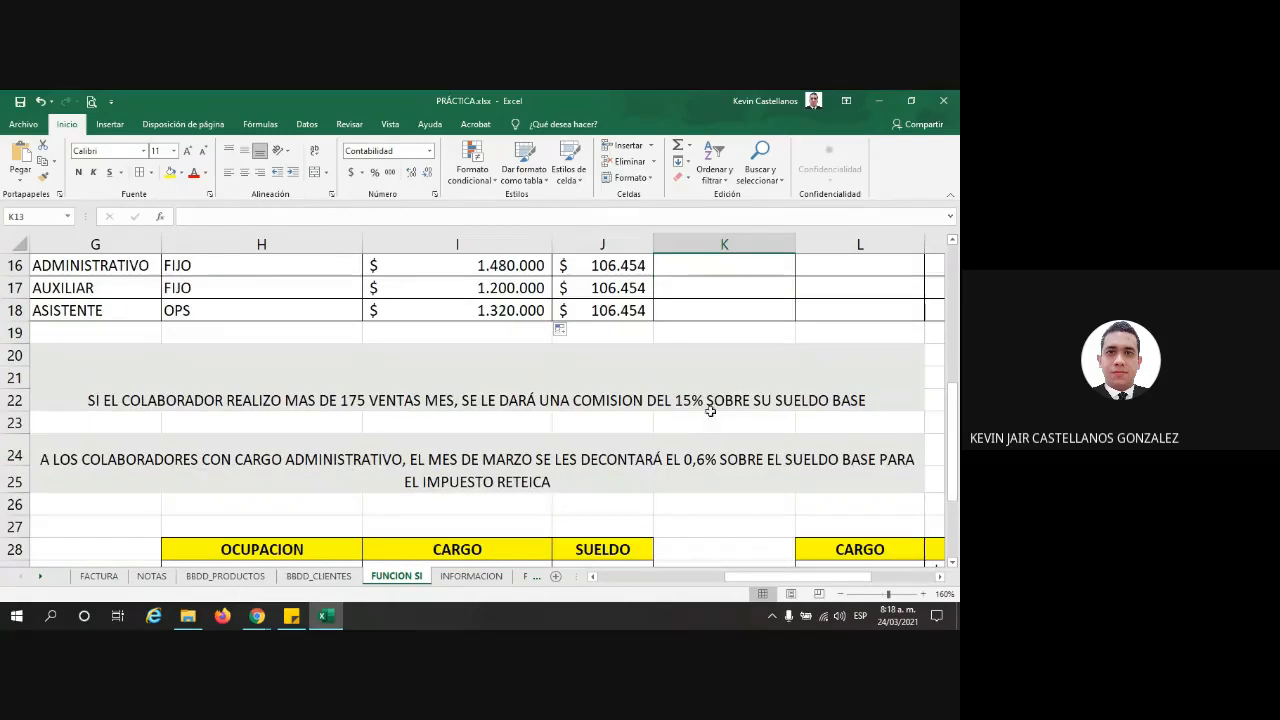
pyautogui.scroll(1, 710, 413)
pyautogui.scroll(1, 710, 415)
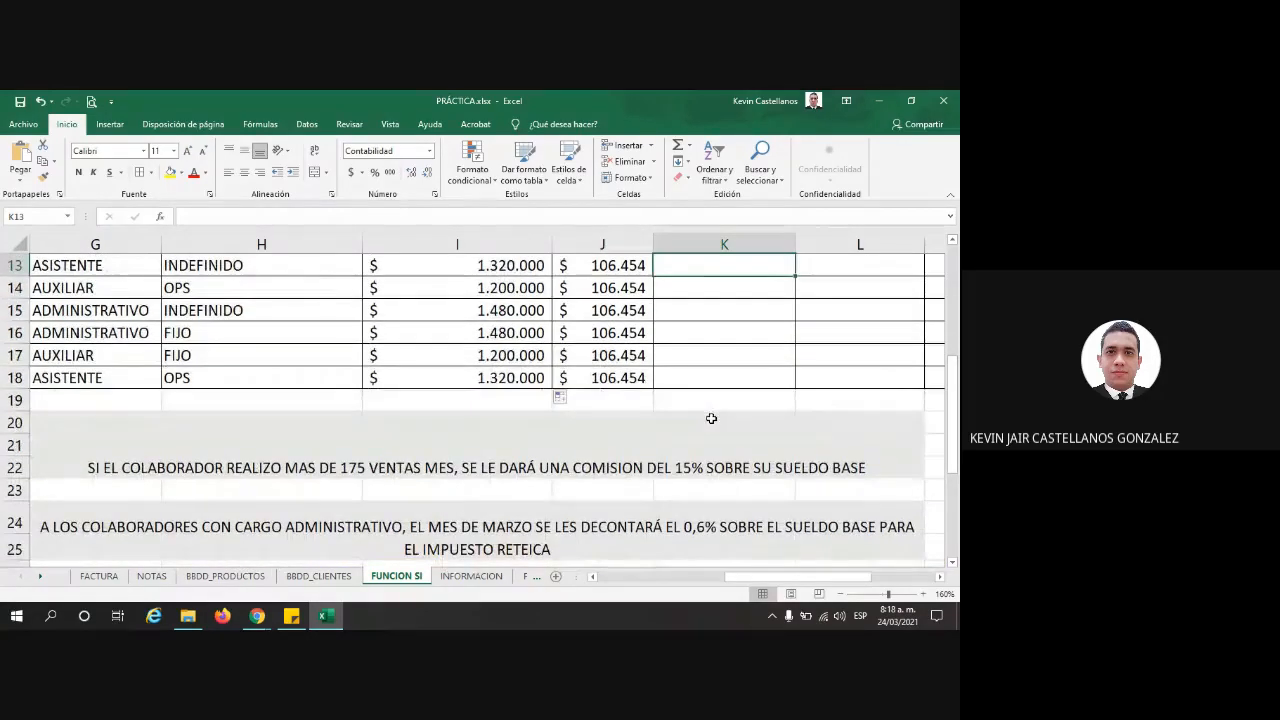
pyautogui.scroll(1, 711, 425)
pyautogui.scroll(2, 711, 425)
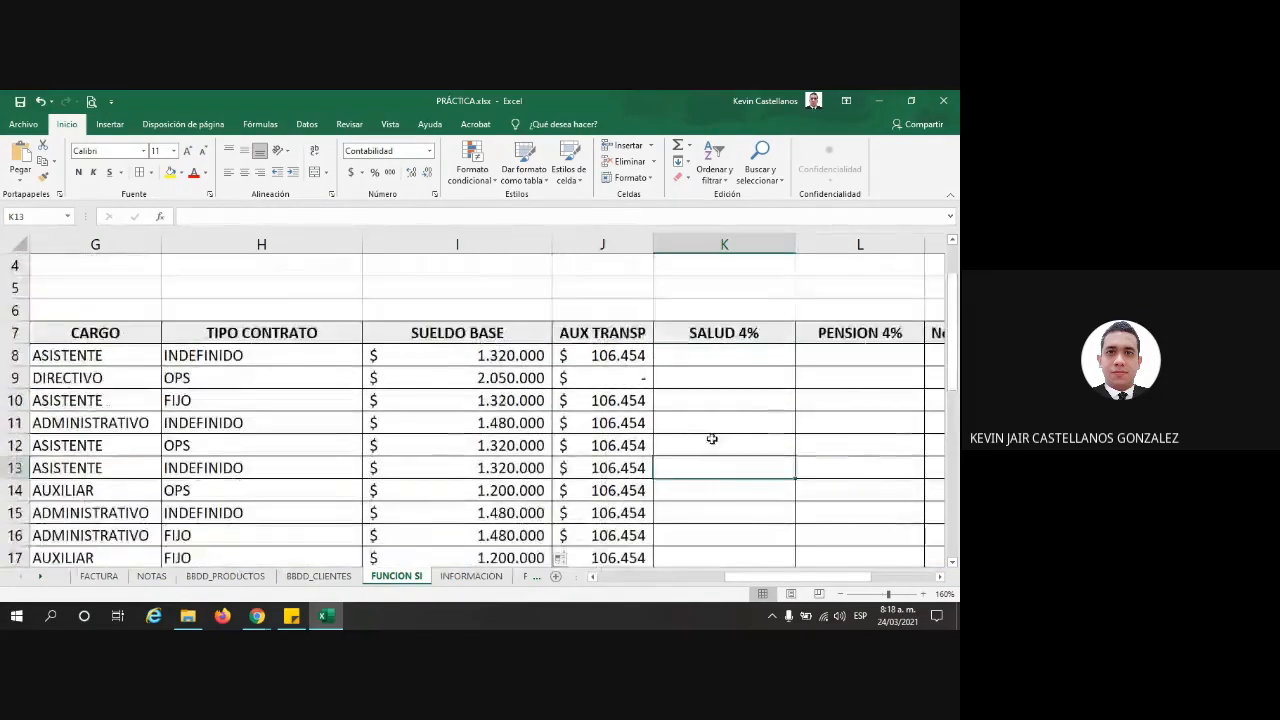
pyautogui.moveTo(762, 583)
pyautogui.mouseDown()
pyautogui.moveTo(790, 583)
pyautogui.moveTo(740, 583)
pyautogui.mouseUp()
pyautogui.scroll(-3, 500, 450)
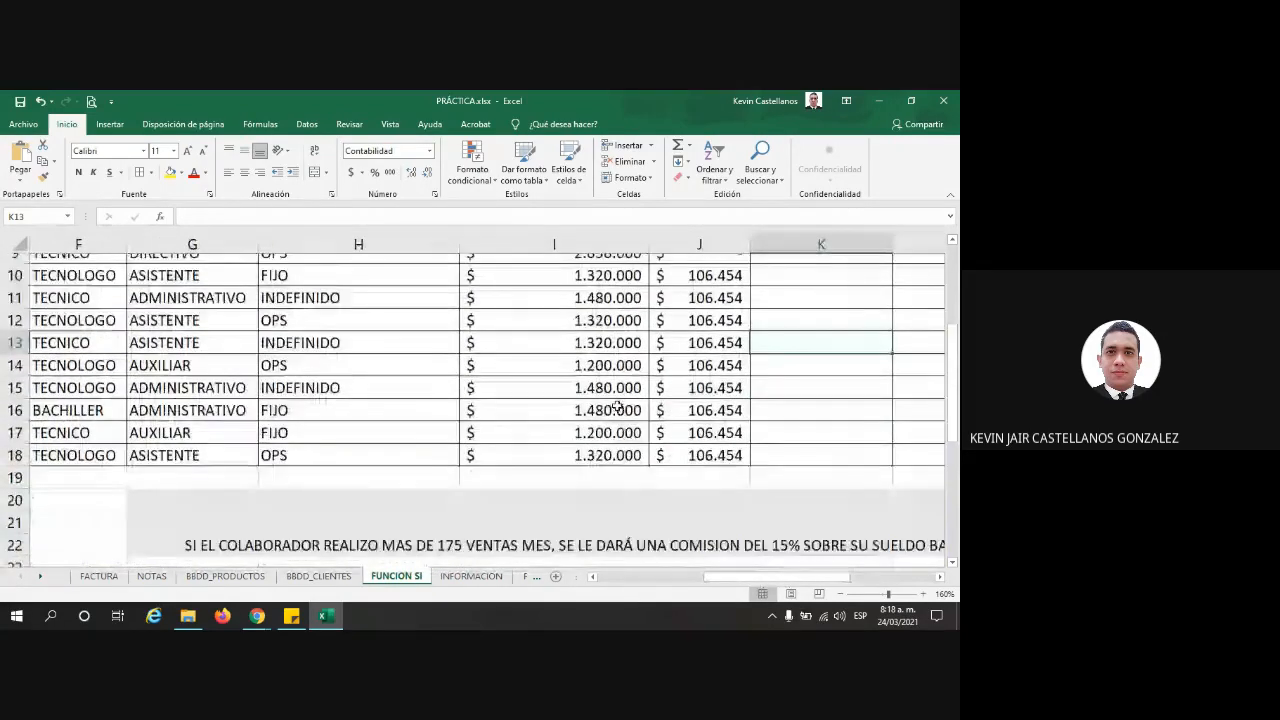
pyautogui.click(285, 517)
pyautogui.press('Delete')
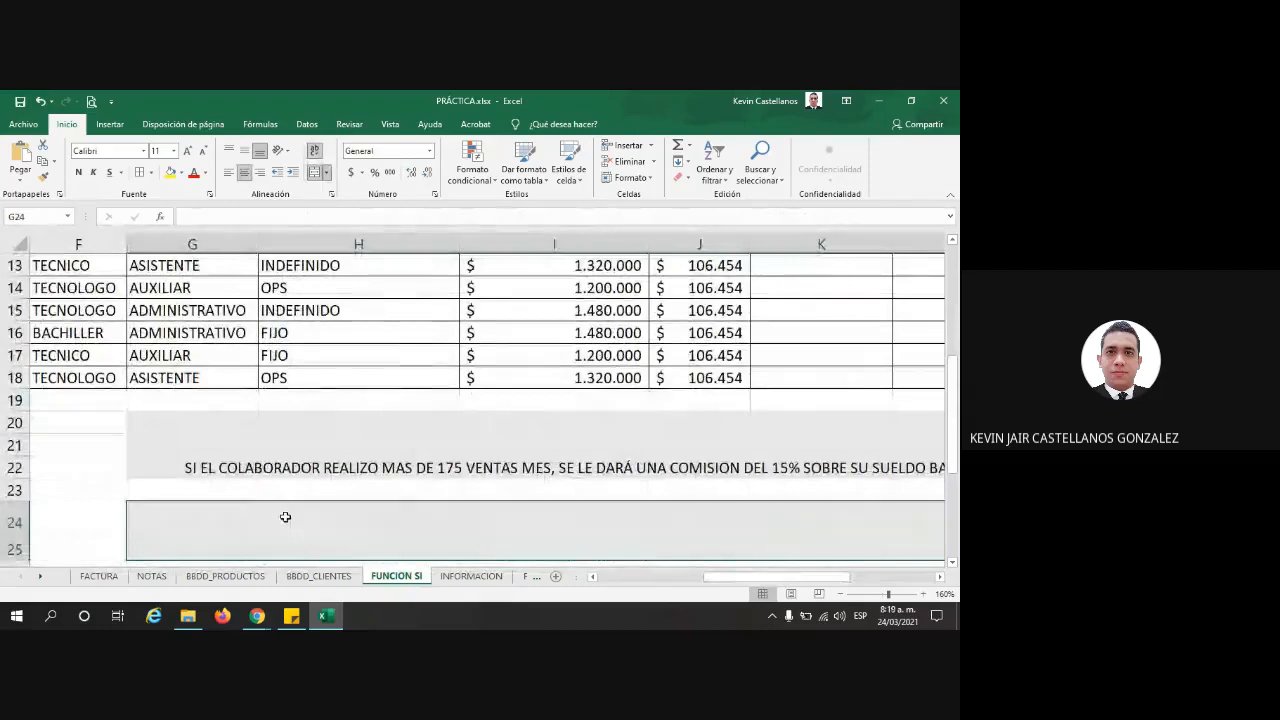
pyautogui.write('SI EL')
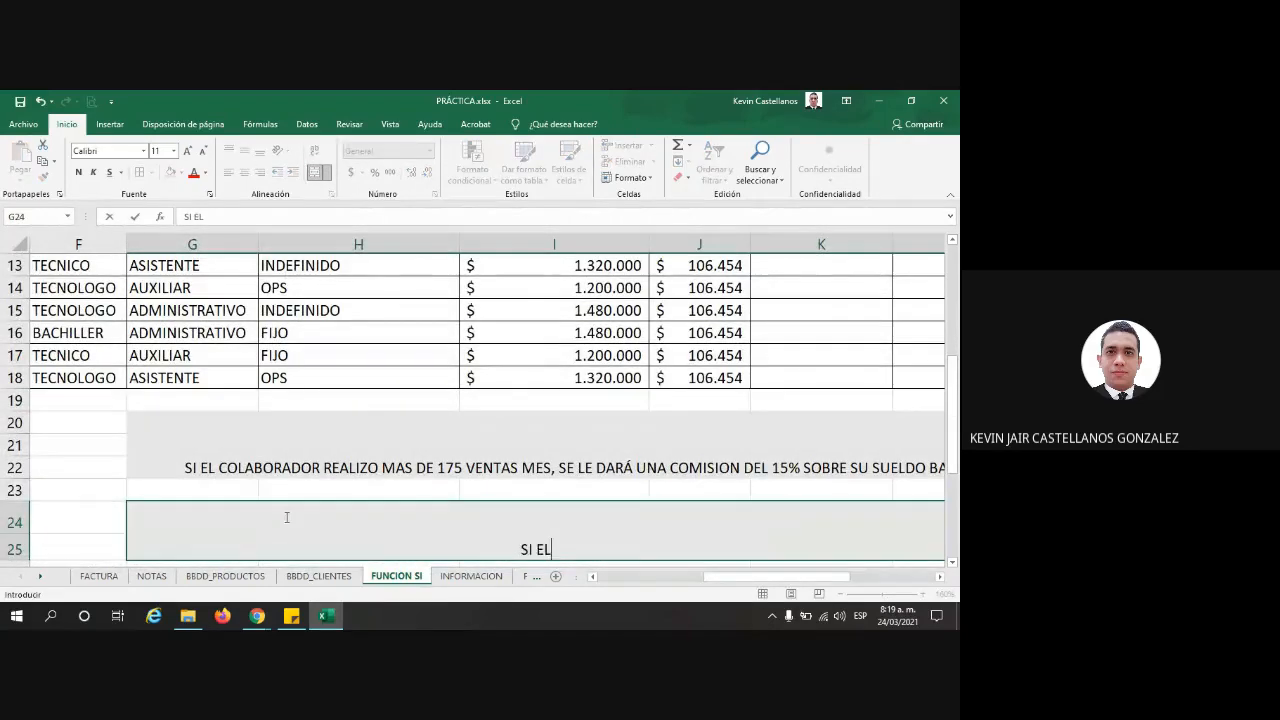
pyautogui.write(' COLABORADOR')
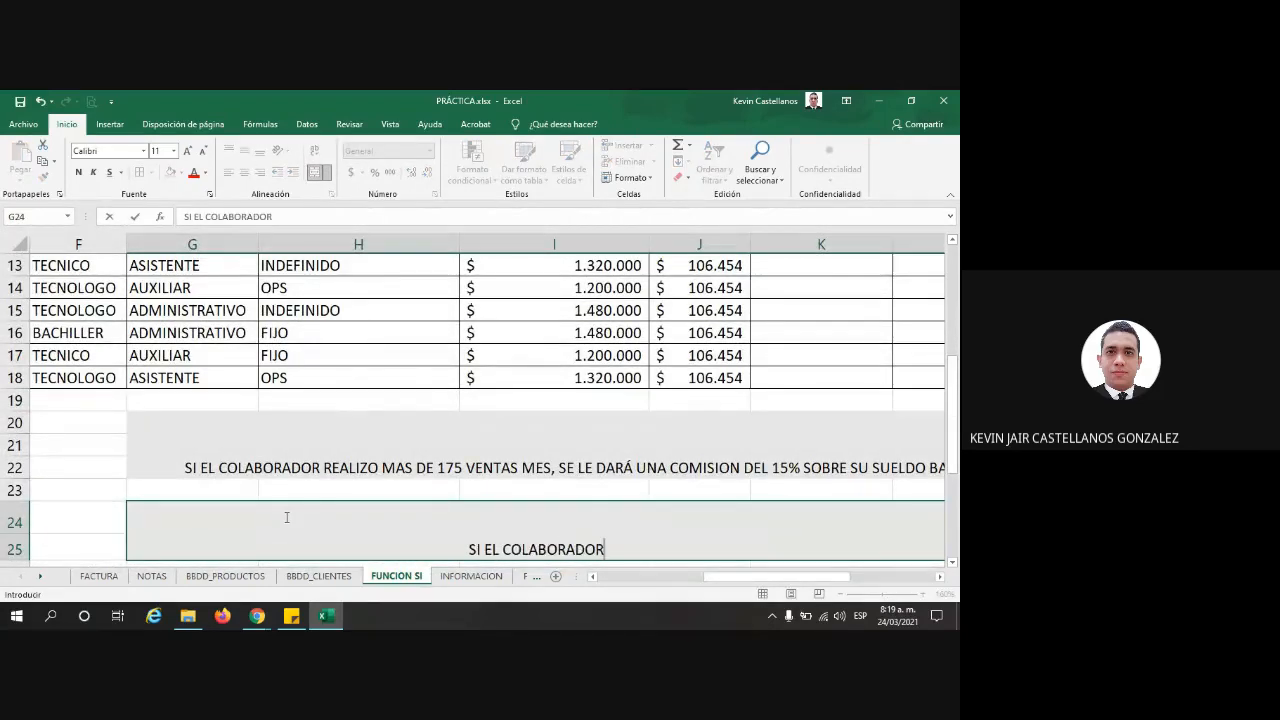
pyautogui.write(' TIENE UN CON')
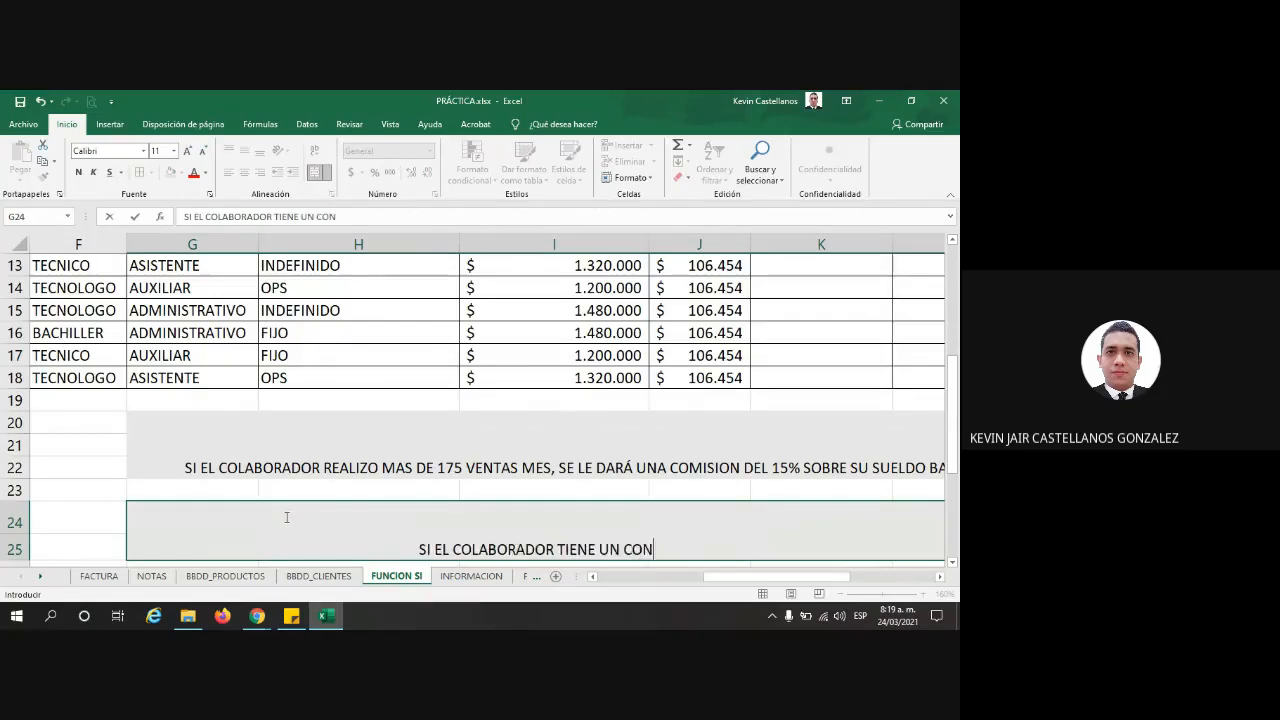
pyautogui.write('TRATO DE ')
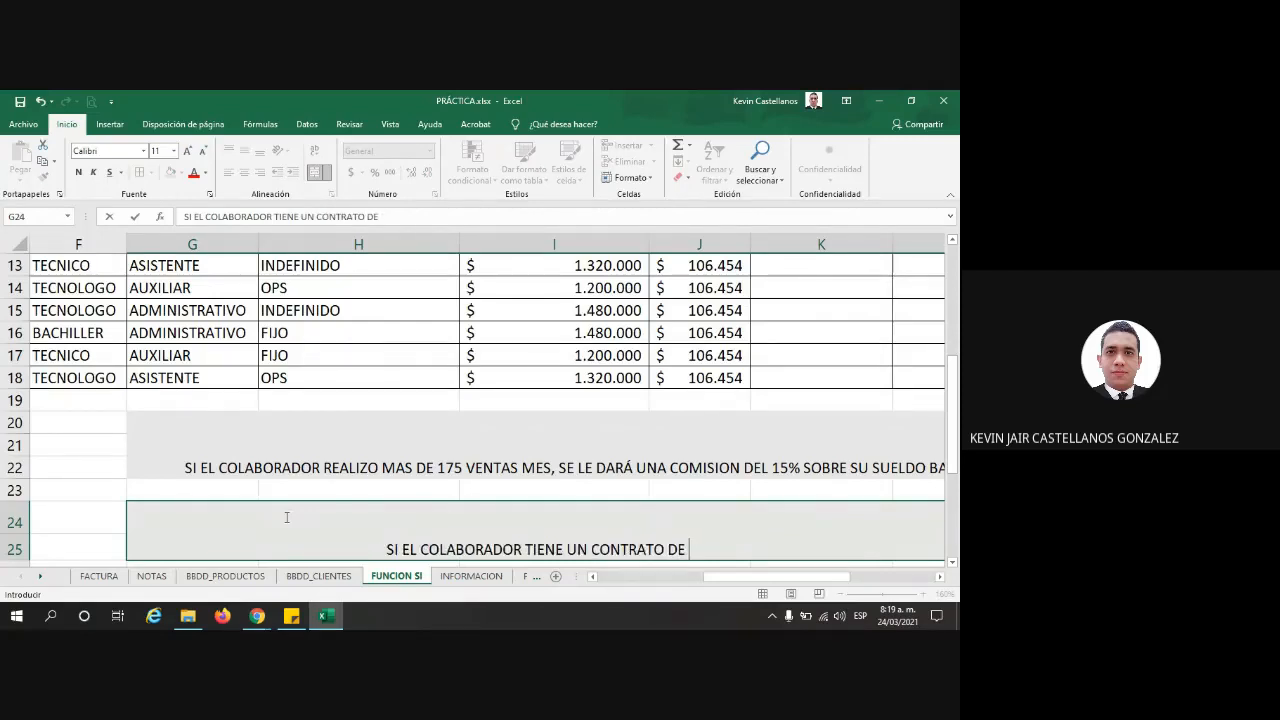
pyautogui.write('OPS.')
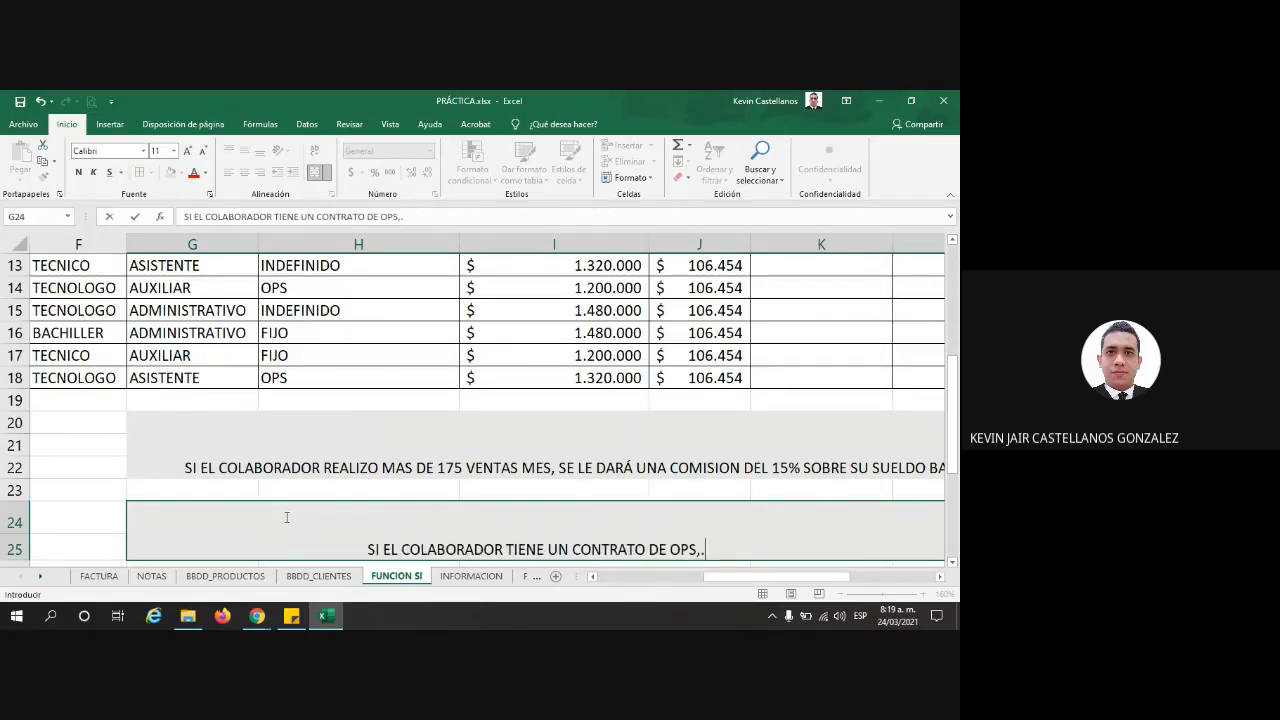
# Step: Continue the G24 note with "NO SE LE HARÁ DESCUENTO DE SALUD NI PENSIÓN"
pyautogui.press('BackSpace')
pyautogui.write('NO SE LE HYR')
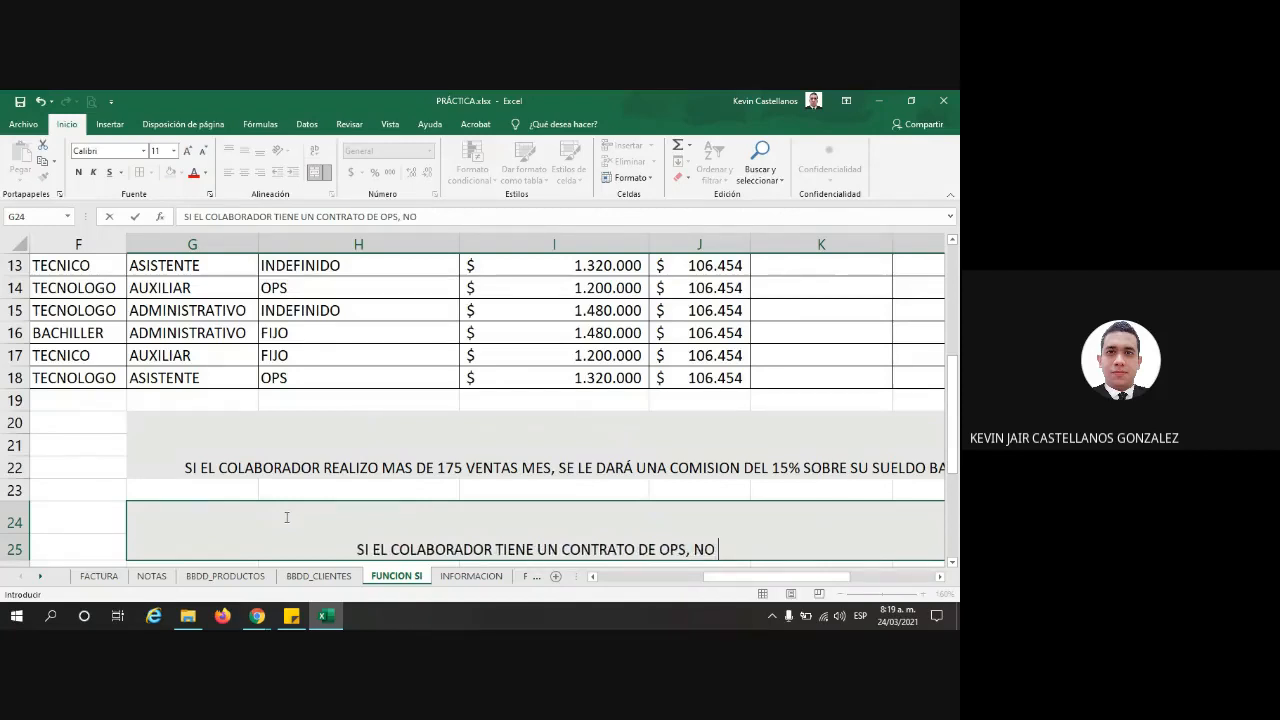
pyautogui.press('BackSpace')
pyautogui.press('BackSpace')
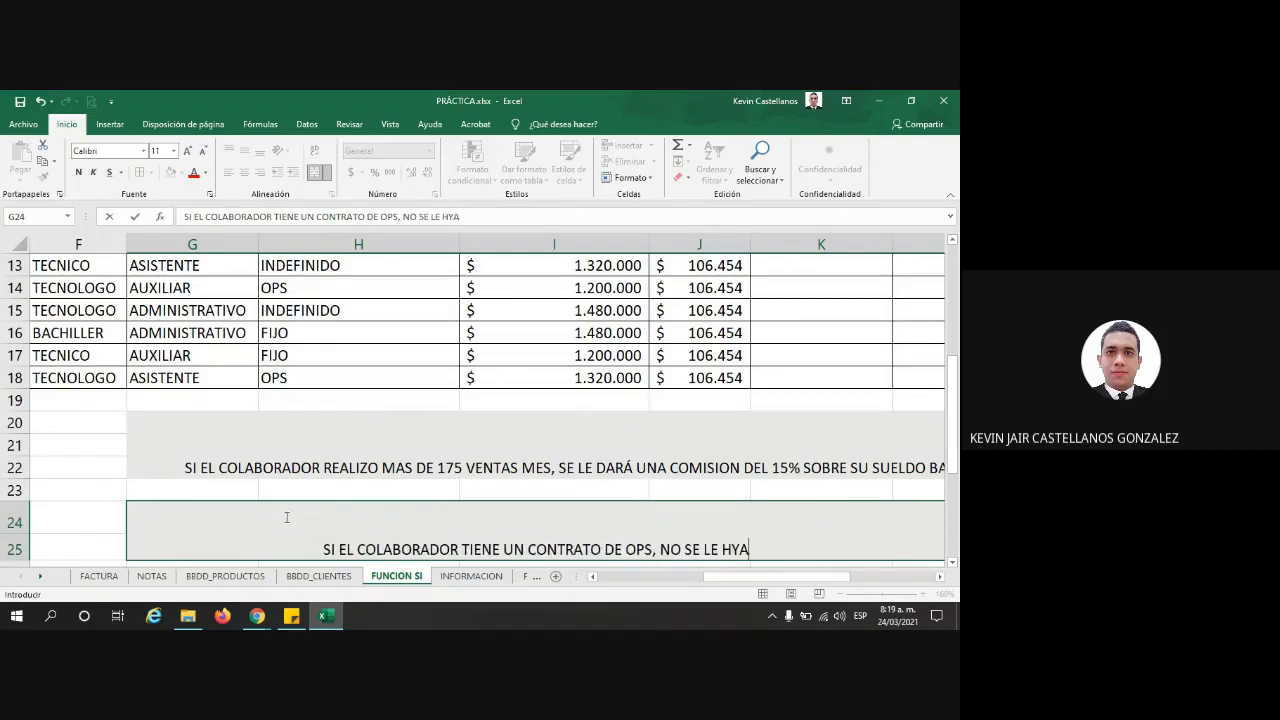
pyautogui.write('ARÁ DESCUENT')
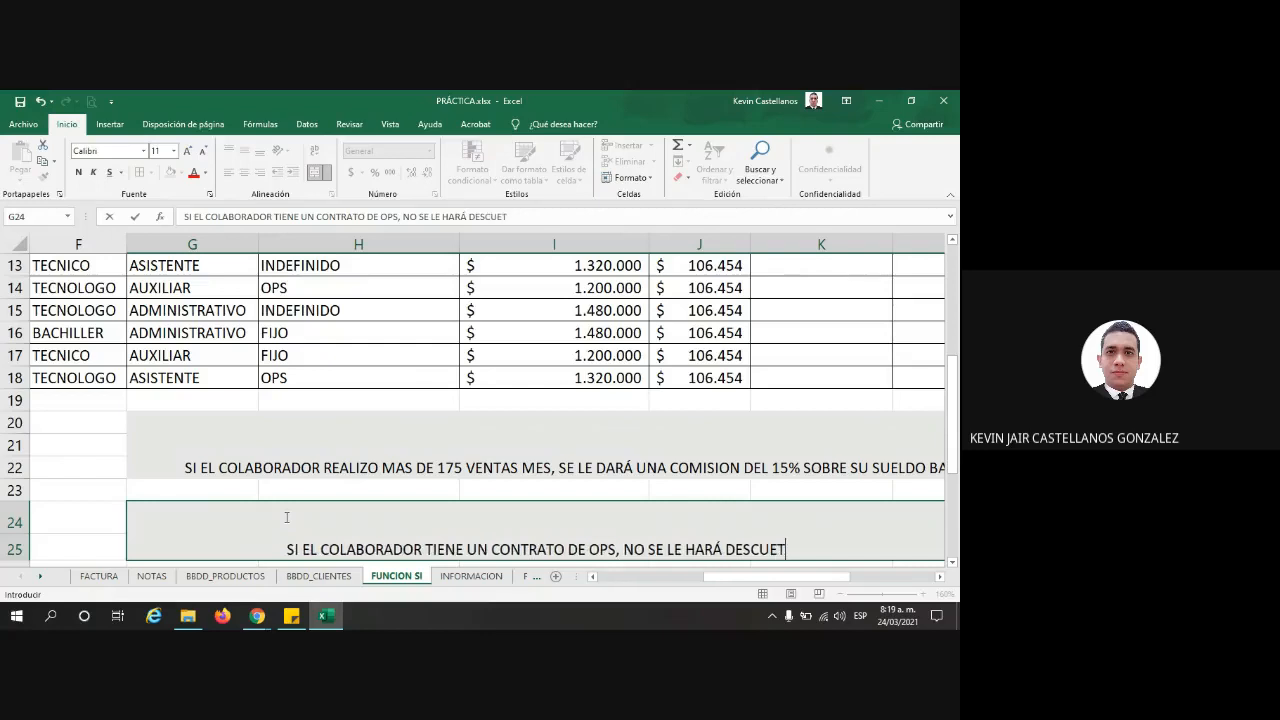
pyautogui.press('BackSpace')
pyautogui.write('NTO DE S')
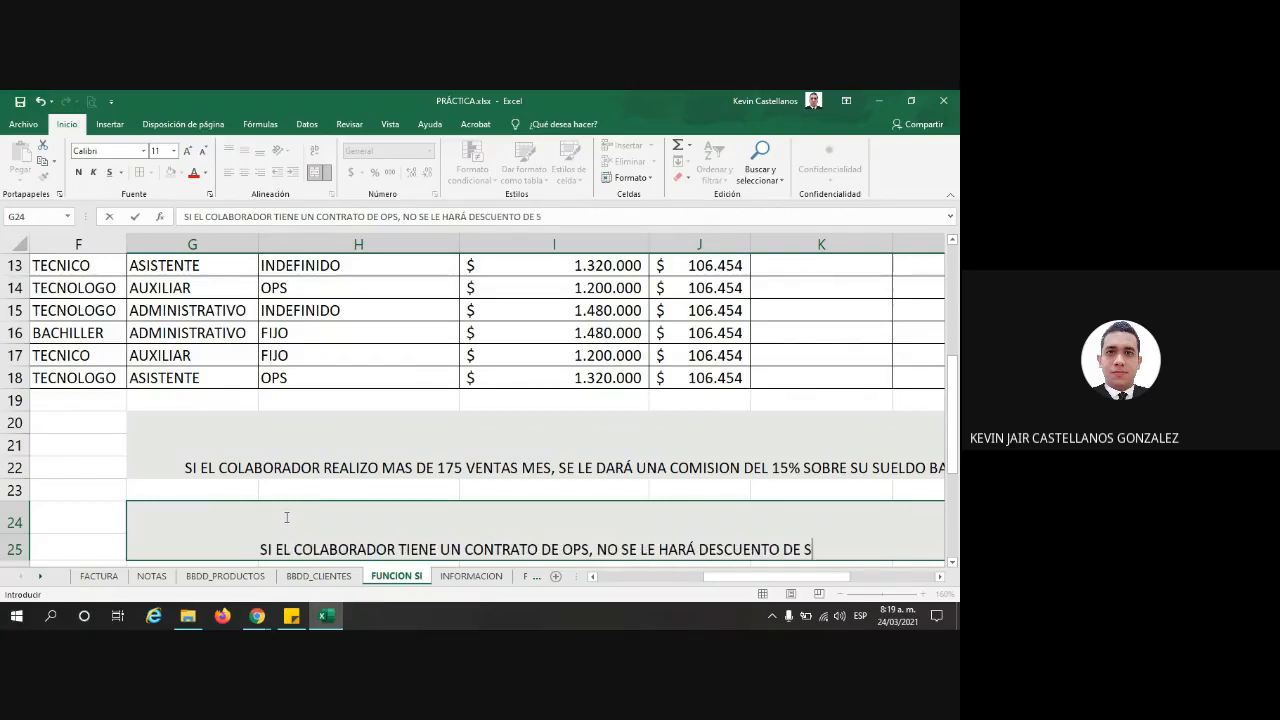
pyautogui.write('ALUD NI PENSIÓN')
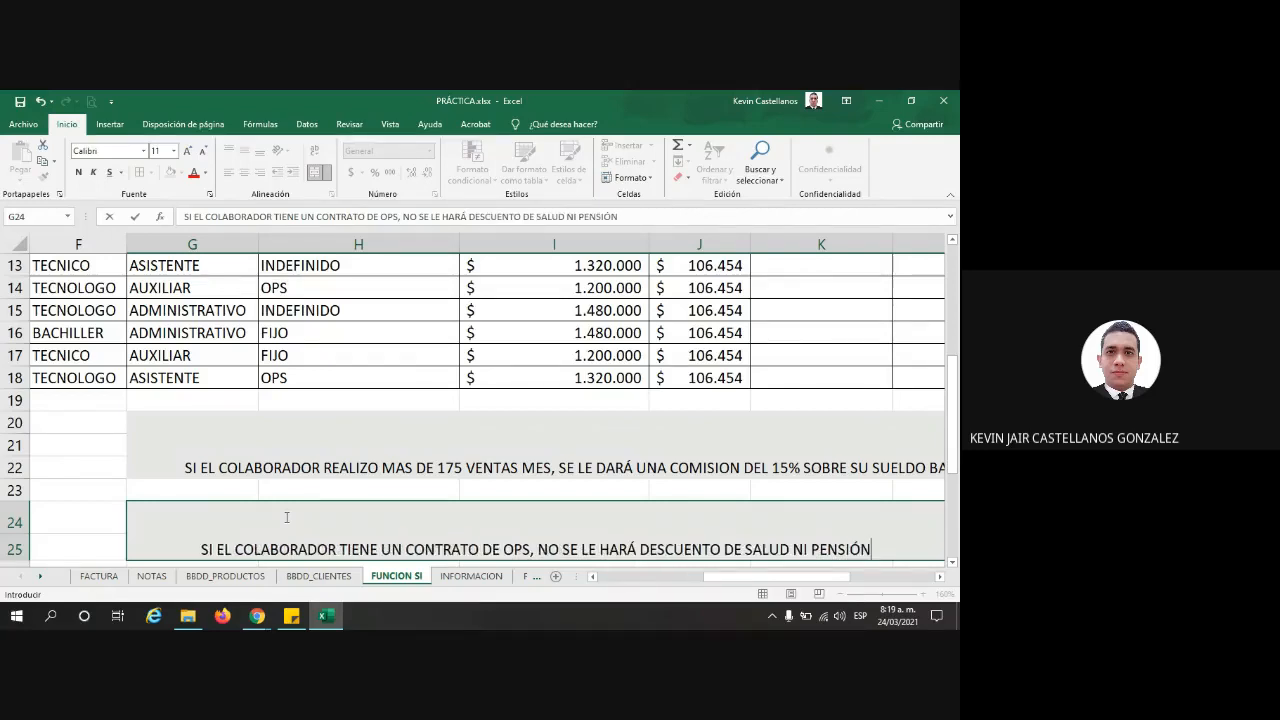
# Step: Finish the G24 note with ", YA QUE EL MISMO SE ENCARGA DEL PAGO DE LA SEGURIDAD SOCIAL" and enter it
pyautogui.write(', YA QUE EL')
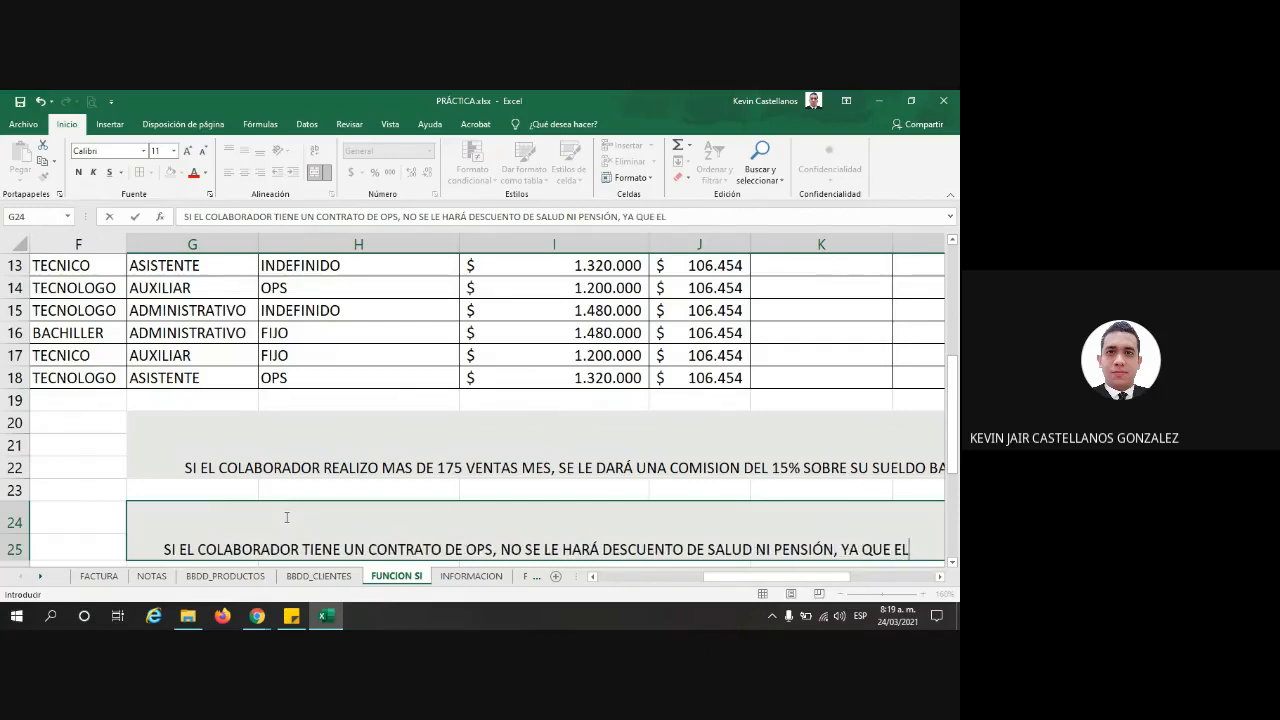
pyautogui.write(' MISMO SE ENC')
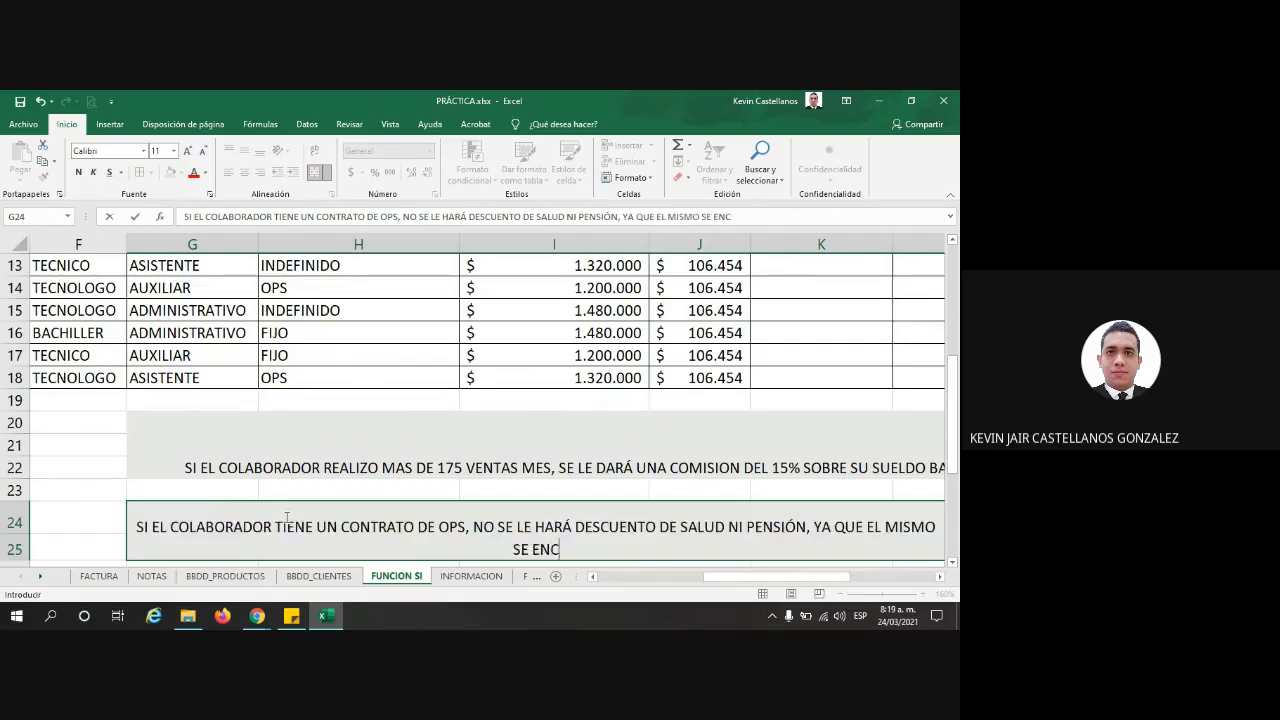
pyautogui.write('ARGA DEL PAGO DE LA')
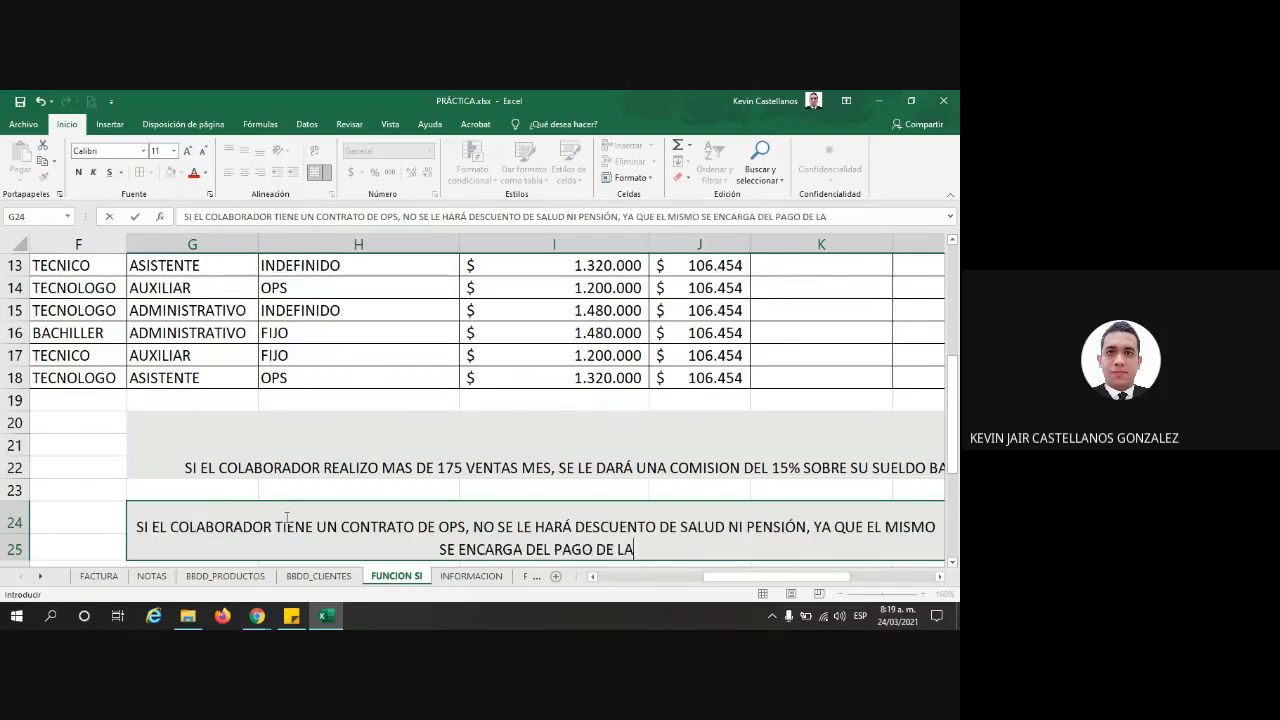
pyautogui.write(' SEGURIDAD SOC')
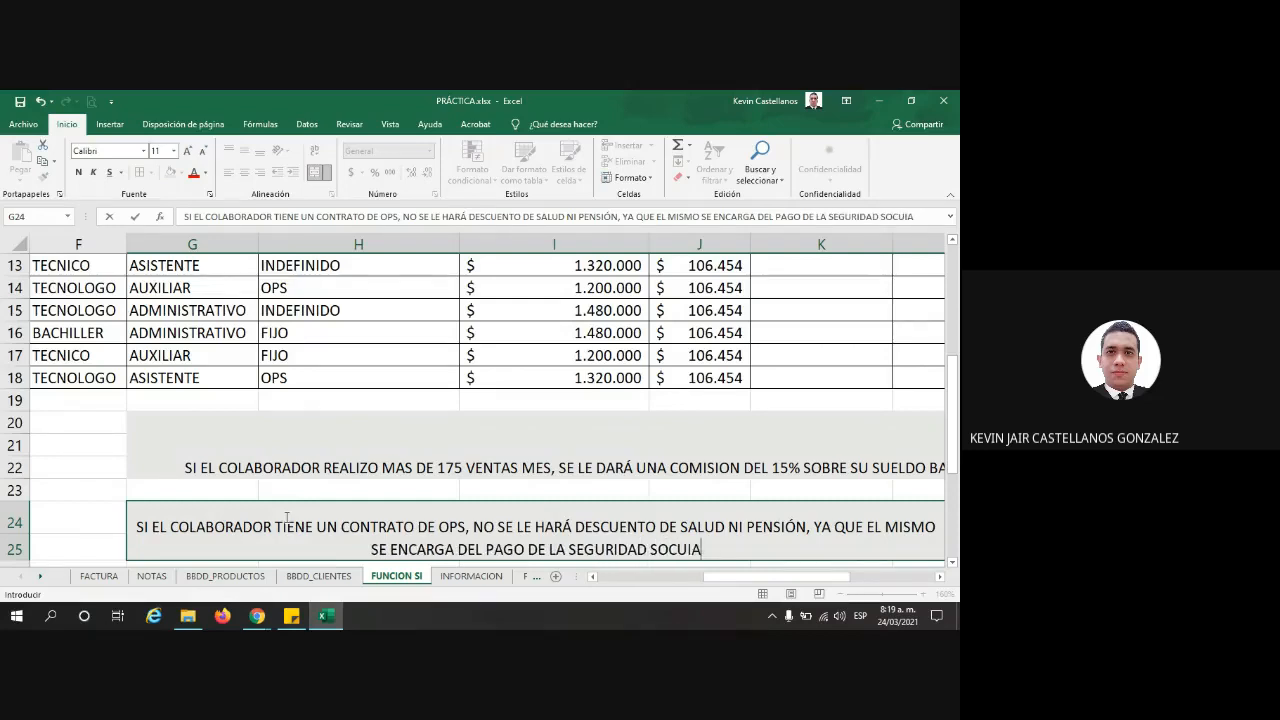
pyautogui.write('IAL')
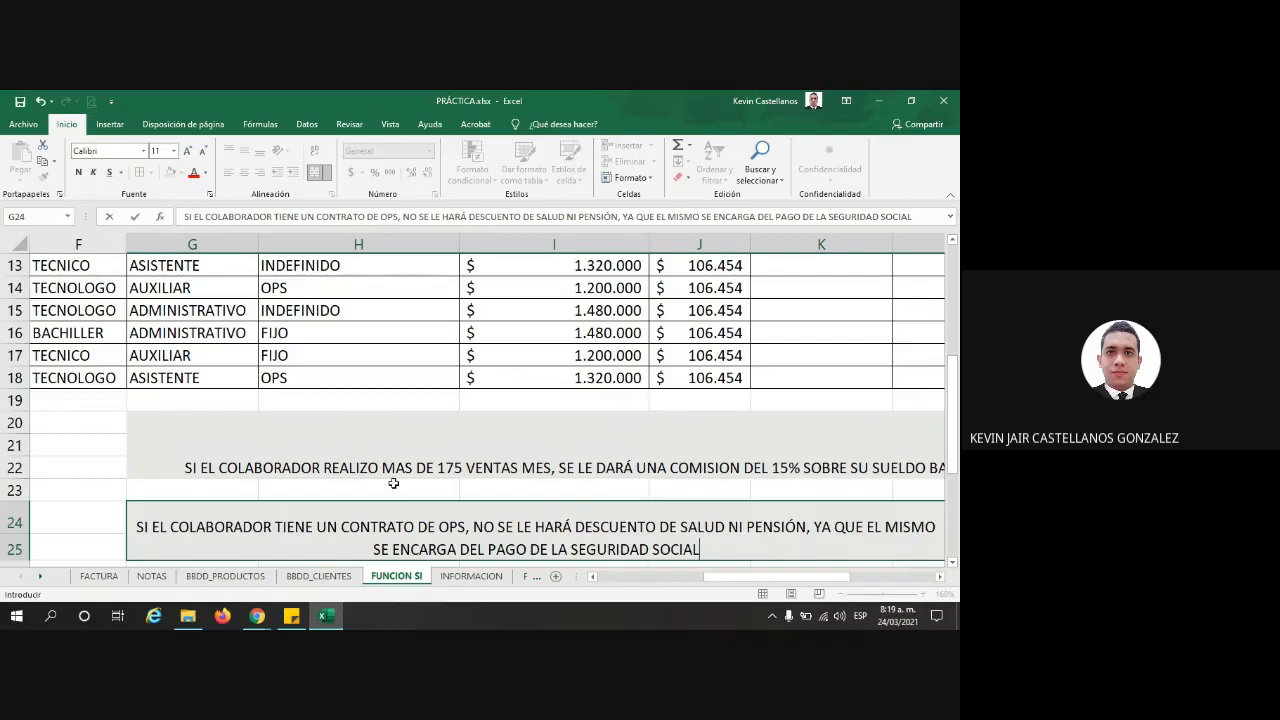
pyautogui.press('Return')
# Step: Begin an SI formula in K8 under SALUD 4% with the condition H8="OPS"
pyautogui.scroll(4, 812, 500)
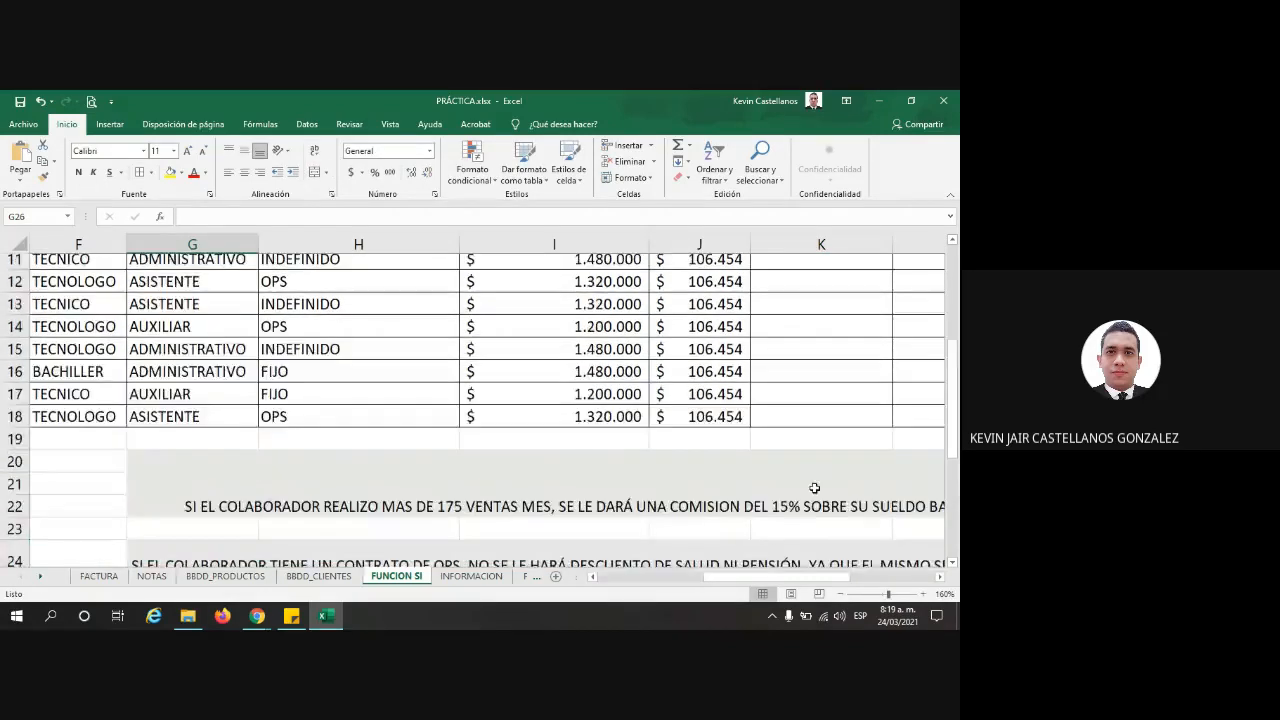
pyautogui.click(820, 402)
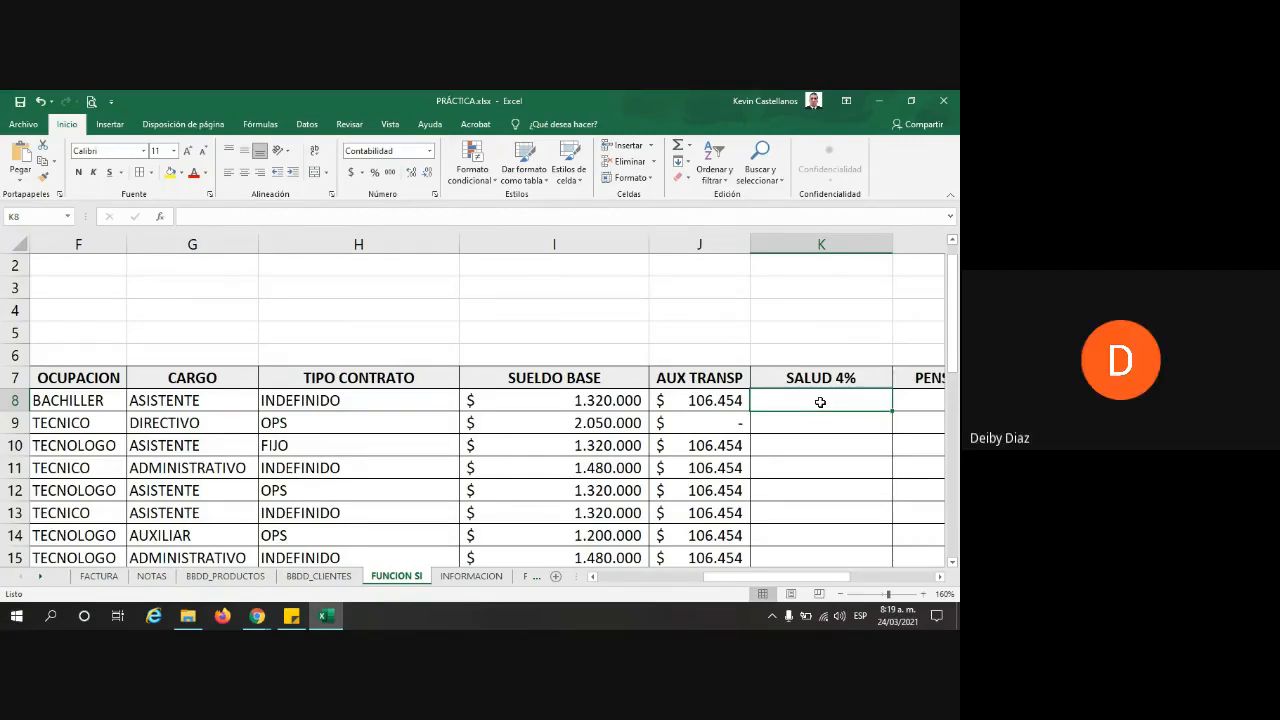
pyautogui.doubleClick(820, 401)
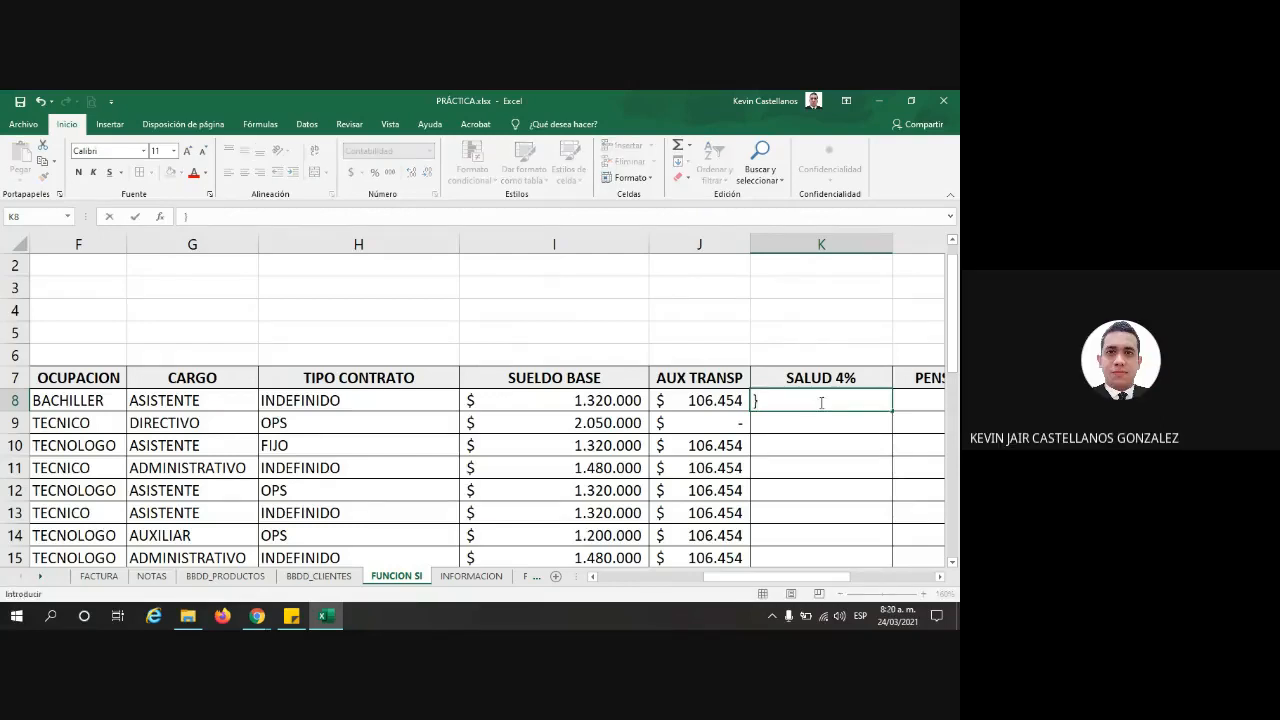
pyautogui.write('=SI(')
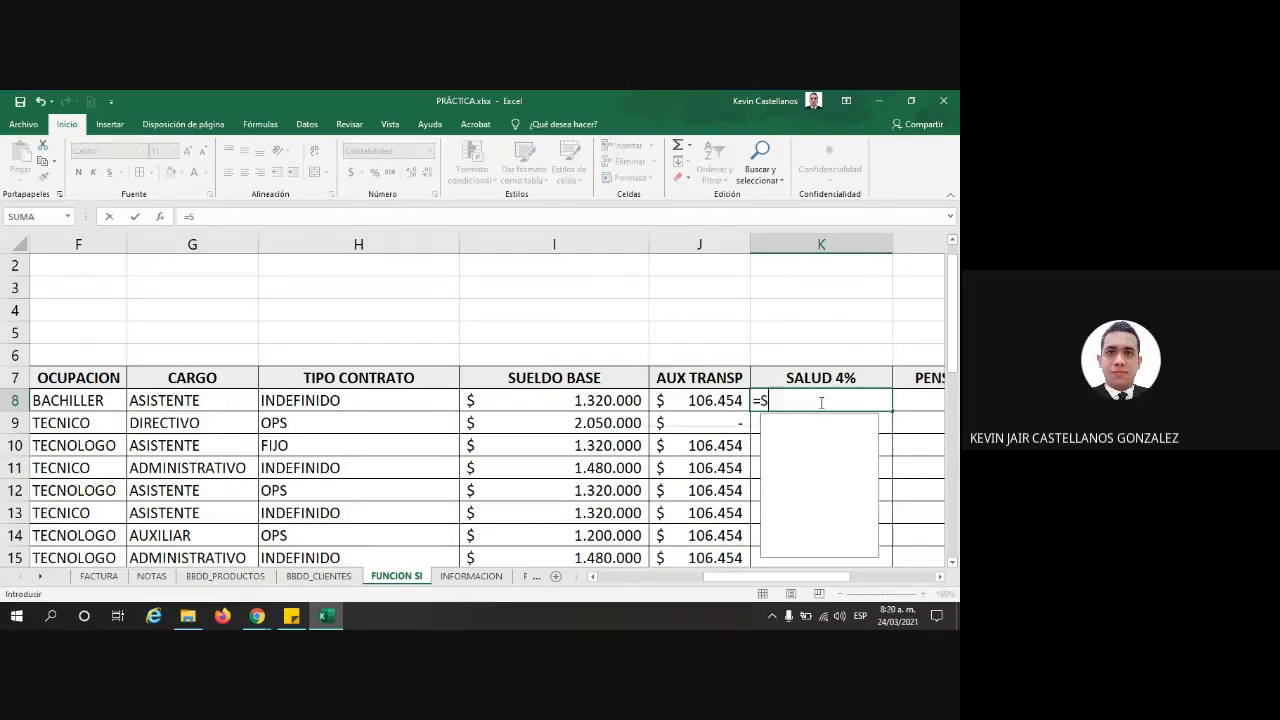
pyautogui.click(318, 400)
pyautogui.write('=')
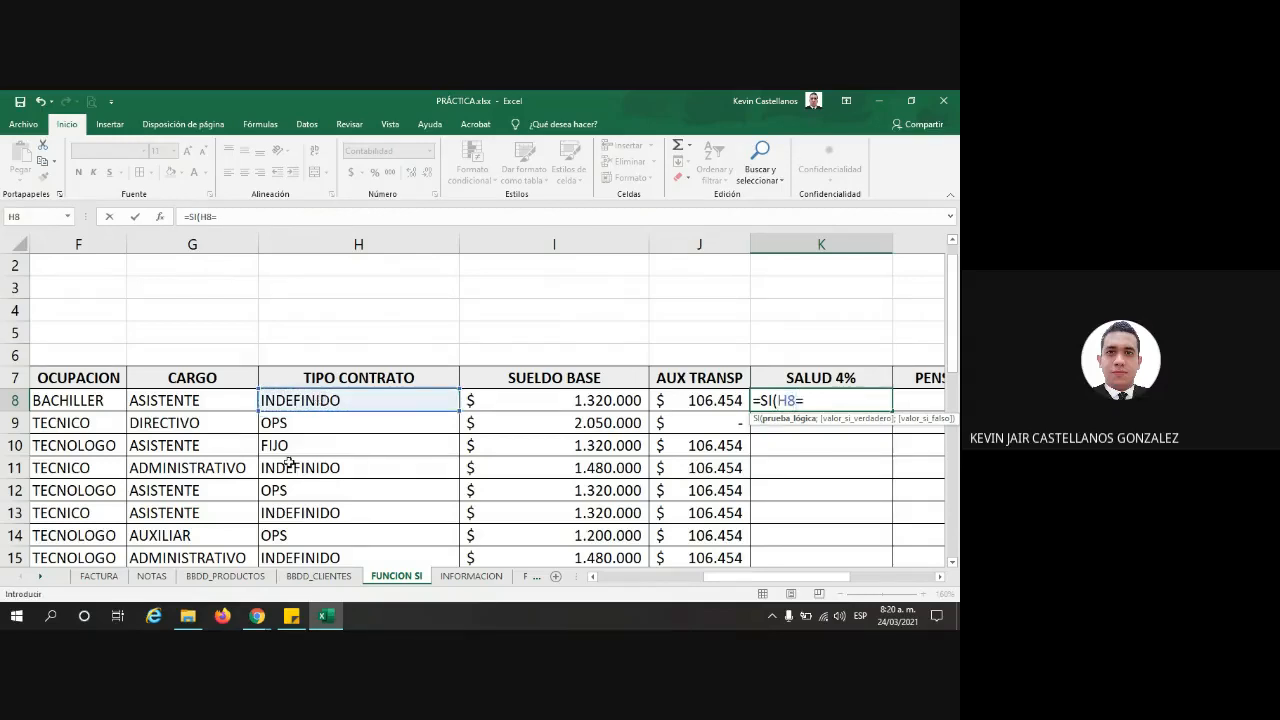
pyautogui.write('"OPS"')
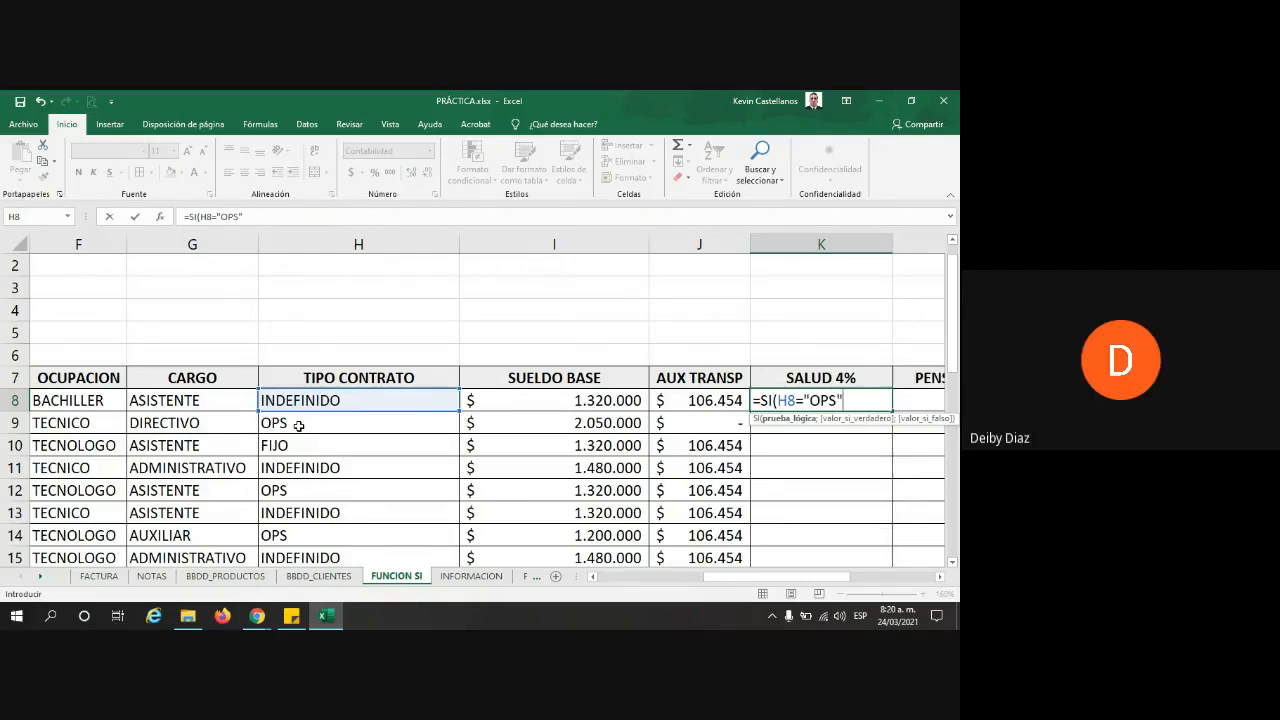
# Step: Complete the K8 formula with 0 if true and I8*4% if false, and enter it
pyautogui.write(';')
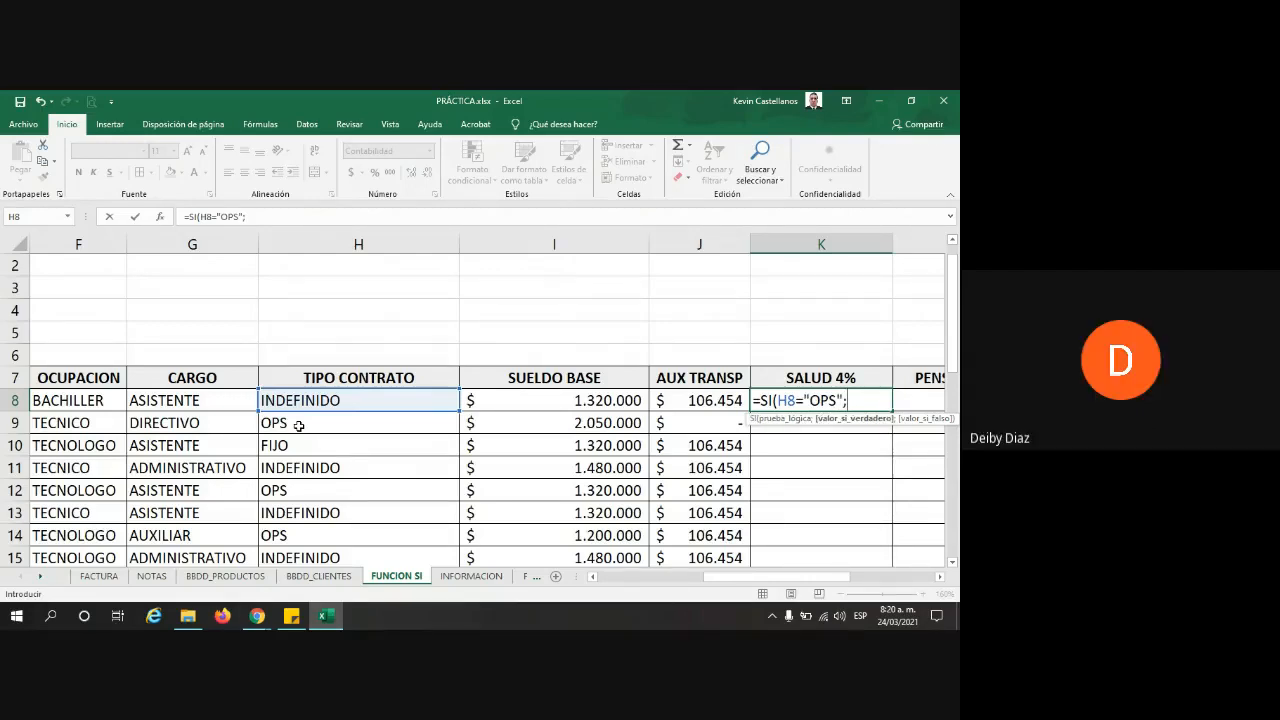
pyautogui.write('0;')
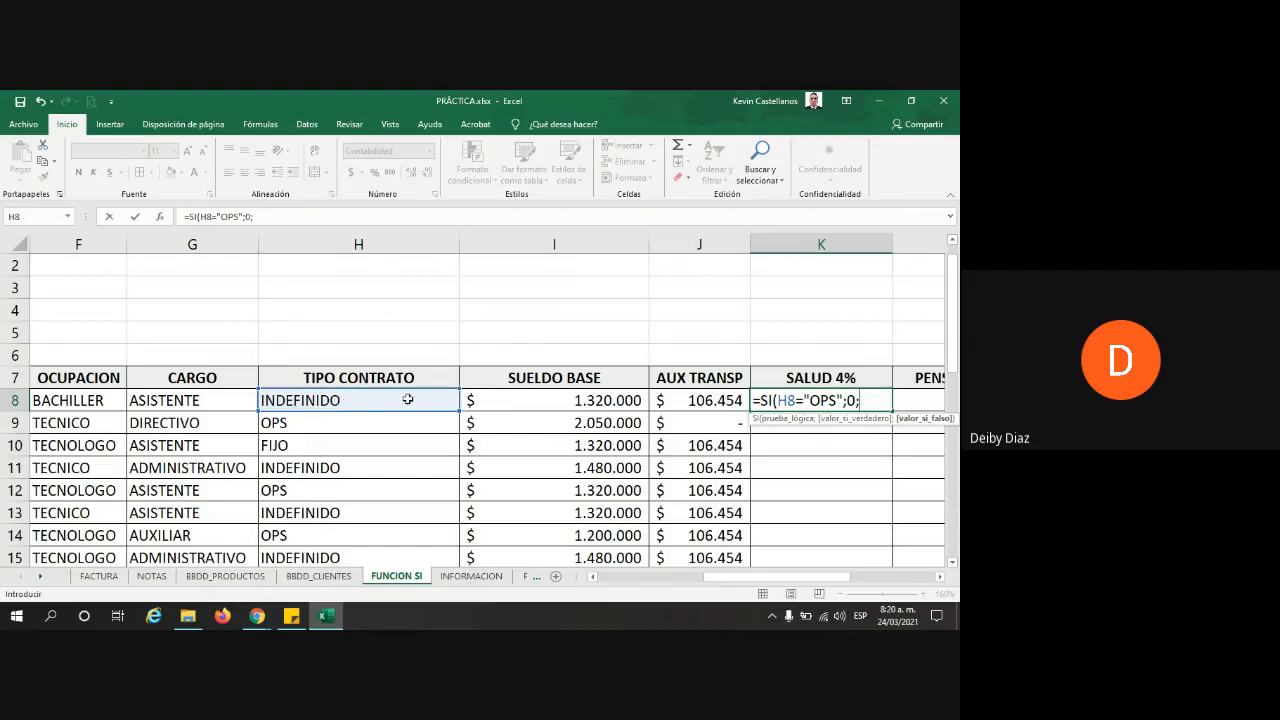
pyautogui.click(525, 397)
pyautogui.write('*')
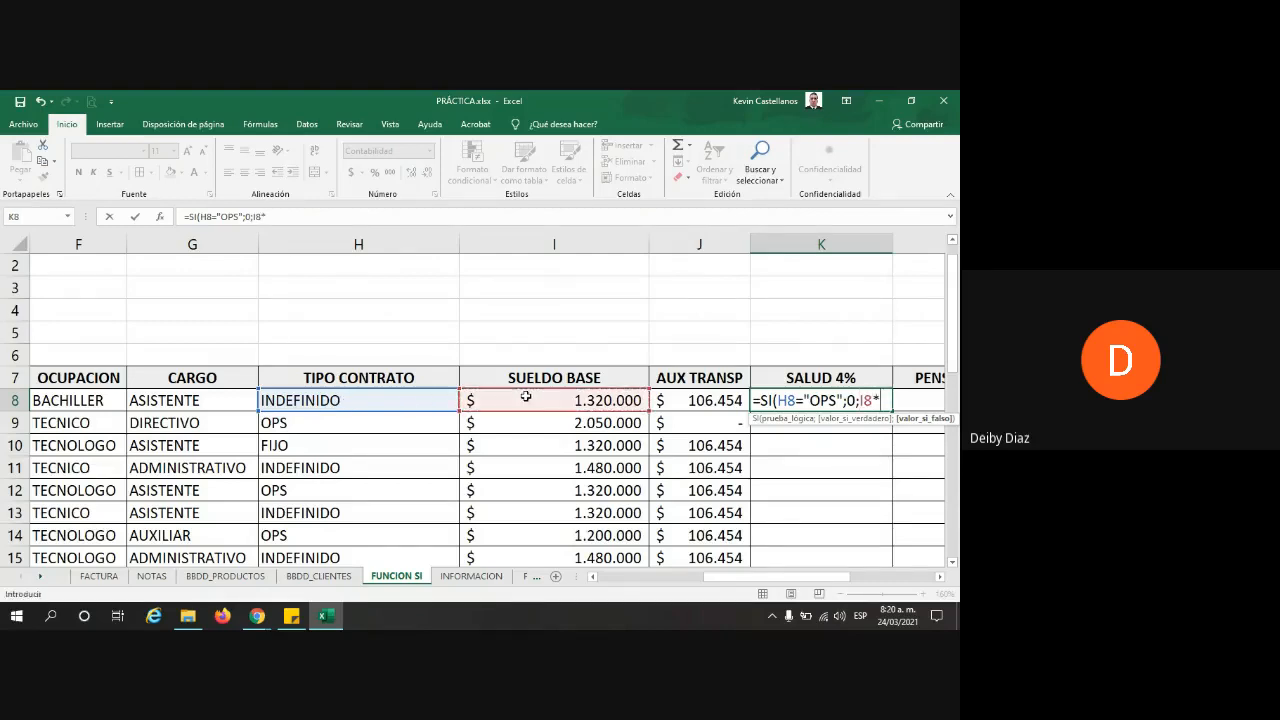
pyautogui.write('4%)')
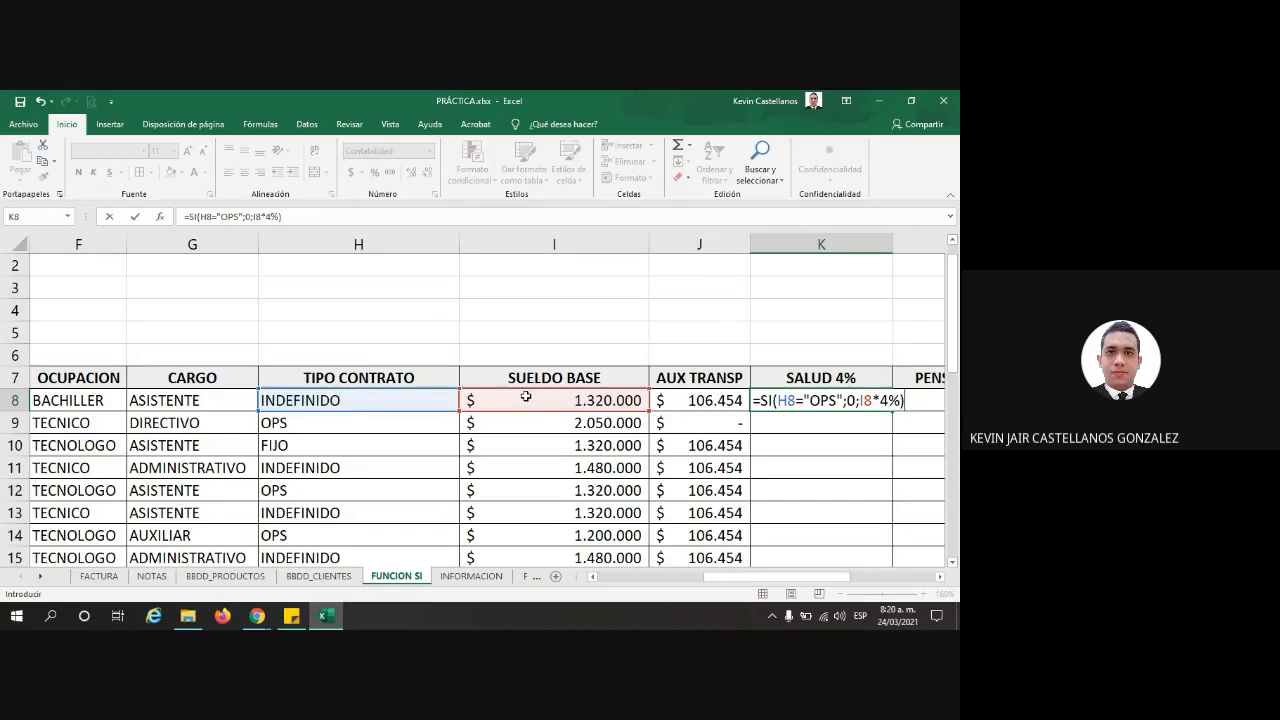
pyautogui.press('Return')
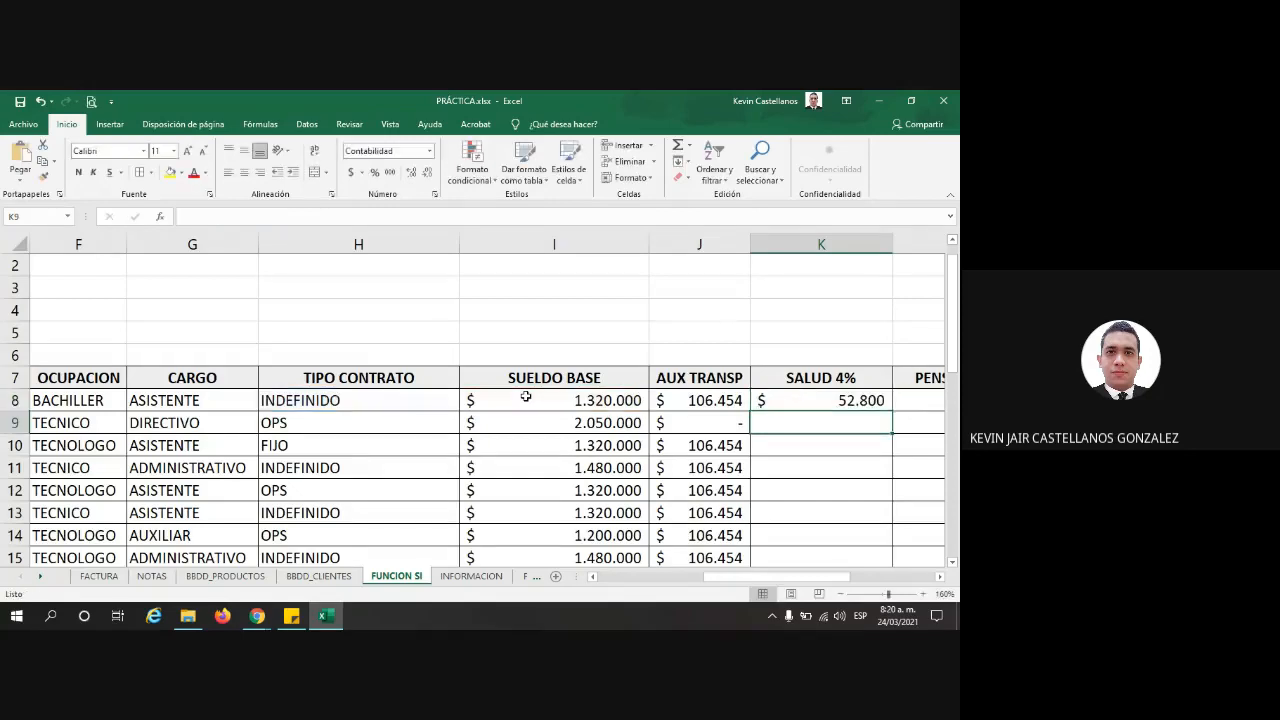
# Step: Review the SALUD 4% formula in K8, including its condition and both results
pyautogui.click(868, 398)
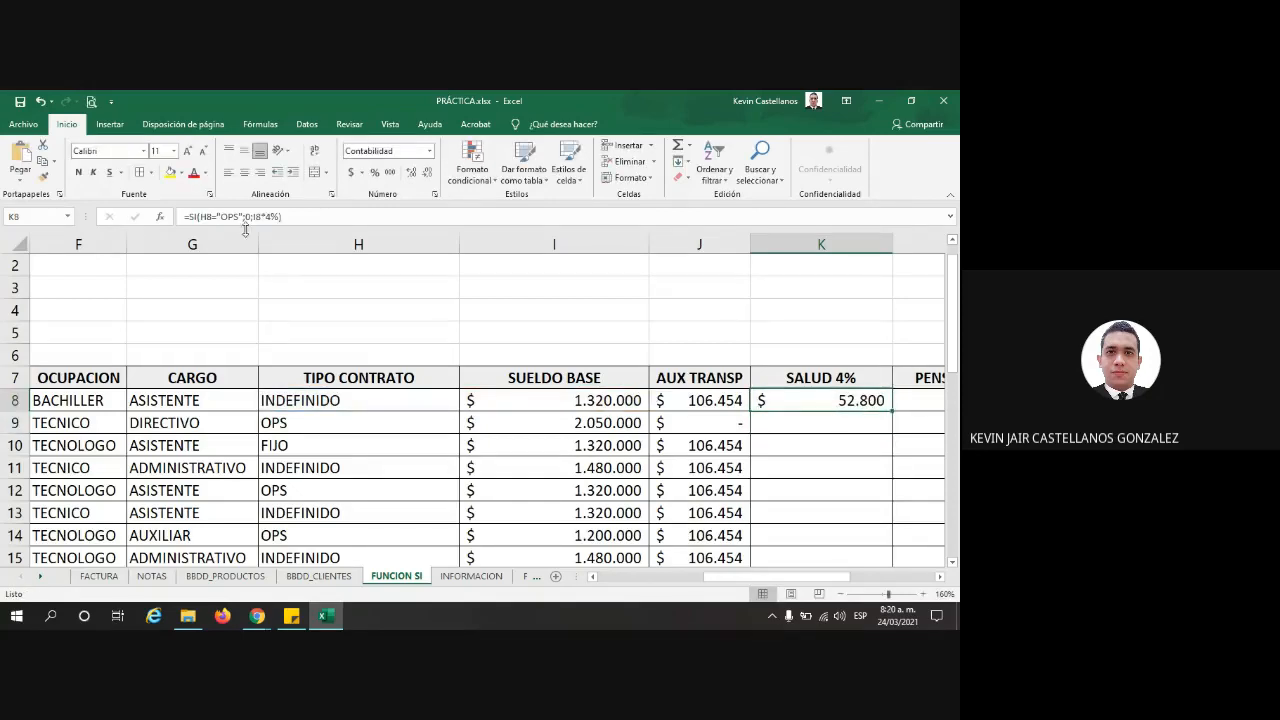
pyautogui.moveTo(290, 216); pyautogui.dragTo(221, 188)
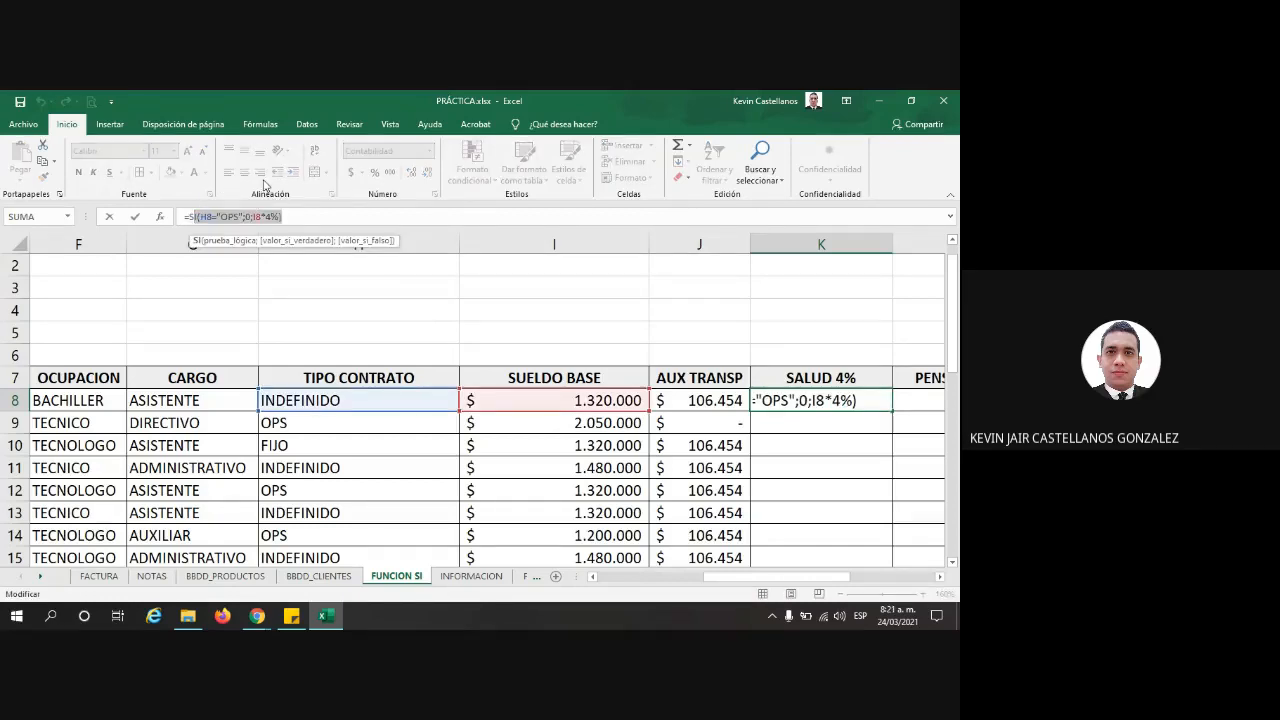
pyautogui.press('Return')
# Step: Remove the list validation from the TIPO CONTRATO cells H8:H18 by allowing any value (Cualquier valor)
pyautogui.moveTo(345, 400); pyautogui.dragTo(349, 531)
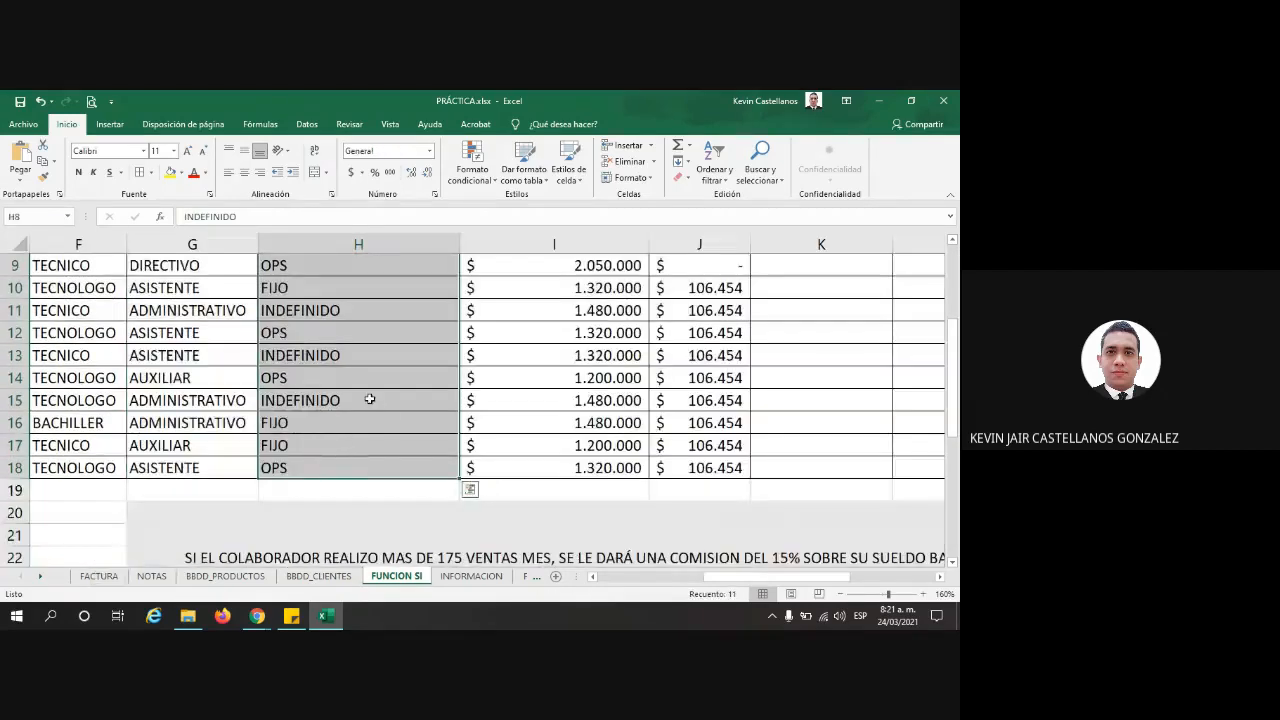
pyautogui.click(306, 124)
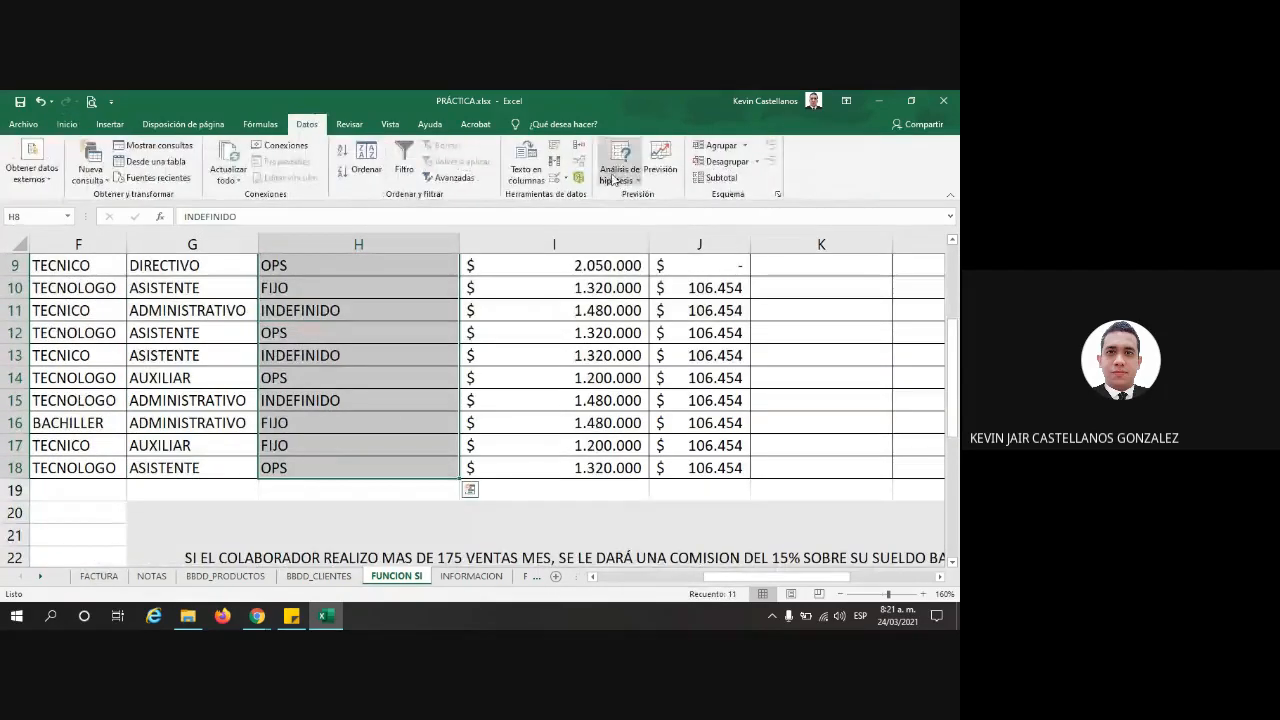
pyautogui.click(558, 177)
pyautogui.click(340, 298)
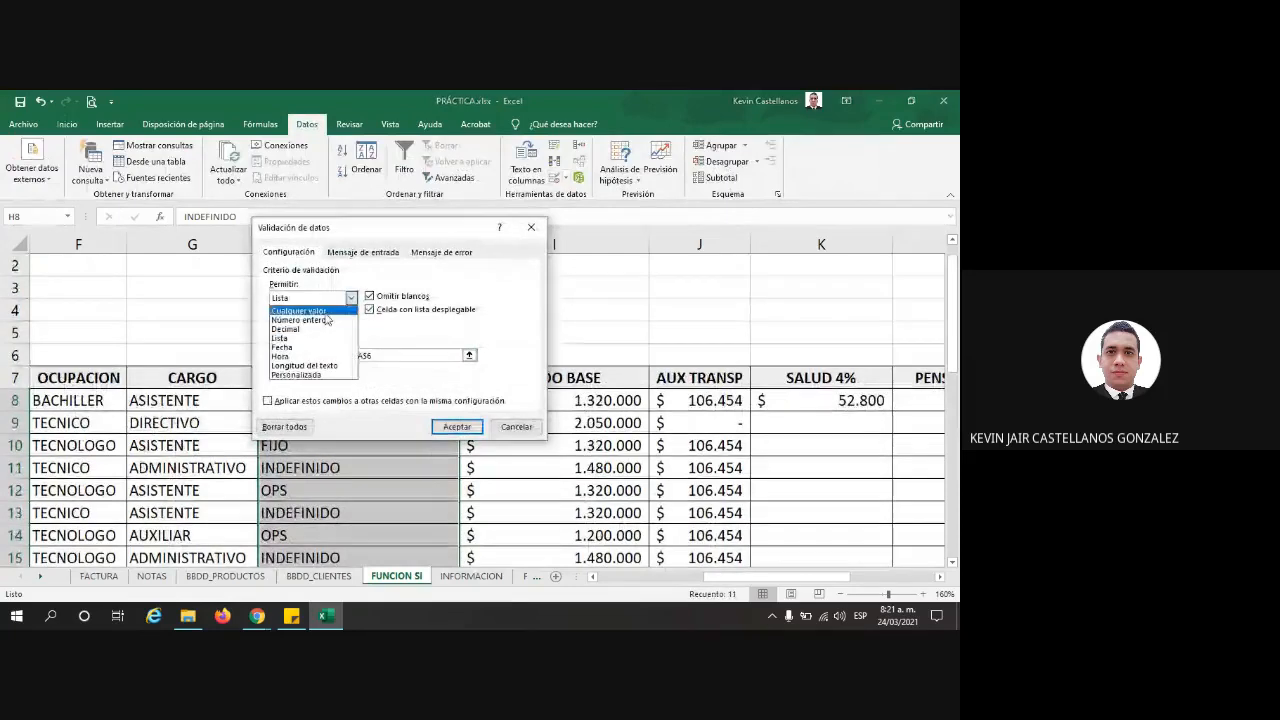
pyautogui.click(318, 311)
pyautogui.click(457, 426)
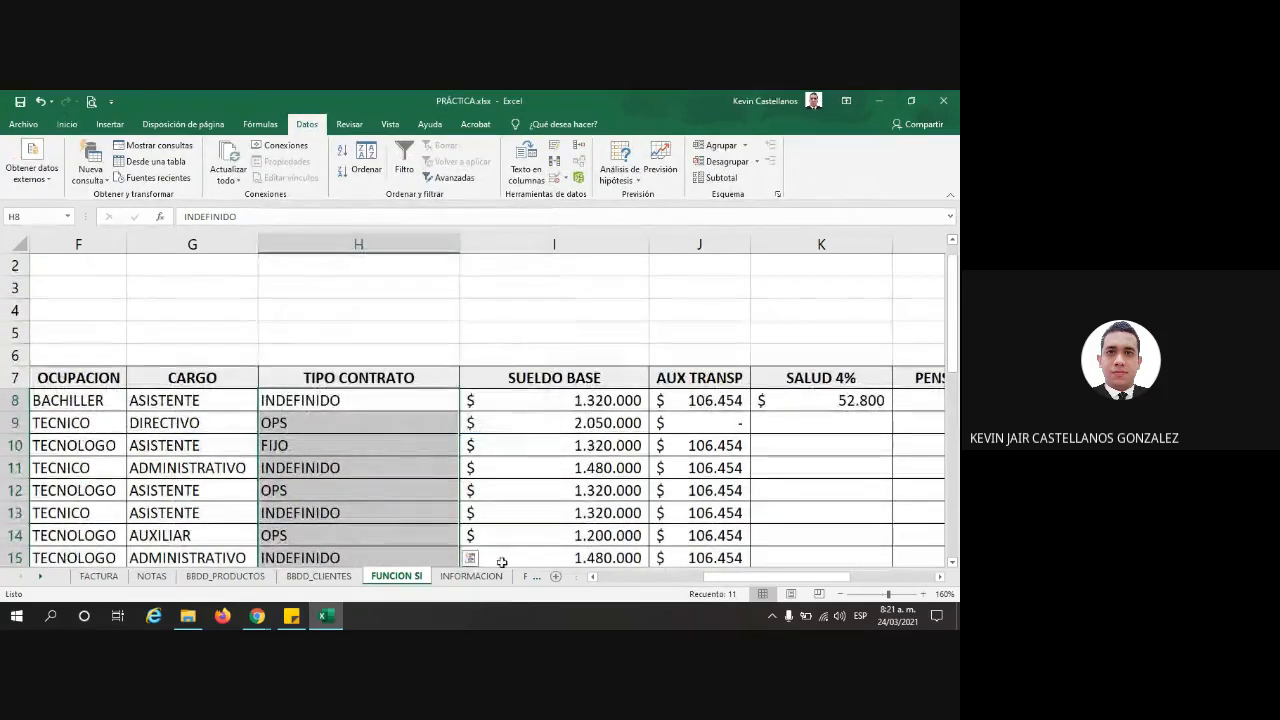
pyautogui.click(360, 406)
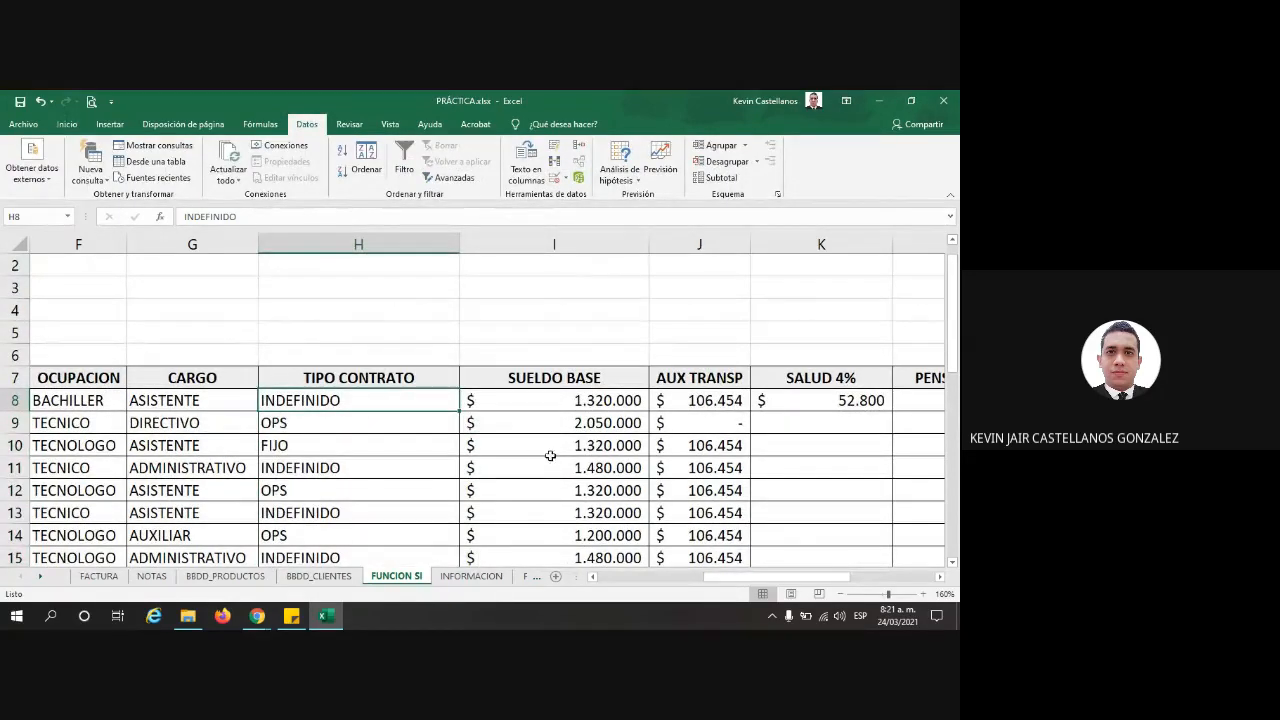
# Step: Fill the SALUD 4% formula from K8 down to K18 and check the results in the OPS rows
pyautogui.scroll(-2, 337, 369)
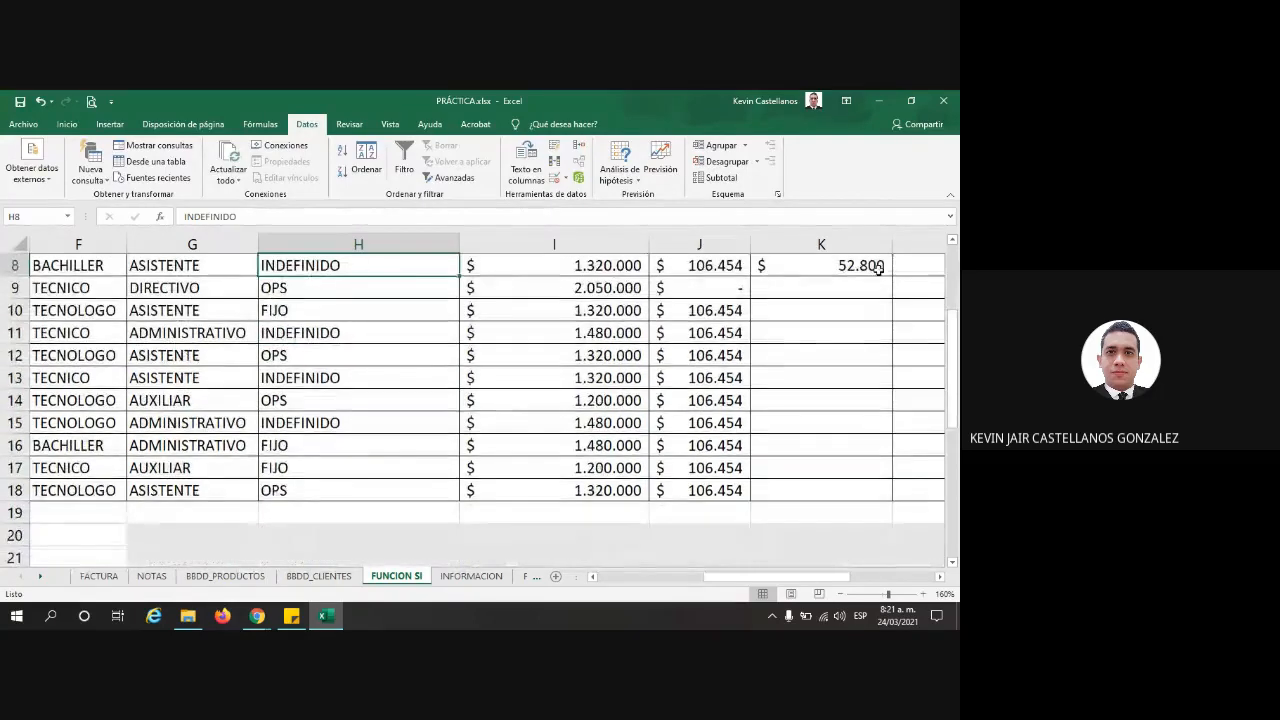
pyautogui.click(877, 267)
pyautogui.click(900, 283)
pyautogui.click(888, 266)
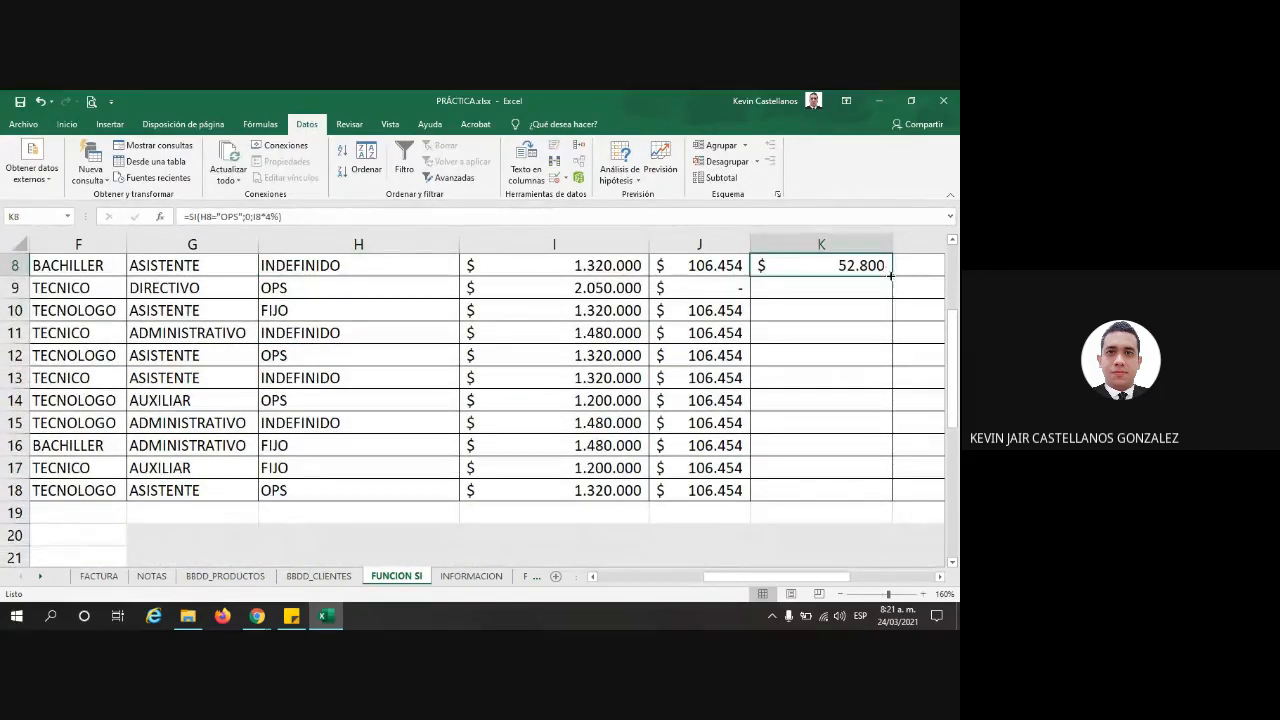
pyautogui.moveTo(890, 275); pyautogui.dragTo(863, 494)
pyautogui.click(852, 287)
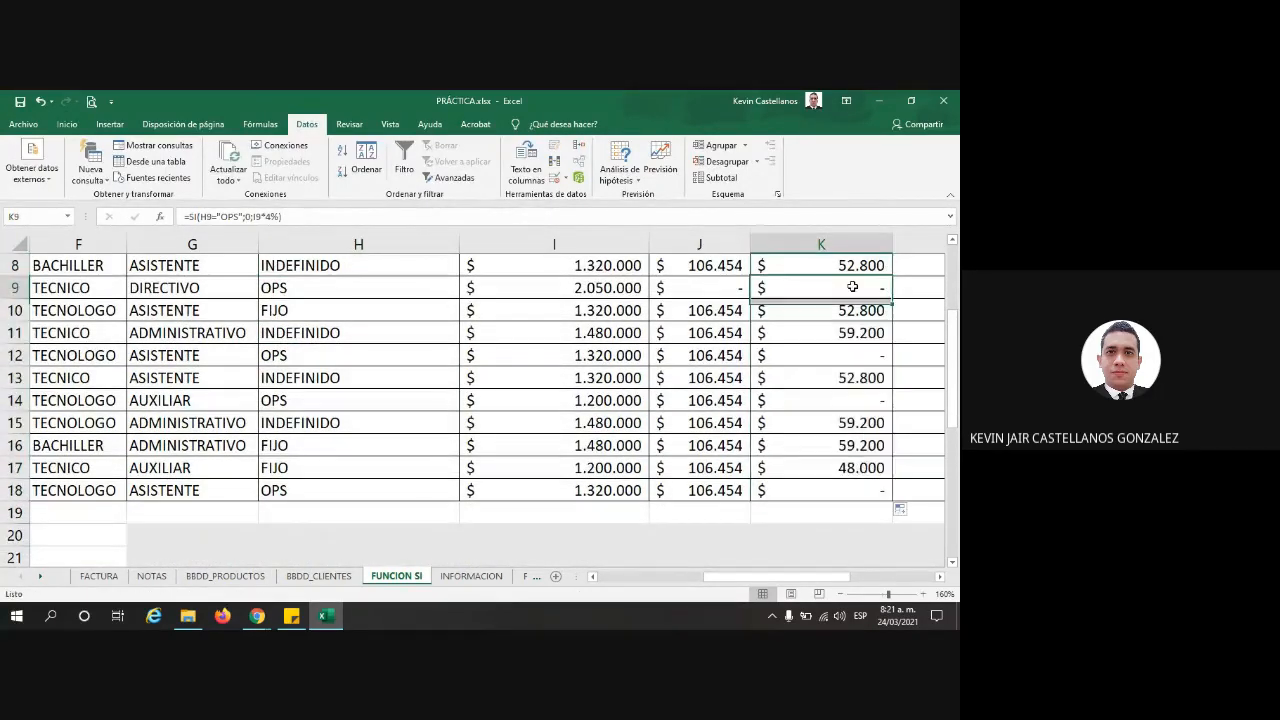
pyautogui.click(810, 358)
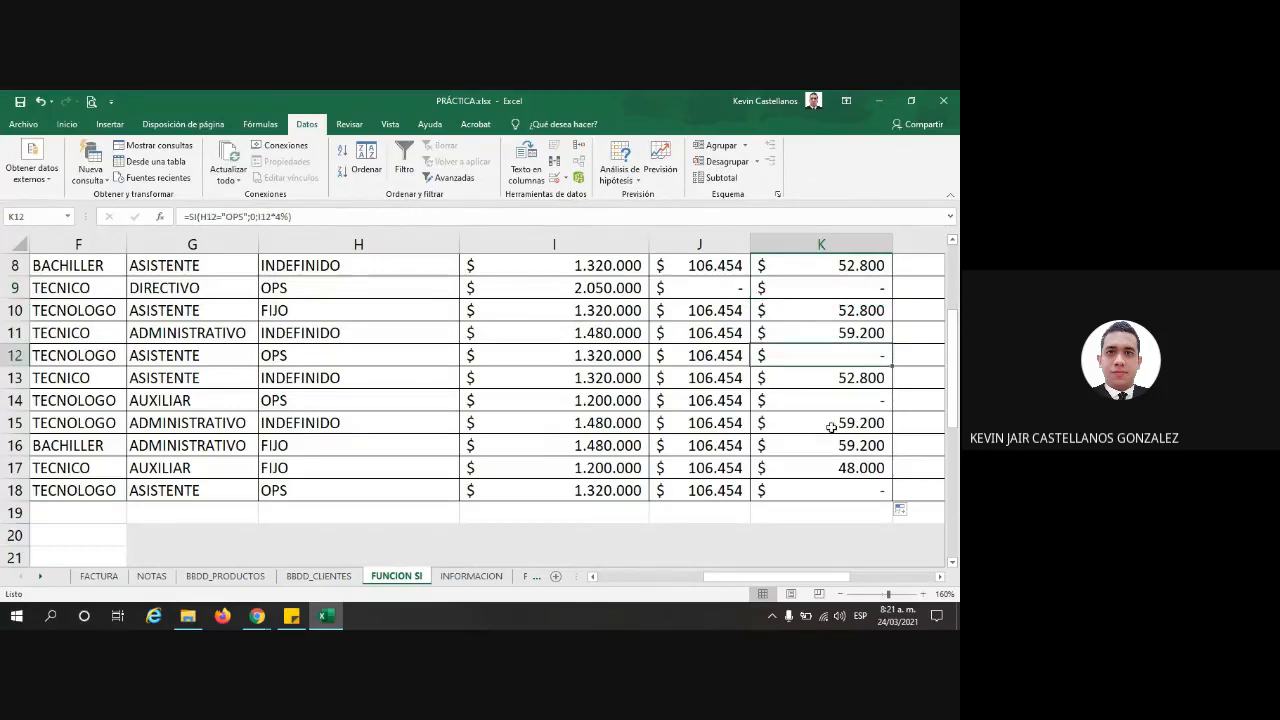
pyautogui.click(830, 408)
pyautogui.click(795, 488)
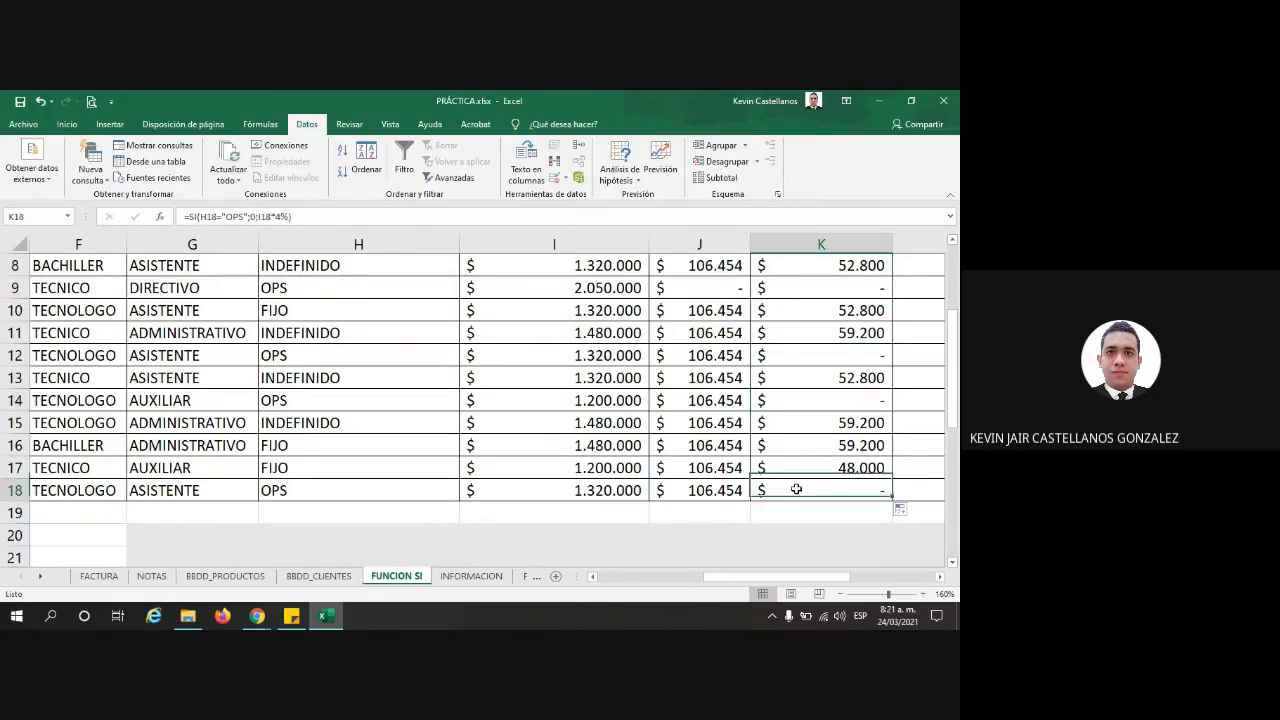
# Step: Set the contract type in H18 to PRESTACION DE SERVICIOS and check its SALUD 4% formula in K18
pyautogui.click(299, 489)
pyautogui.write('P')
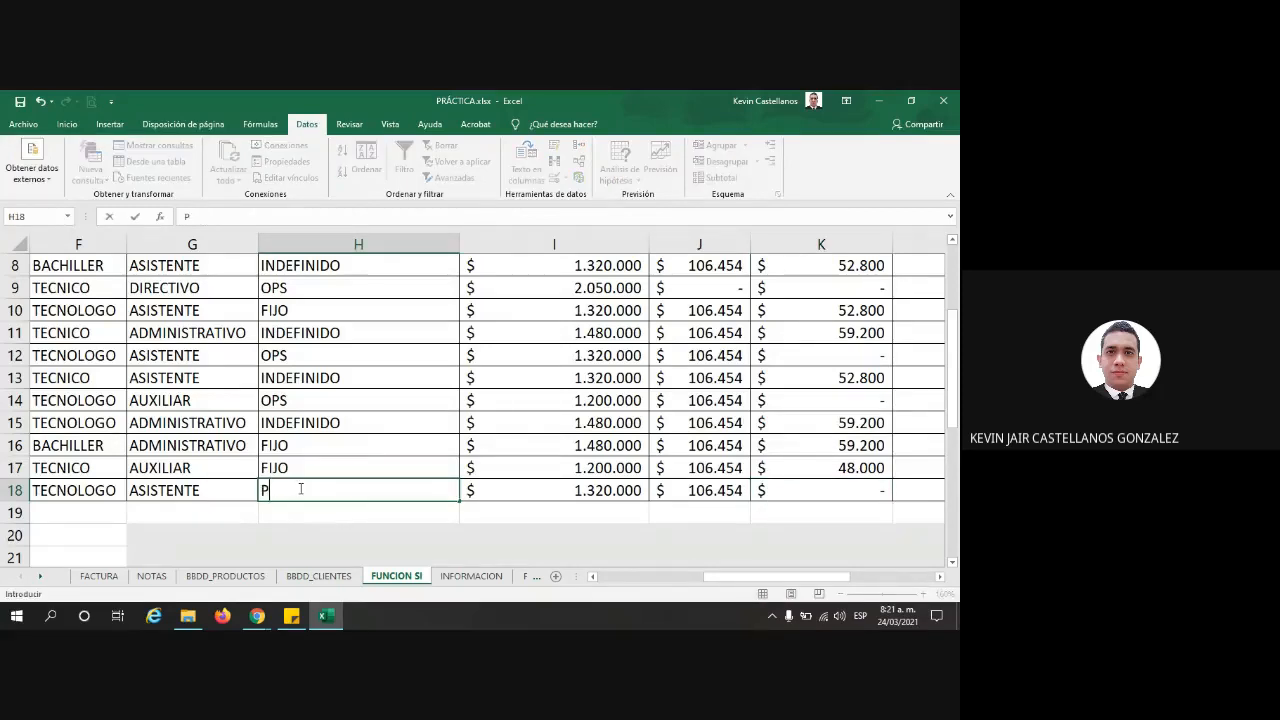
pyautogui.write('RESTACION DE SERE')
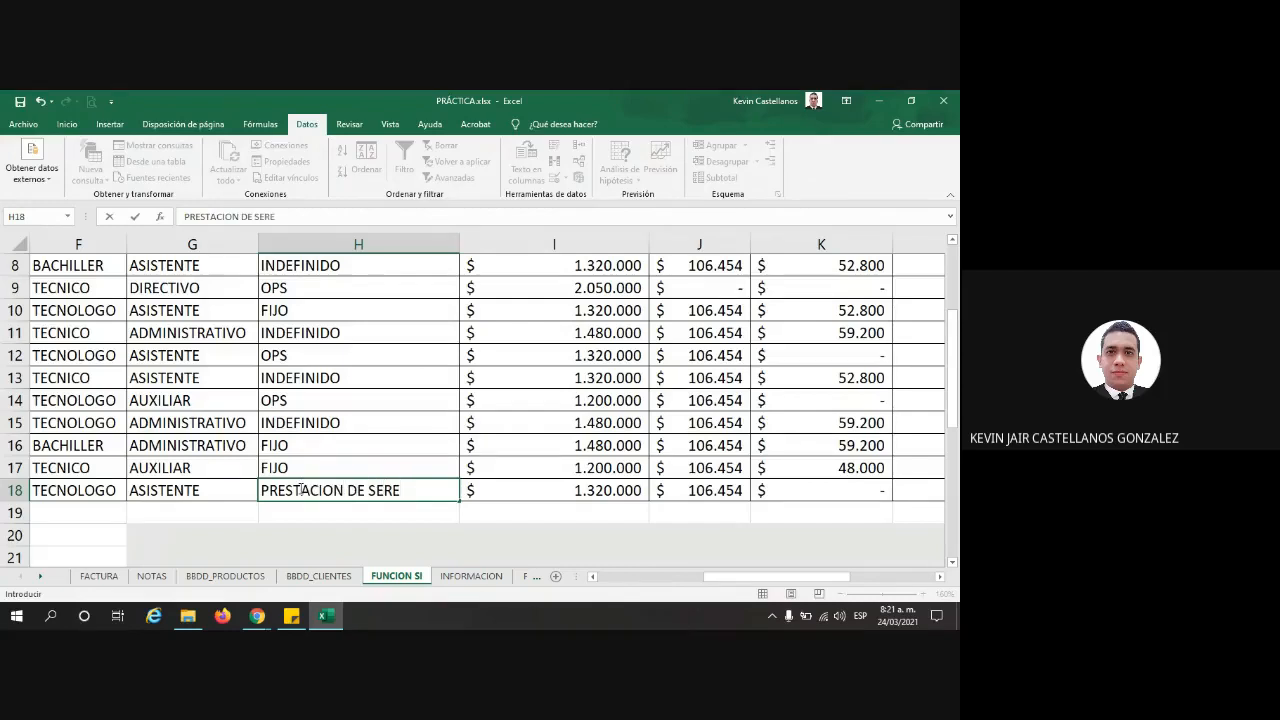
pyautogui.press('BackSpace')
pyautogui.write('VICIOS')
pyautogui.press('Return')
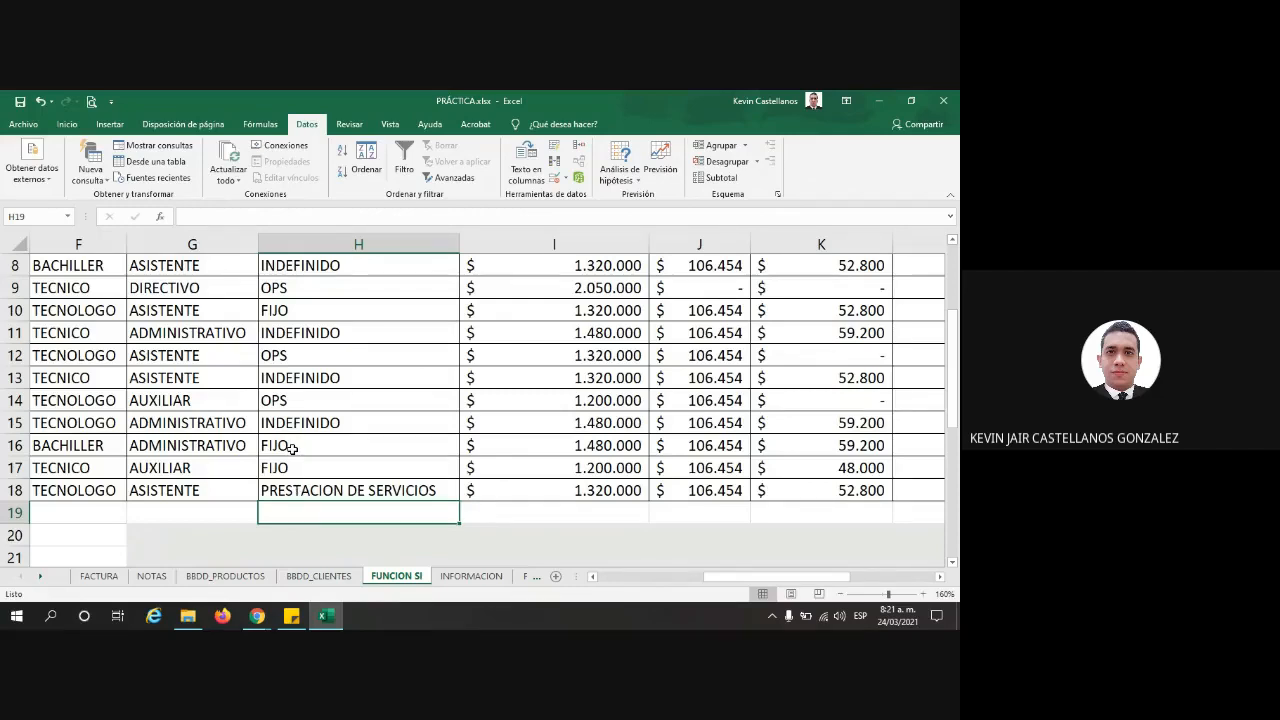
pyautogui.click(414, 487)
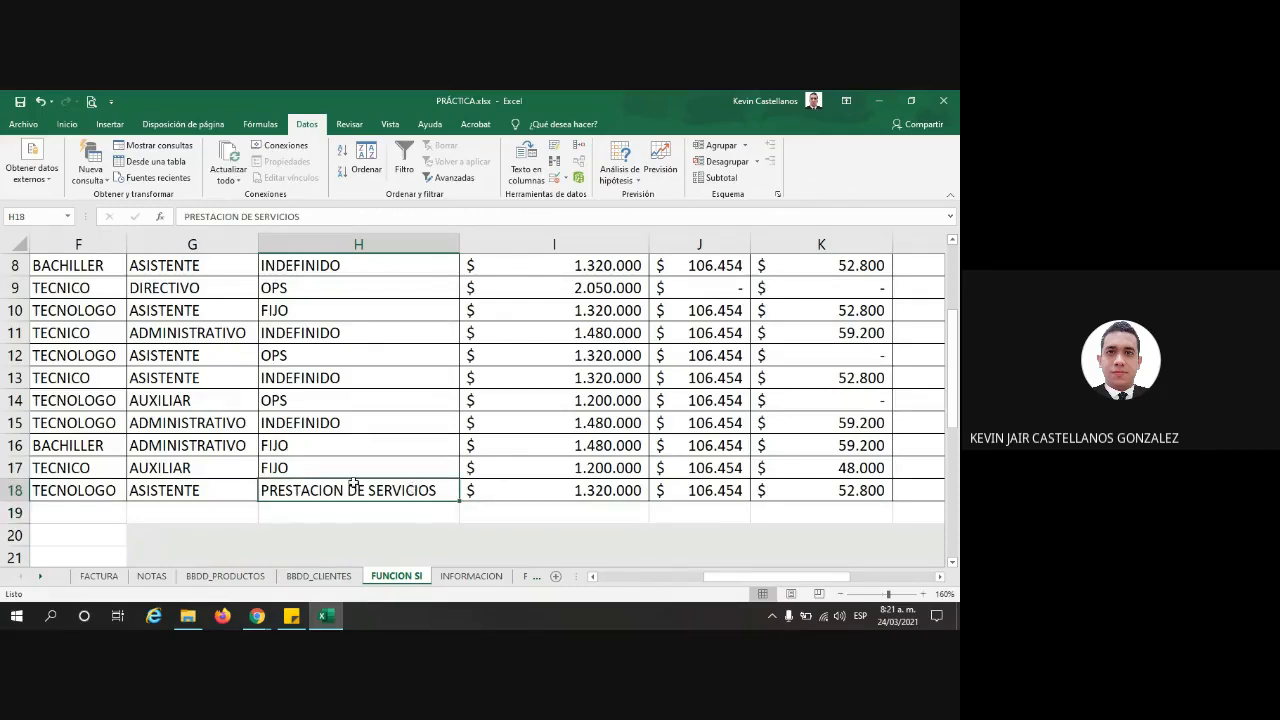
pyautogui.click(818, 490)
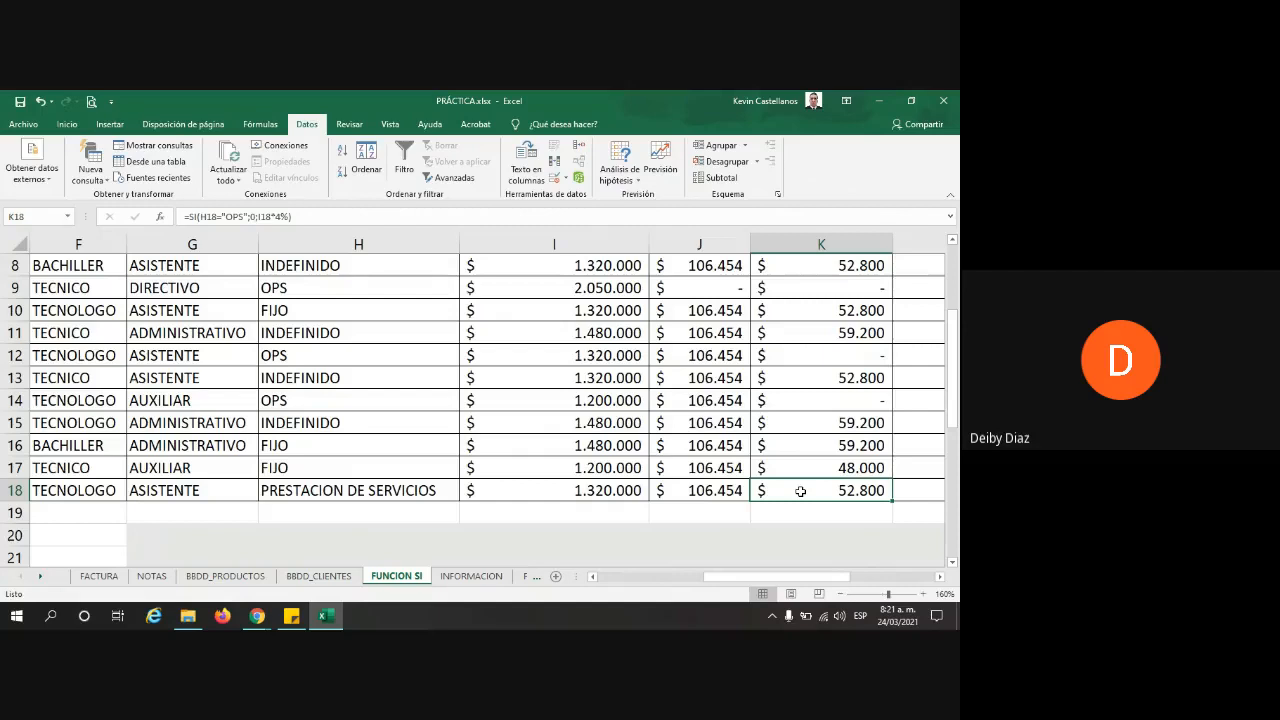
# Step: Replace the contract type in H18 with OPS
pyautogui.click(356, 490)
pyautogui.write('OPS')
pyautogui.press('Return')
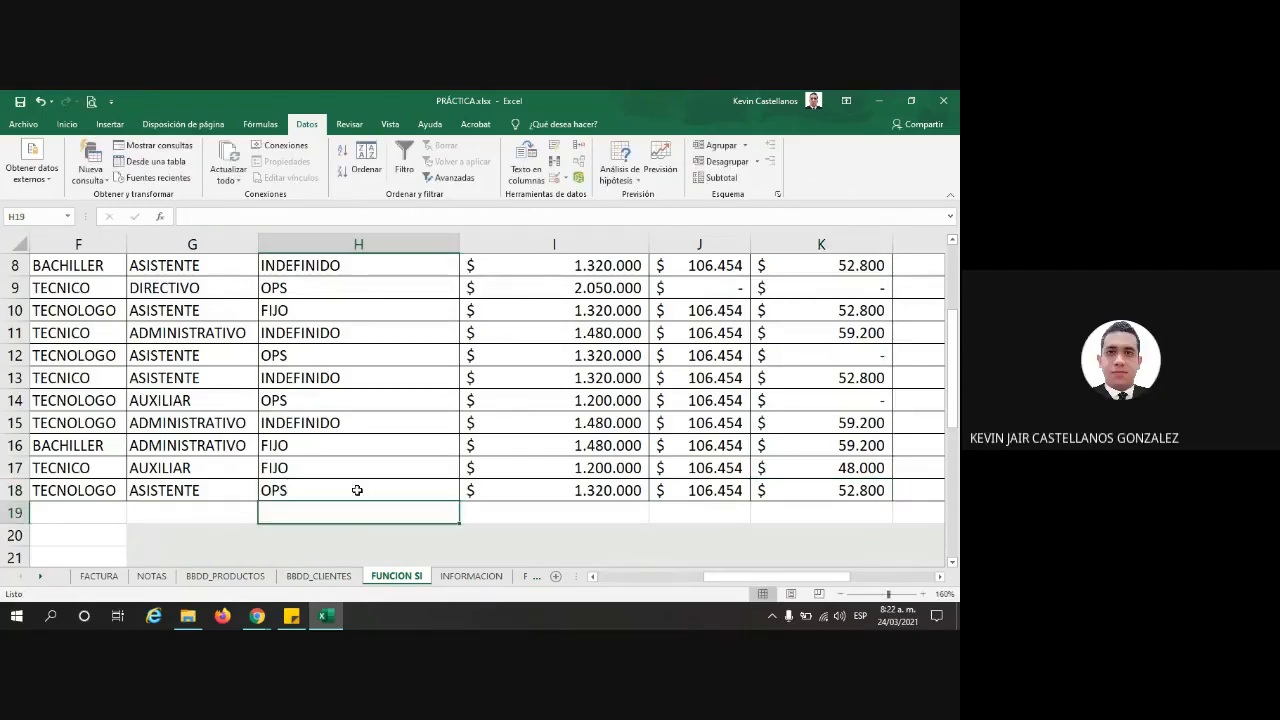
pyautogui.click(346, 489)
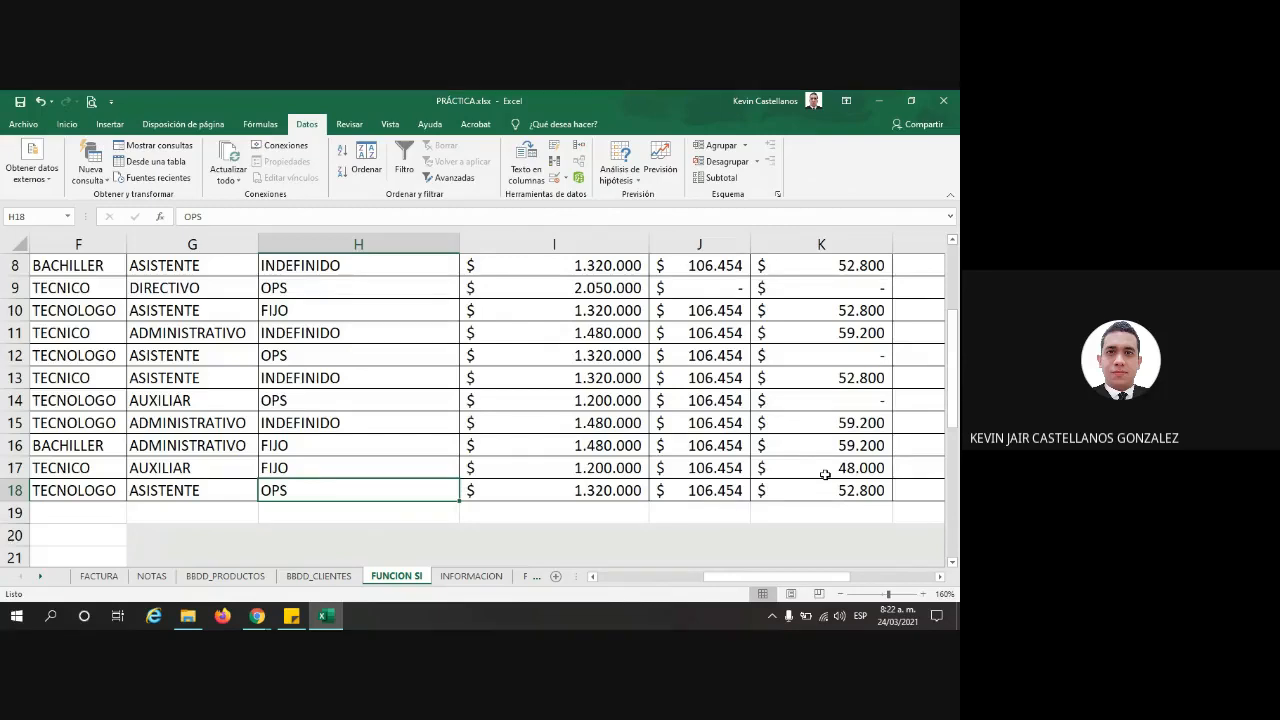
# Step: Compare the SALUD 4% formulas in K8, K14 and K18 with the contract types in H14 and H18
pyautogui.click(828, 268)
pyautogui.scroll(1, 831, 286)
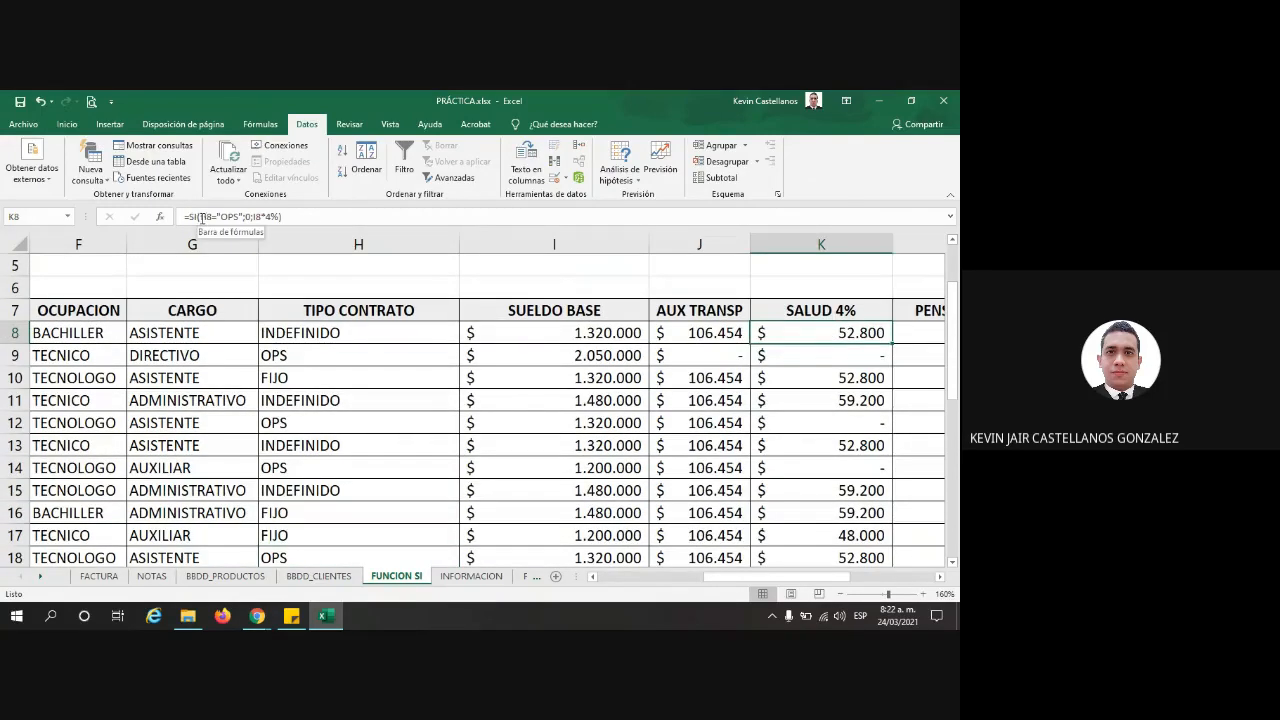
pyautogui.moveTo(201, 217); pyautogui.dragTo(239, 217)
pyautogui.press('Escape')
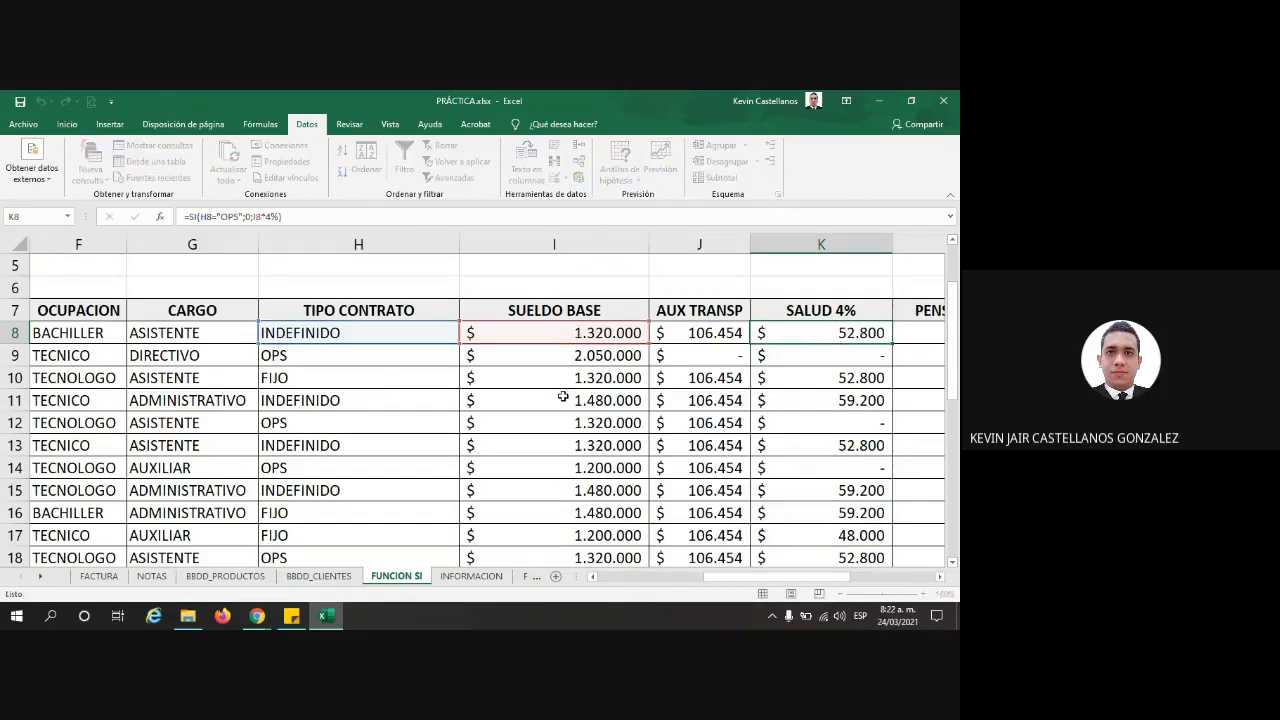
pyautogui.scroll(-2, 530, 448)
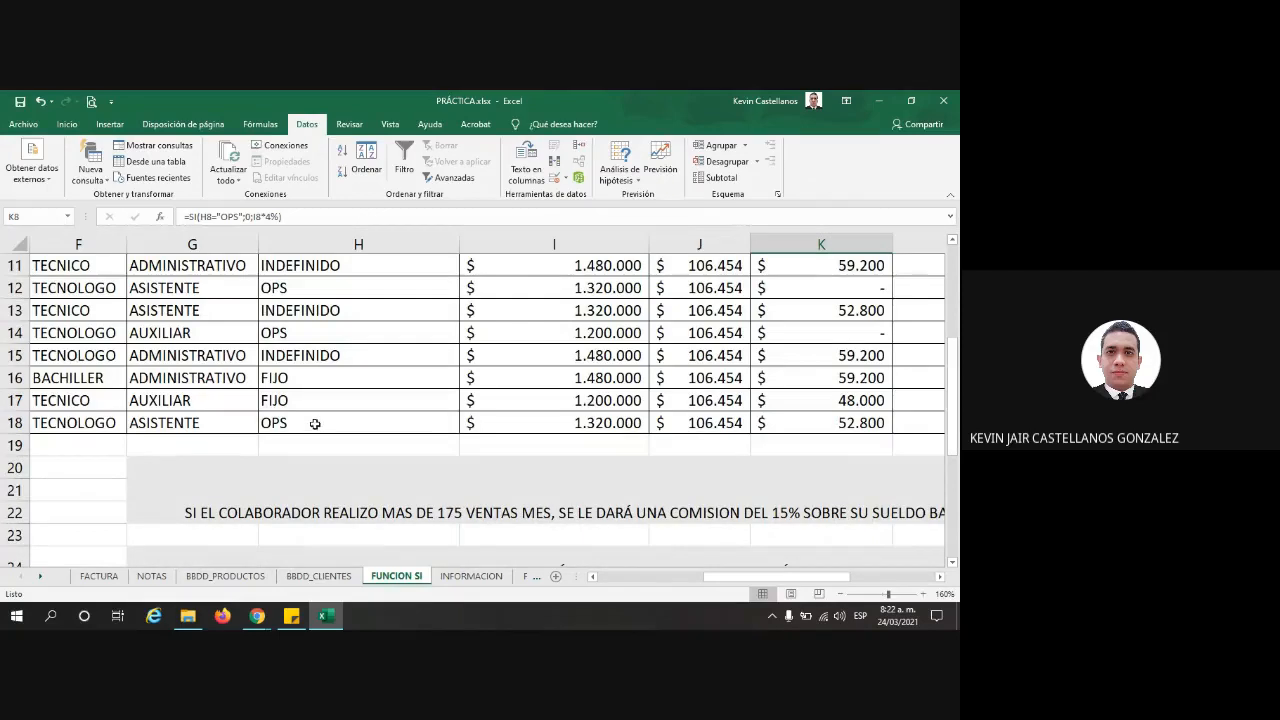
pyautogui.click(414, 422)
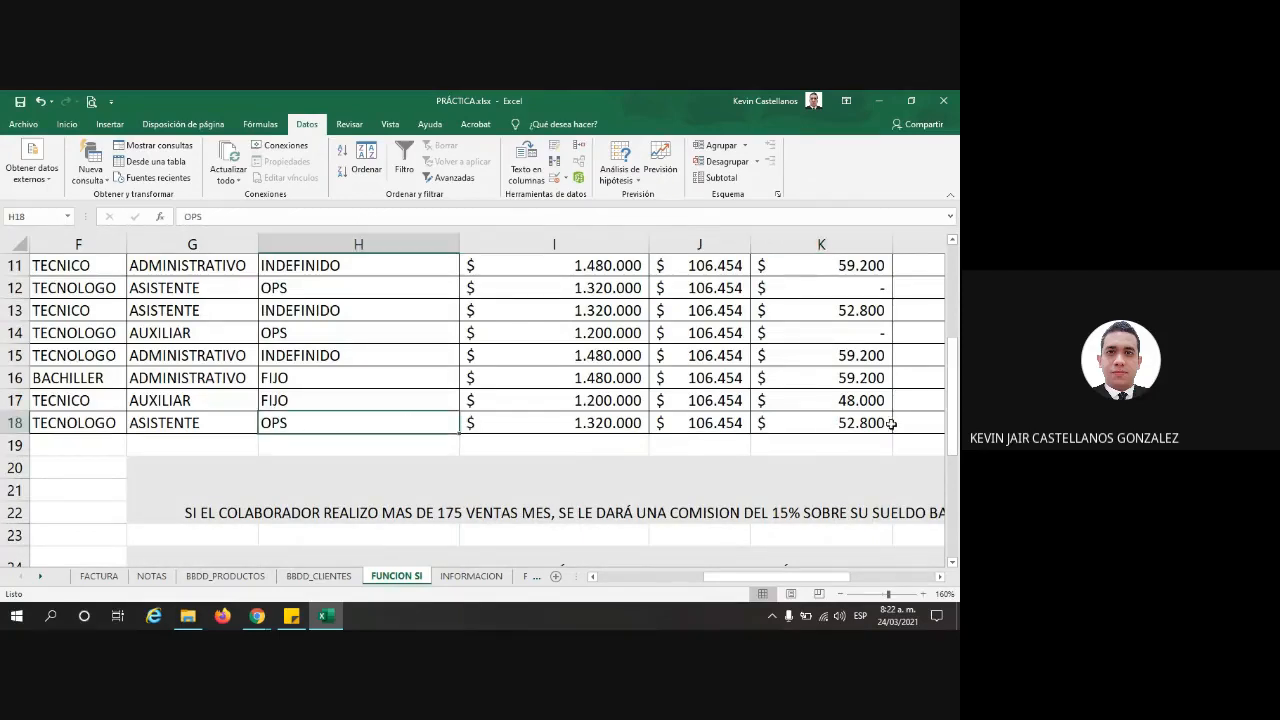
pyautogui.click(845, 423)
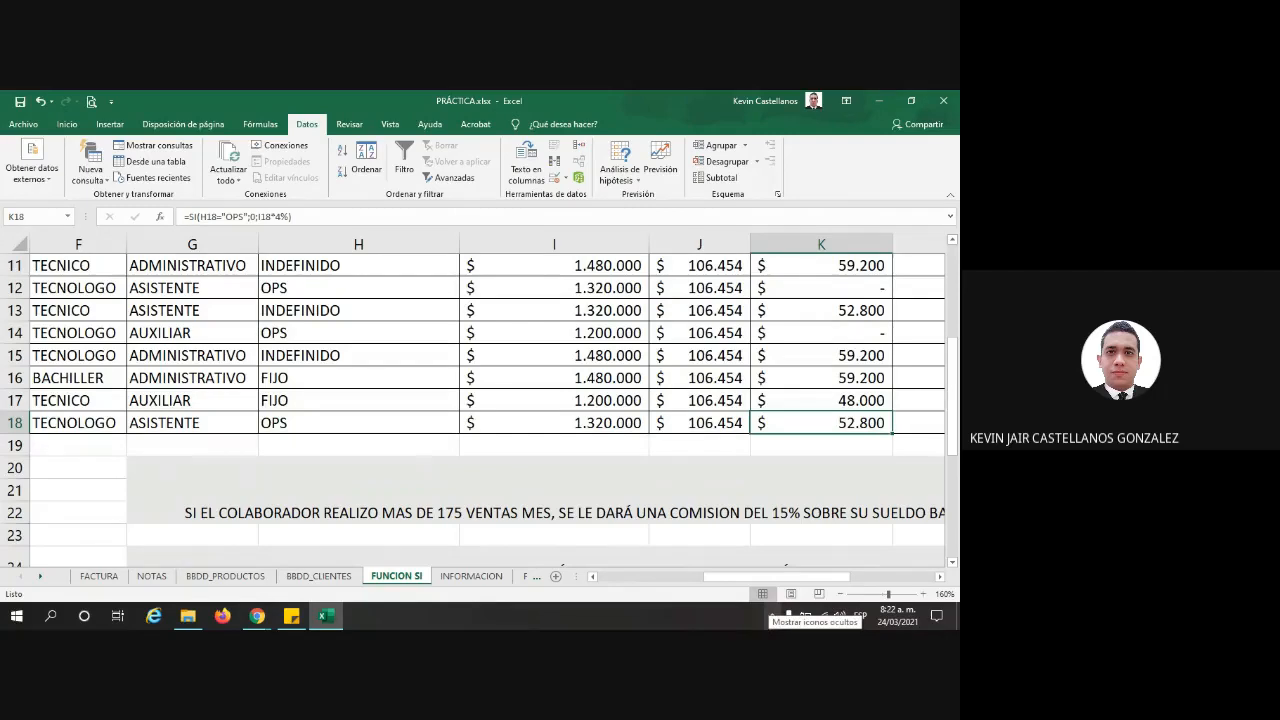
pyautogui.click(338, 336)
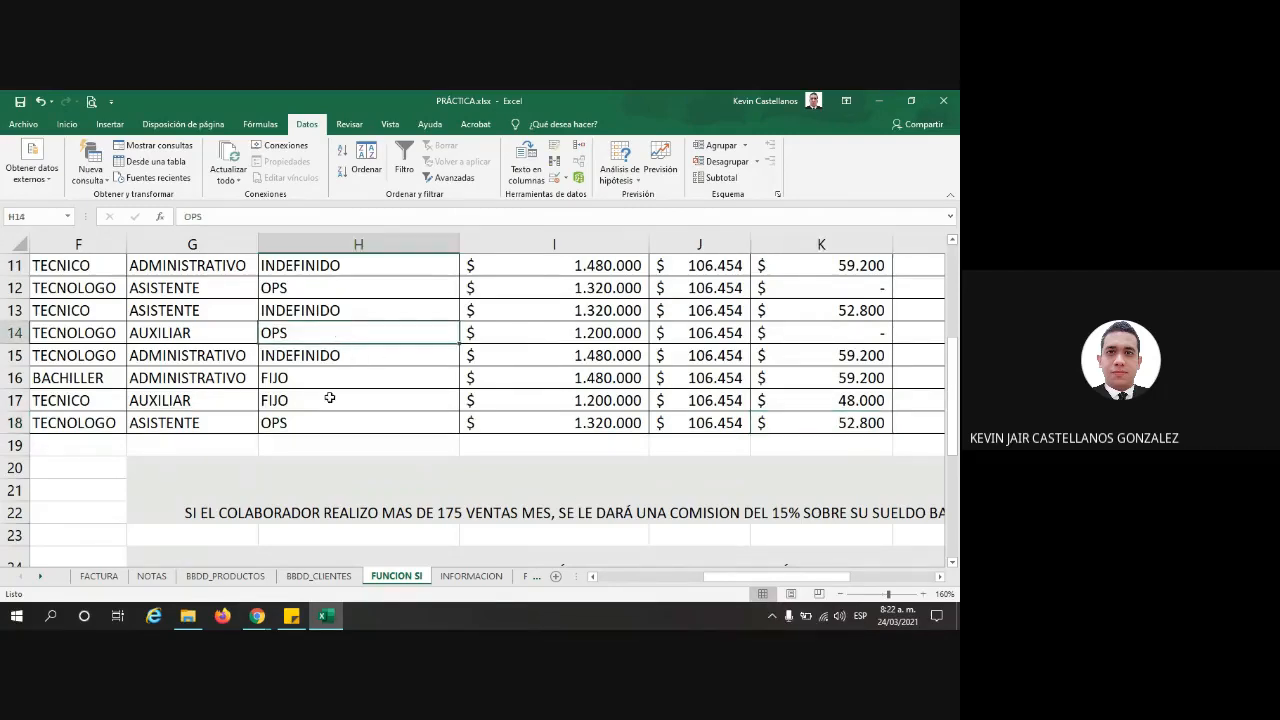
pyautogui.click(309, 421)
pyautogui.click(801, 336)
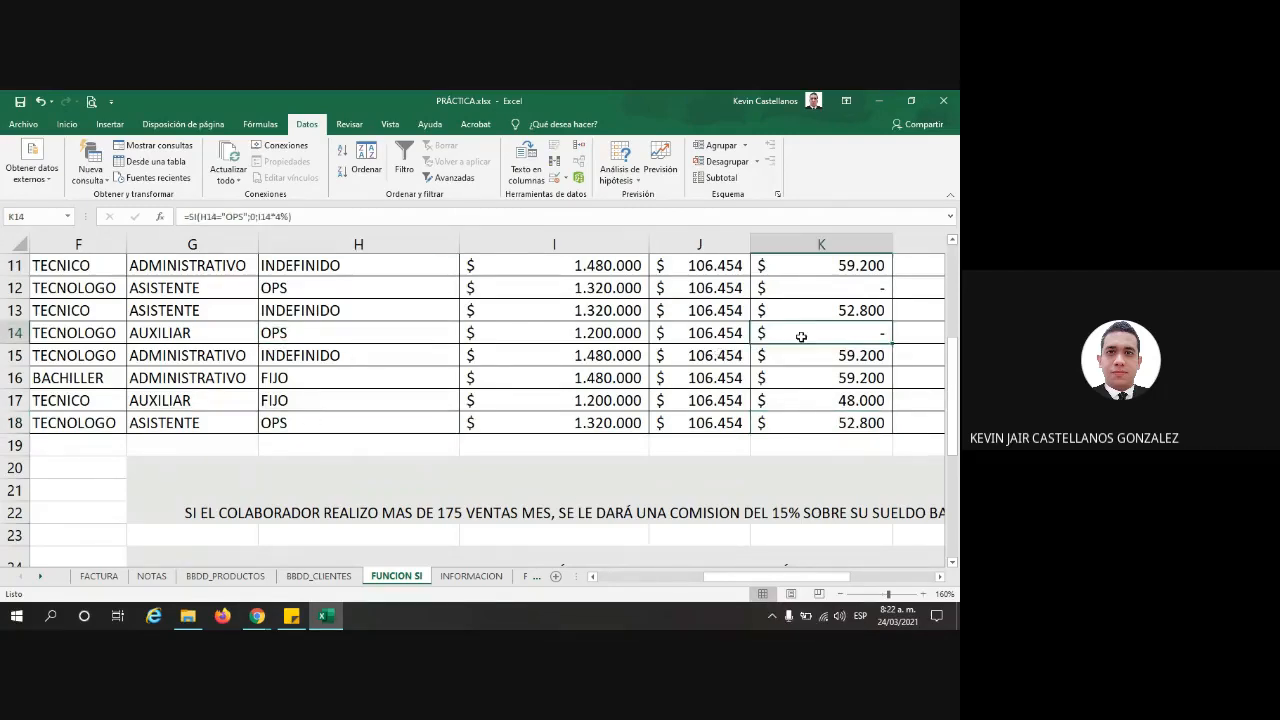
# Step: Compare the exact text of the OPS entries in H14 and H18, looking for extra characters
pyautogui.click(314, 421)
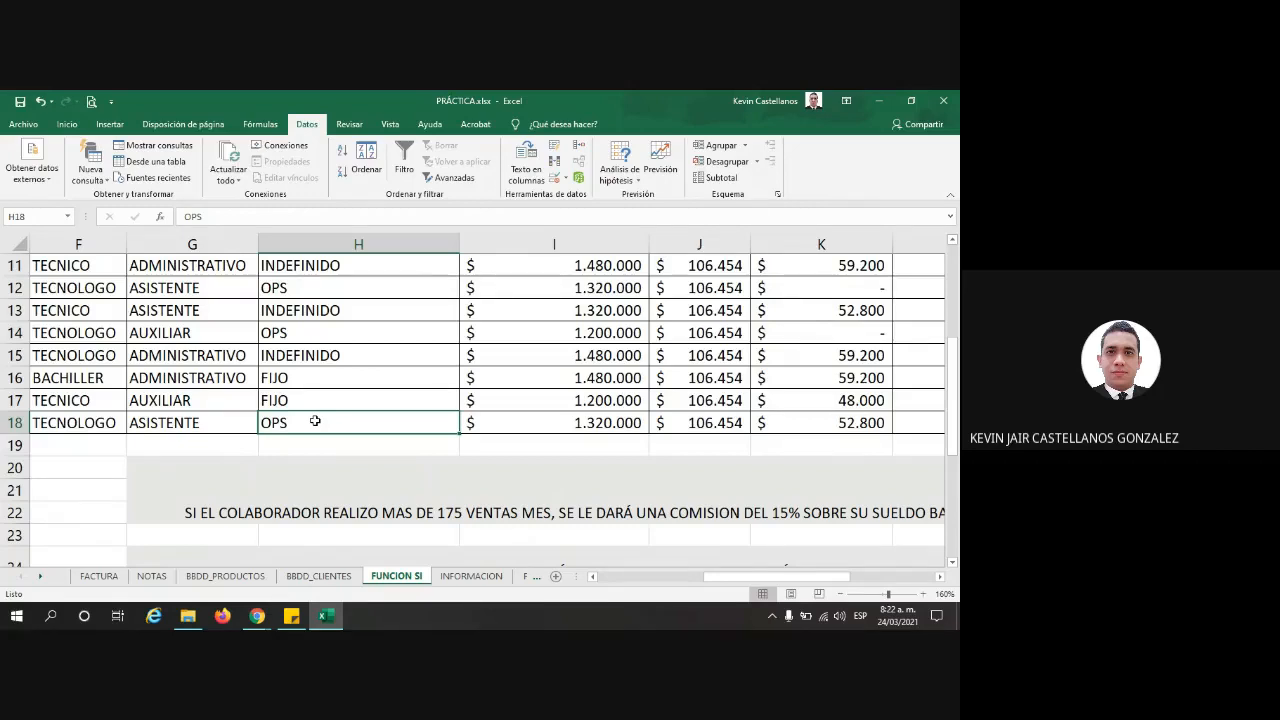
pyautogui.click(310, 334)
pyautogui.click(494, 217)
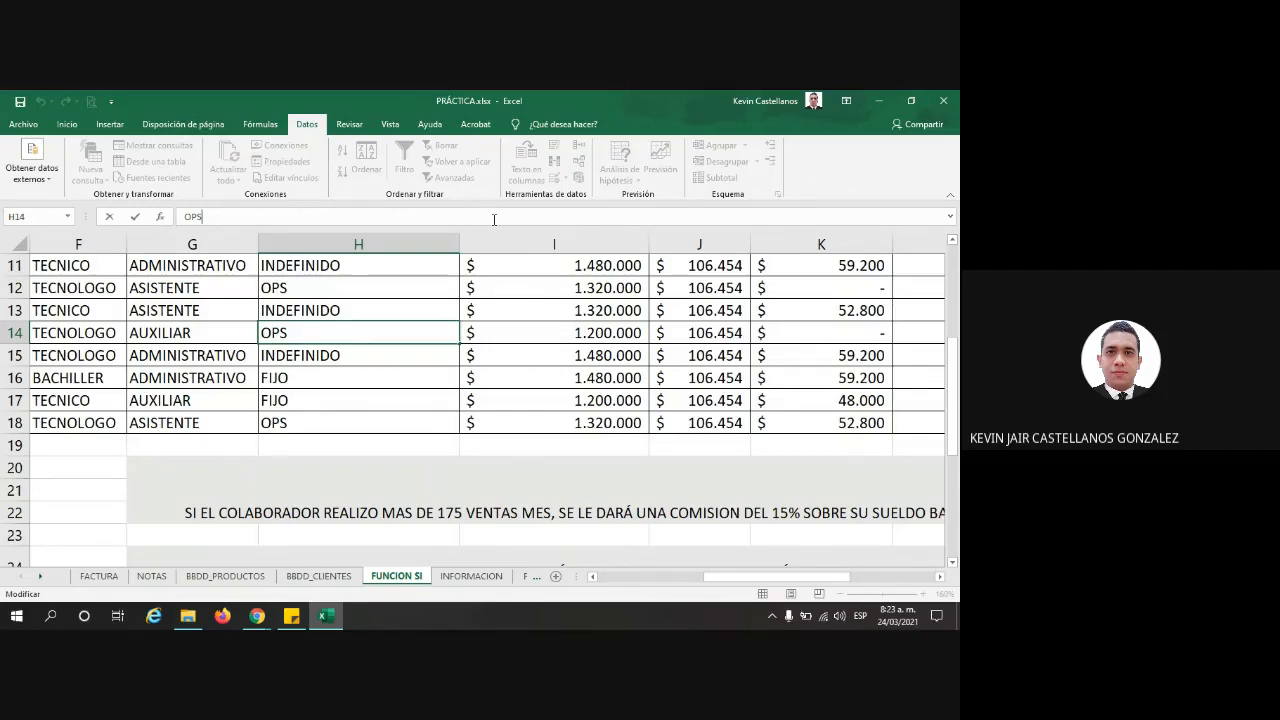
pyautogui.click(354, 420)
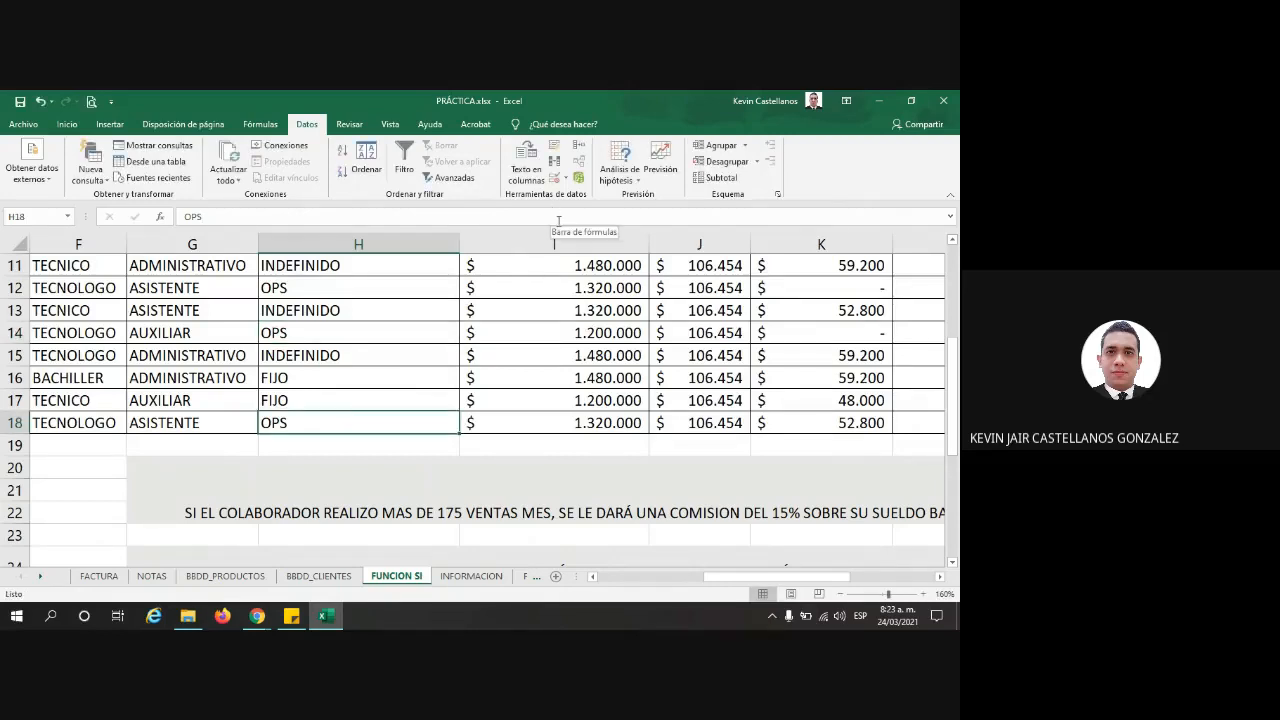
pyautogui.click(559, 218)
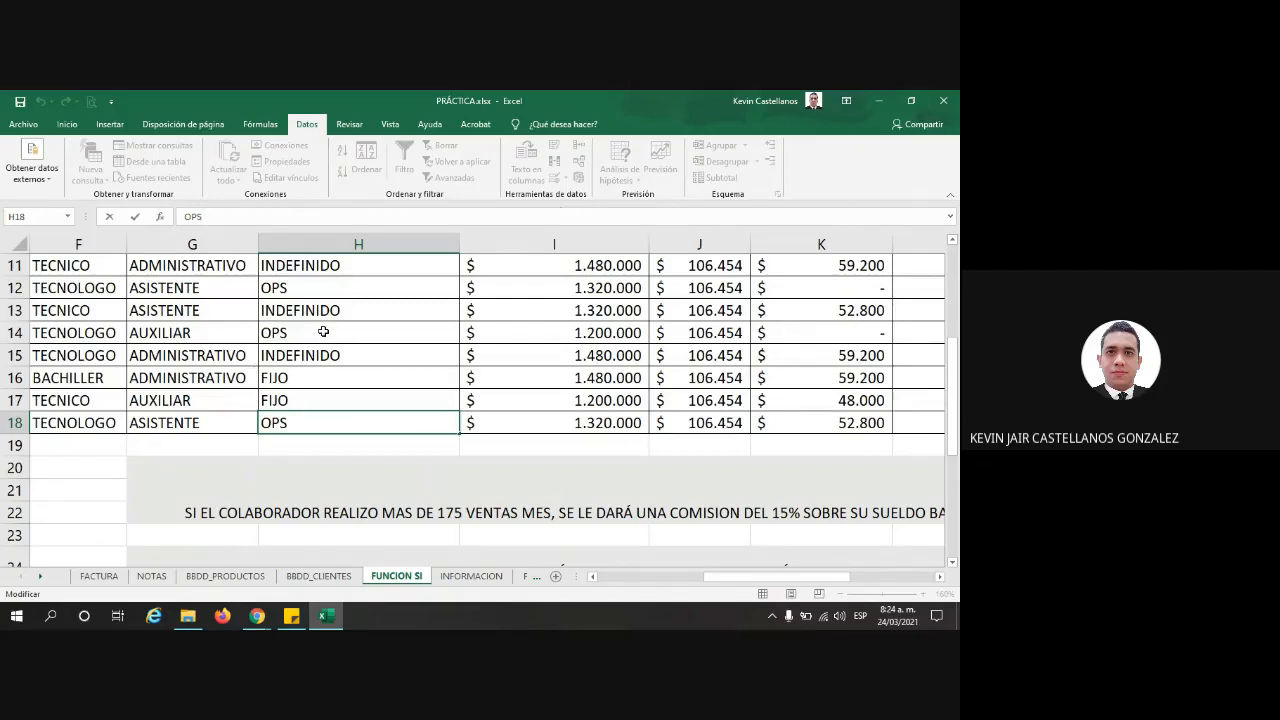
pyautogui.click(499, 215)
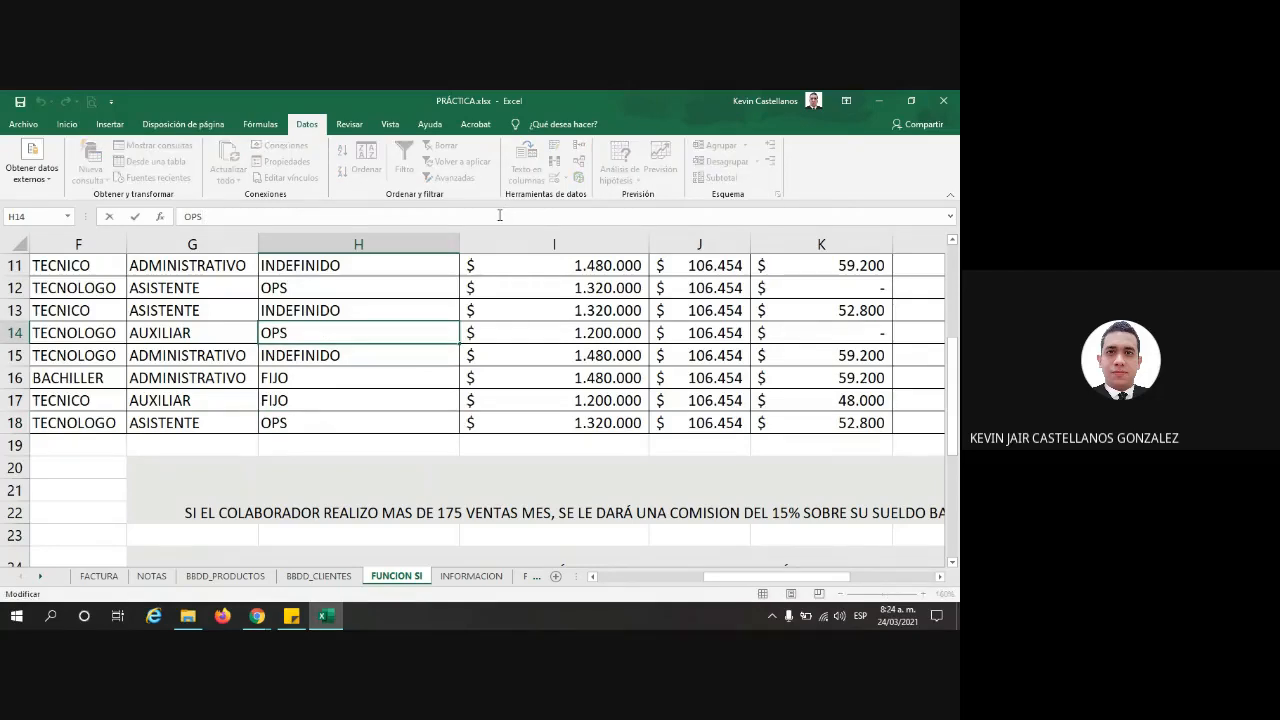
pyautogui.click(353, 423)
pyautogui.click(476, 217)
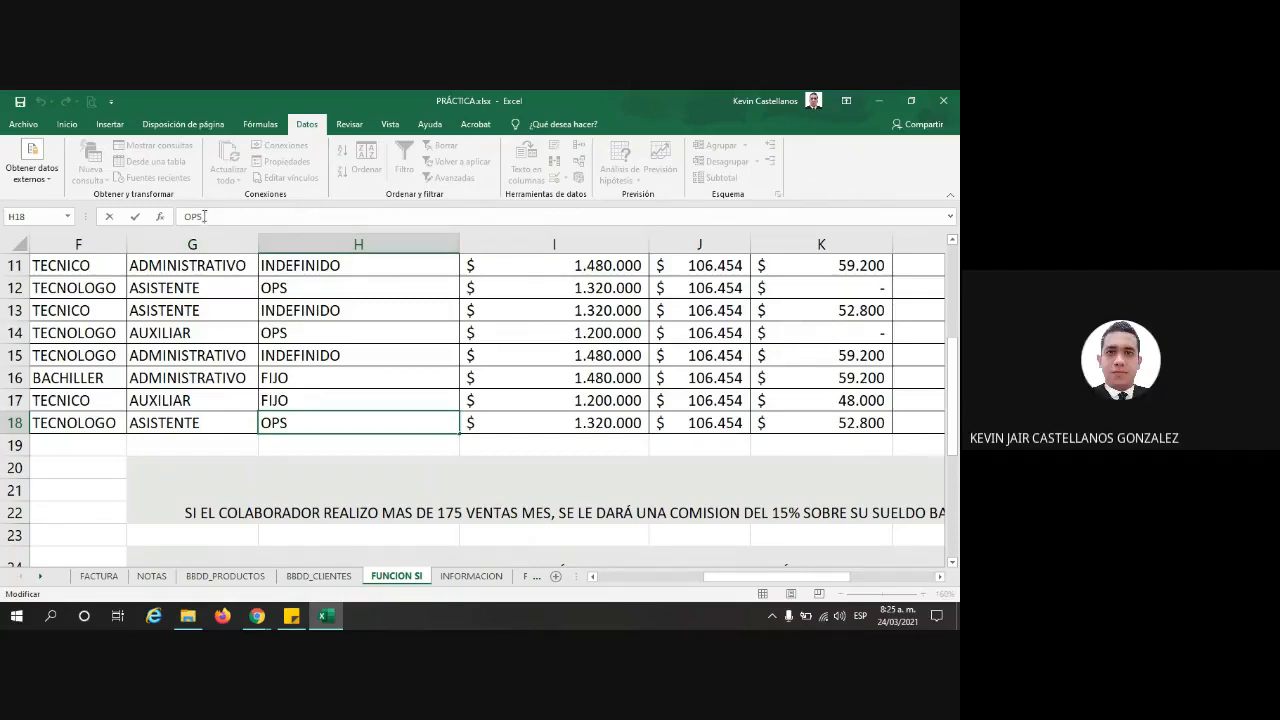
pyautogui.doubleClick(361, 434)
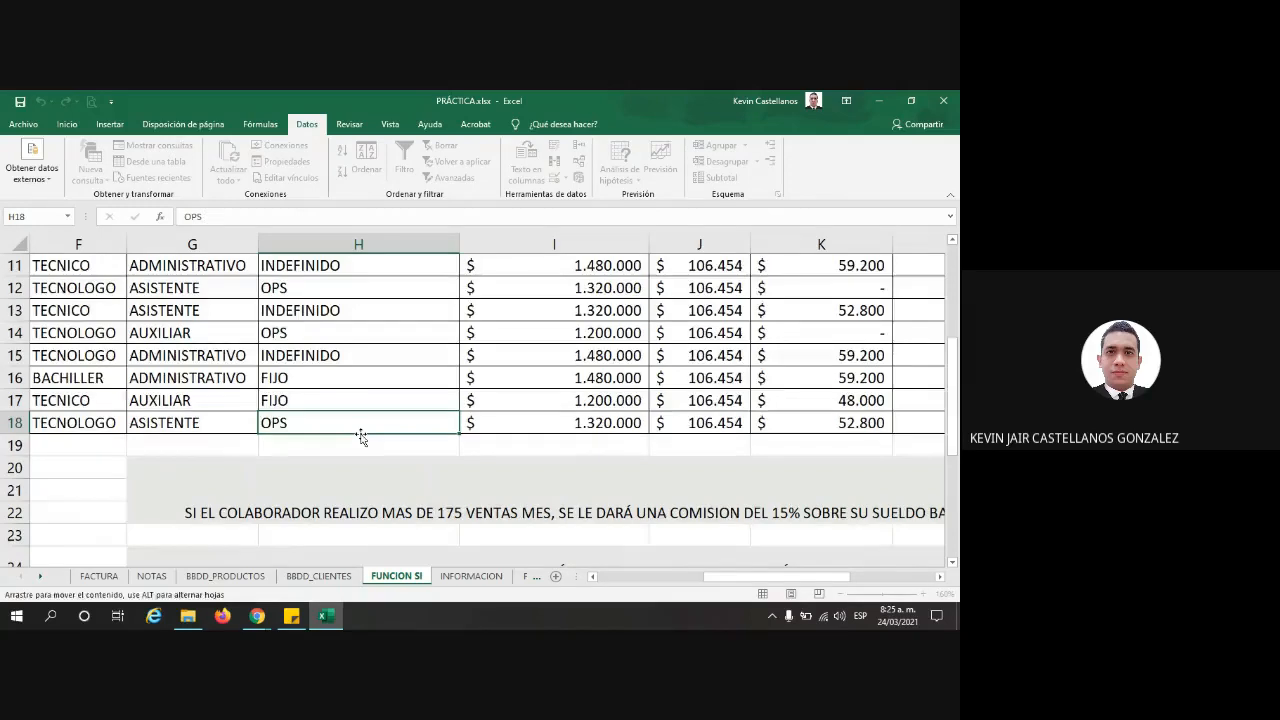
# Step: Delete the extra trailing space after OPS in H18 and check the contract types in H8:H18
pyautogui.scroll(1, 357, 432)
pyautogui.scroll(2, 353, 428)
pyautogui.doubleClick(288, 467)
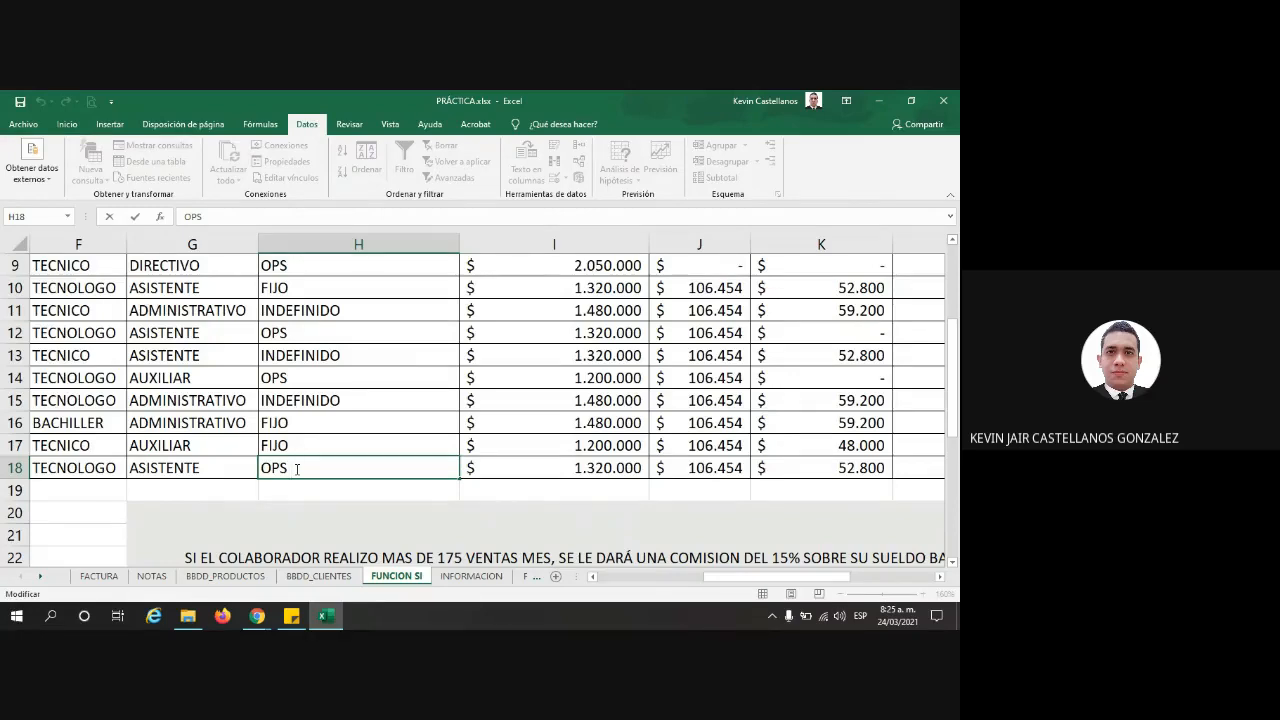
pyautogui.press('BackSpace')
pyautogui.hotkey('ctrl', 'Return')
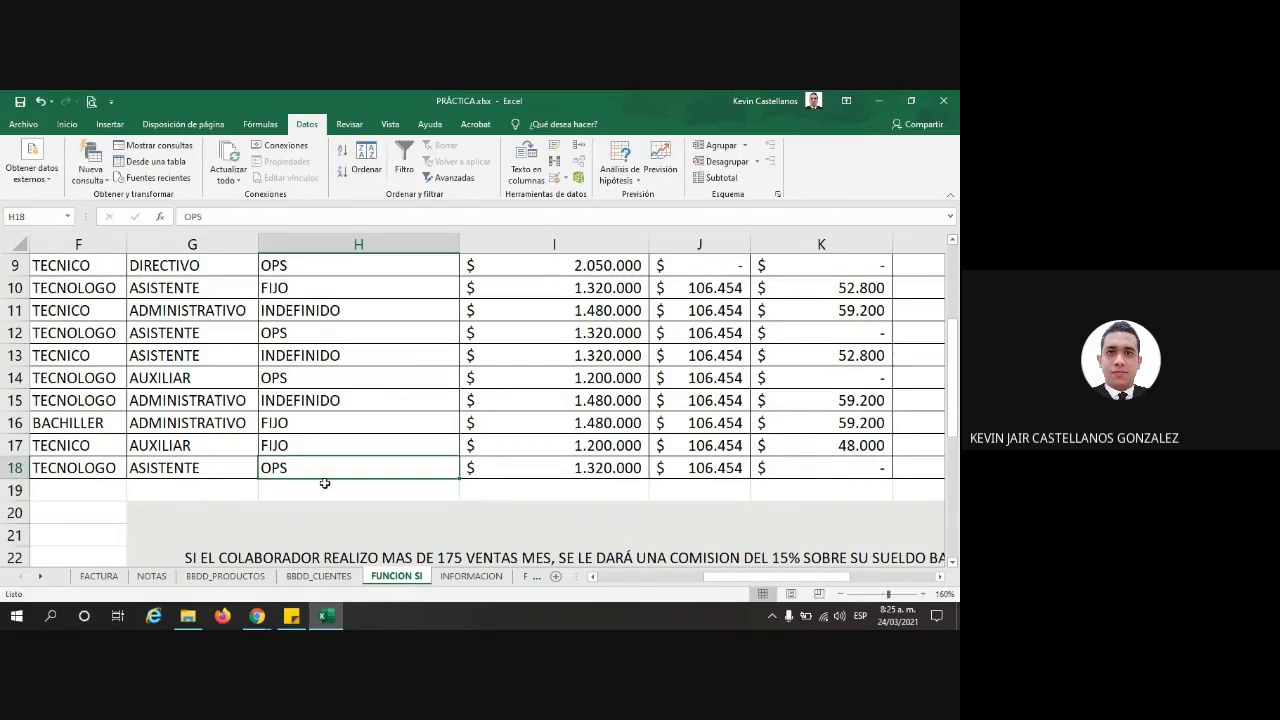
pyautogui.scroll(1, 486, 411)
pyautogui.scroll(1, 486, 411)
pyautogui.moveTo(300, 310); pyautogui.dragTo(317, 530)
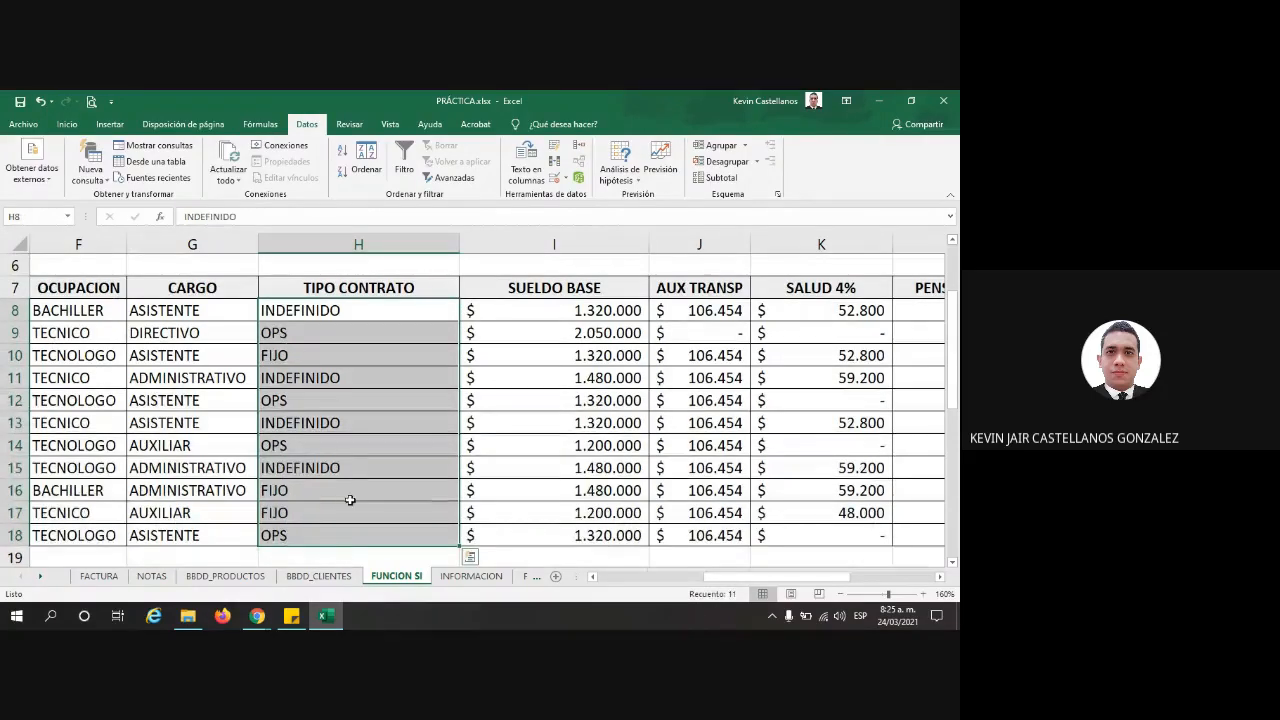
pyautogui.click(295, 534)
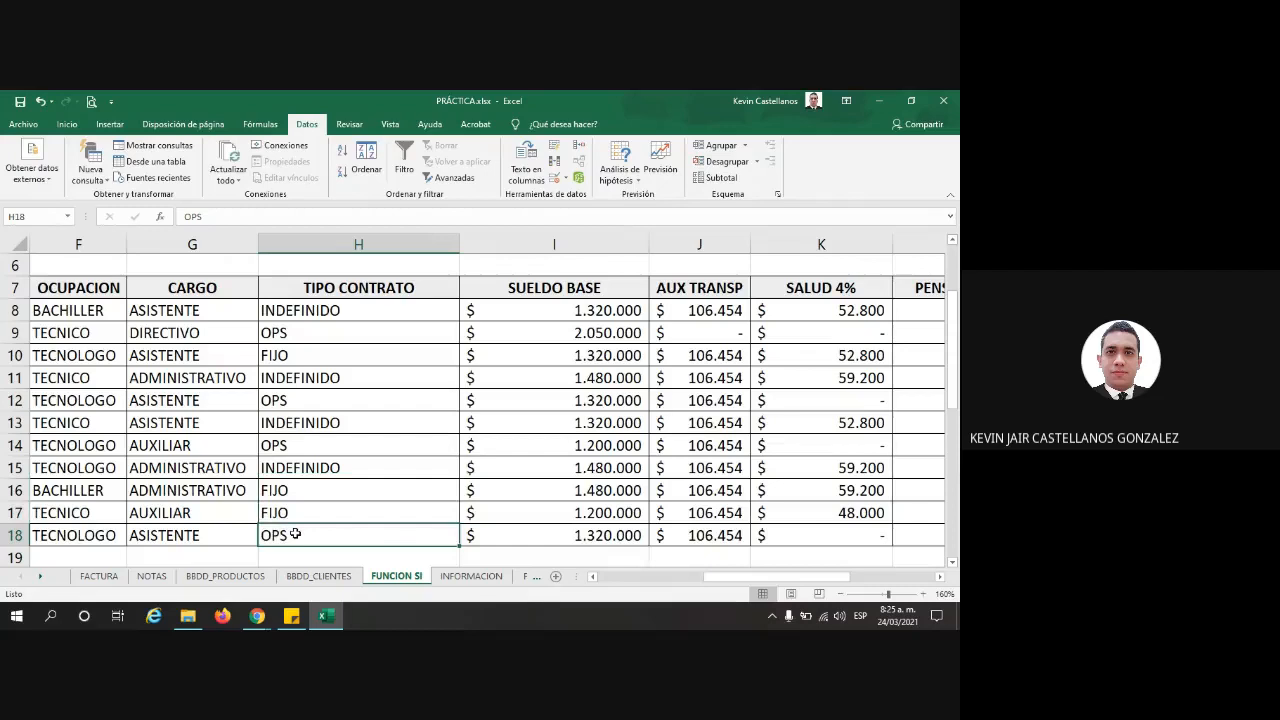
# Step: Re-enter OPS with a trailing space in H18 and compare it with the SALUD 4% formula in K18
pyautogui.write('OP')
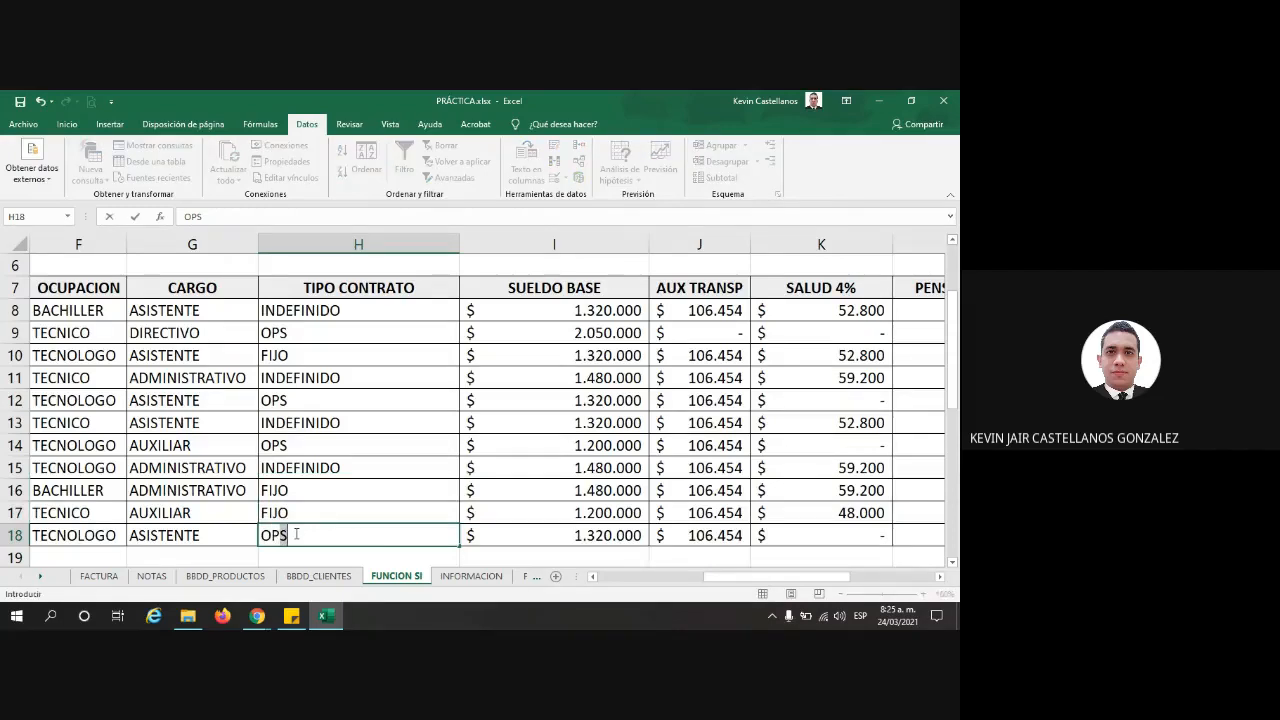
pyautogui.write('S')
pyautogui.press('Return')
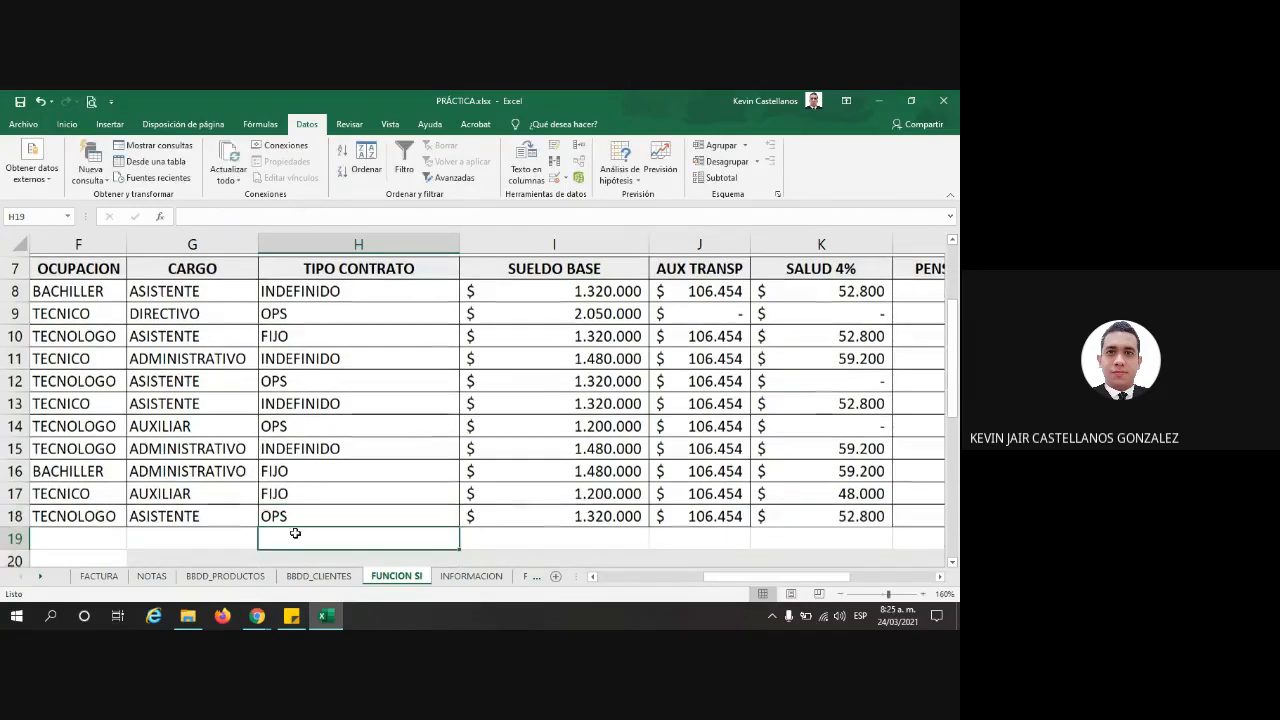
pyautogui.click(824, 518)
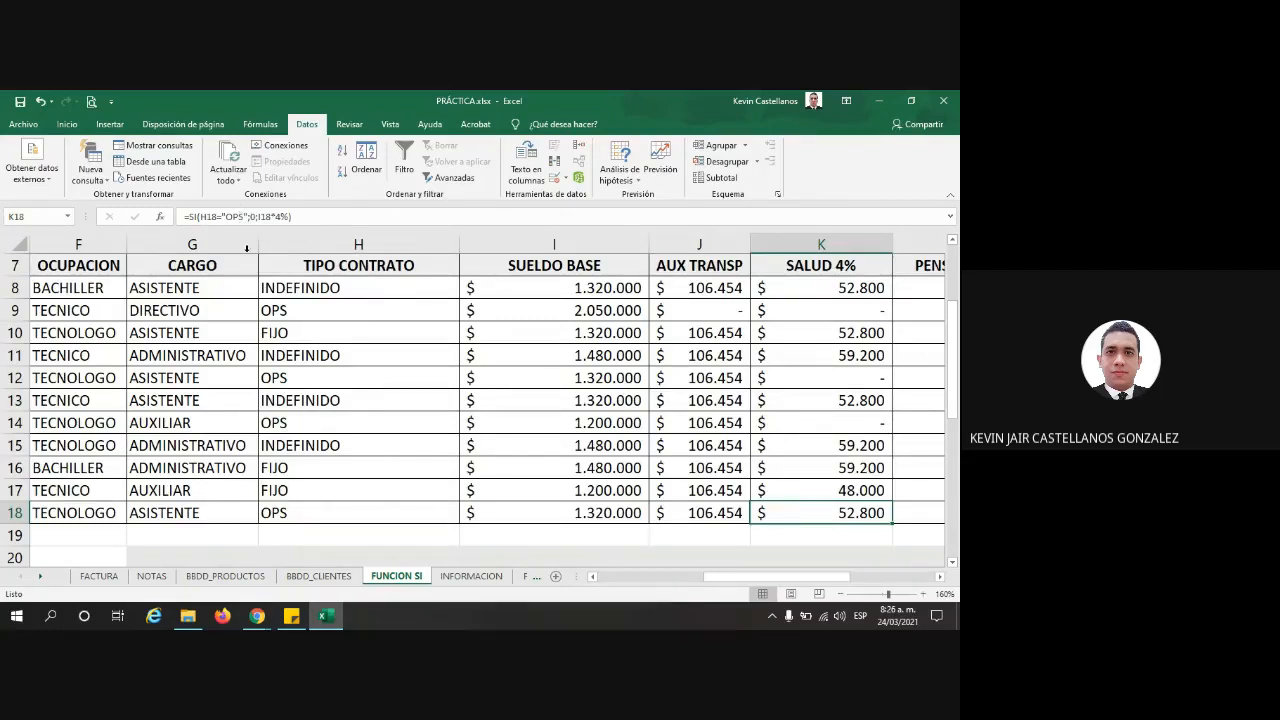
pyautogui.click(296, 513)
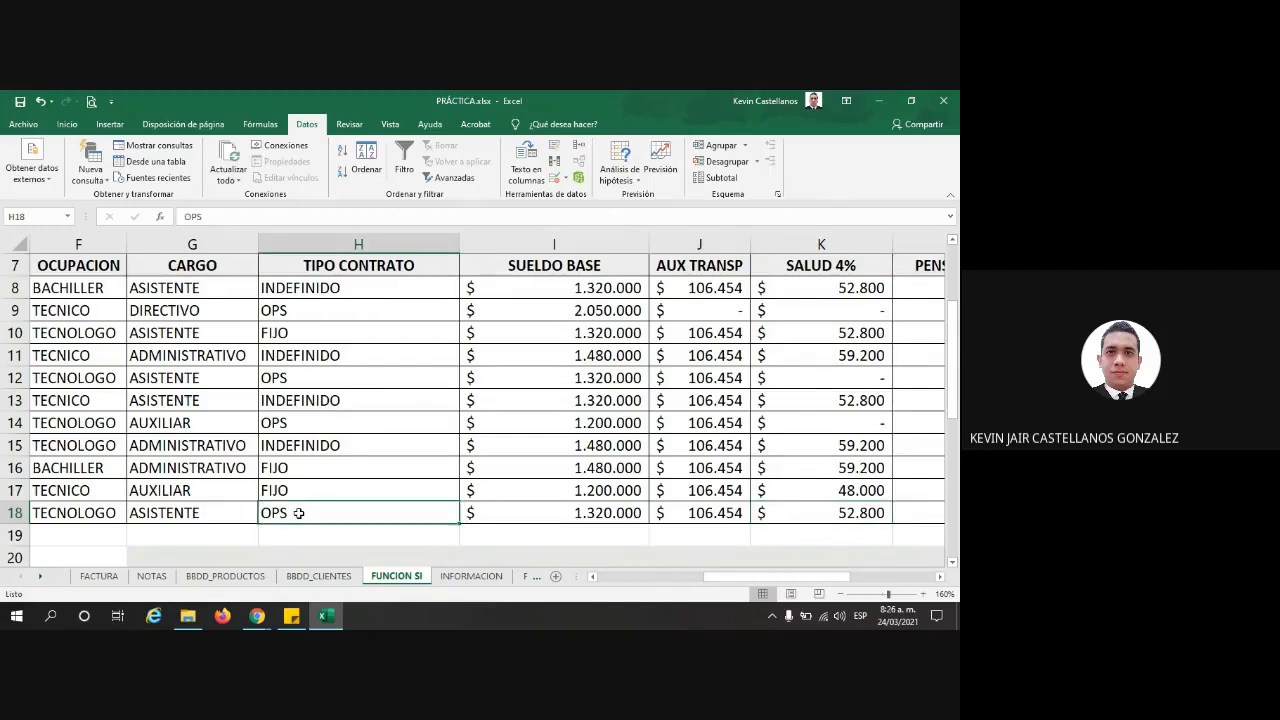
pyautogui.click(815, 514)
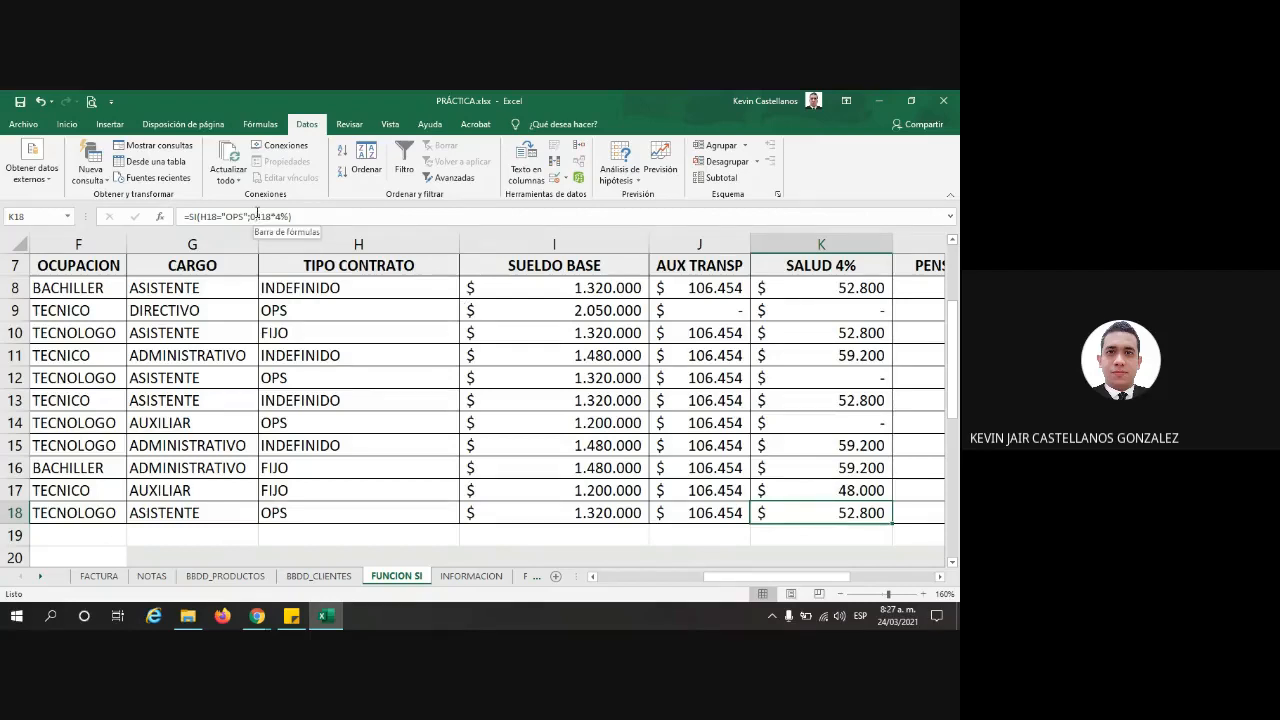
# Step: Examine the SALUD 4% formula in K18, checking its I18*4% argument and its "OPS" condition against the contract type in H18
pyautogui.doubleClick(257, 213)
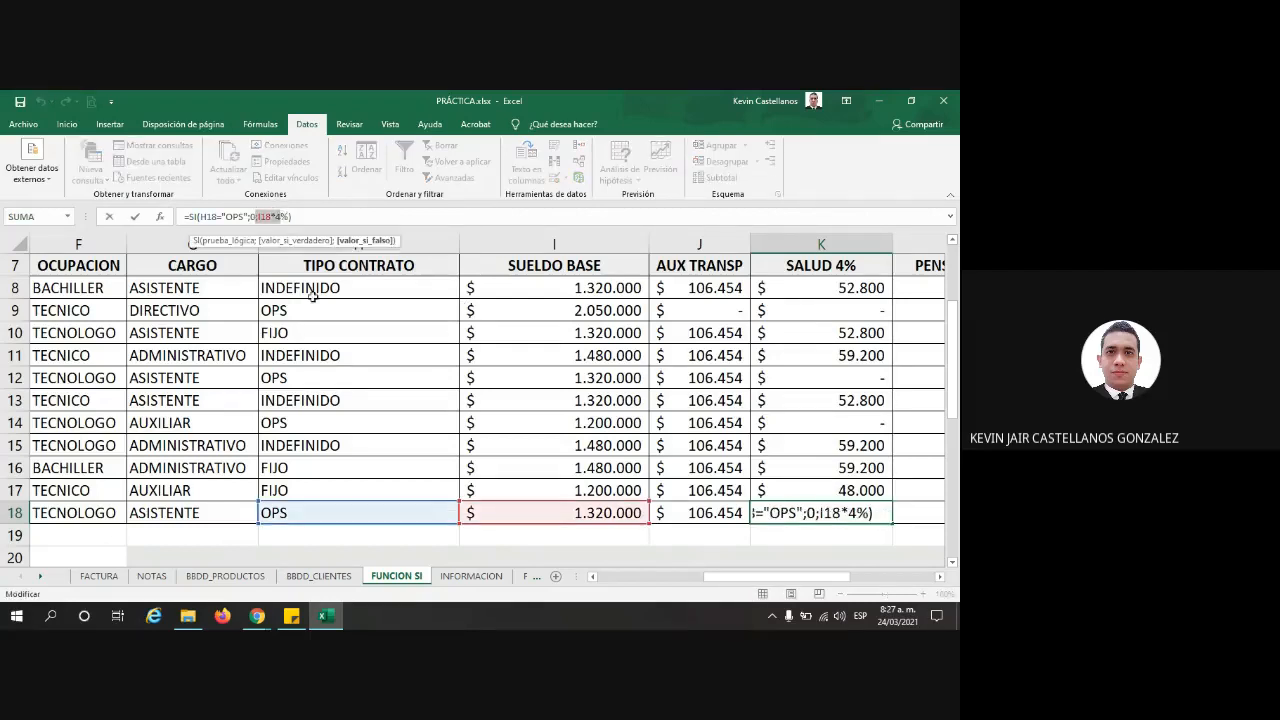
pyautogui.press('Escape')
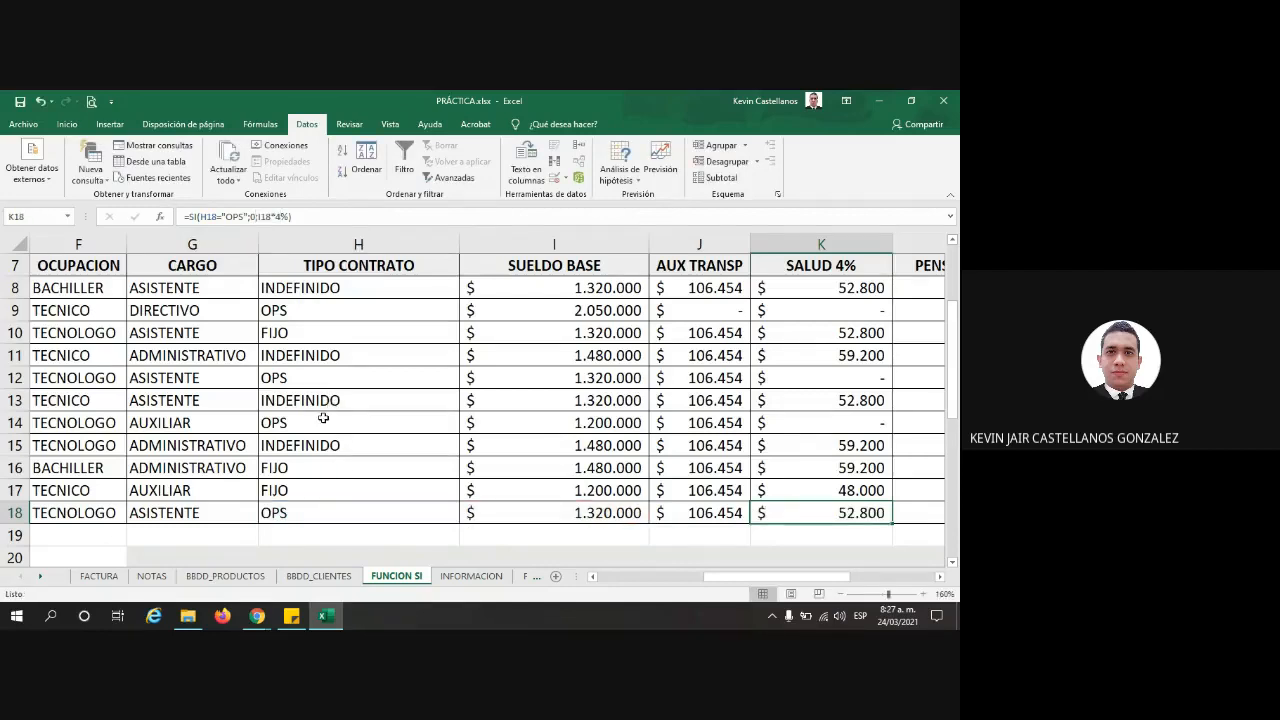
pyautogui.scroll(-2, 323, 417)
pyautogui.scroll(1, 323, 415)
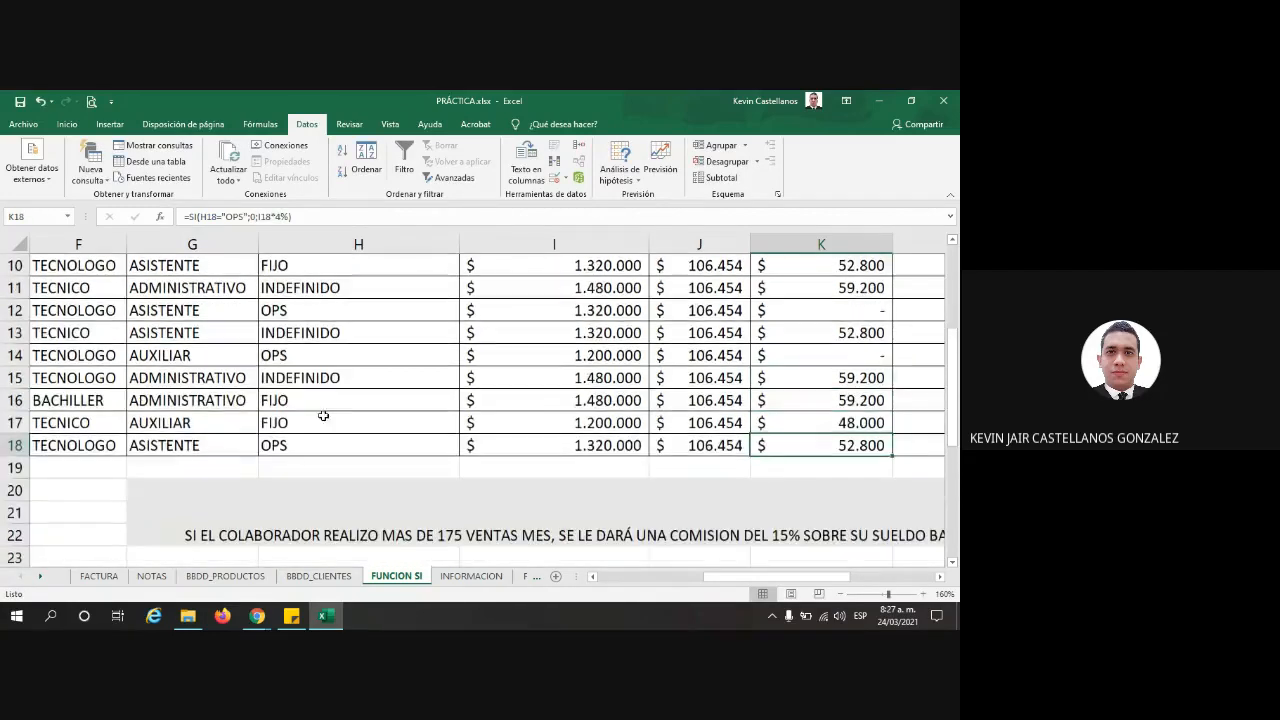
pyautogui.click(313, 447)
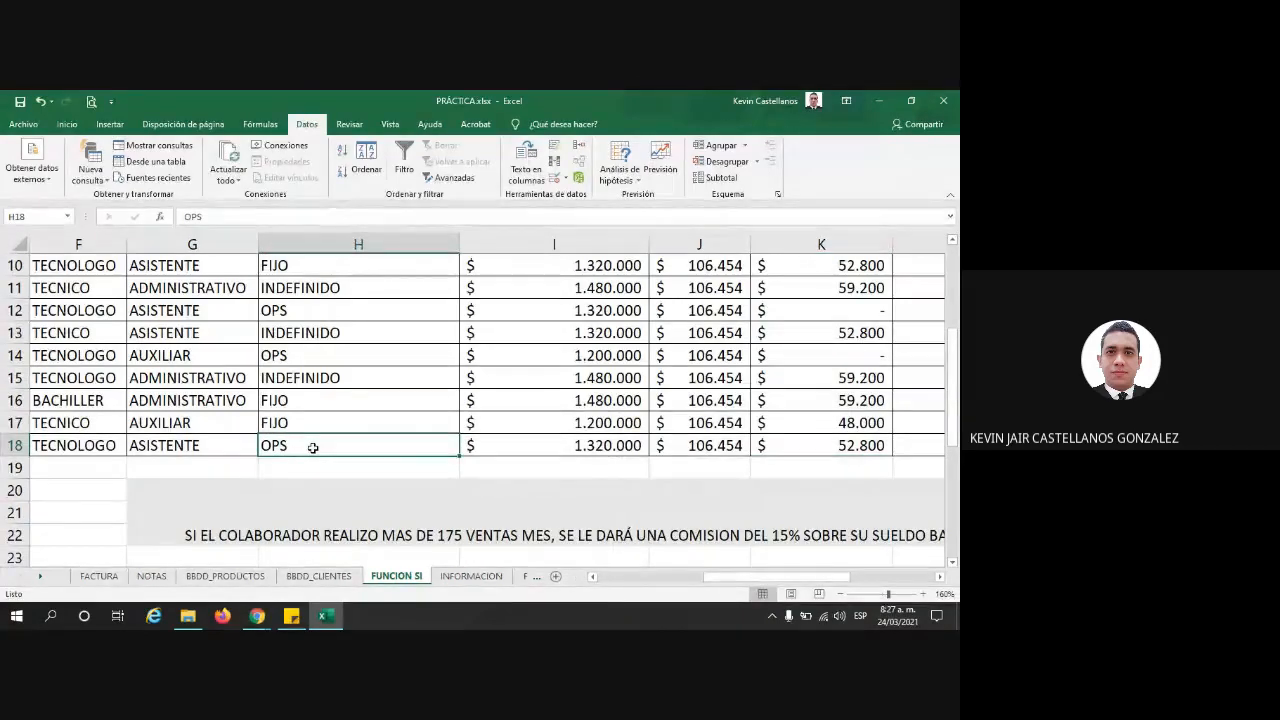
pyautogui.click(817, 441)
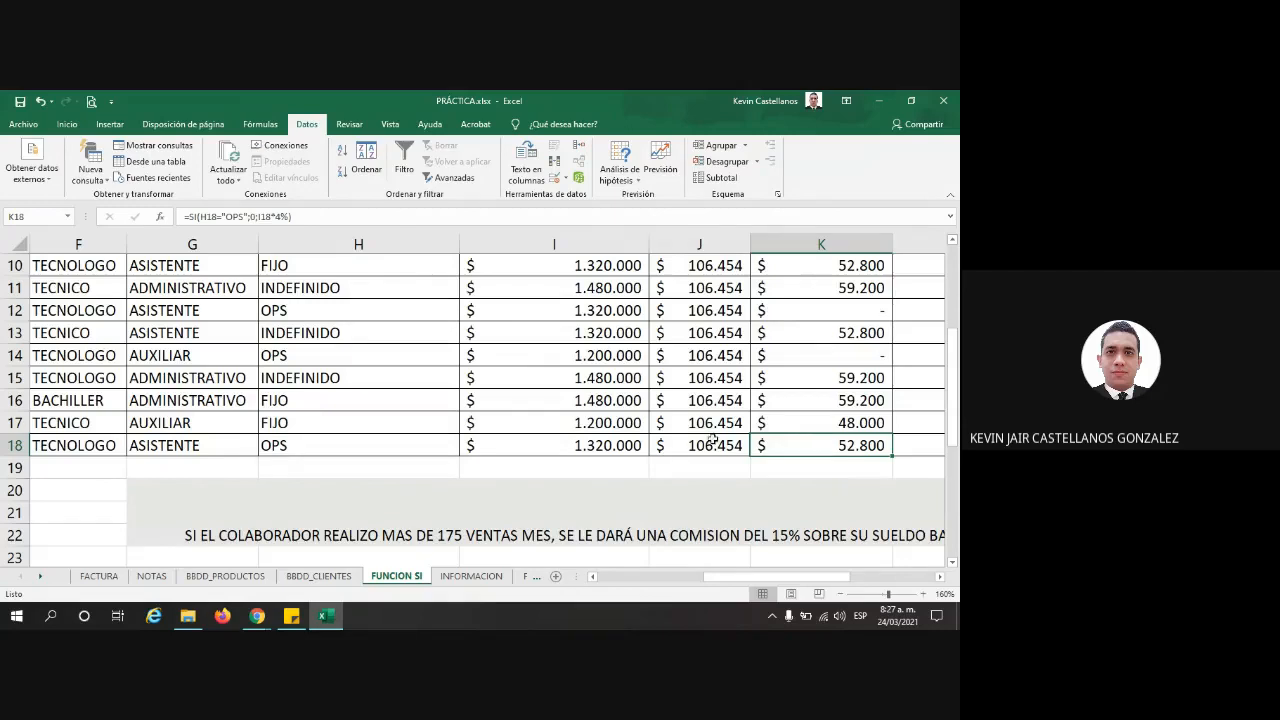
pyautogui.doubleClick(810, 442)
pyautogui.moveTo(817, 445); pyautogui.dragTo(846, 445)
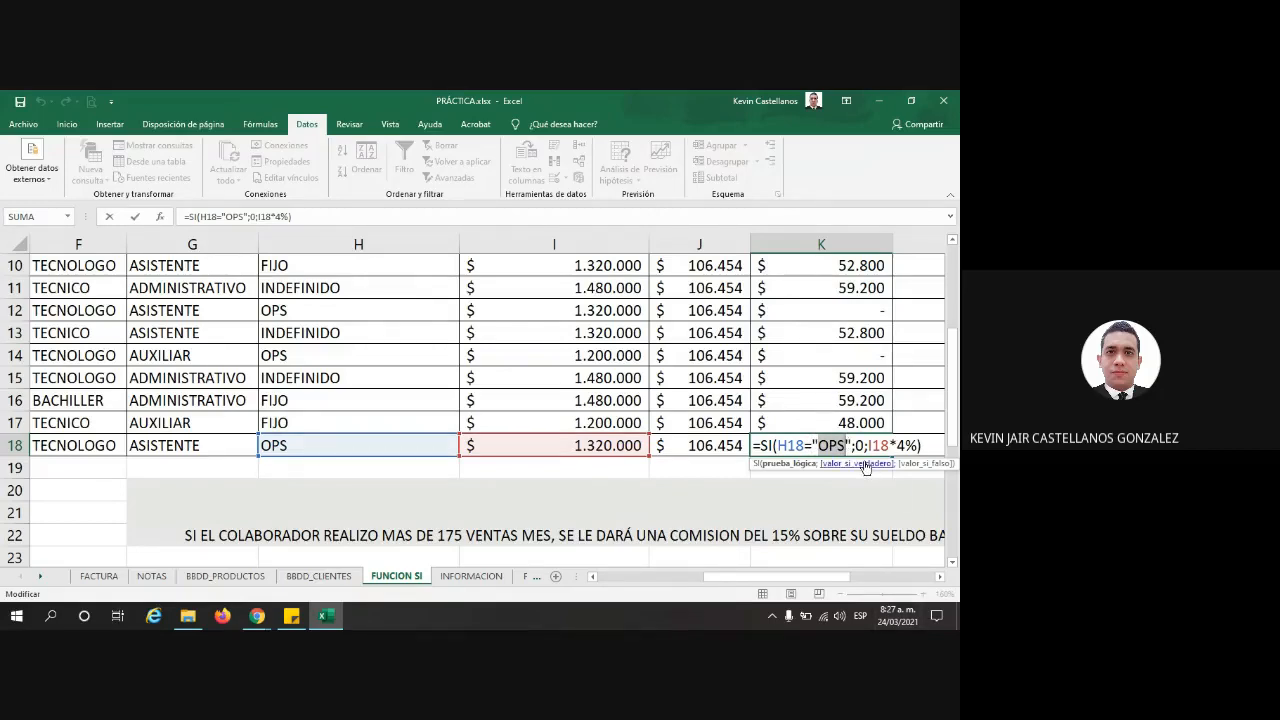
# Step: Replace the contract type in H18 with HOLA and check the SALUD 4% cell K18
pyautogui.click(300, 449)
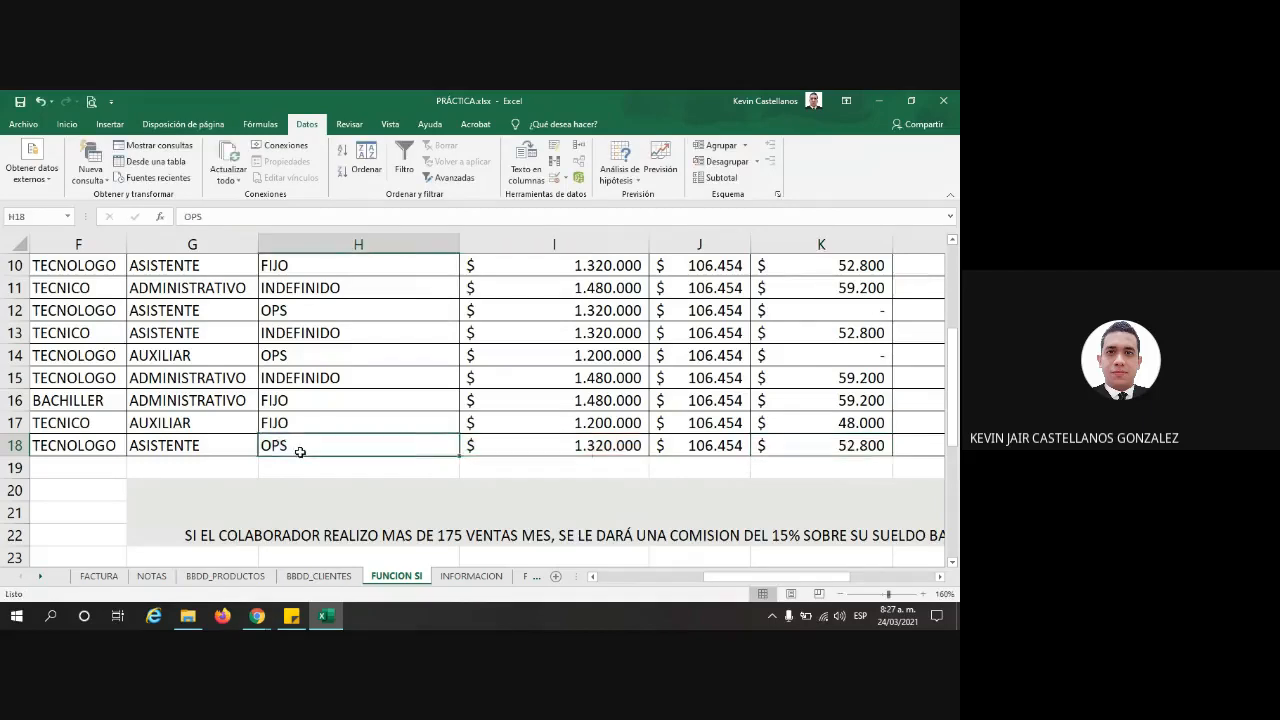
pyautogui.write('HOLA')
pyautogui.press('Return')
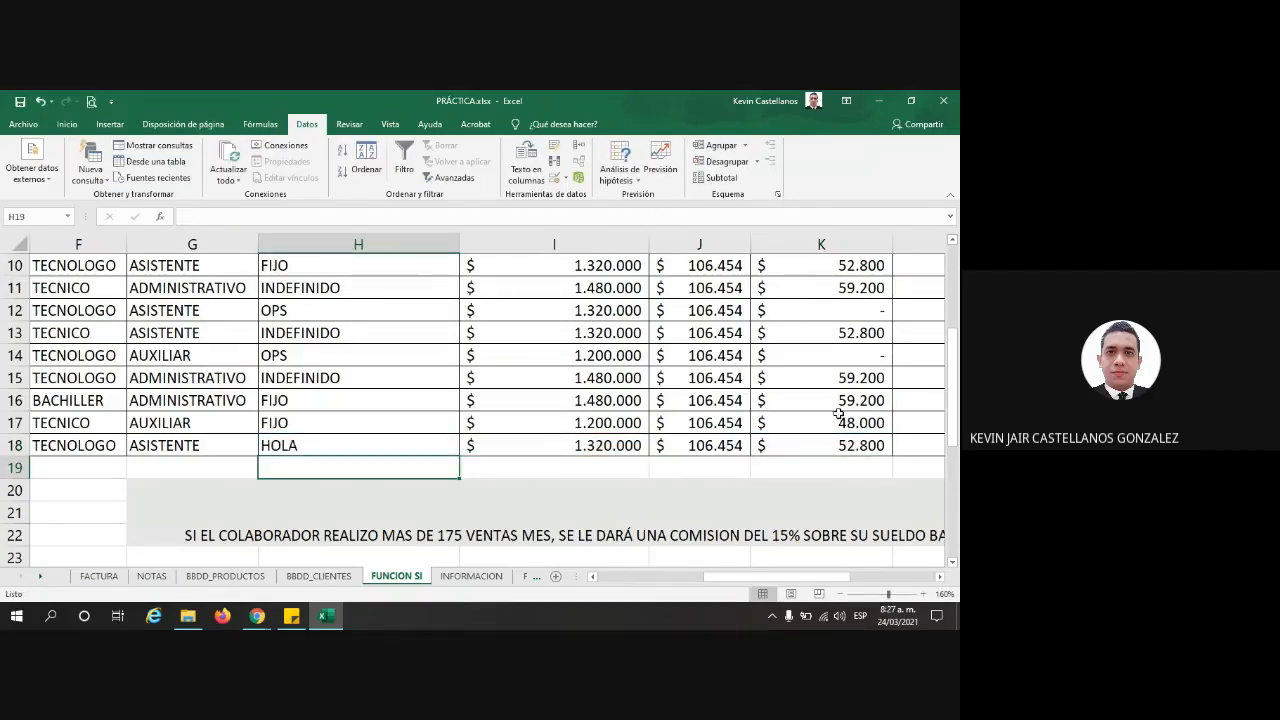
pyautogui.click(809, 439)
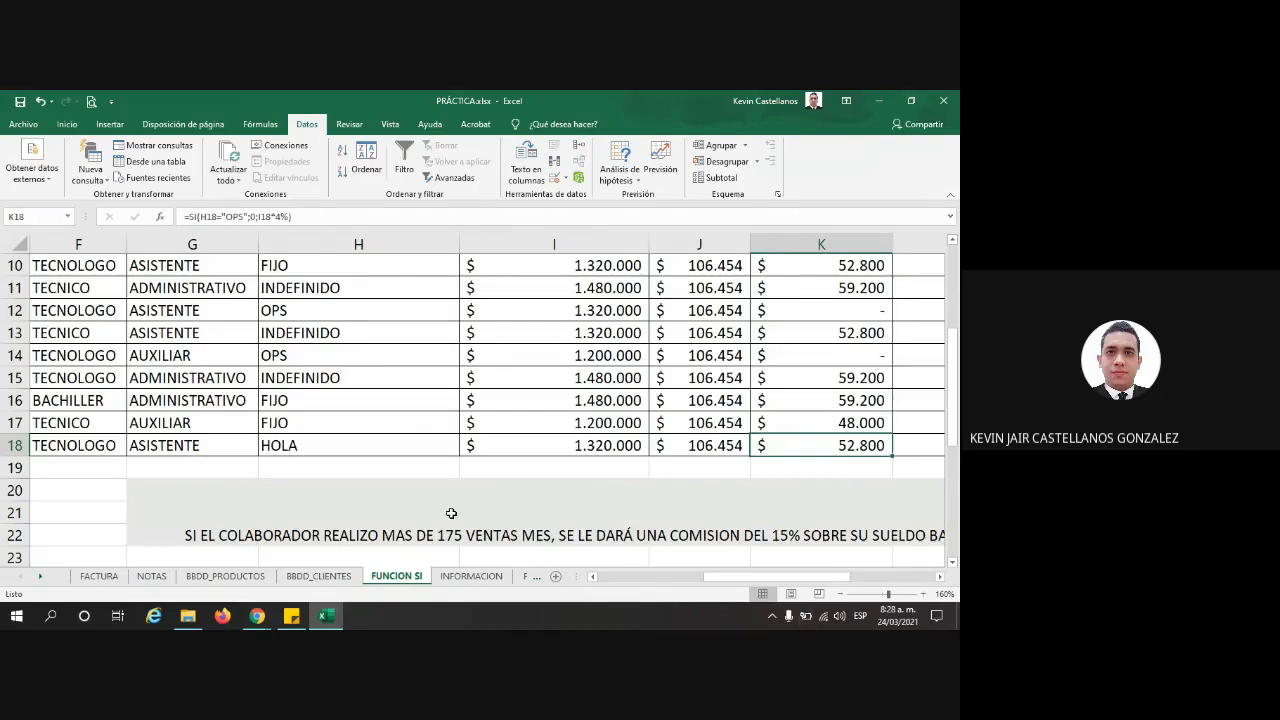
# Step: Set the contract type in H18 to OPS without any trailing space
pyautogui.click(306, 442)
pyautogui.write('OPS')
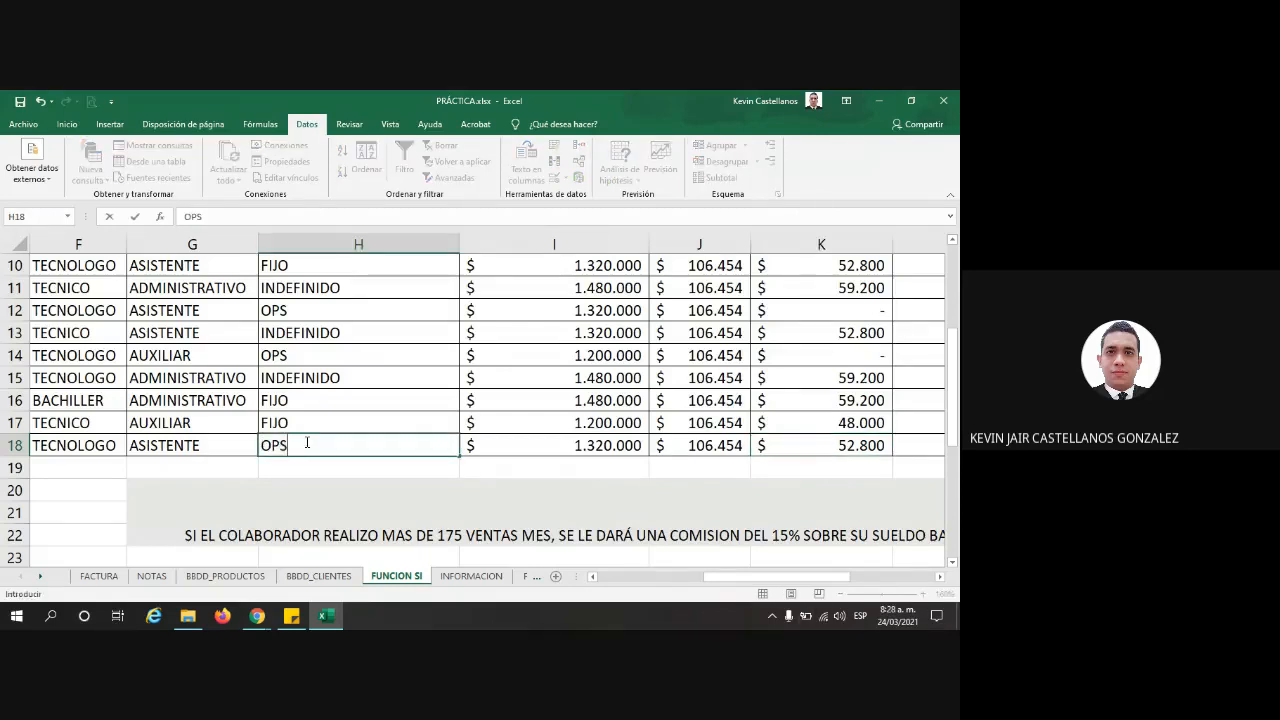
pyautogui.press('Return')
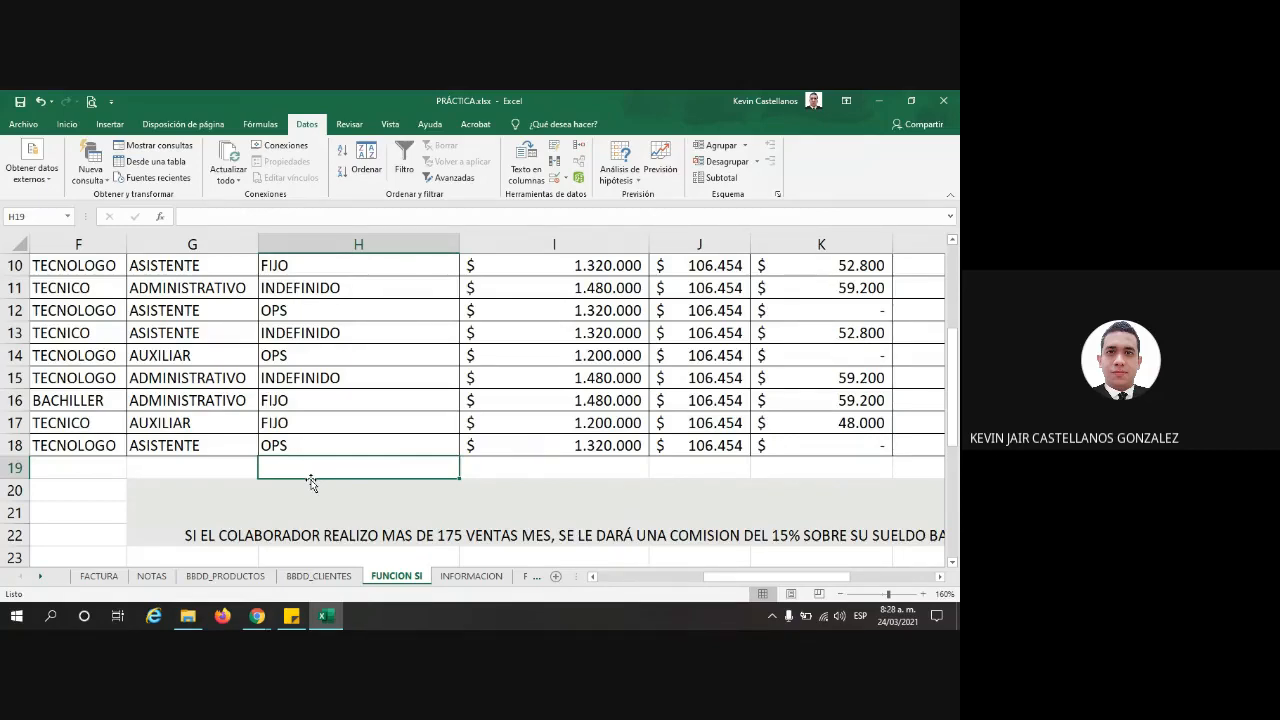
# Step: Remove the I18*4% false result and closing parenthesis from the SALUD 4% formula in K18, leaving =SI(H18="OPS";0;
pyautogui.click(809, 448)
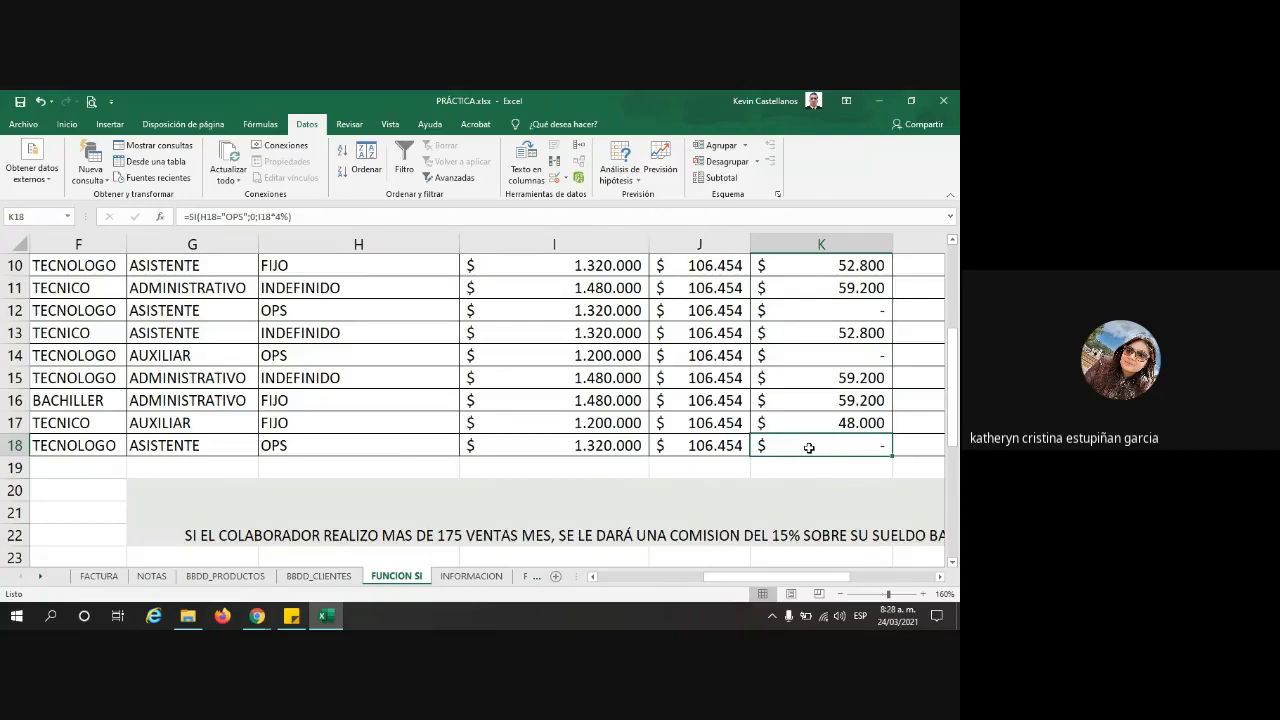
pyautogui.doubleClick(809, 447)
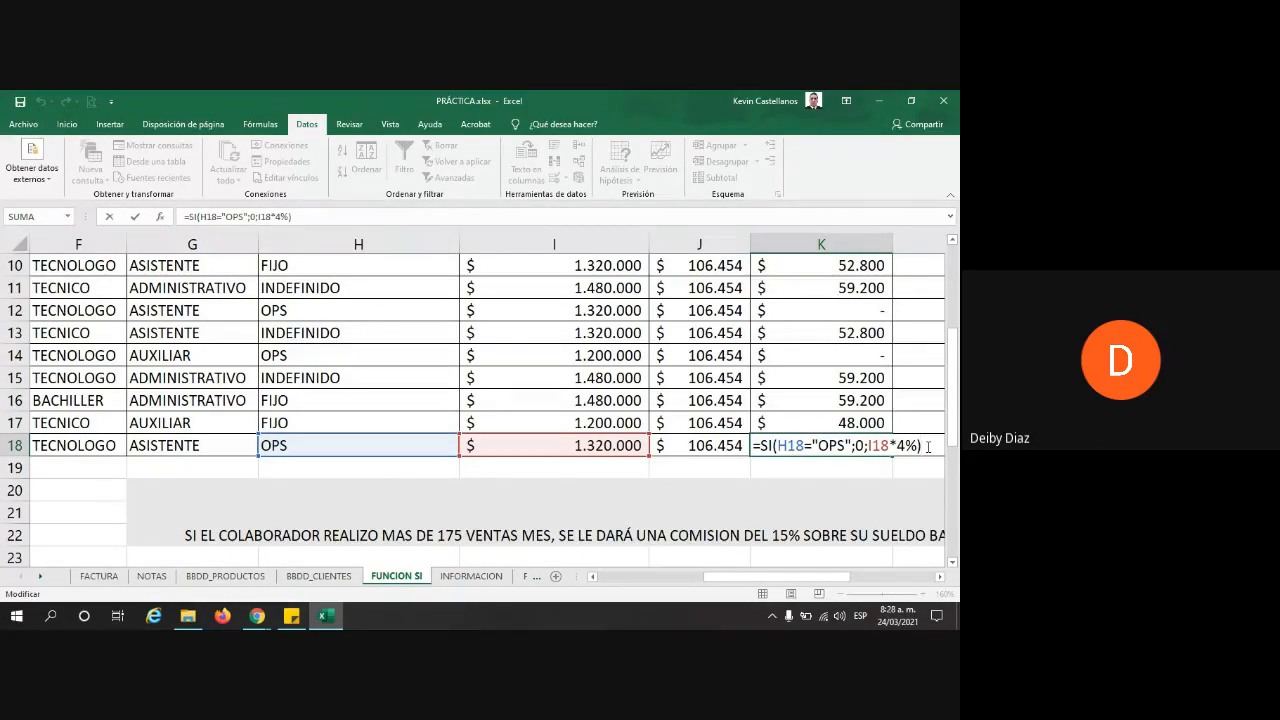
pyautogui.press('BackSpace')
pyautogui.press('BackSpace')
pyautogui.press('BackSpace')
pyautogui.press('BackSpace')
pyautogui.press('BackSpace')
pyautogui.press('BackSpace')
pyautogui.press('BackSpace')
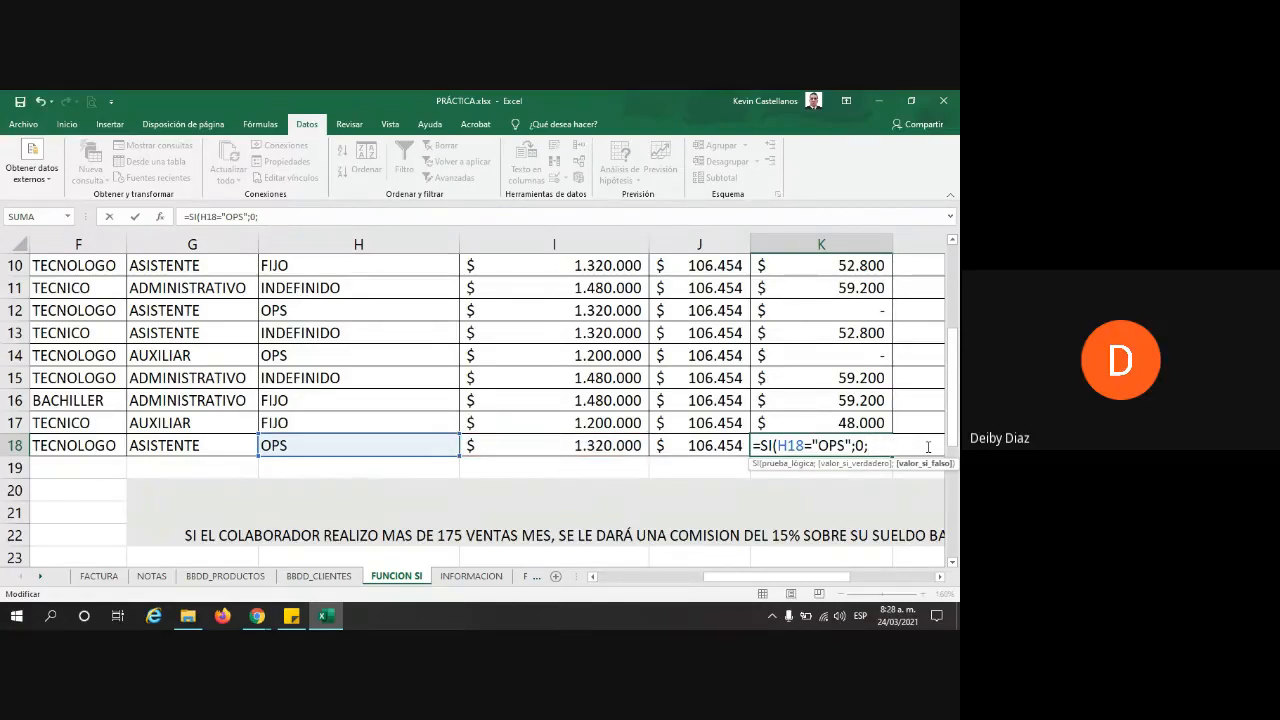
# Step: Nest a second SI in the K18 formula that tests H18="INDEFINIDO" and returns I18*4% when true
pyautogui.write('SI(')
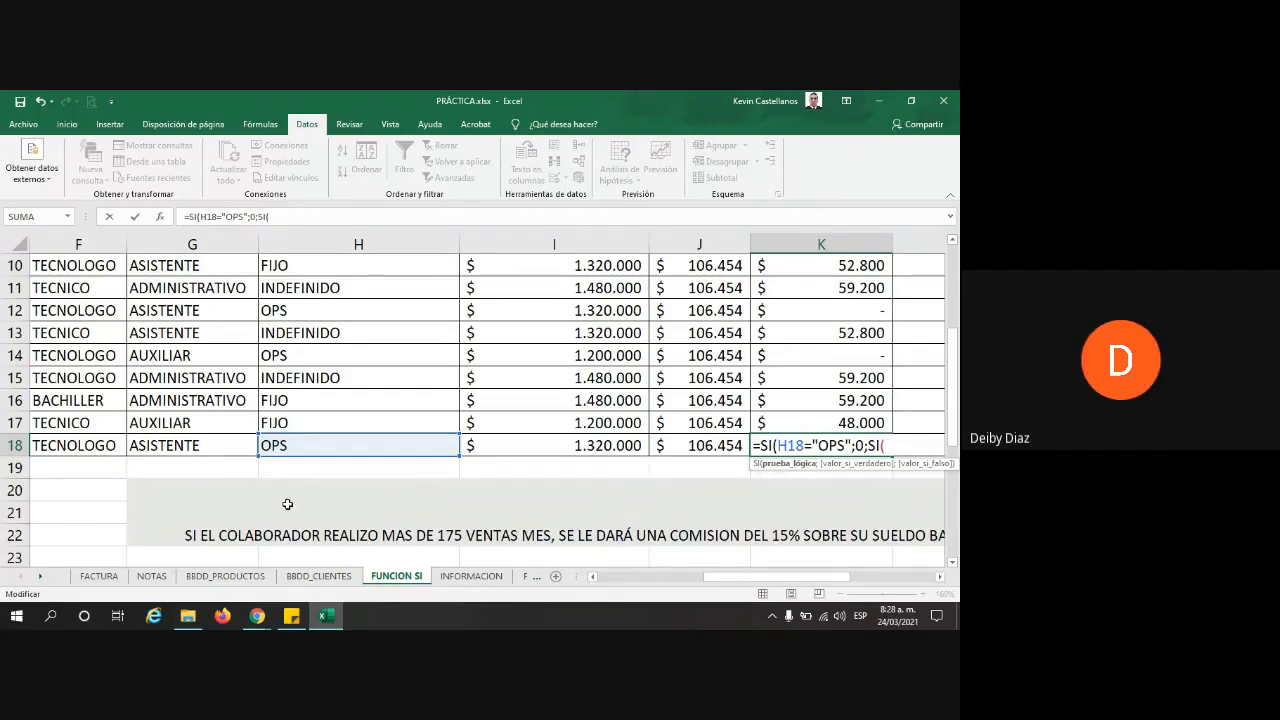
pyautogui.click(366, 451)
pyautogui.write('="')
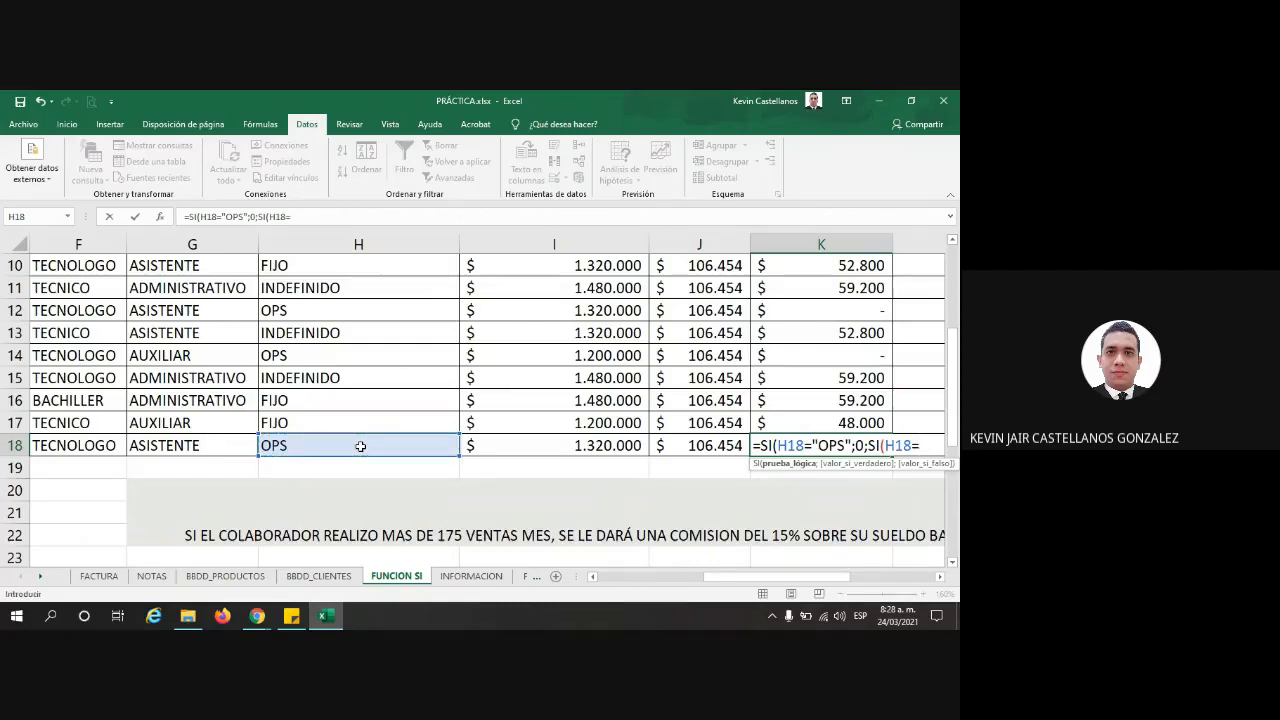
pyautogui.write('INDE')
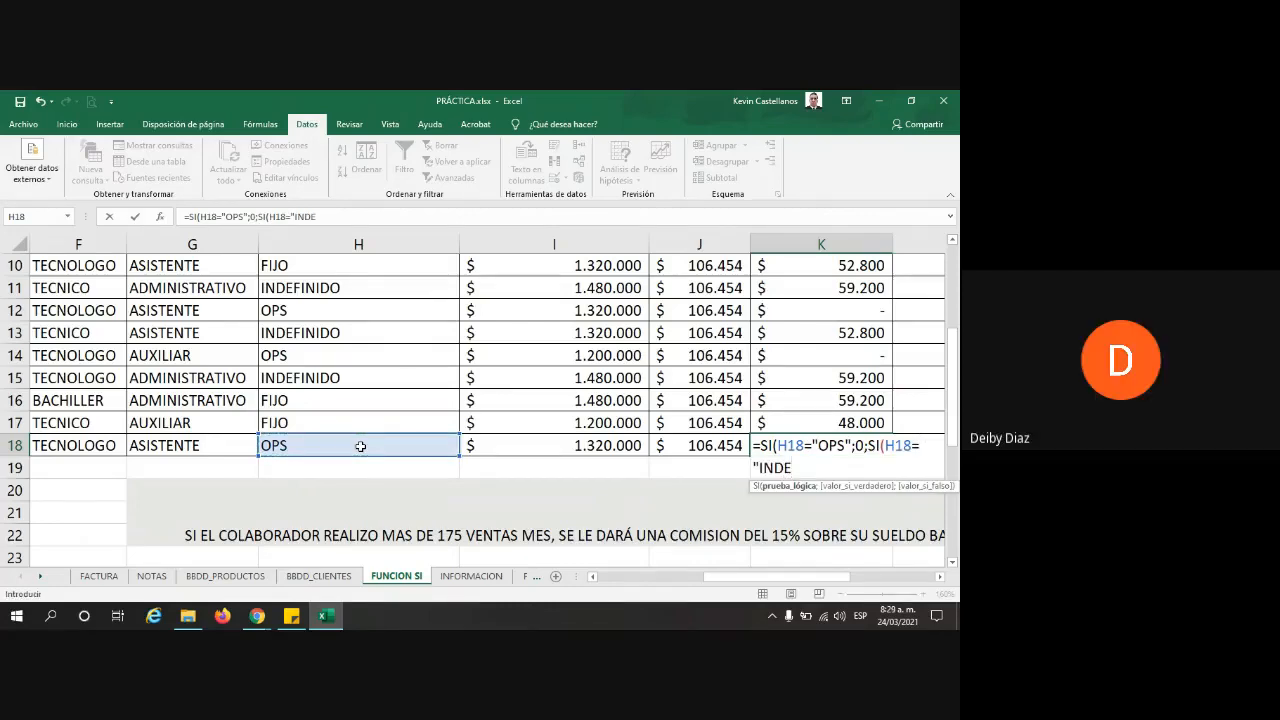
pyautogui.write('FINIDO";')
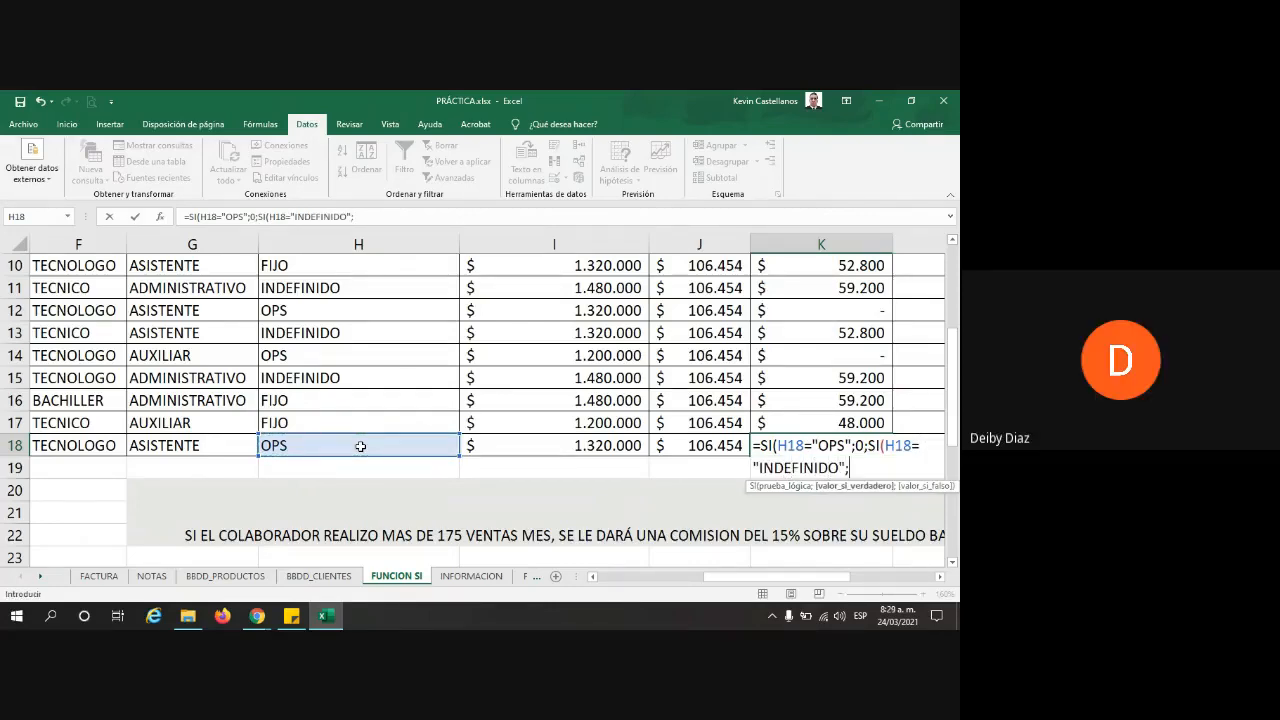
pyautogui.click(519, 450)
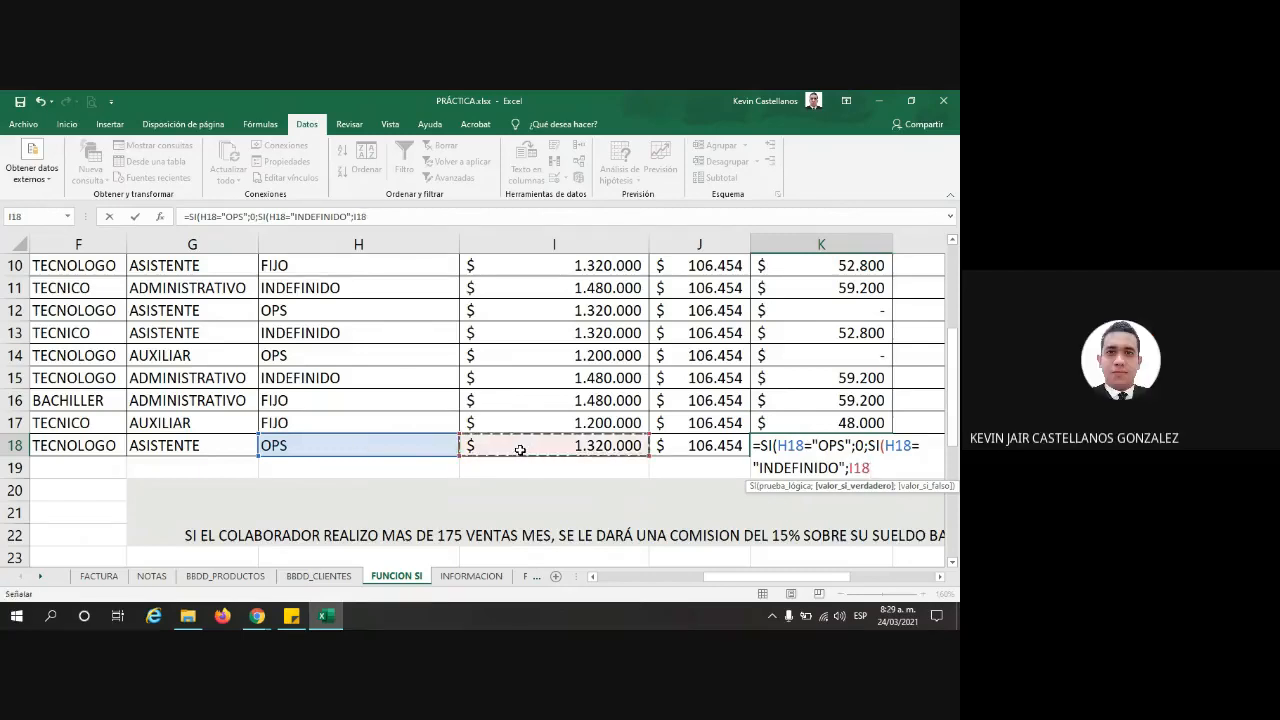
pyautogui.write('*4%;')
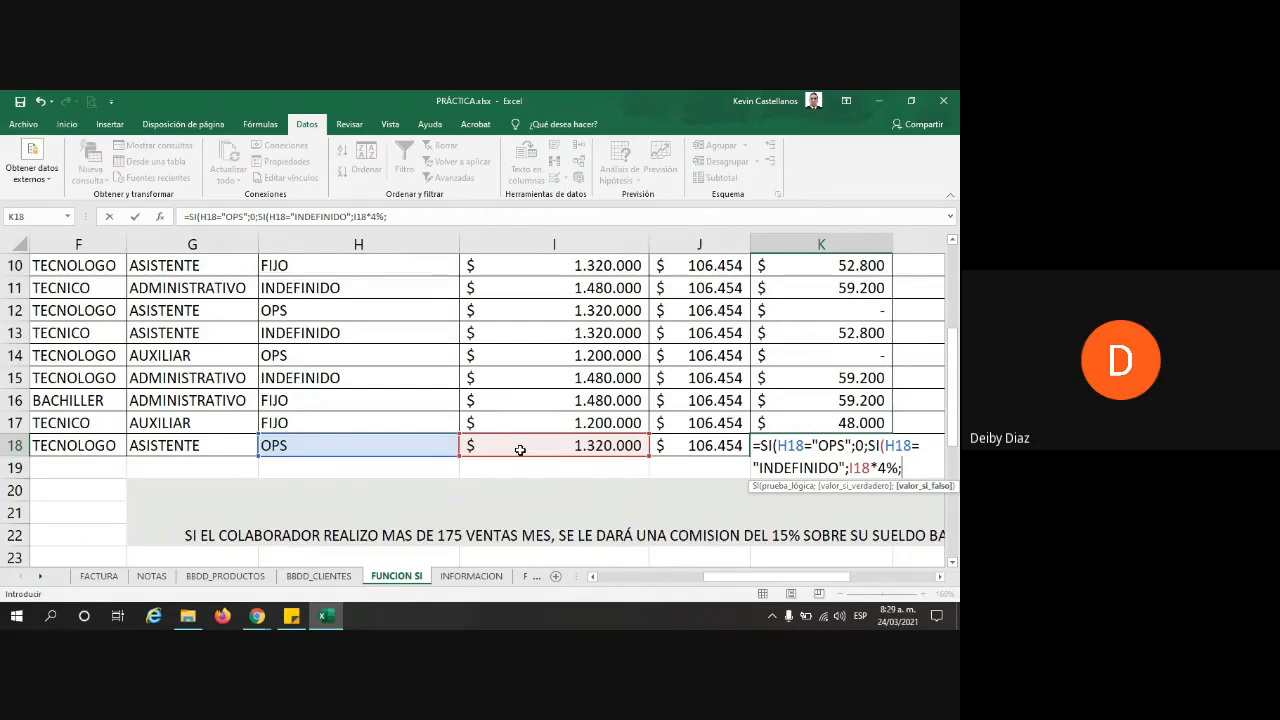
# Step: Complete the K18 formula with a third nested SI that returns I18*4% if H18="FIJO" and 0 otherwise
pyautogui.write('SI')
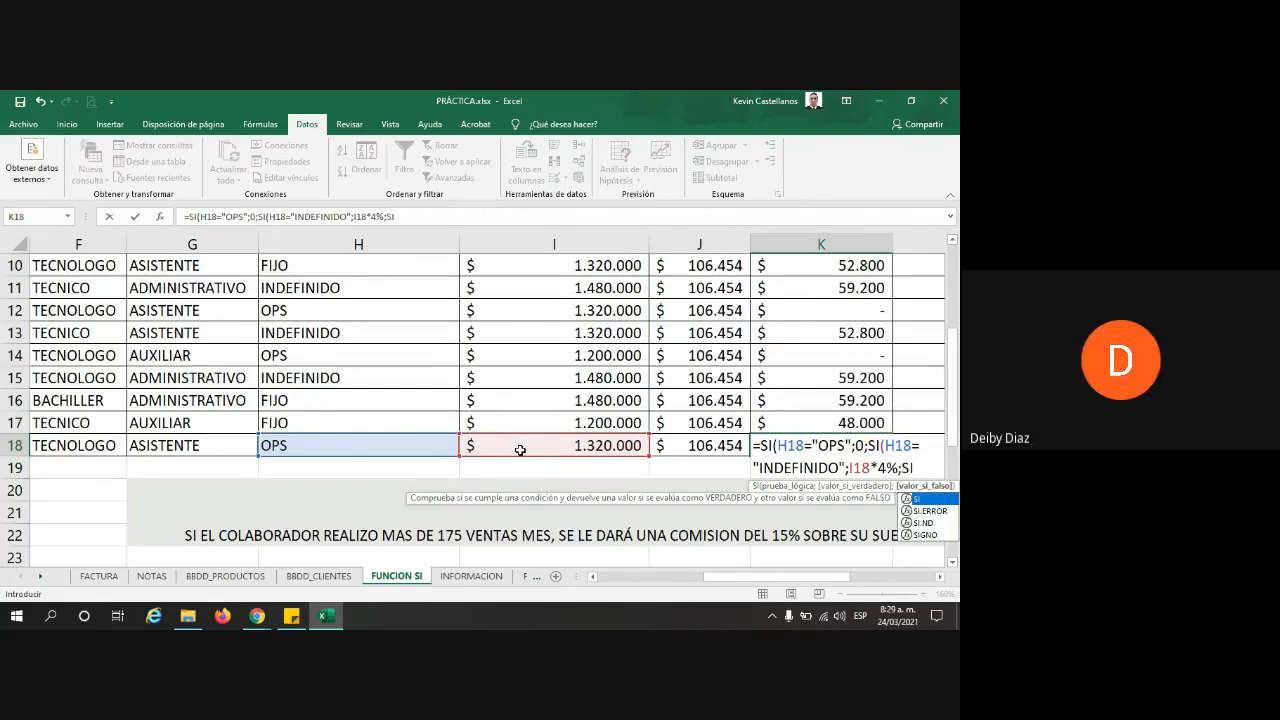
pyautogui.write('(')
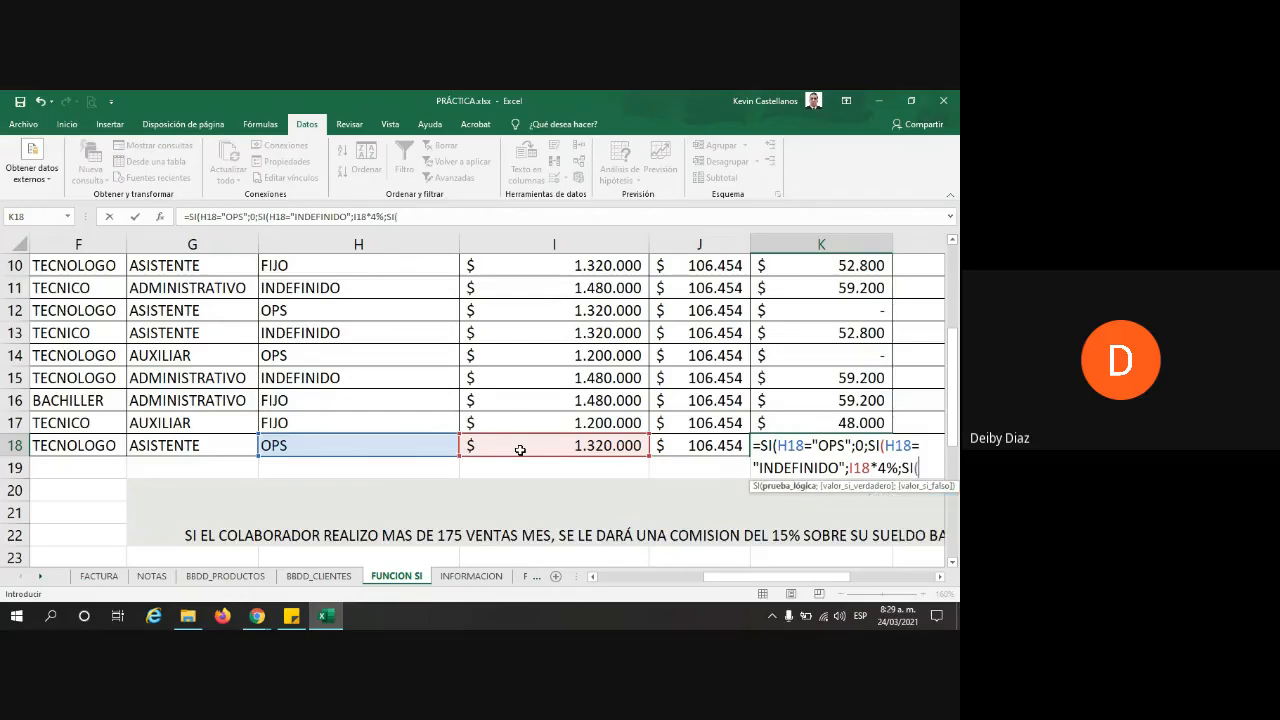
pyautogui.click(373, 443)
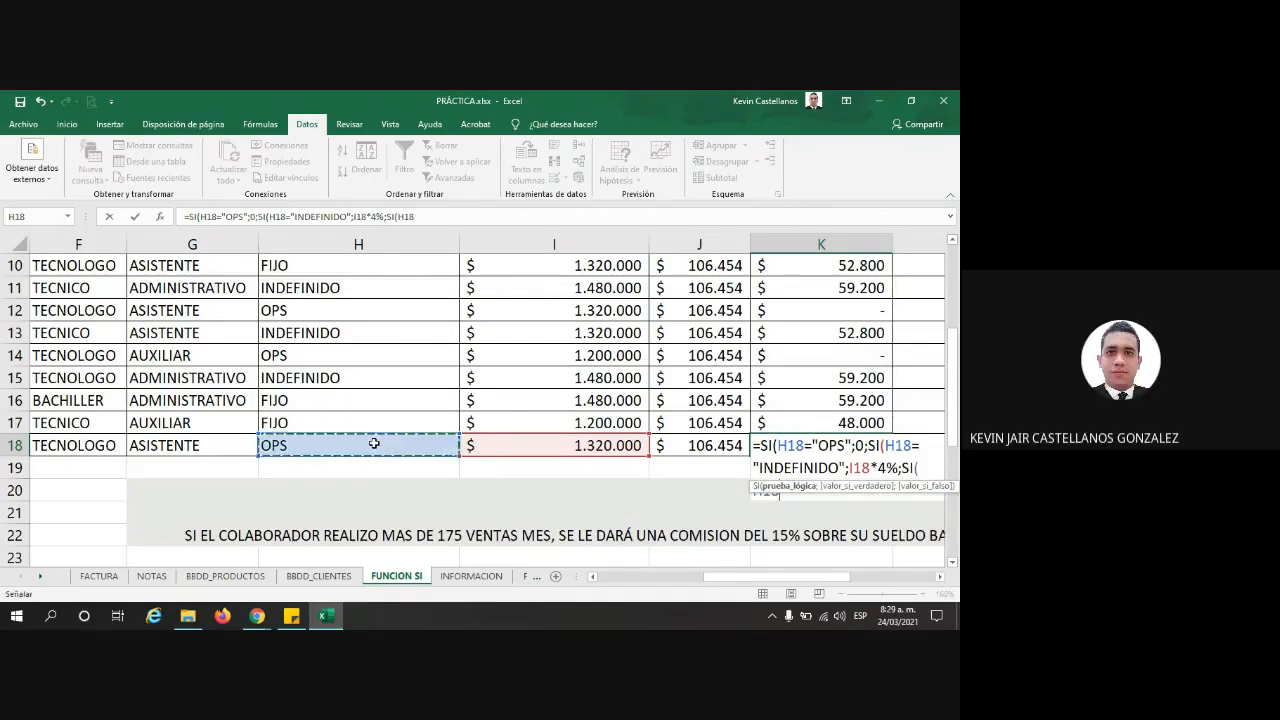
pyautogui.write('="F')
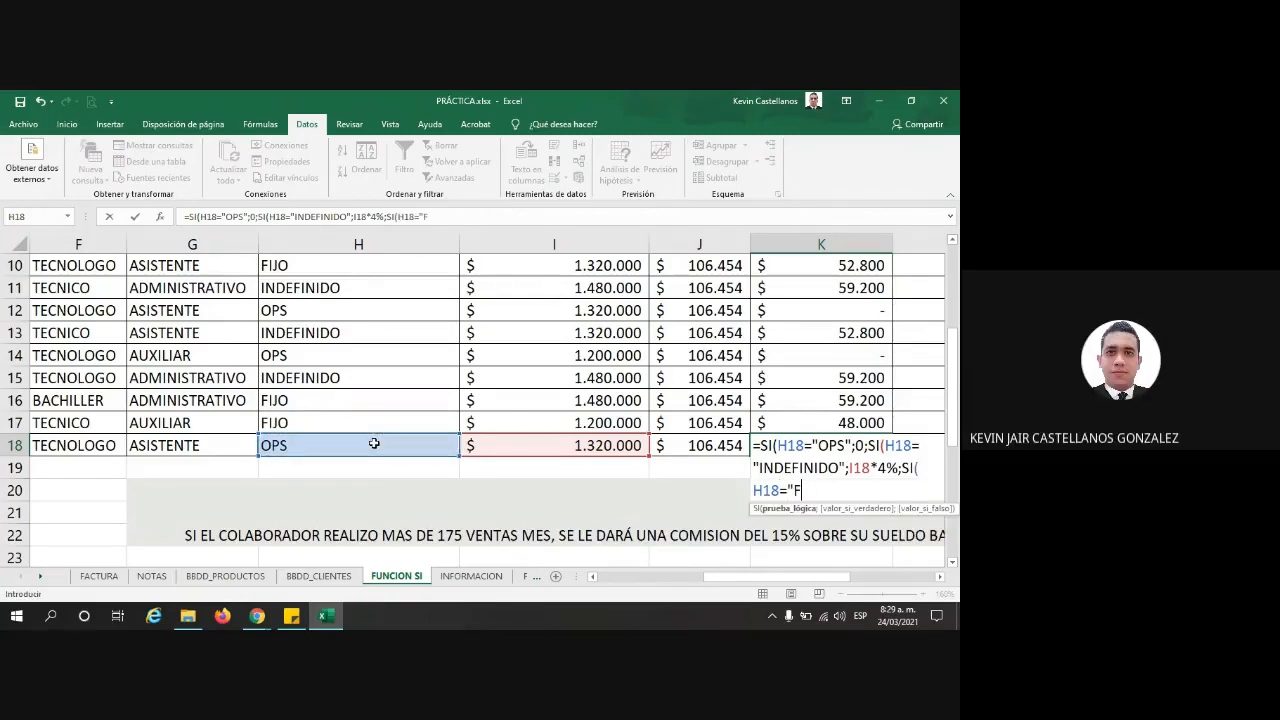
pyautogui.write('IJO";')
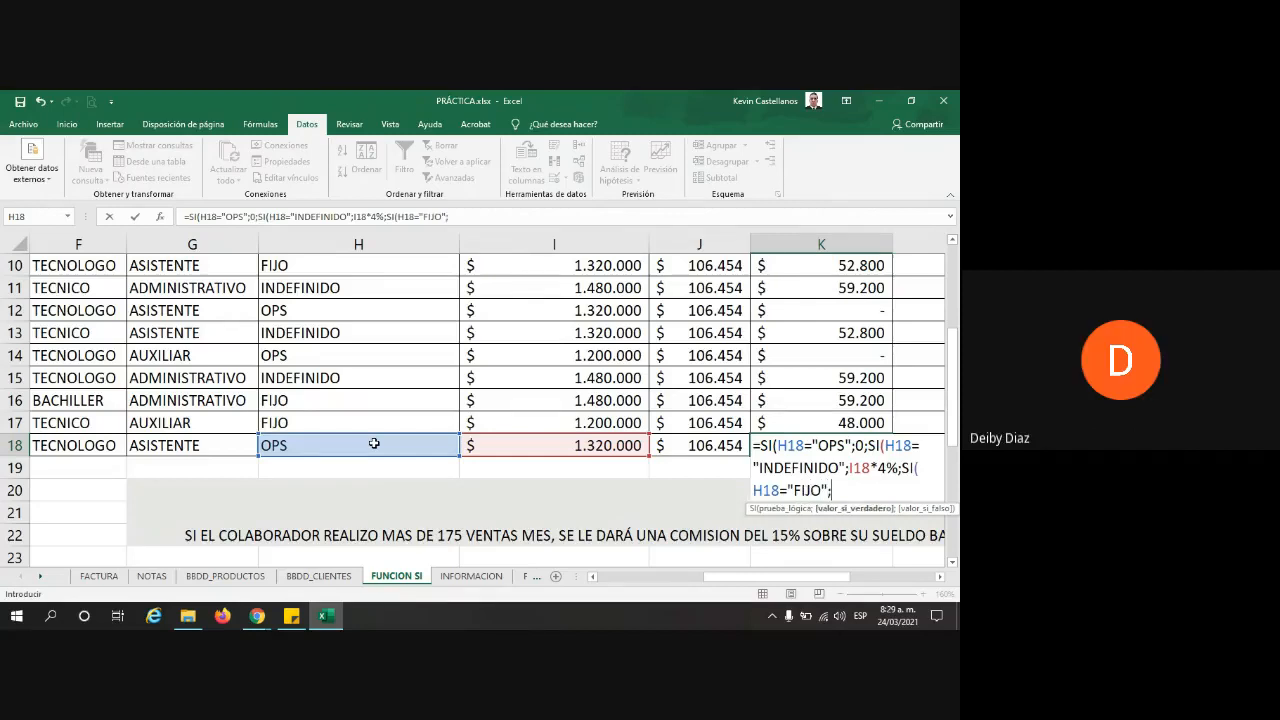
pyautogui.click(560, 451)
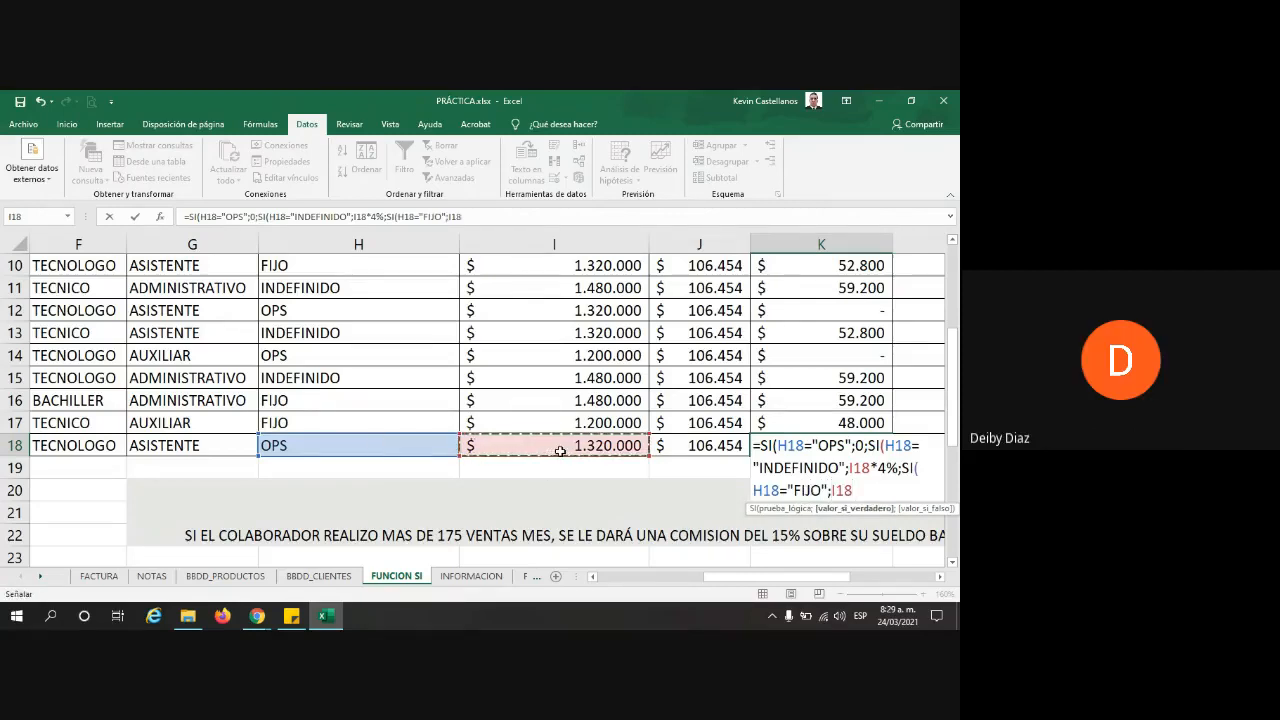
pyautogui.write('*4%')
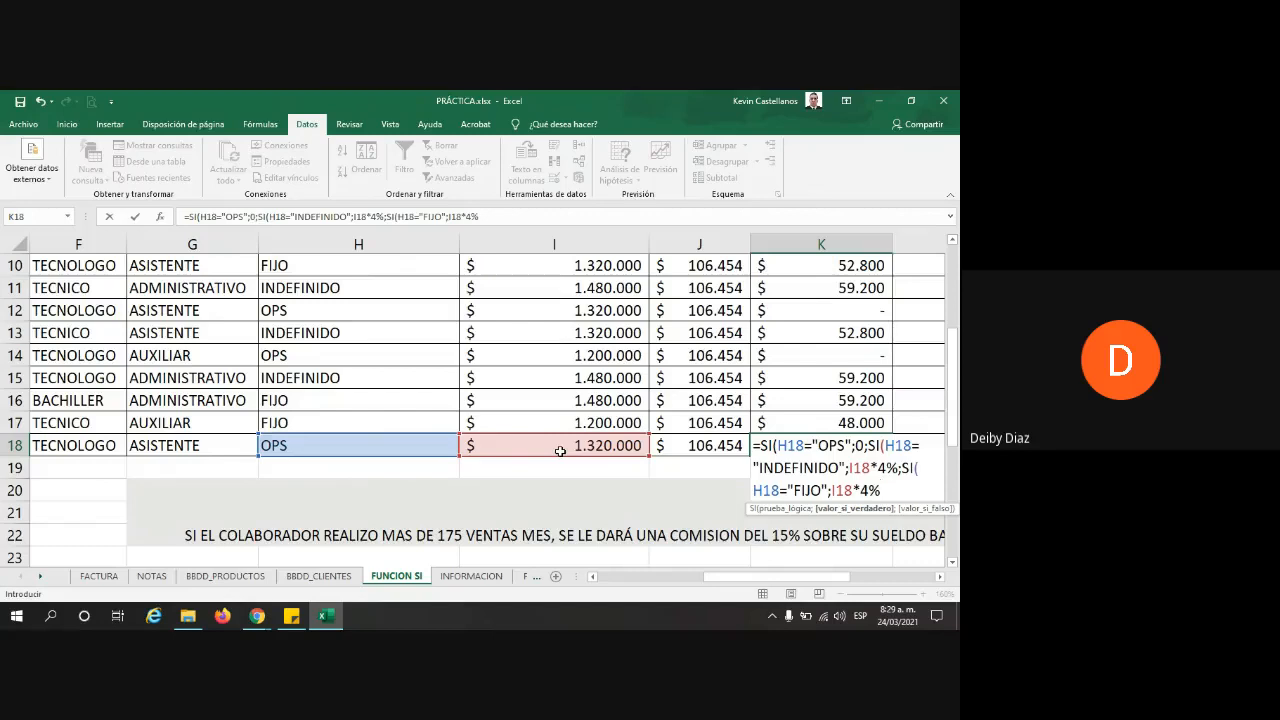
pyautogui.write(';0')
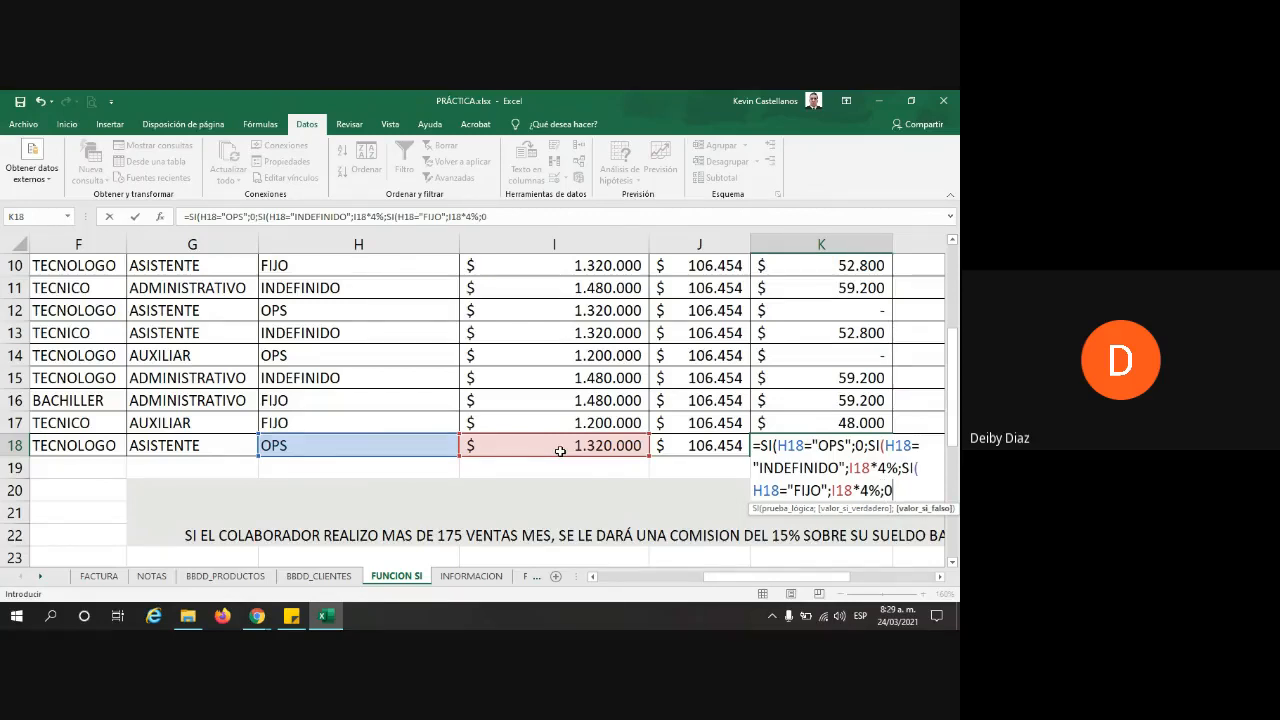
pyautogui.write(')))')
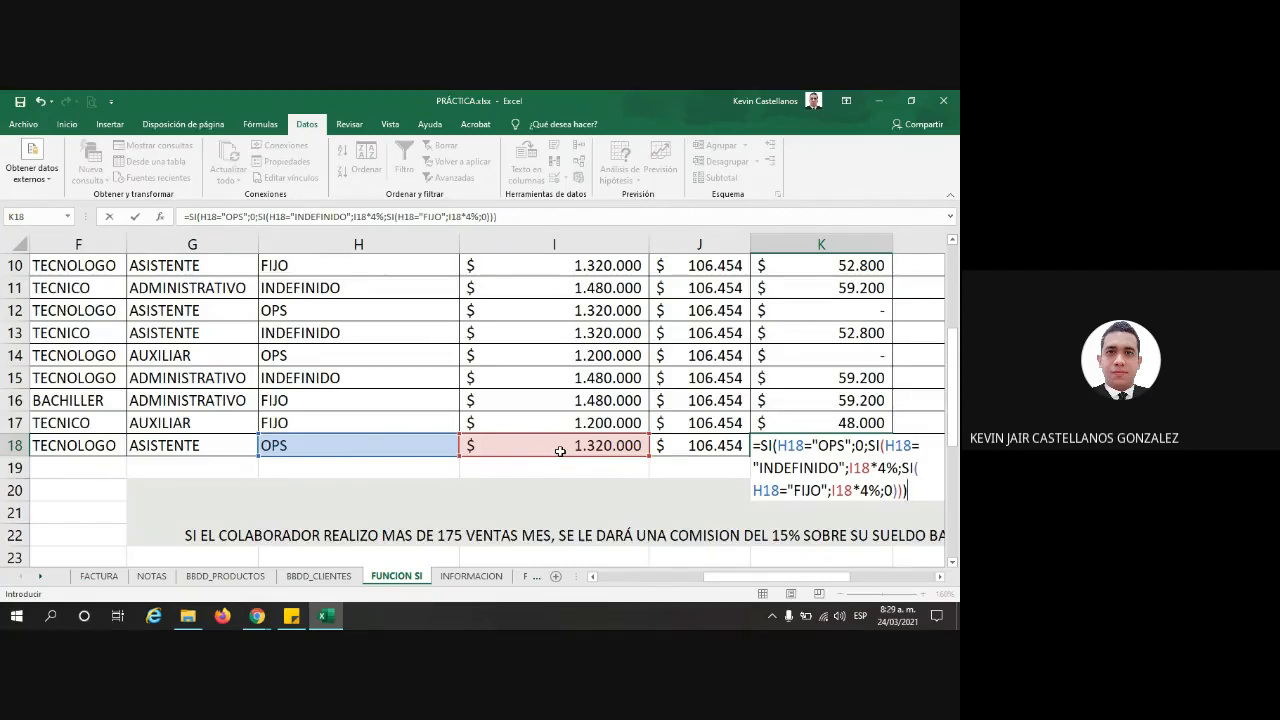
pyautogui.press('Return')
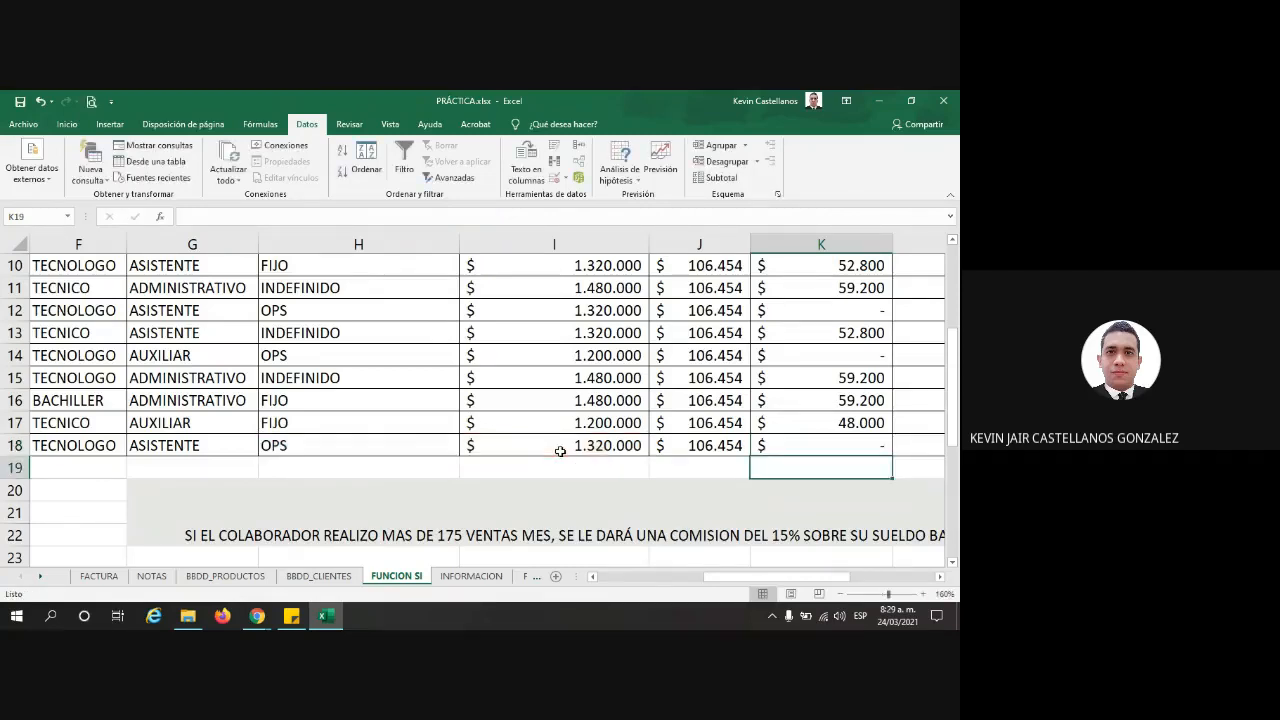
# Step: Test the K18 formula by setting the contract type in H18 to HOLA
pyautogui.doubleClick(346, 443)
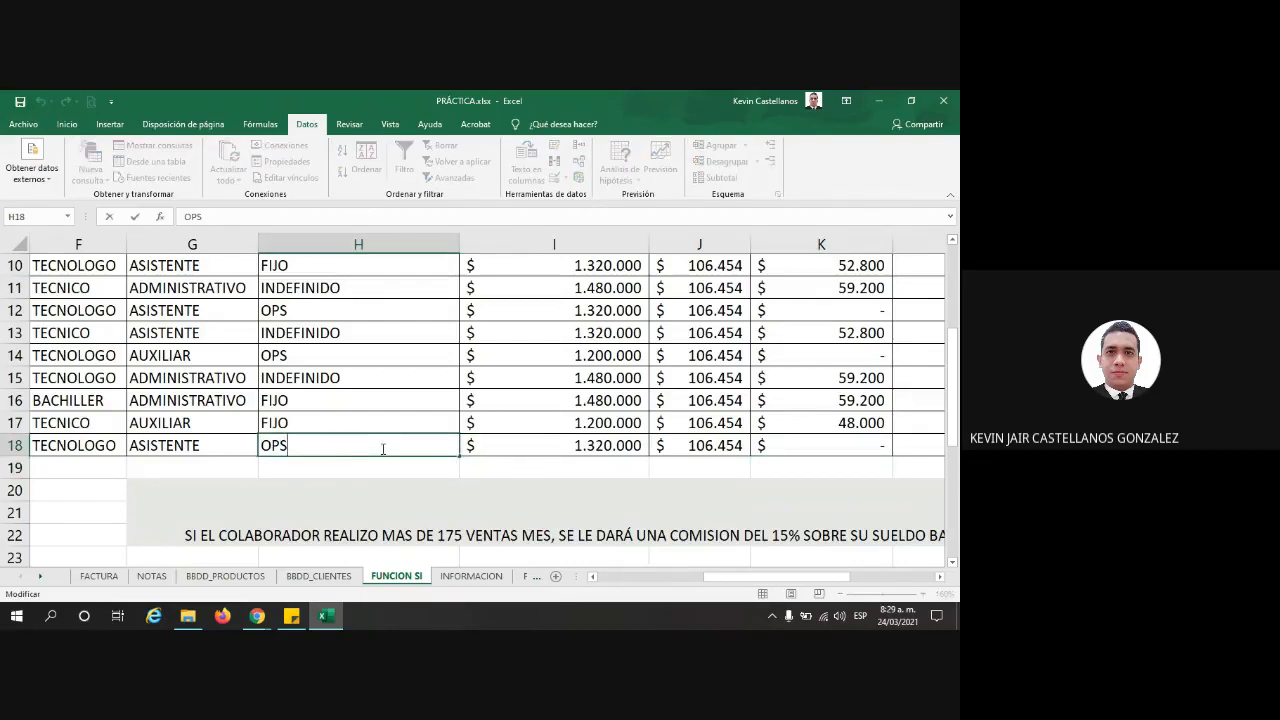
pyautogui.press('BackSpace')
pyautogui.press('BackSpace')
pyautogui.press('BackSpace')
pyautogui.write('HOLA')
pyautogui.press('Return')
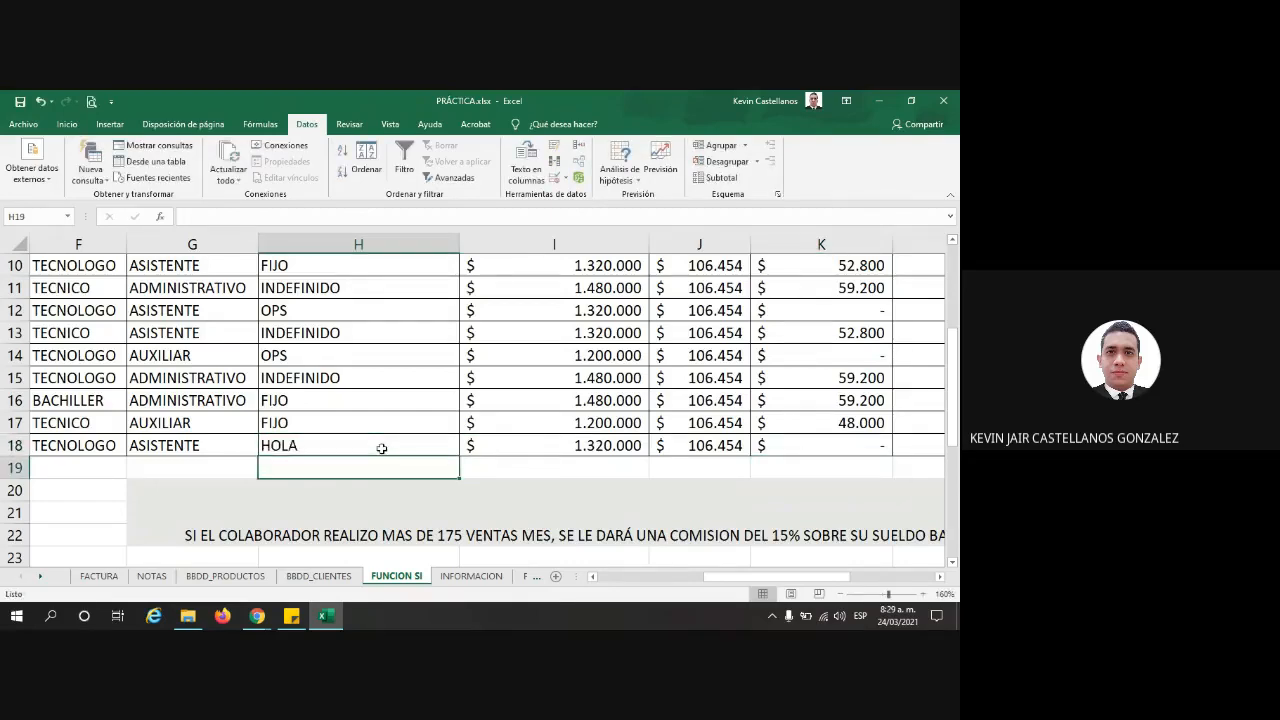
# Step: Test the K18 formula with OPS and HELLO as contract types in H18, and check the formula in K18
pyautogui.click(381, 448)
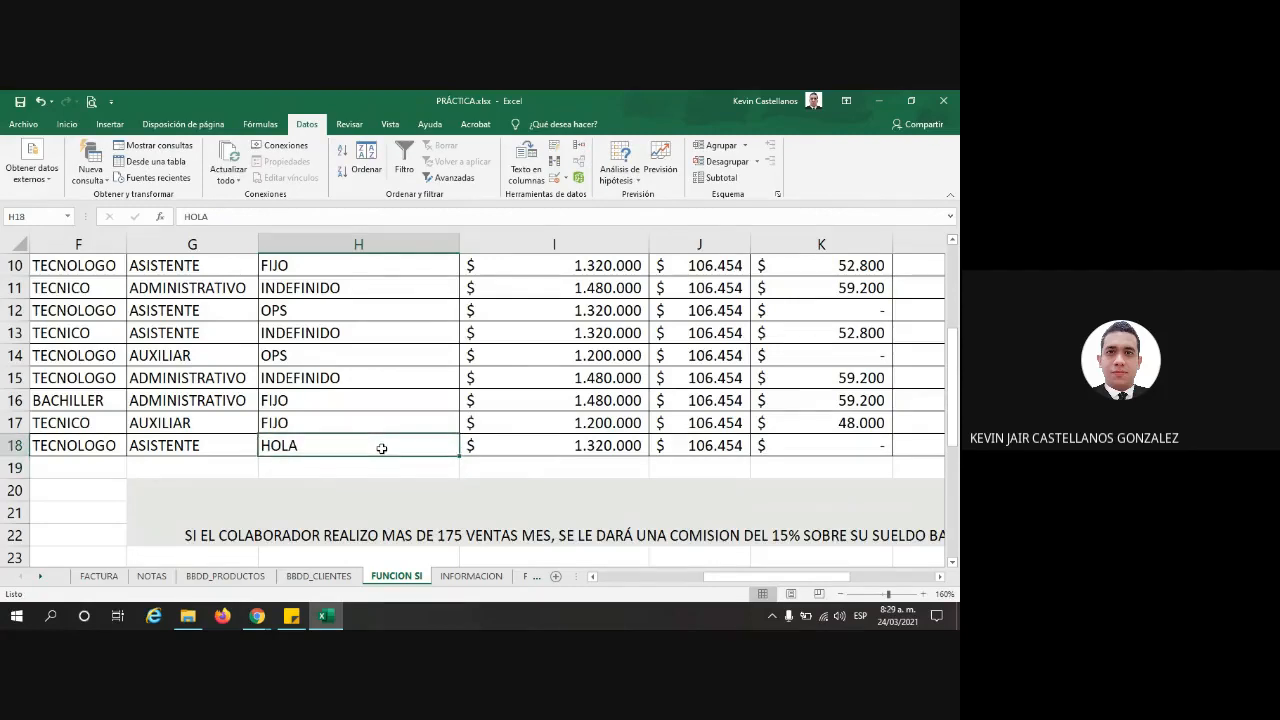
pyautogui.write('OPS')
pyautogui.press('Return')
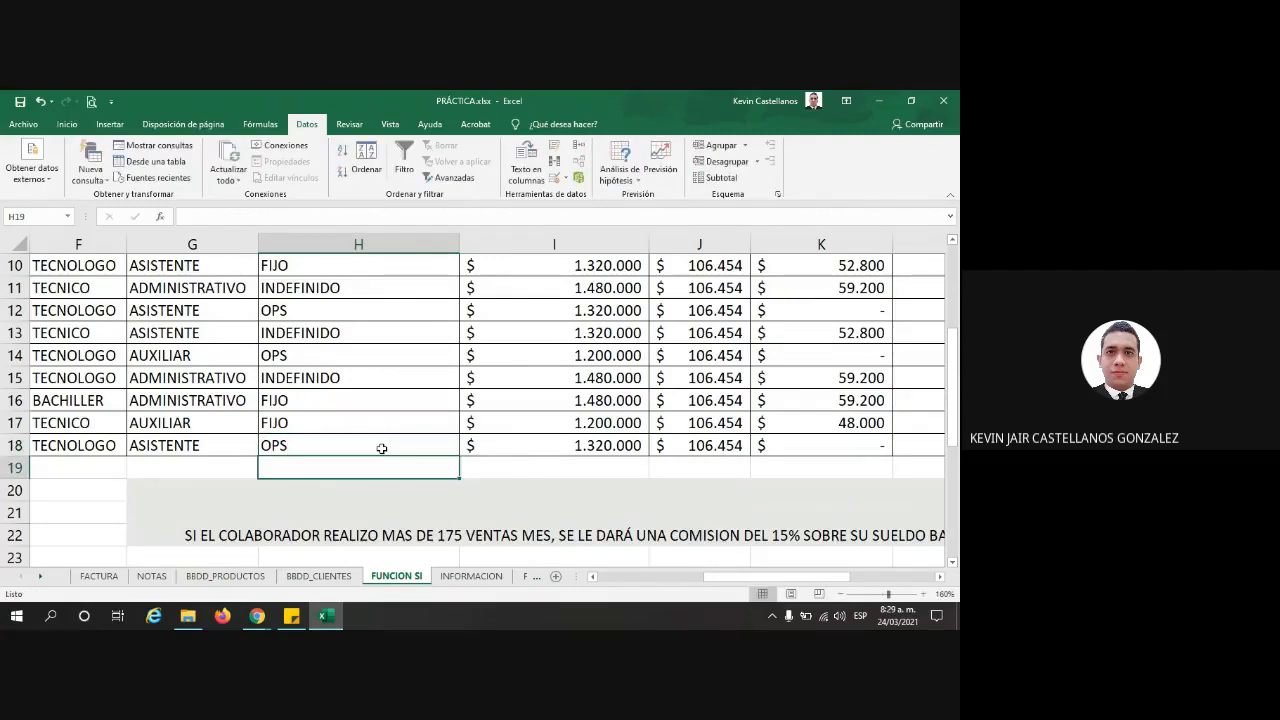
pyautogui.click(381, 448)
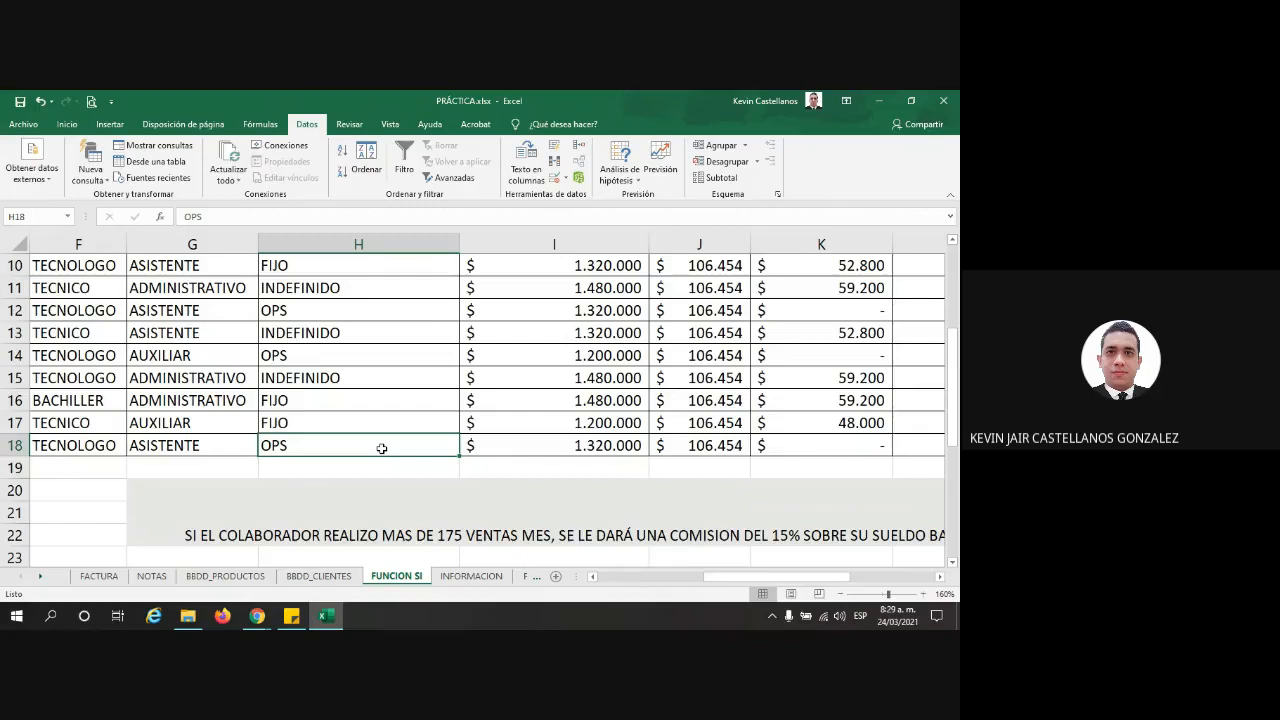
pyautogui.write('HELLO')
pyautogui.press('Return')
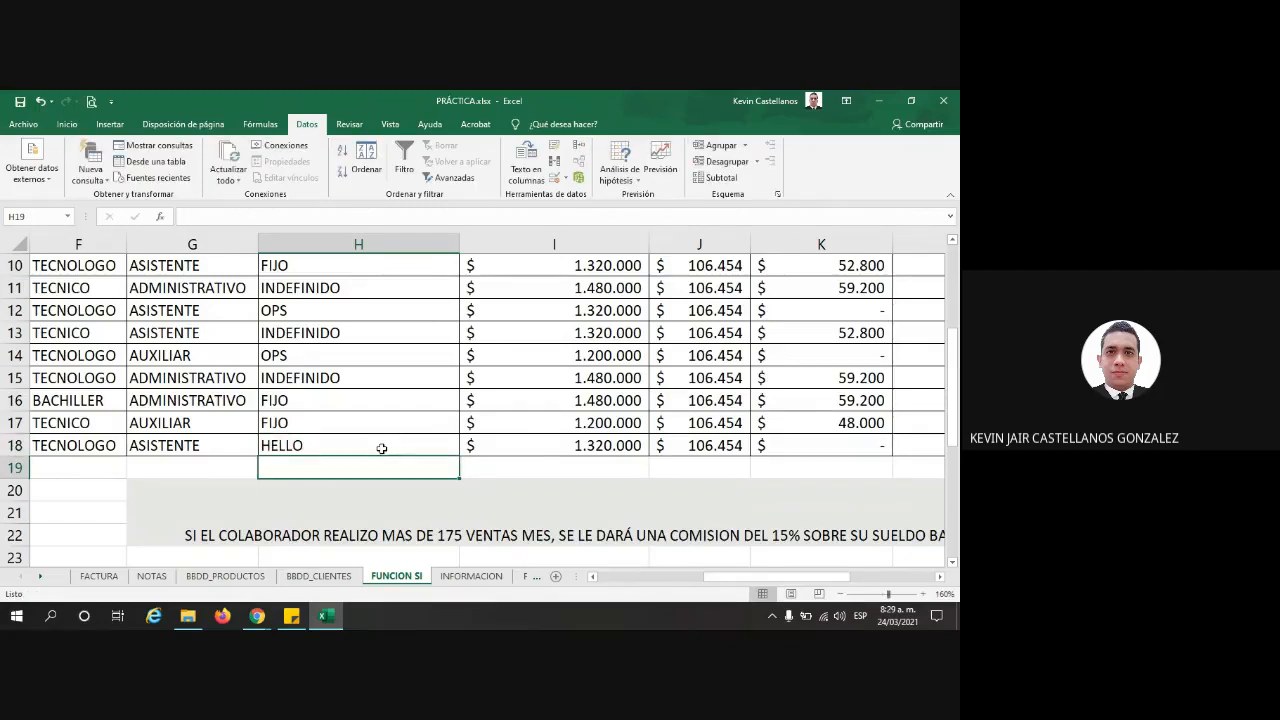
pyautogui.click(816, 443)
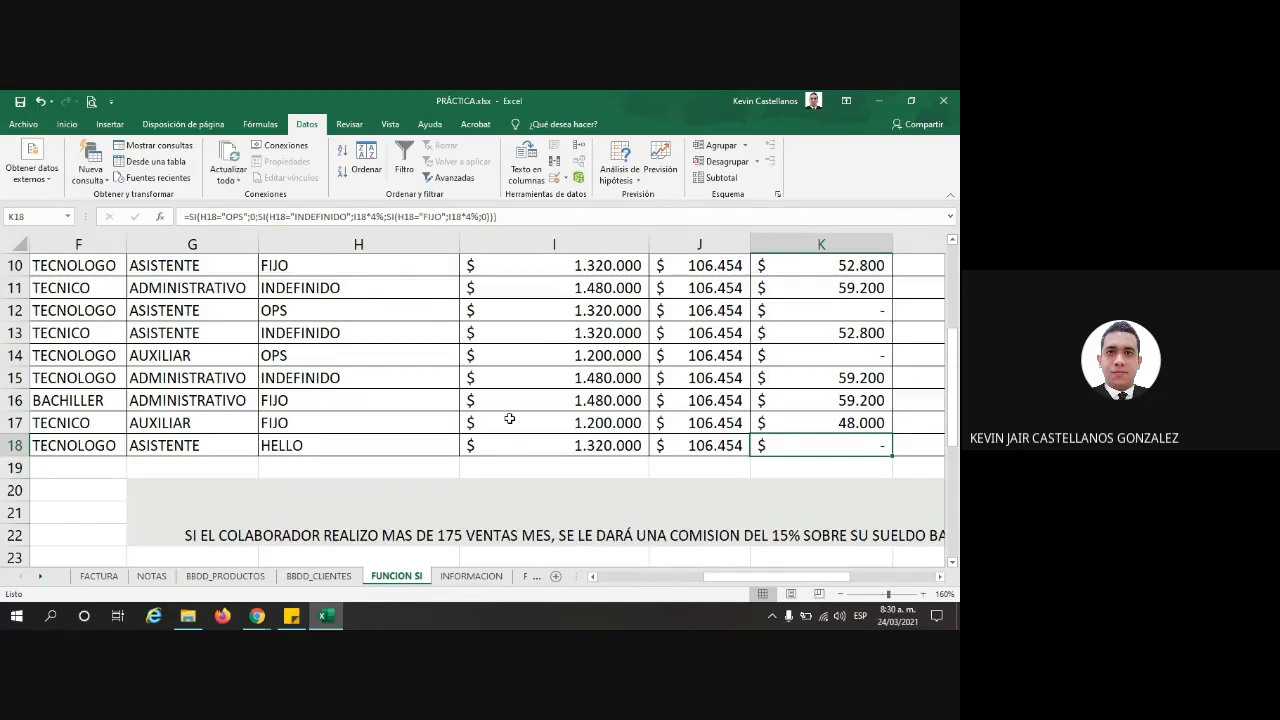
# Step: Test the contract type INDEFINIDO in H18, set it to FIJO, and check the formula in K18
pyautogui.click(292, 446)
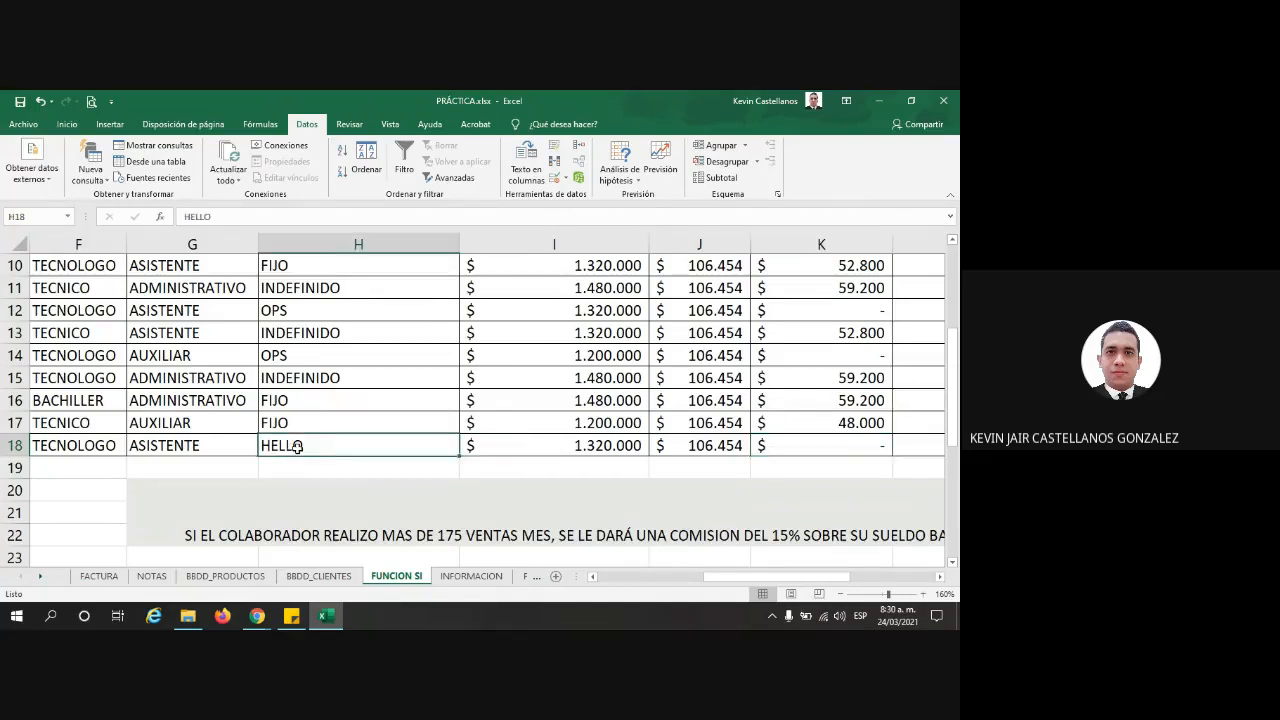
pyautogui.write('INDEFINIDO')
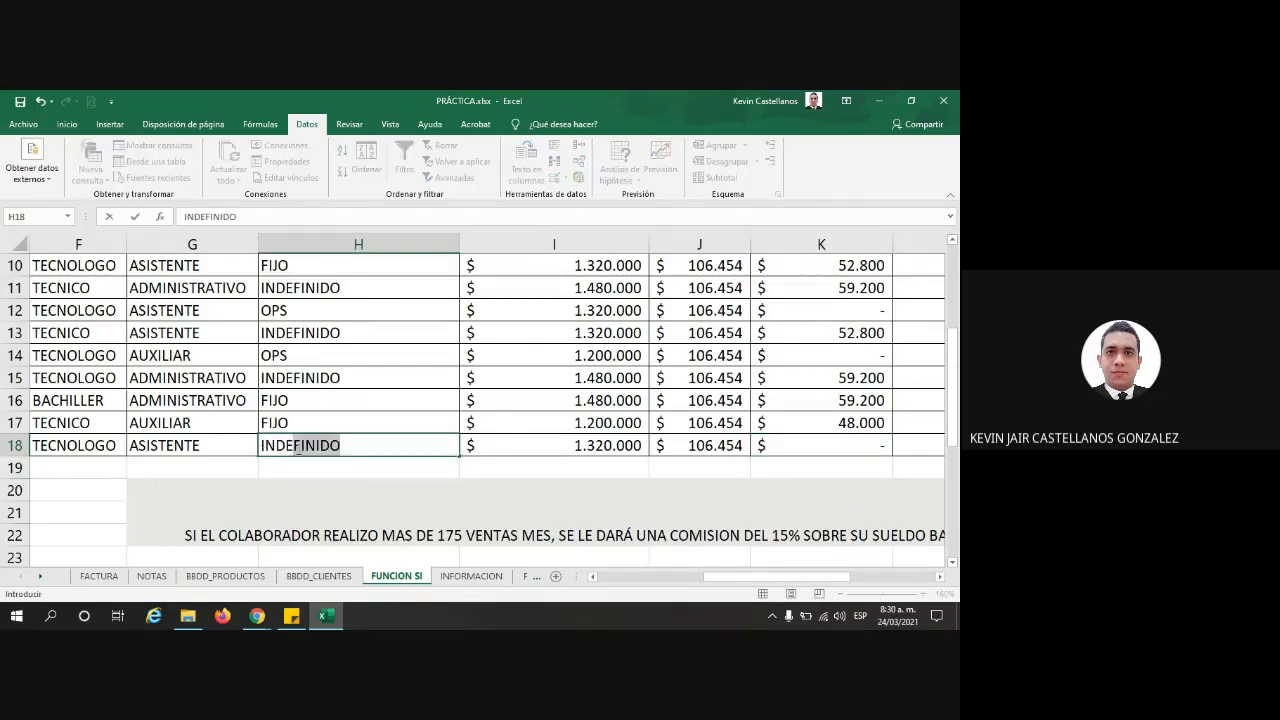
pyautogui.press('Return')
pyautogui.click(297, 447)
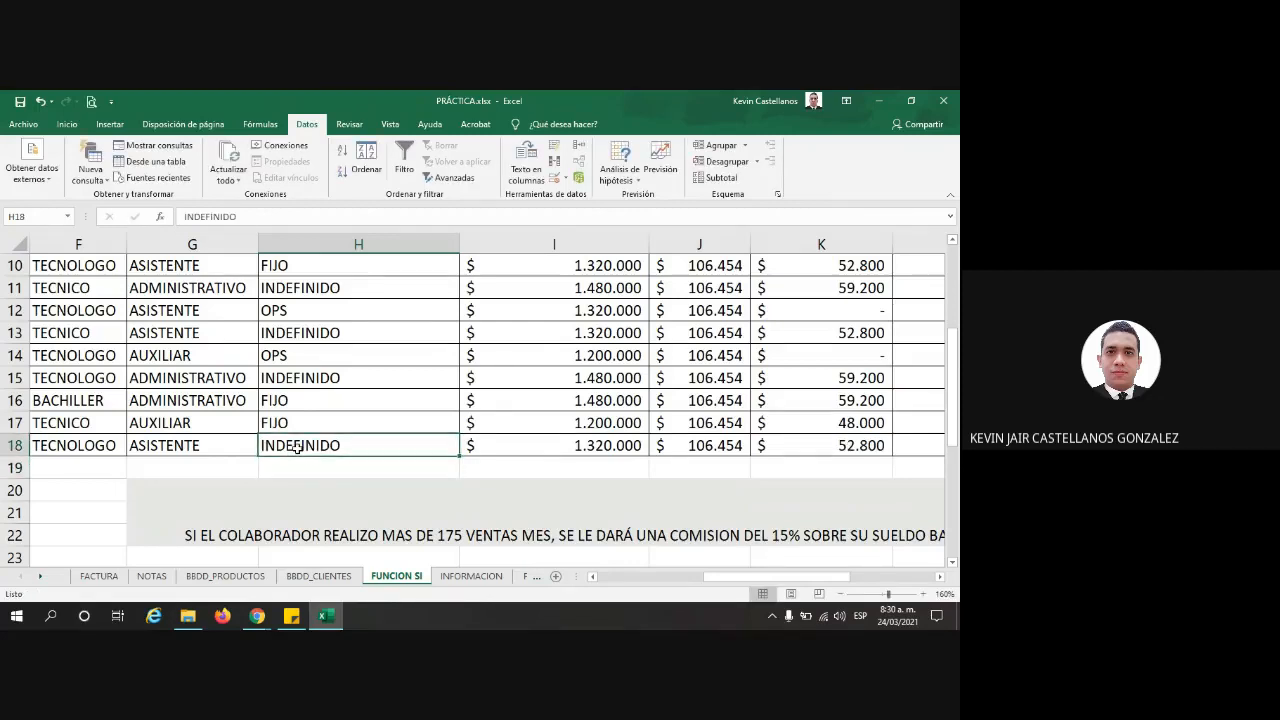
pyautogui.write('FIJO')
pyautogui.press('Return')
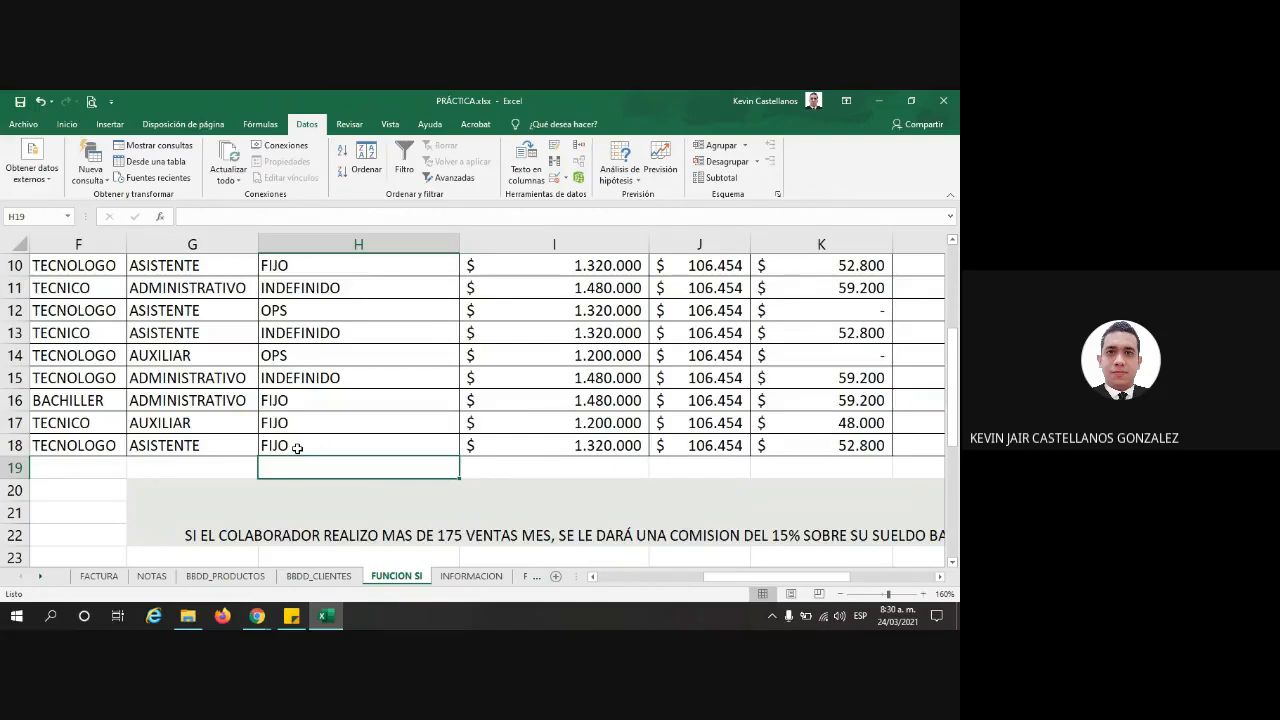
pyautogui.click(818, 450)
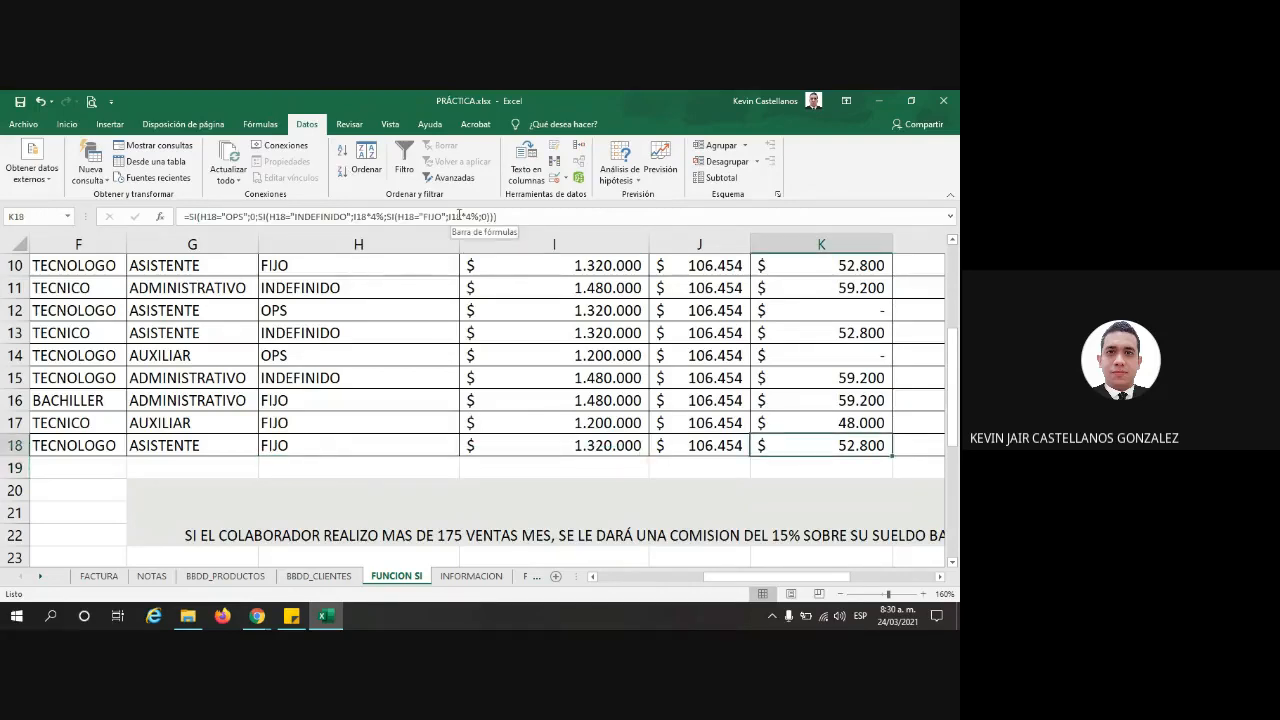
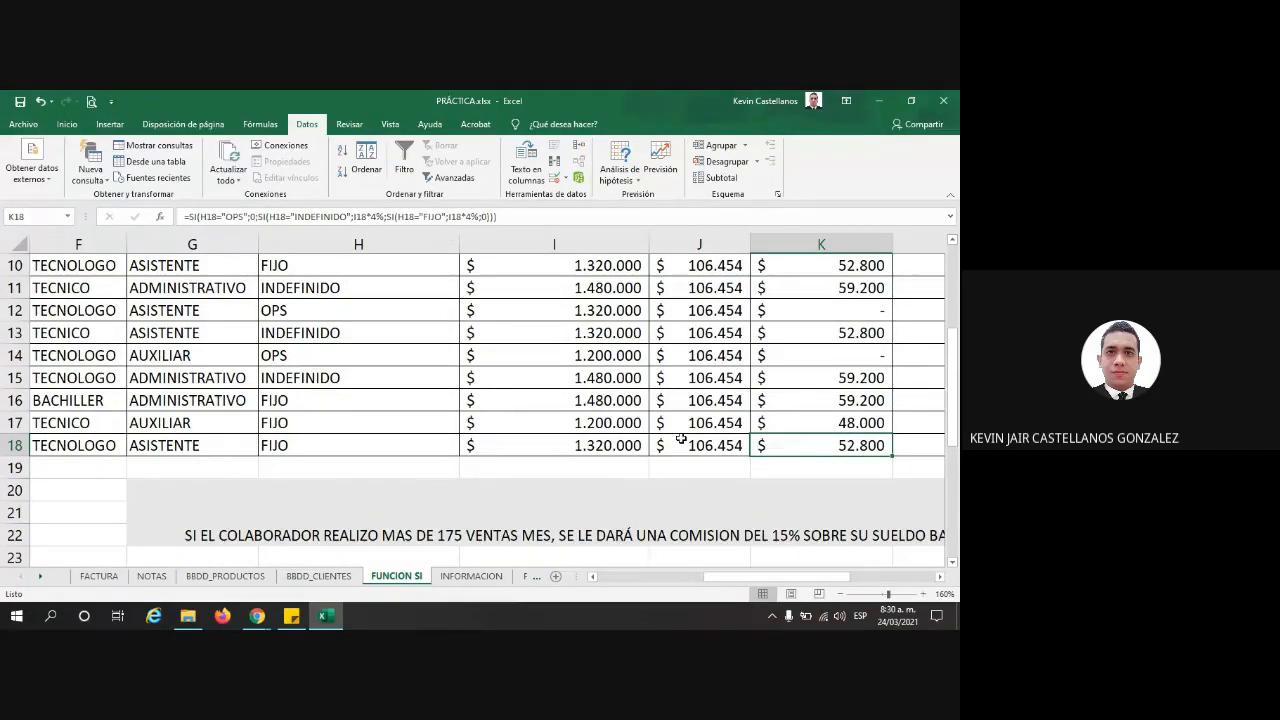
# Step: Find Bloc de notas on the computer and open it with a blank document
pyautogui.scroll(1, 680, 438)
pyautogui.scroll(1, 680, 438)
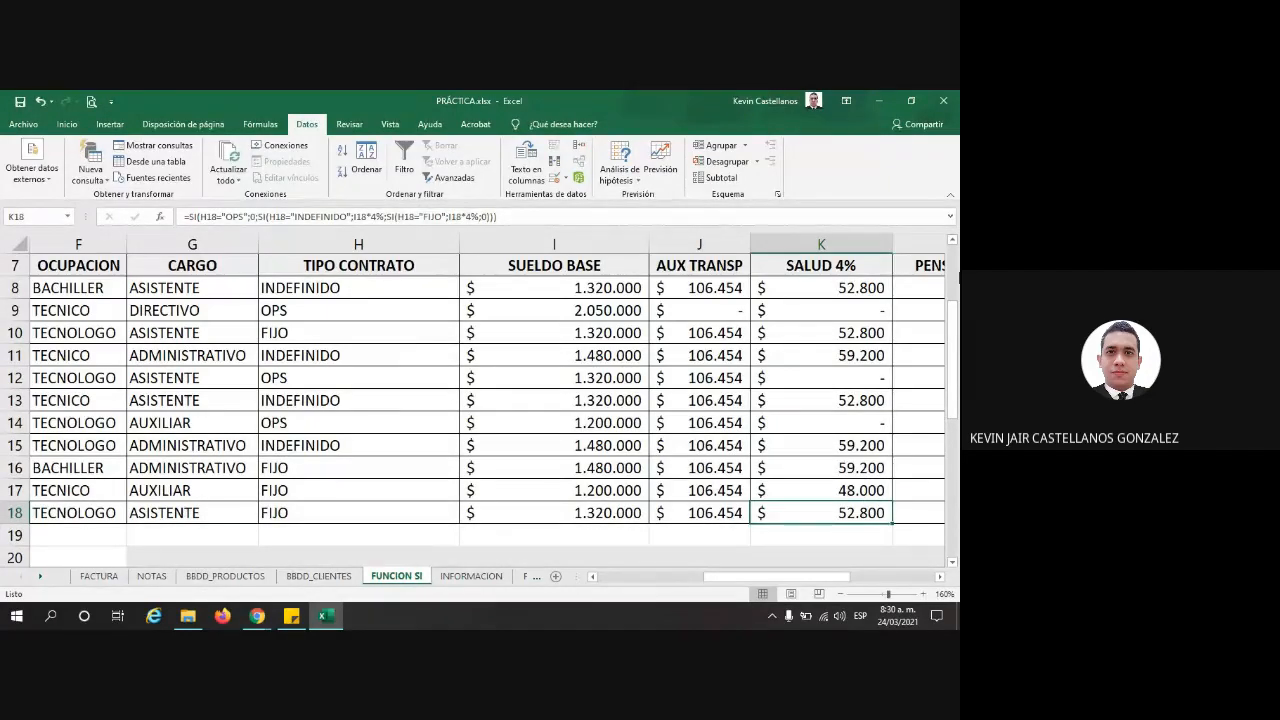
pyautogui.click(50, 615)
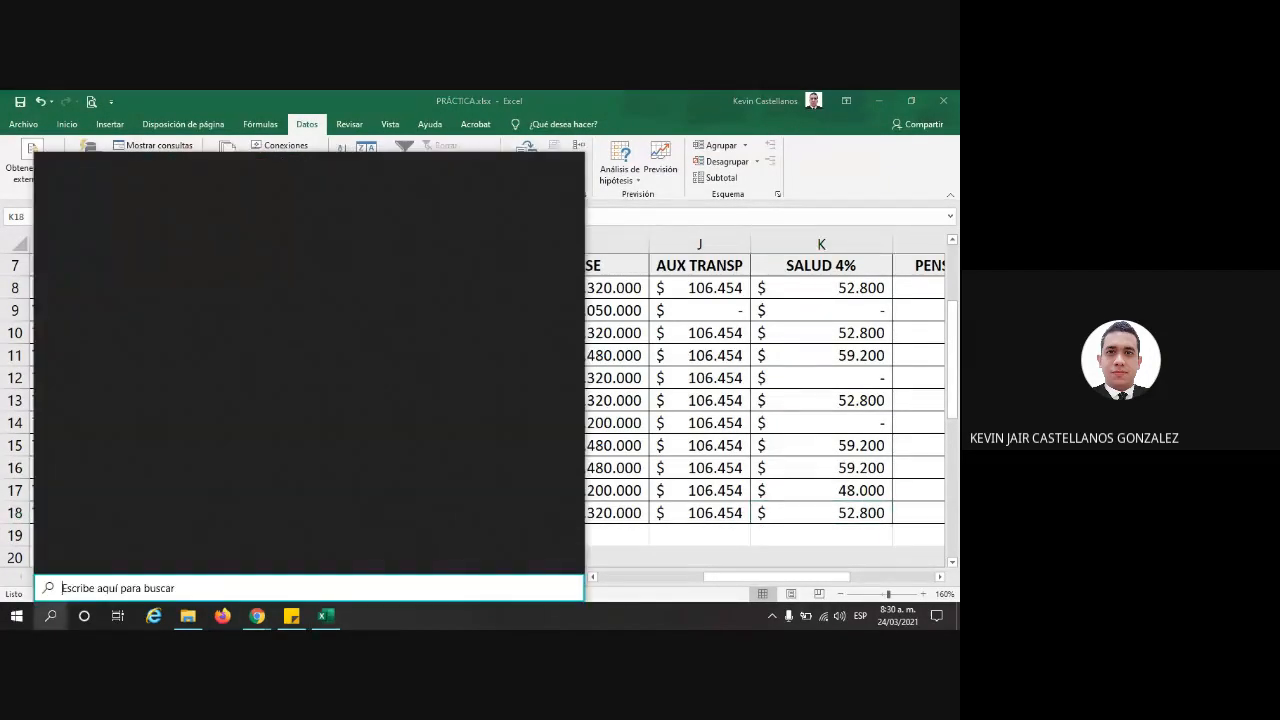
pyautogui.write('BLO')
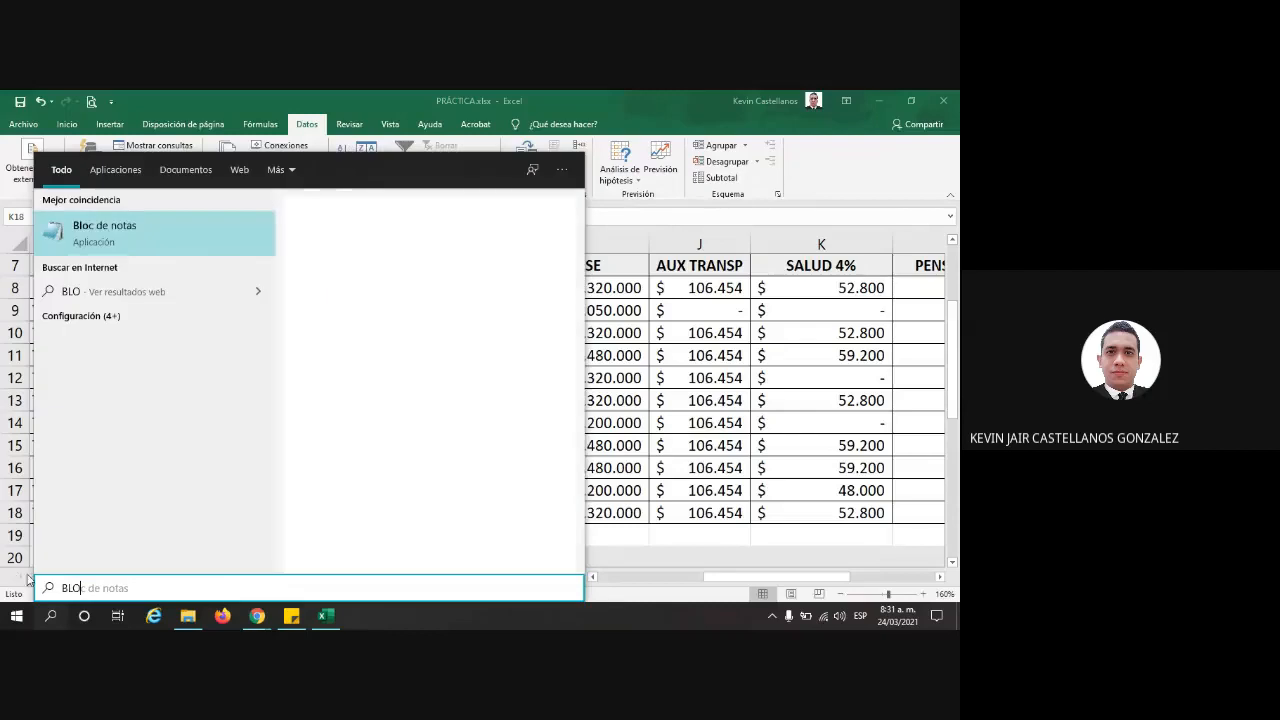
pyautogui.click(136, 225)
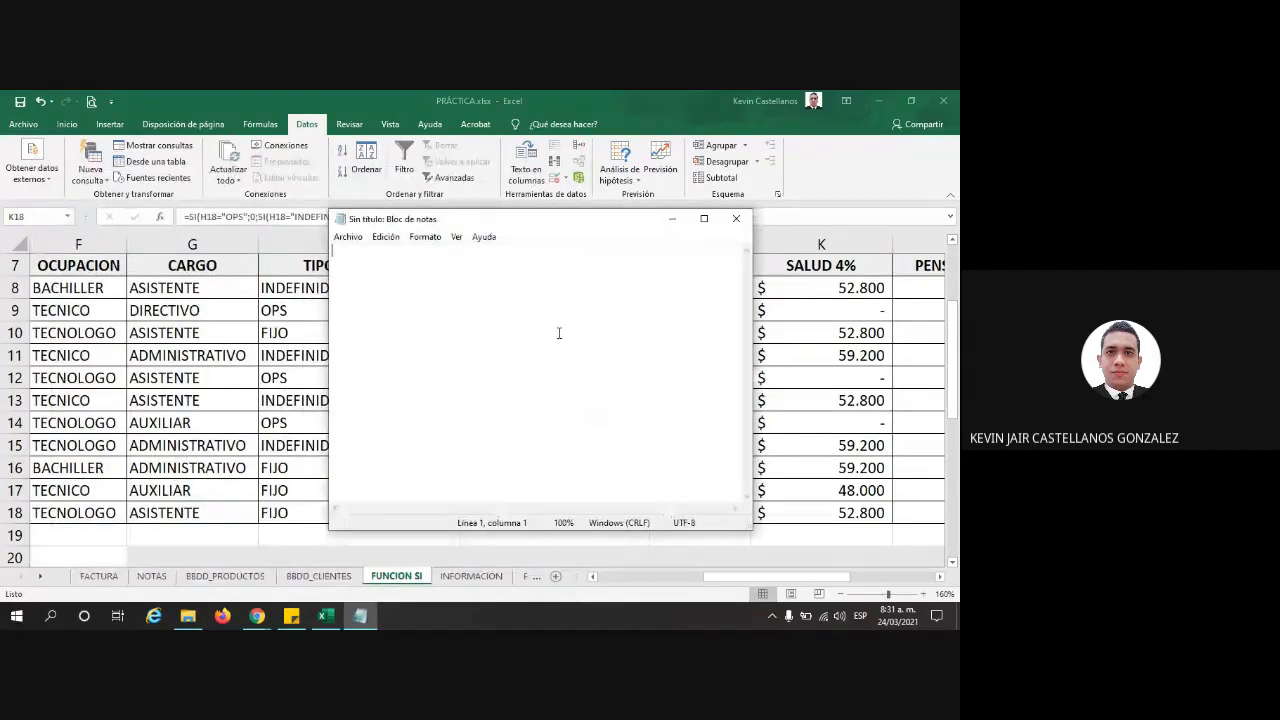
# Step: Write the generic syntax of the Y and O functions on separate lines, each with (CONDICION1,CONDICION2....) as arguments
pyautogui.press('Return')
pyautogui.press('Return')
pyautogui.write('Y')
pyautogui.press('Return')
pyautogui.press('Return')
pyautogui.press('Return')
pyautogui.press('Return')
pyautogui.write('O')
pyautogui.click(343, 275)
pyautogui.write('(CONDICIO')
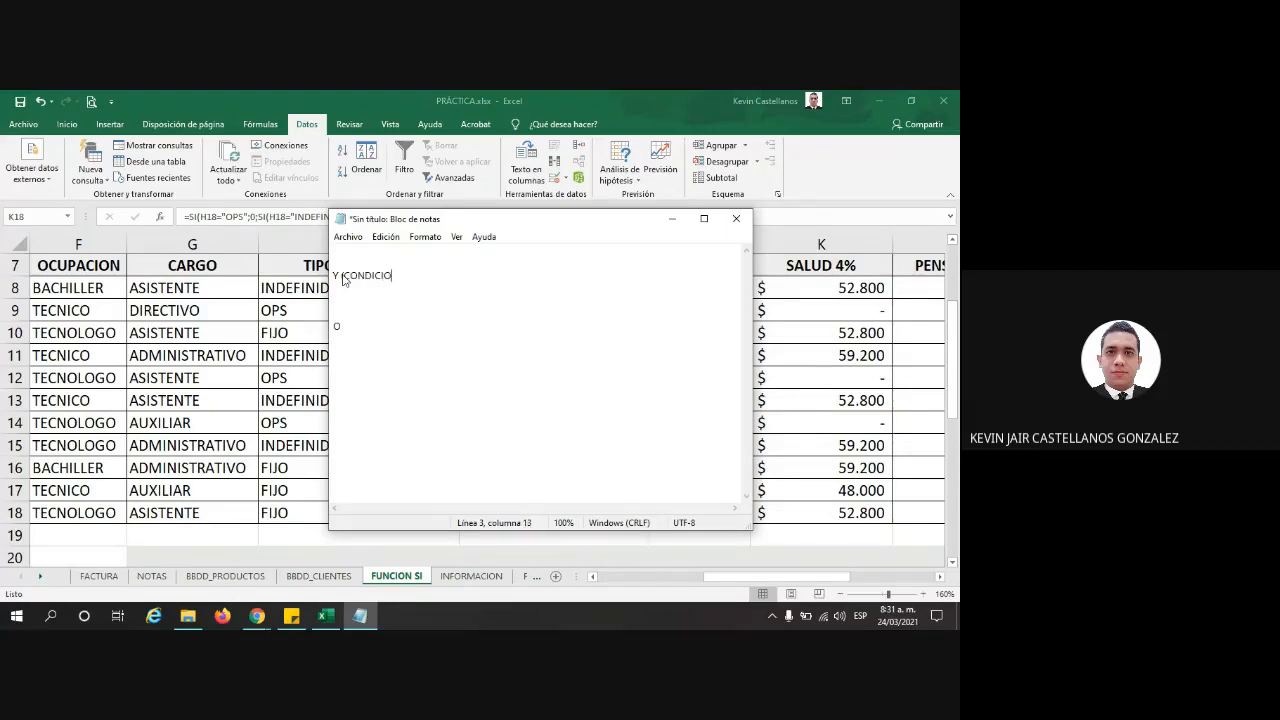
pyautogui.write('N1,CONDICION2.,...)(CONDICION₁,CONDICION')
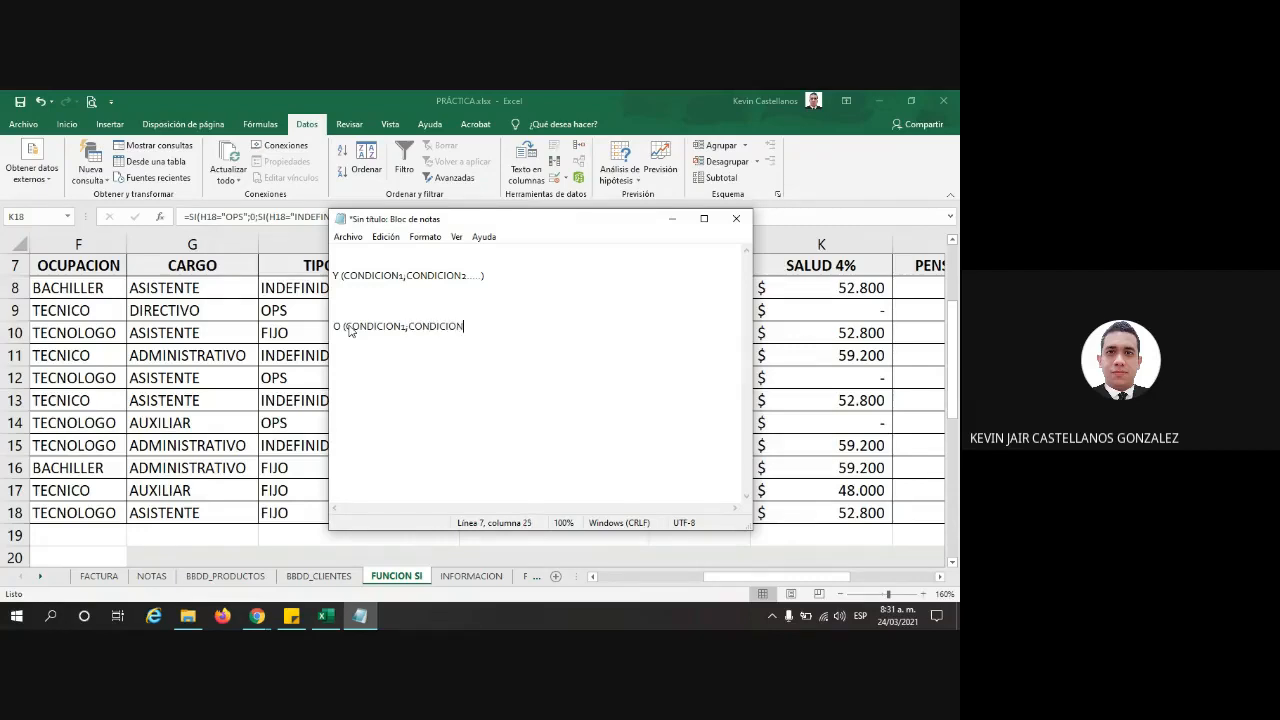
pyautogui.write('₂....')
# Step: Examine the condition arguments in the Y and O syntax lines, and return to the Excel workbook
pyautogui.moveTo(344, 279); pyautogui.dragTo(467, 276)
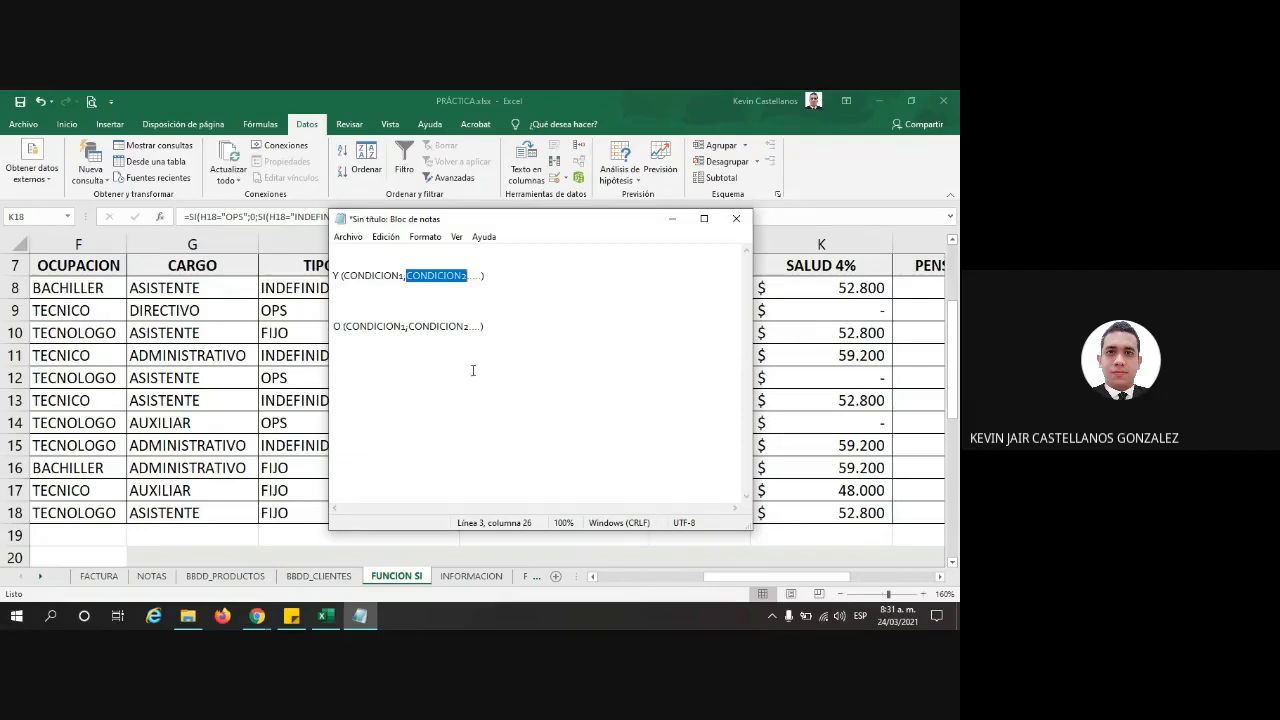
pyautogui.moveTo(342, 277); pyautogui.dragTo(401, 277)
pyautogui.moveTo(486, 277); pyautogui.dragTo(448, 277)
pyautogui.click(472, 276)
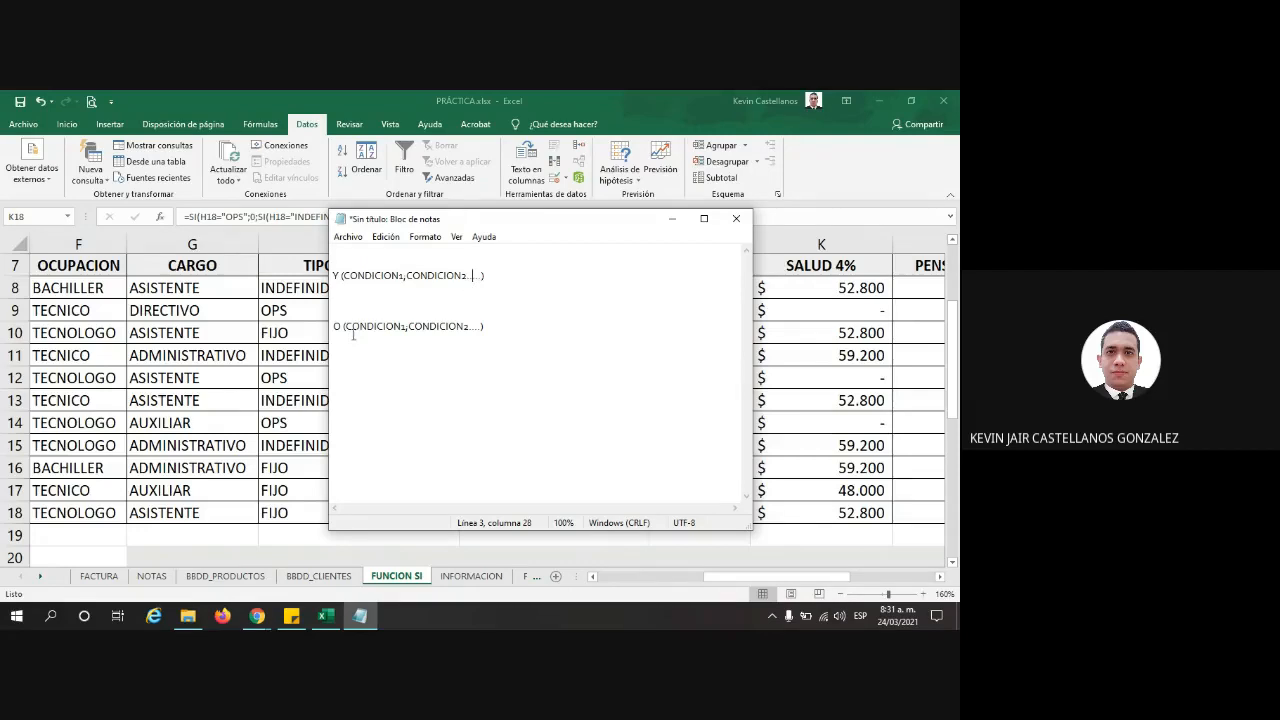
pyautogui.moveTo(333, 326); pyautogui.dragTo(341, 326)
pyautogui.moveTo(351, 327); pyautogui.dragTo(492, 336)
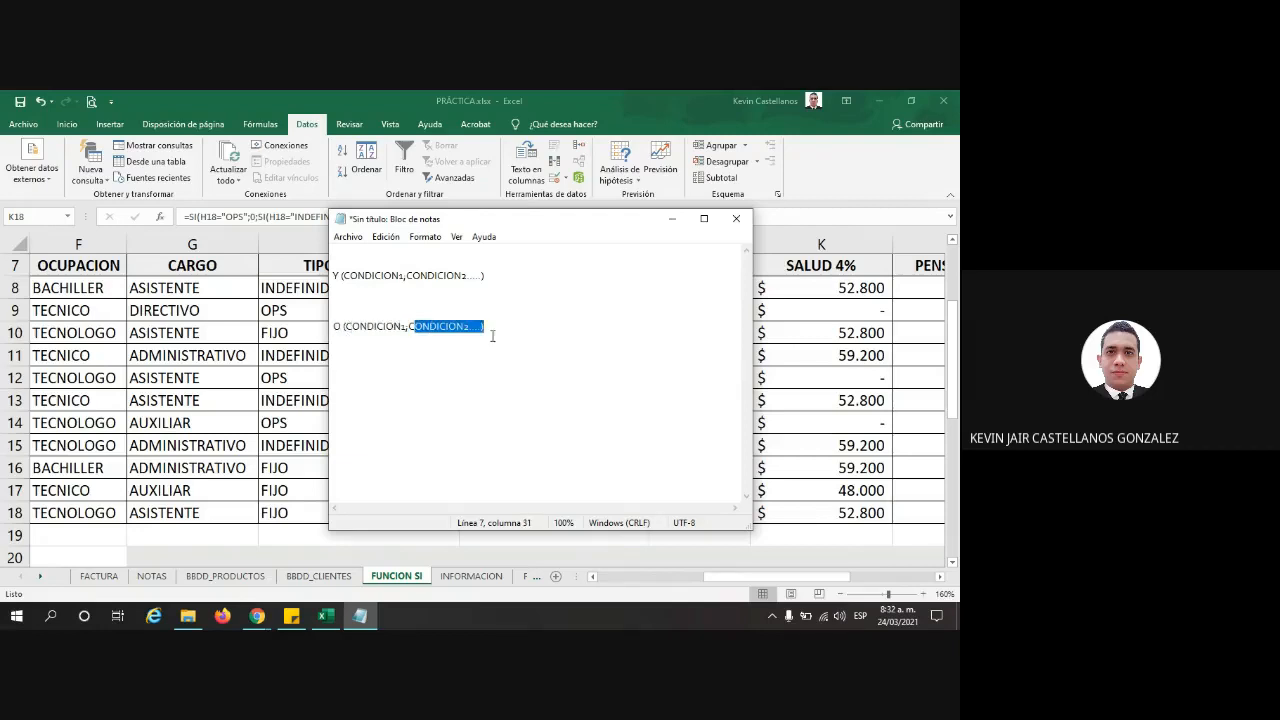
pyautogui.click(419, 333)
pyautogui.moveTo(402, 328); pyautogui.dragTo(461, 327)
pyautogui.moveTo(351, 327); pyautogui.dragTo(459, 327)
pyautogui.click(484, 327)
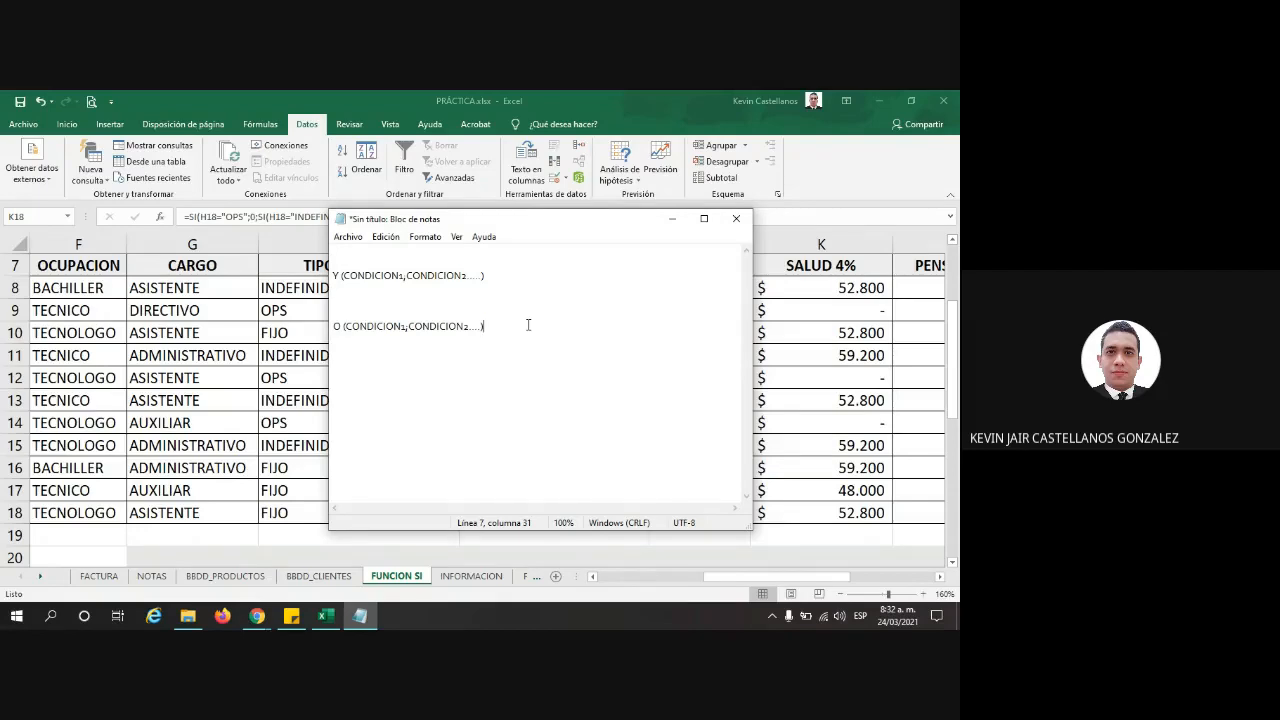
pyautogui.moveTo(500, 326); pyautogui.dragTo(330, 270)
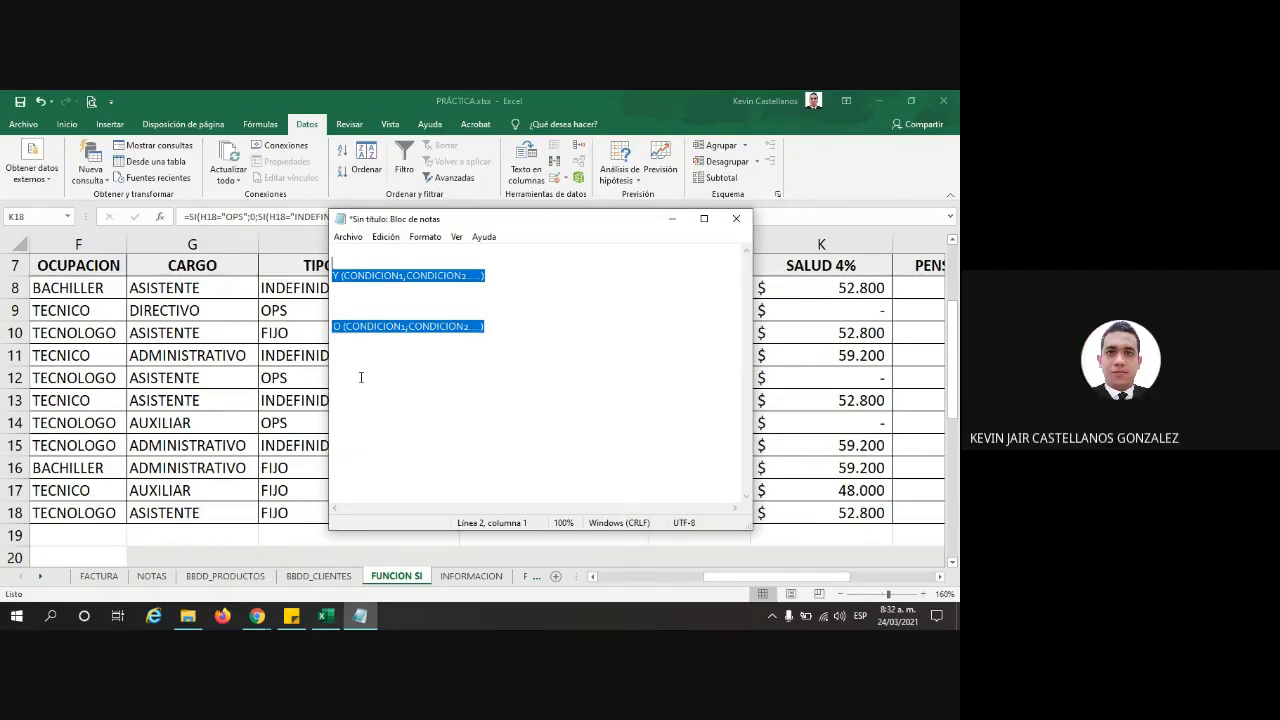
pyautogui.click(672, 220)
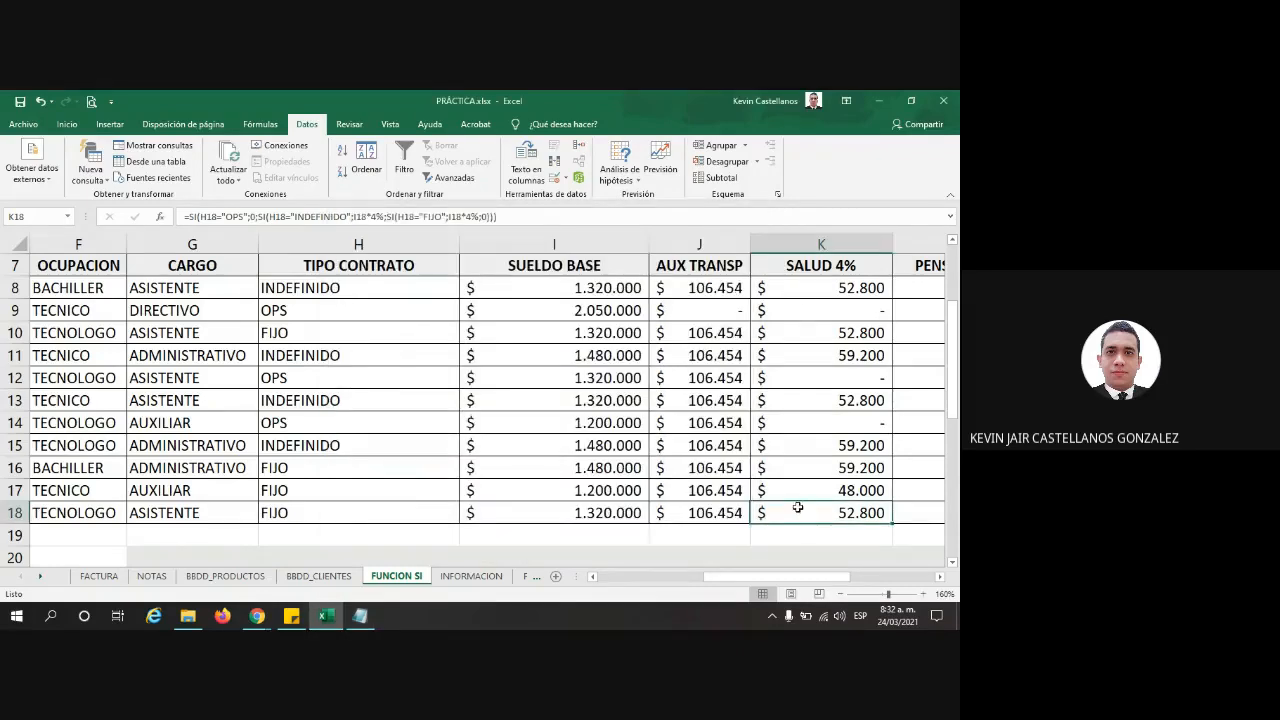
# Step: Clear the SALUD 4% formulas in K9:K18, check the formula in K8, and undo the deletion
pyautogui.moveTo(804, 301); pyautogui.dragTo(796, 513)
pyautogui.press('Delete')
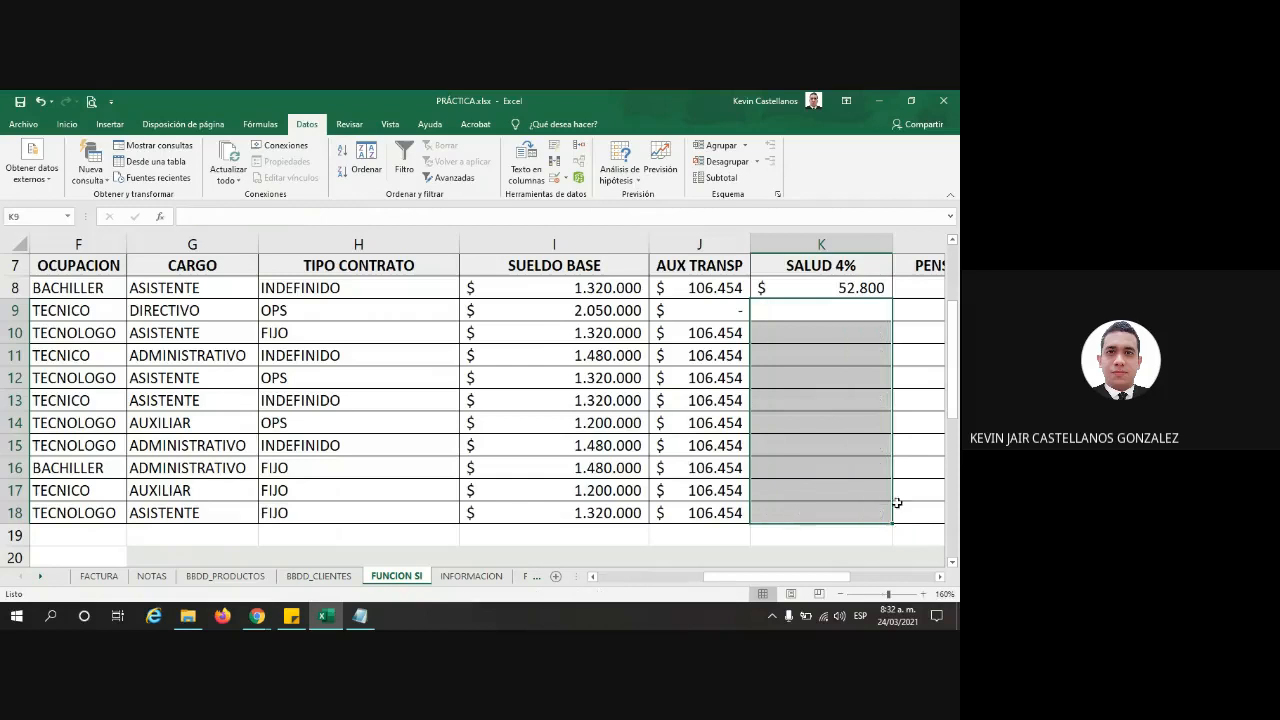
pyautogui.click(843, 292)
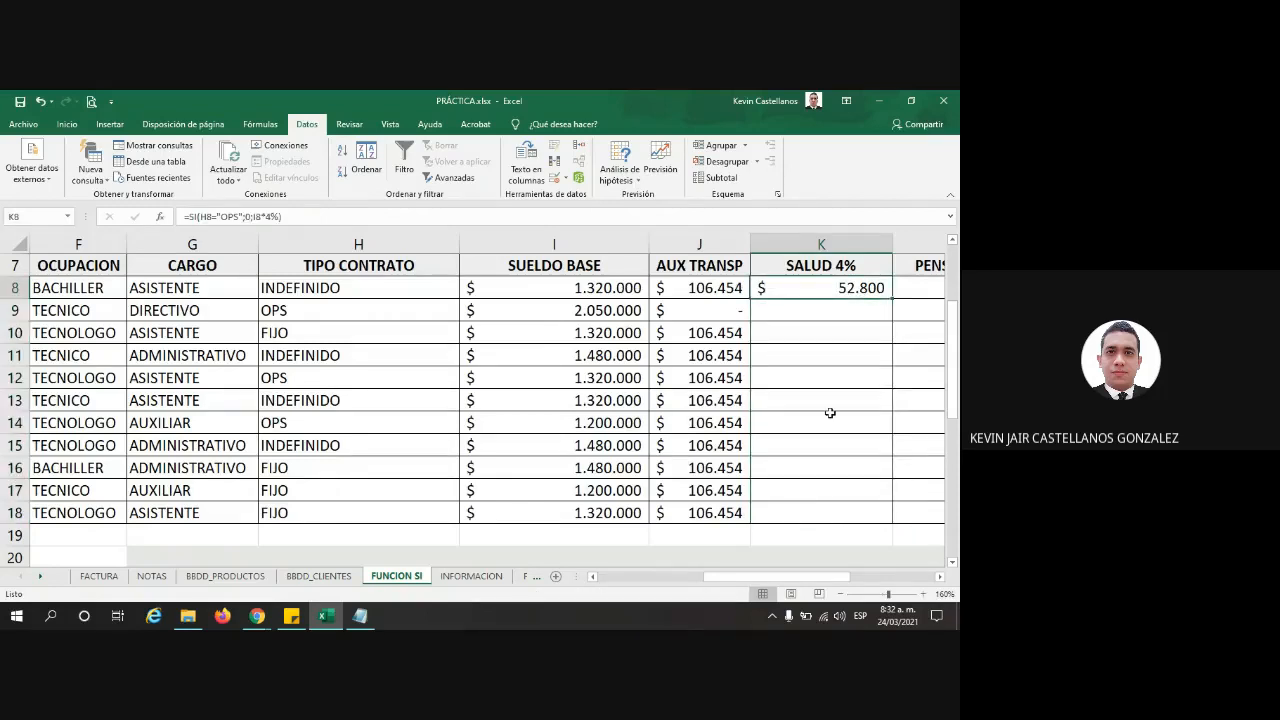
pyautogui.hotkey('ctrl', 'z')
# Step: Review the nested INDEFINIDO and FIJO conditions in the K18 formula without changing it
pyautogui.click(822, 508)
pyautogui.moveTo(506, 218); pyautogui.dragTo(177, 220)
pyautogui.click(505, 216)
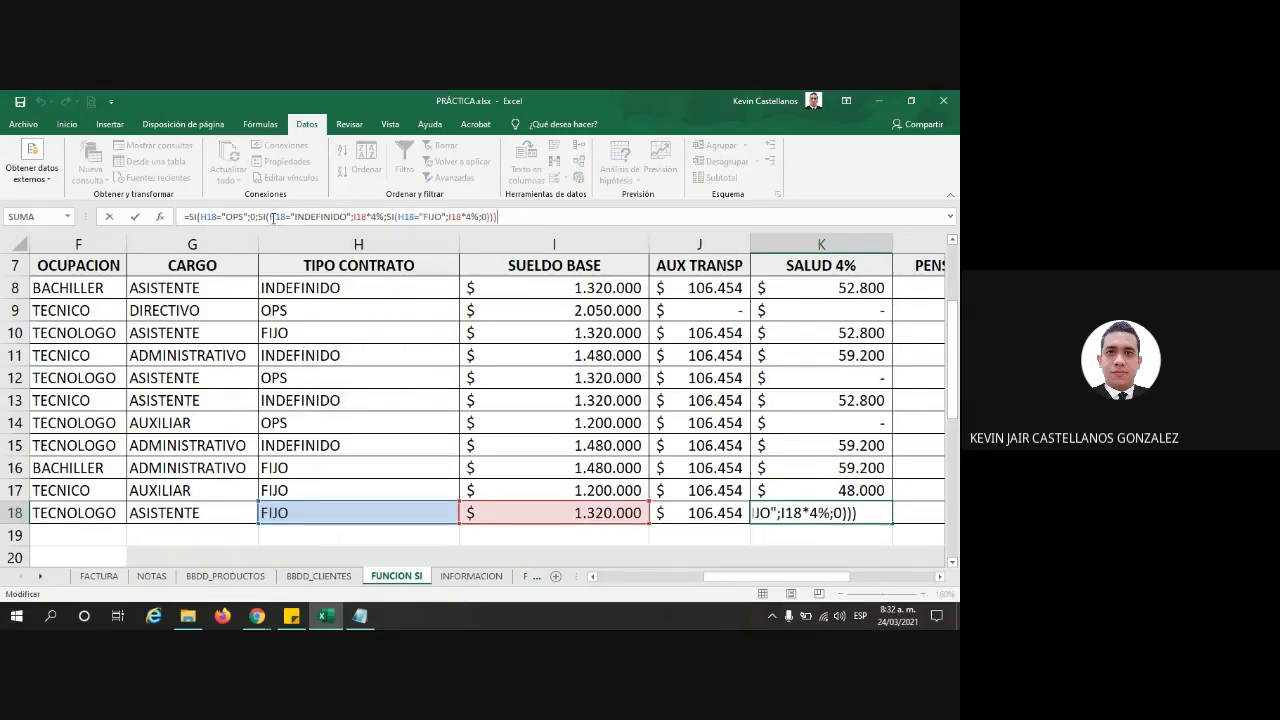
pyautogui.moveTo(269, 217); pyautogui.dragTo(494, 216)
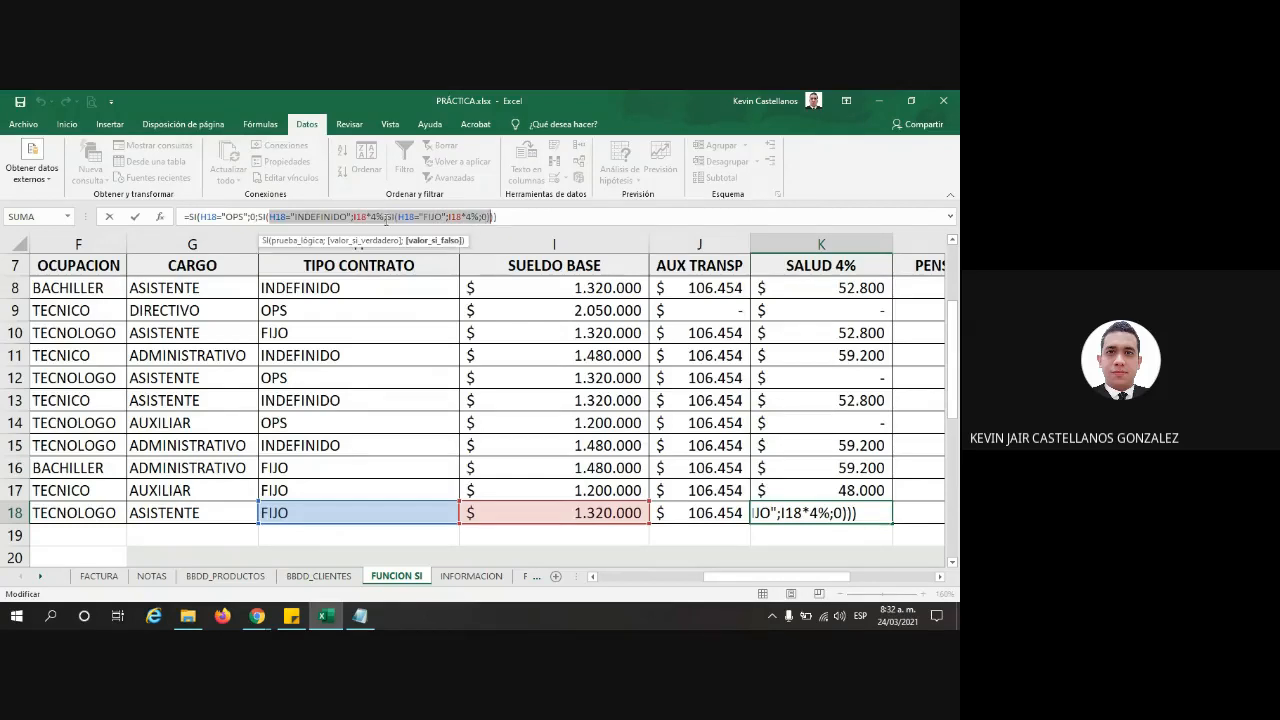
pyautogui.press('Escape')
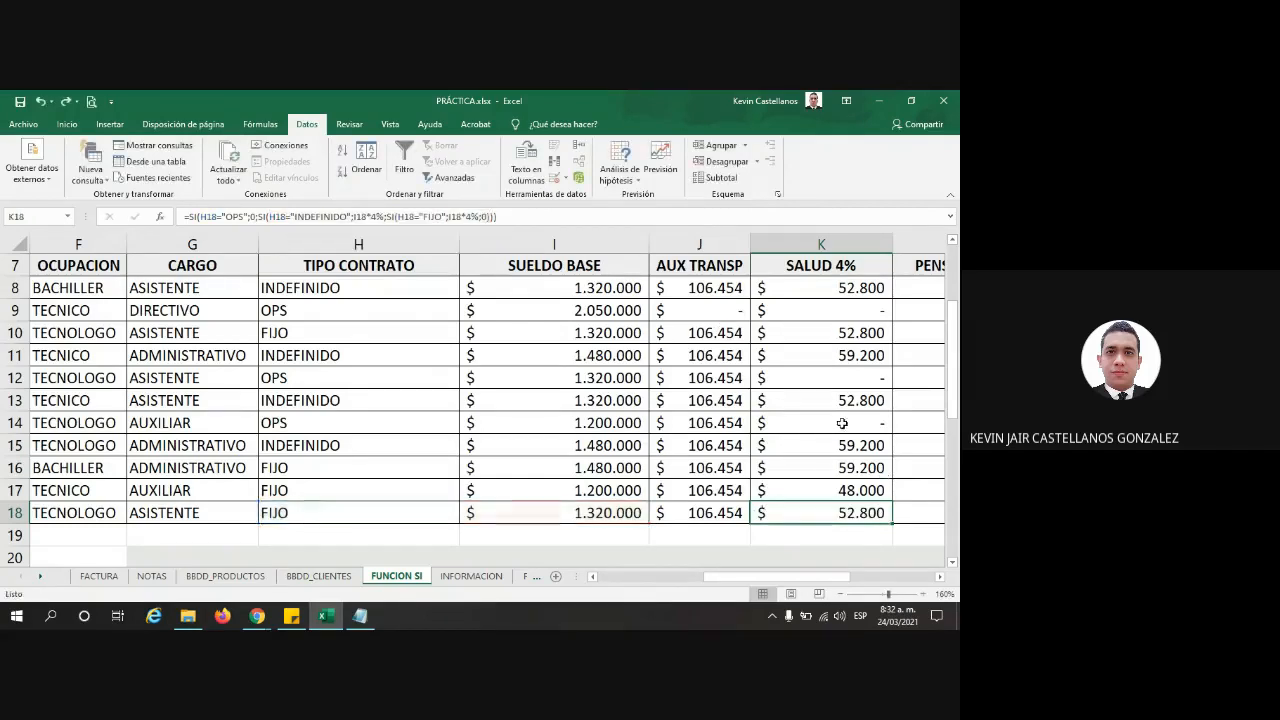
# Step: Clear the SALUD 4% formulas in K9:K17, keeping the formulas in K8 and K18
pyautogui.moveTo(830, 487); pyautogui.dragTo(838, 307)
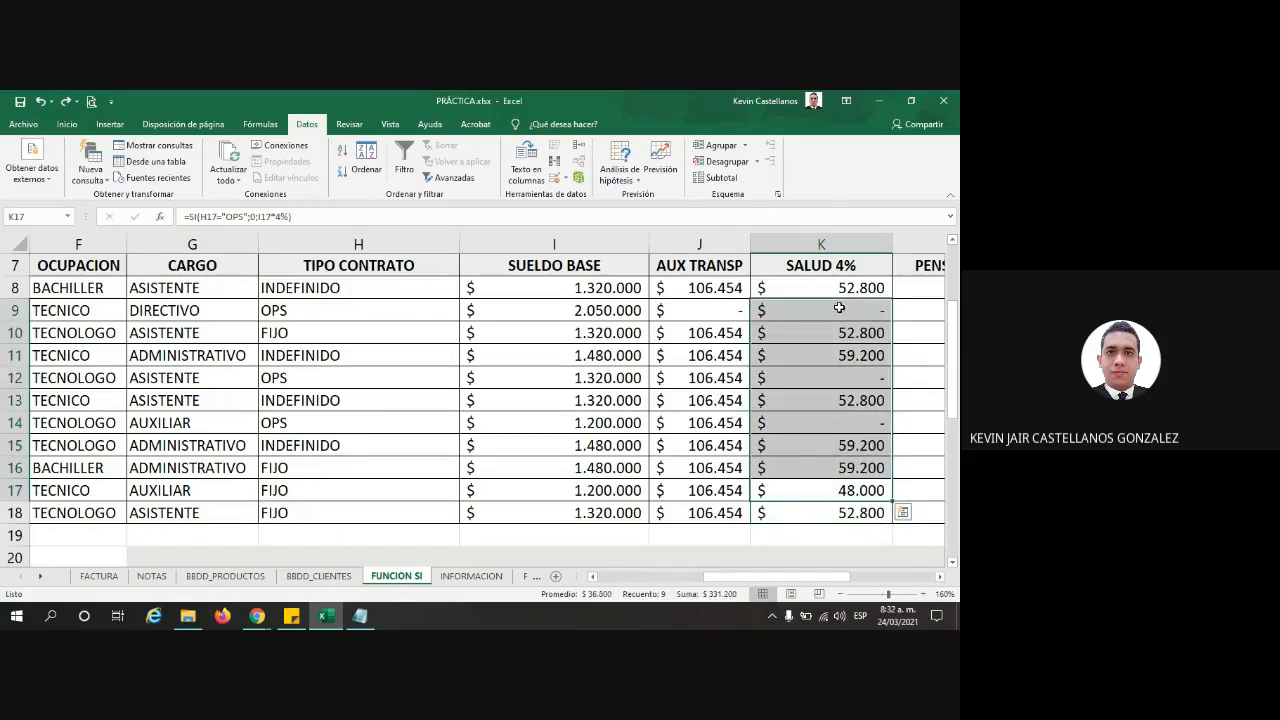
pyautogui.press('Delete')
# Step: Replace the SALUD 4% formula in K8 with =SI(H8="OPS";0;SI(O(, starting an O function inside the nested SI
pyautogui.click(840, 291)
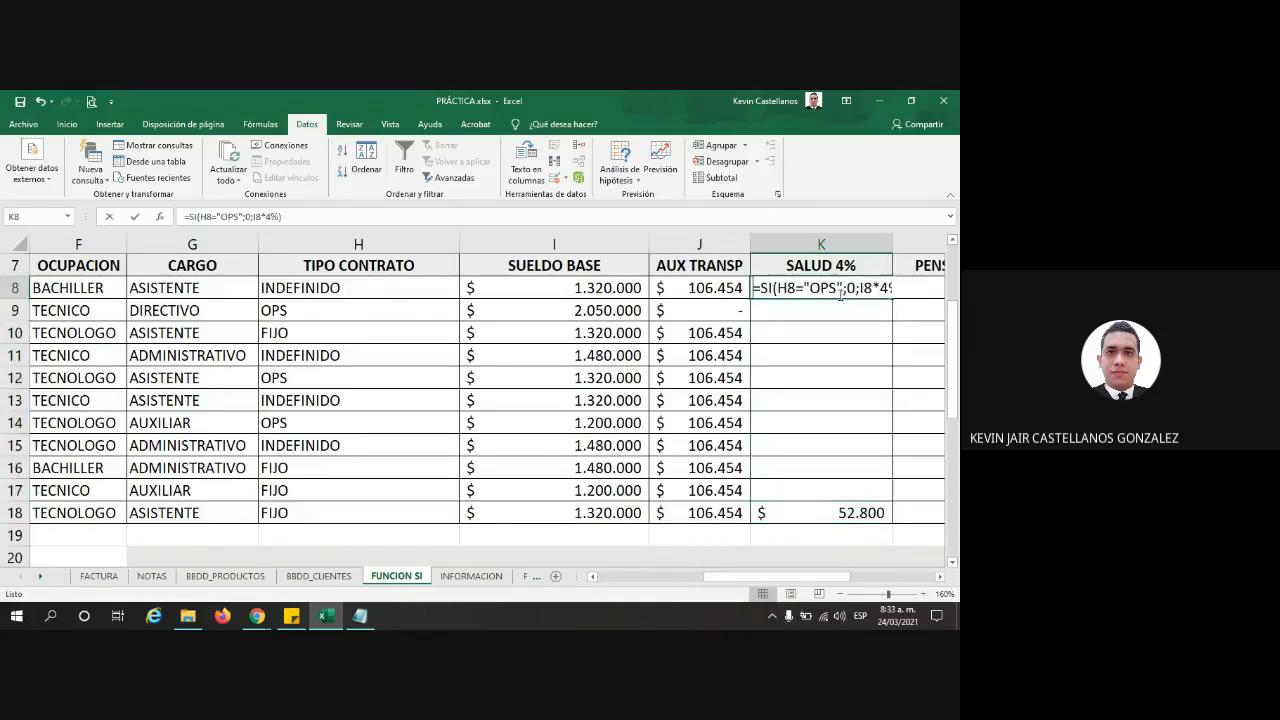
pyautogui.write('=SI')
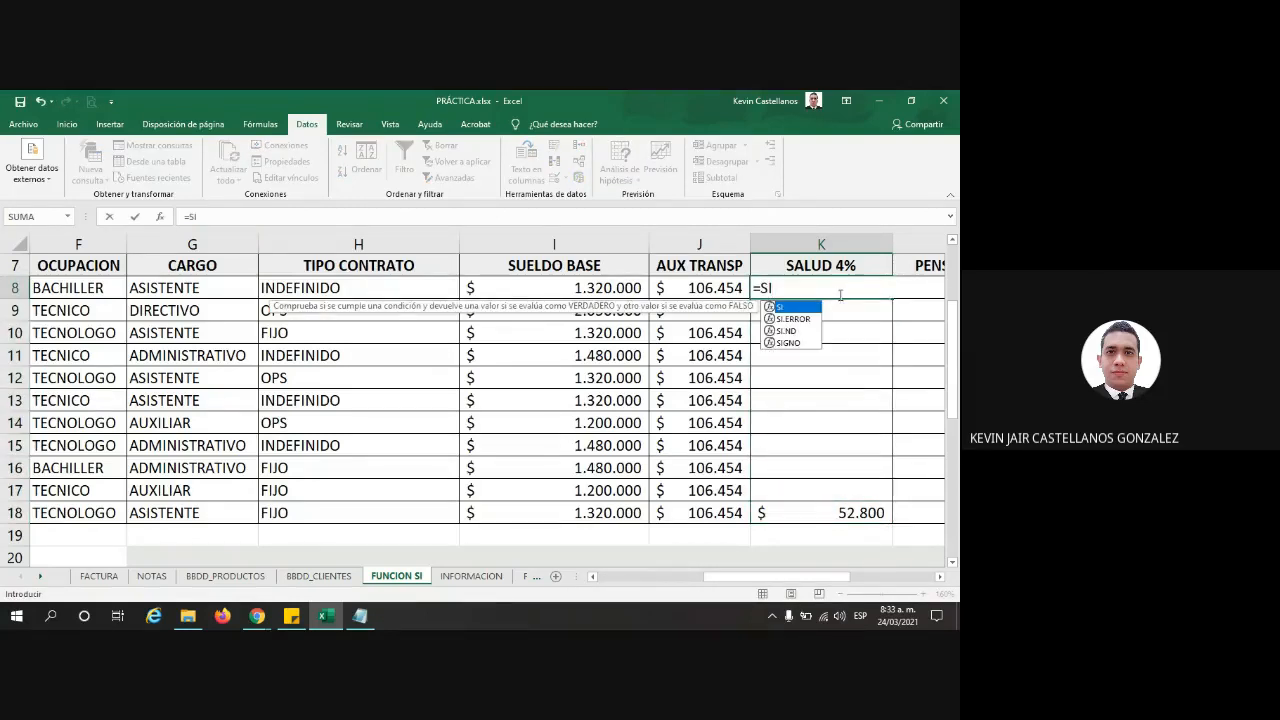
pyautogui.write('(')
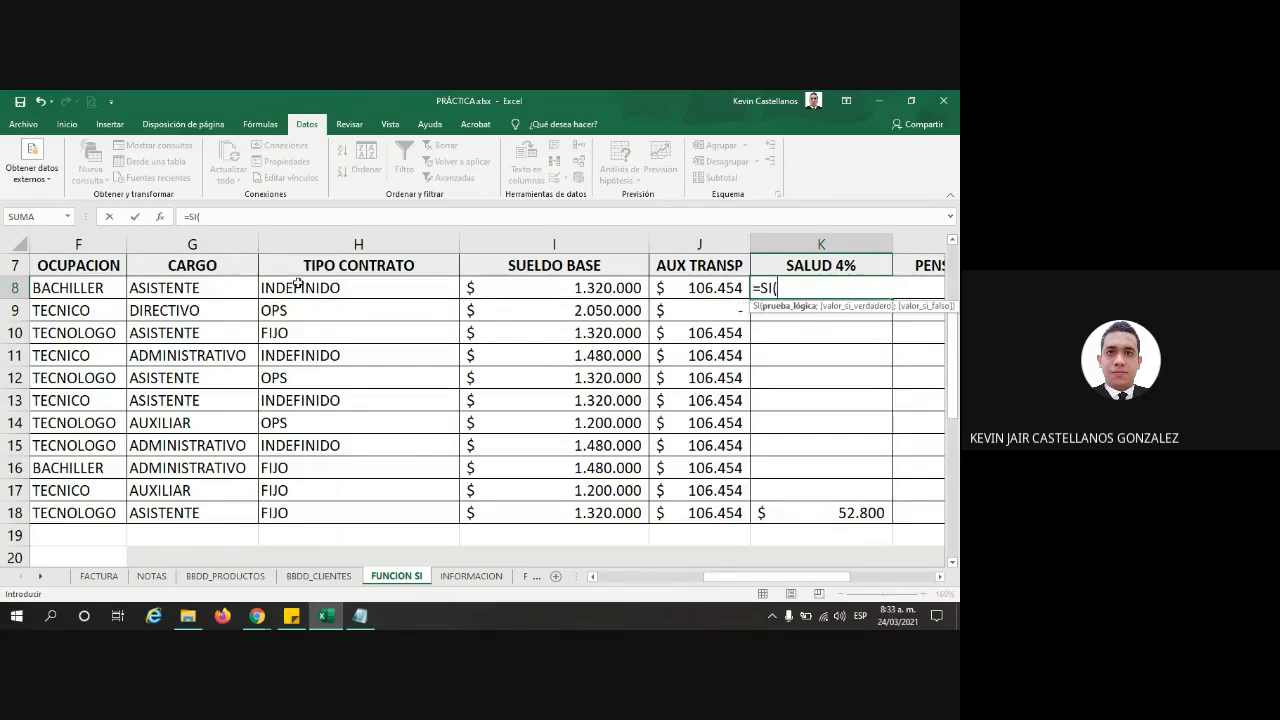
pyautogui.click(403, 287)
pyautogui.write('="')
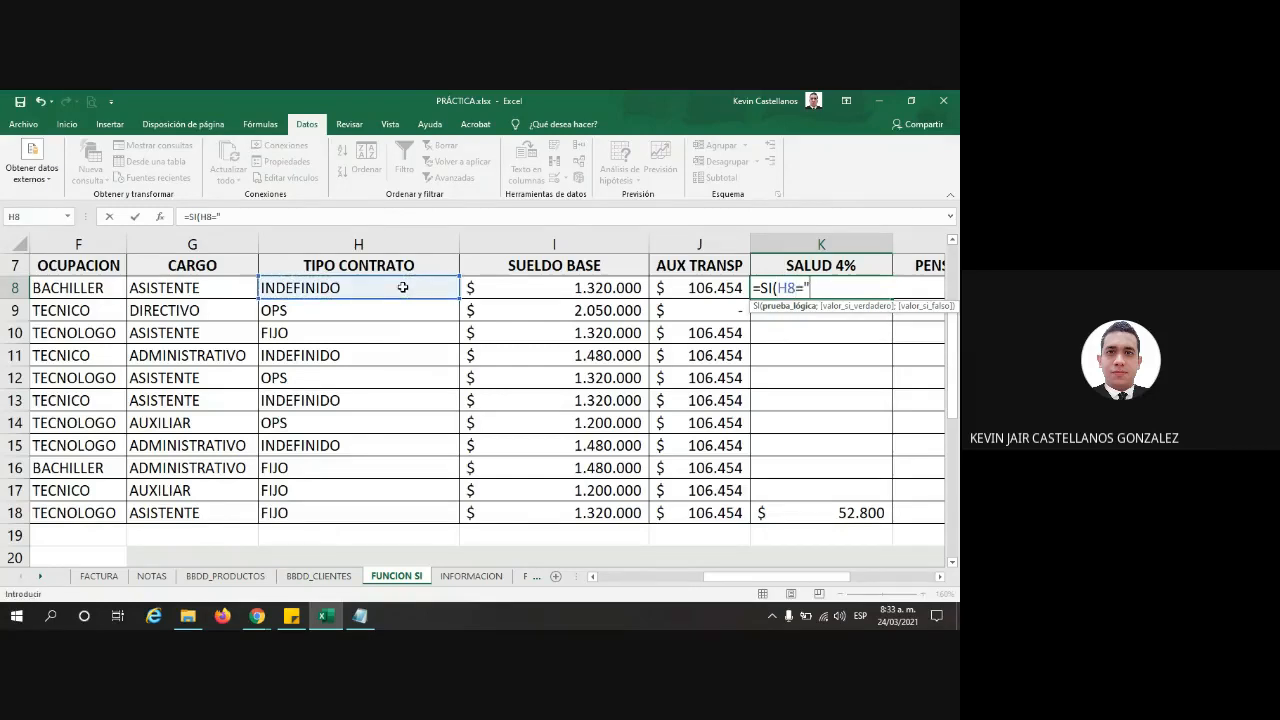
pyautogui.write('OPS')
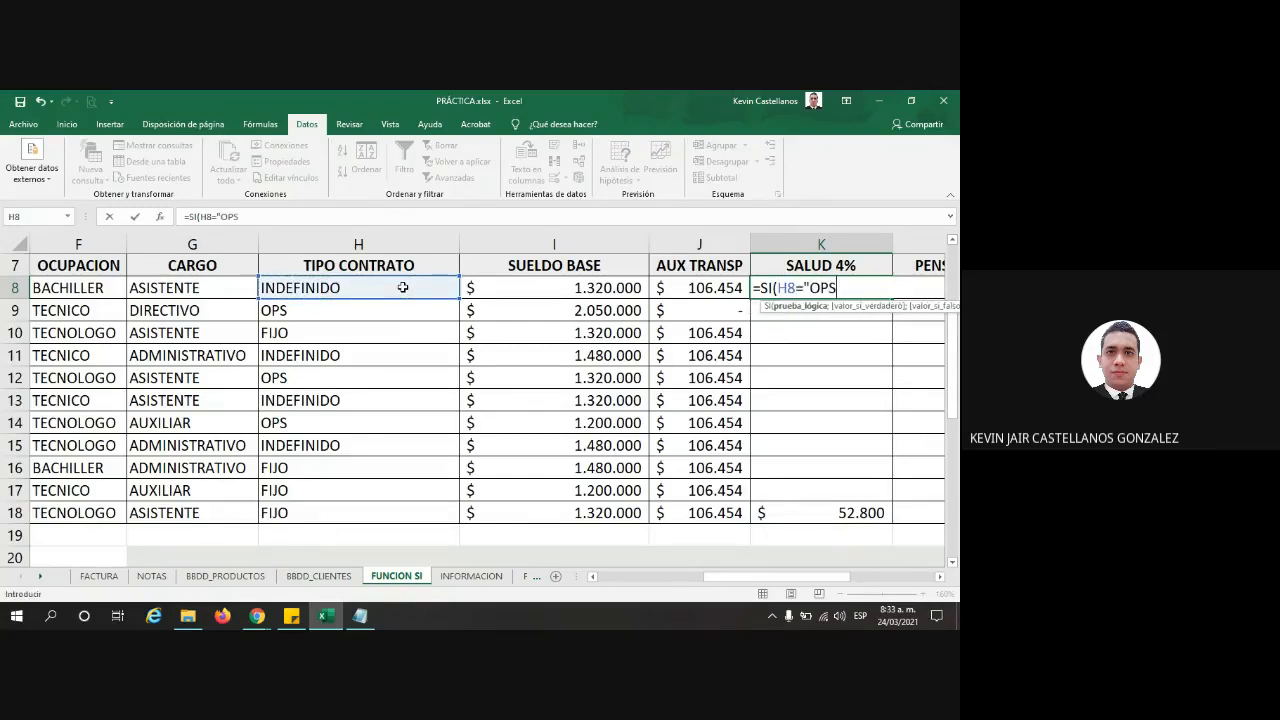
pyautogui.write('";0')
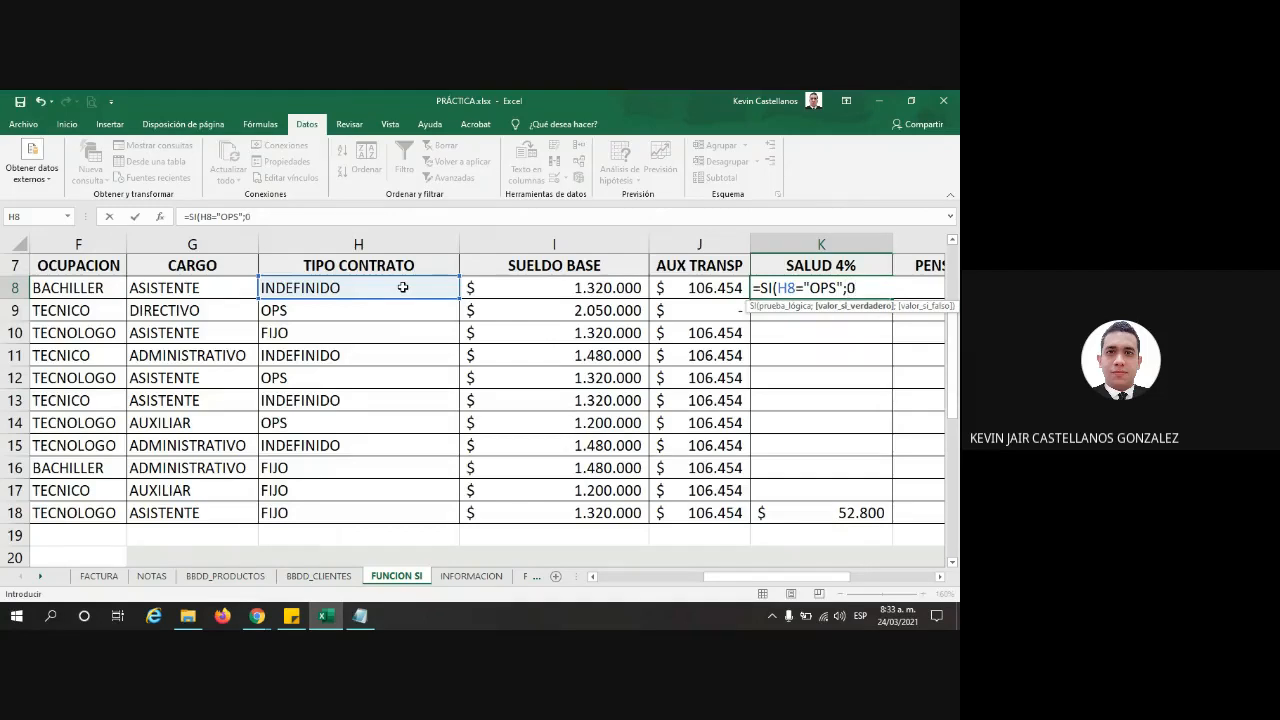
pyautogui.write(';SI')
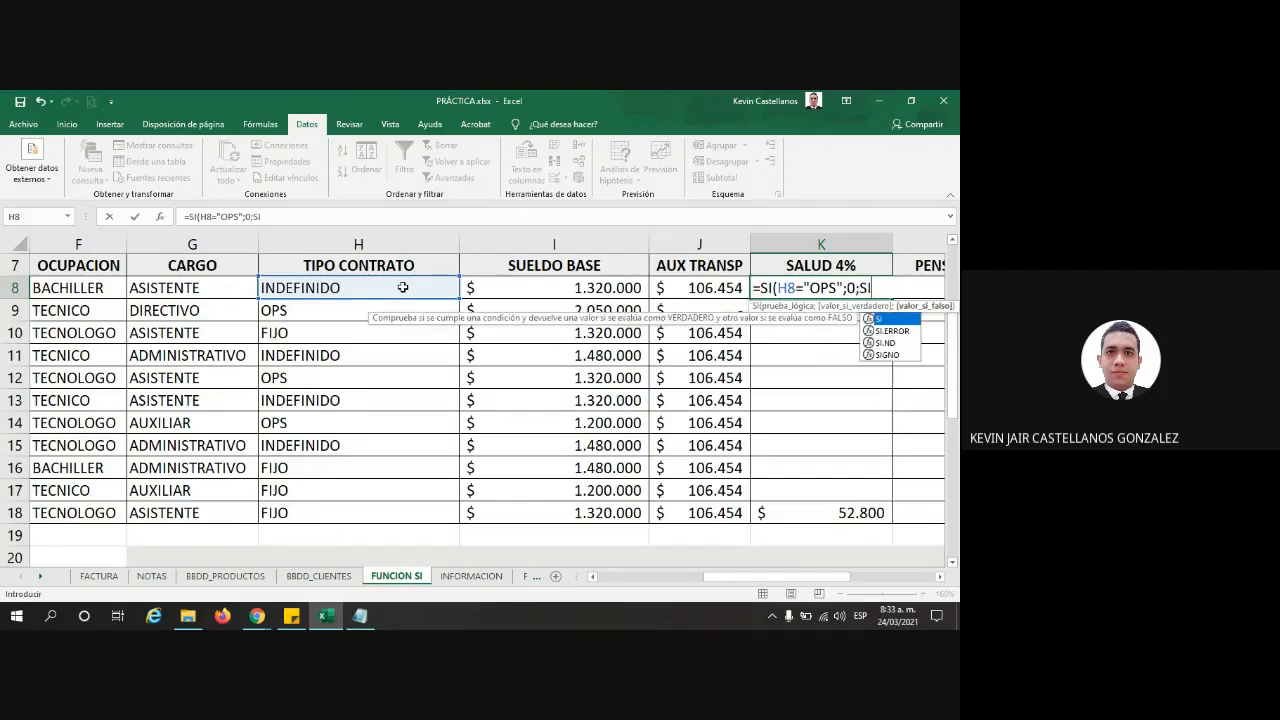
pyautogui.write('(')
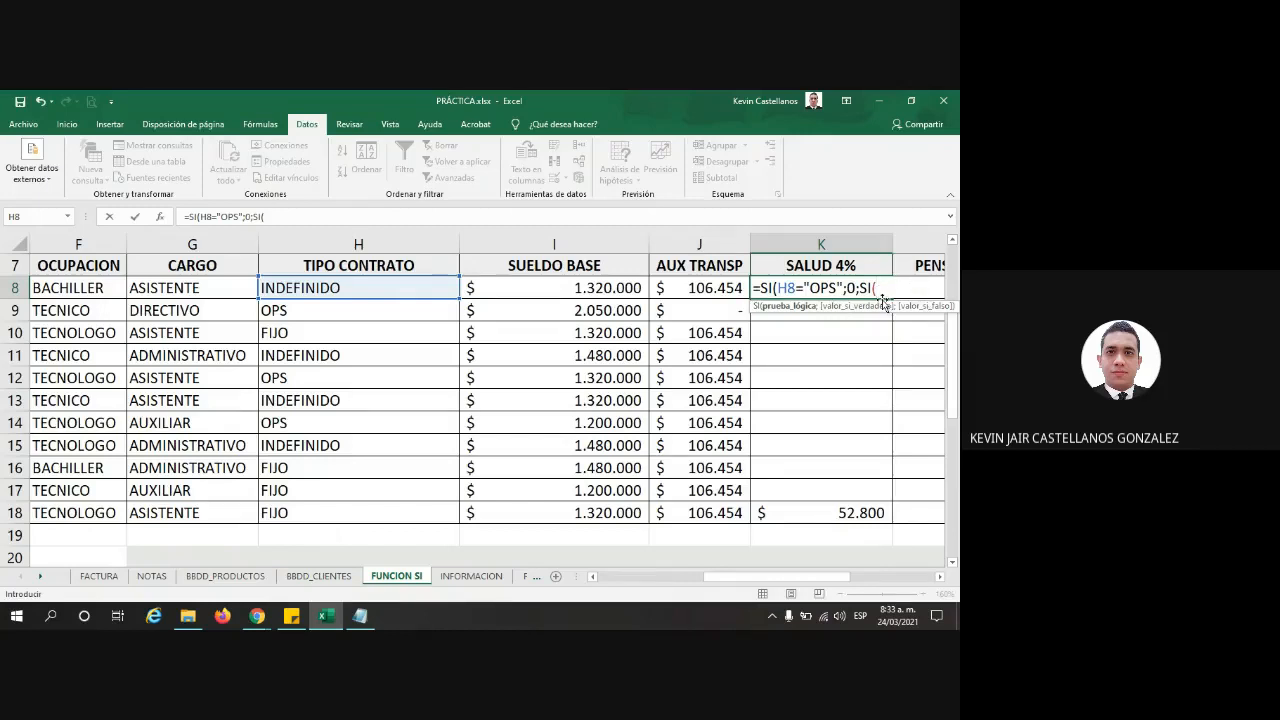
pyautogui.write('O')
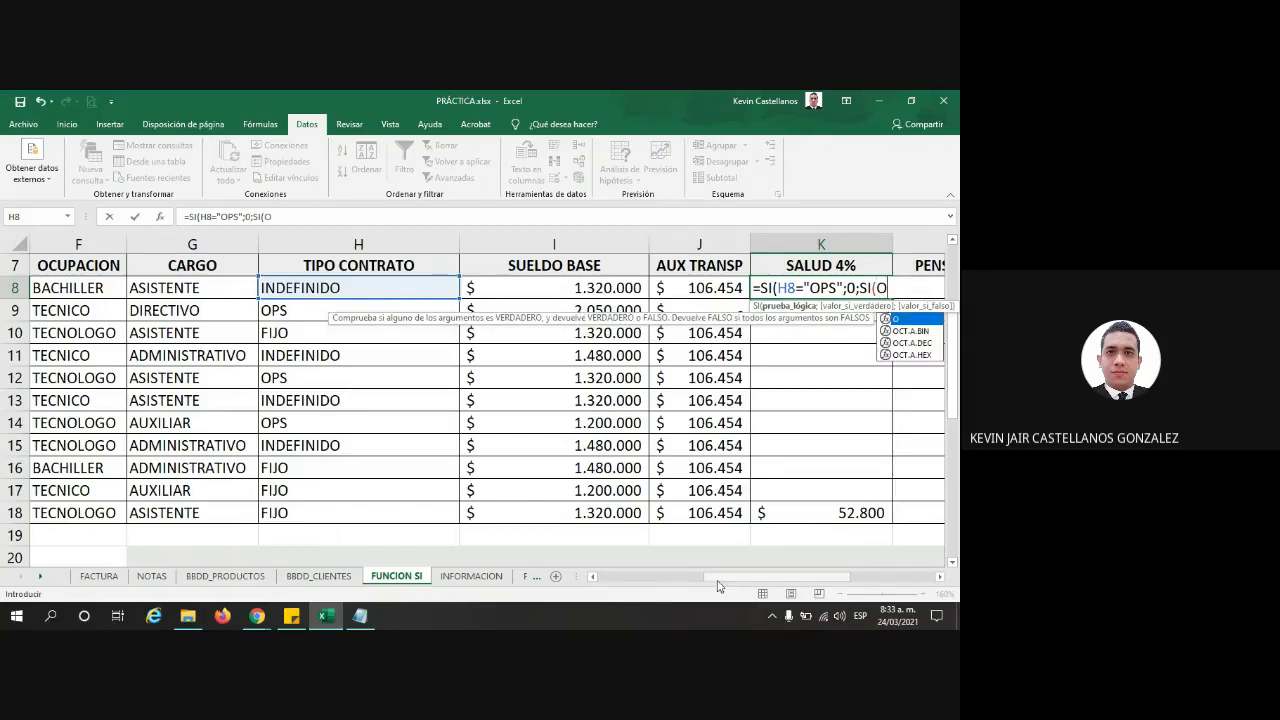
pyautogui.moveTo(722, 578); pyautogui.dragTo(748, 578)
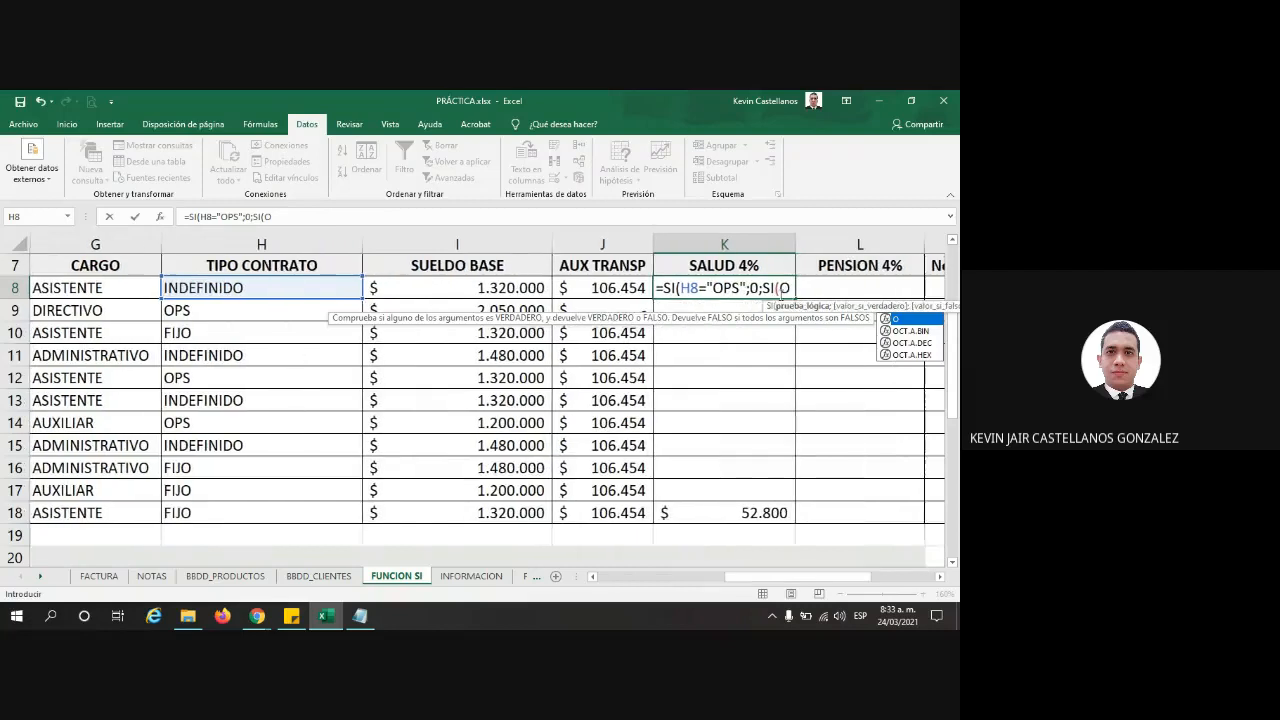
pyautogui.write('(')
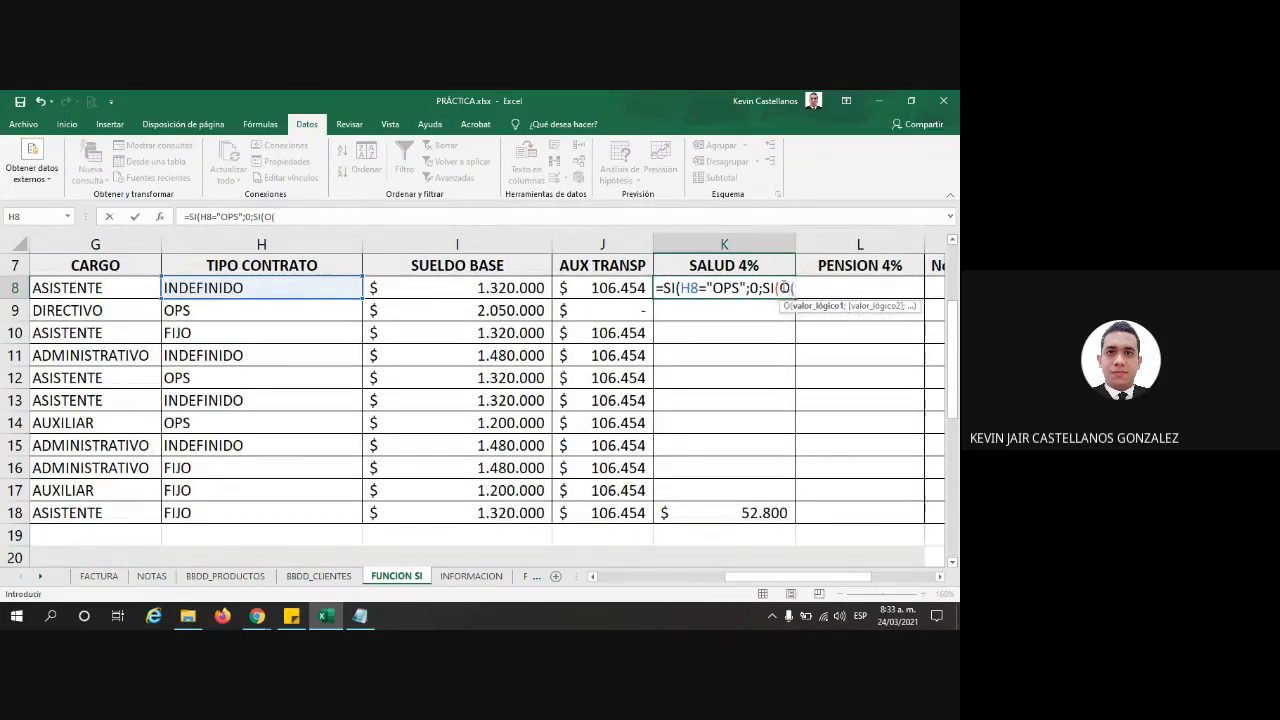
pyautogui.click(790, 287)
pyautogui.click(772, 288)
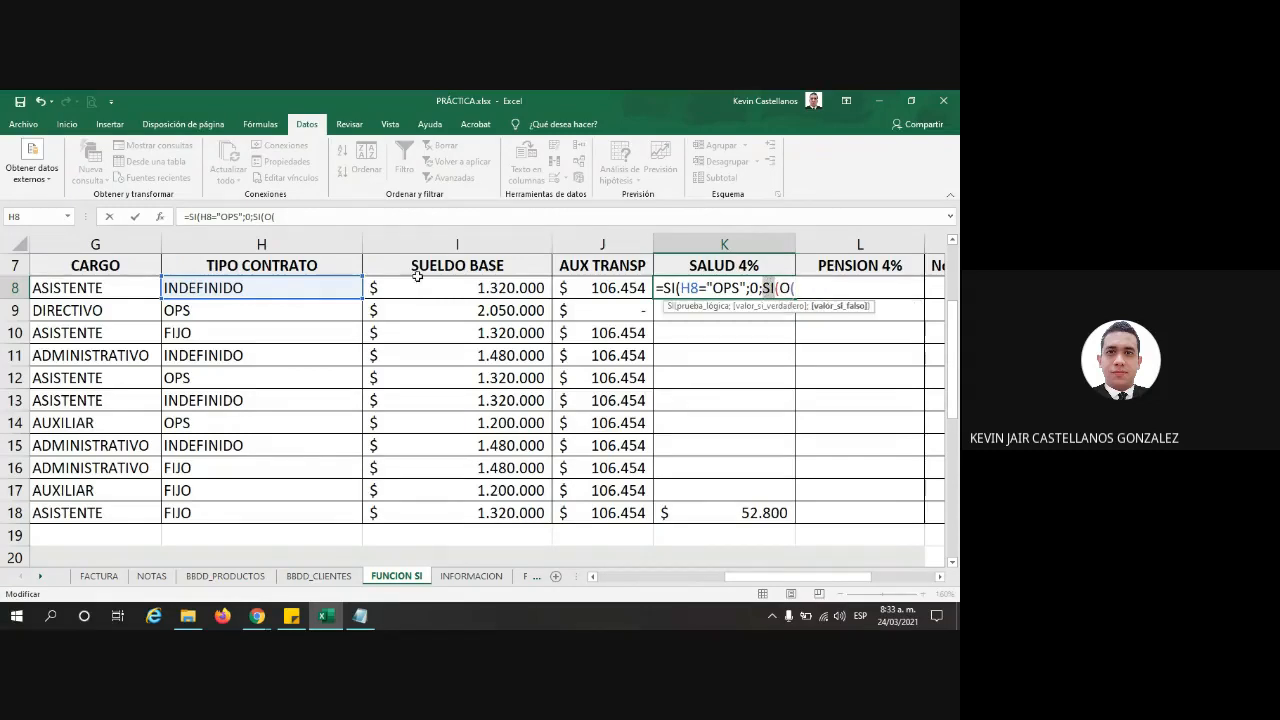
pyautogui.click(270, 290)
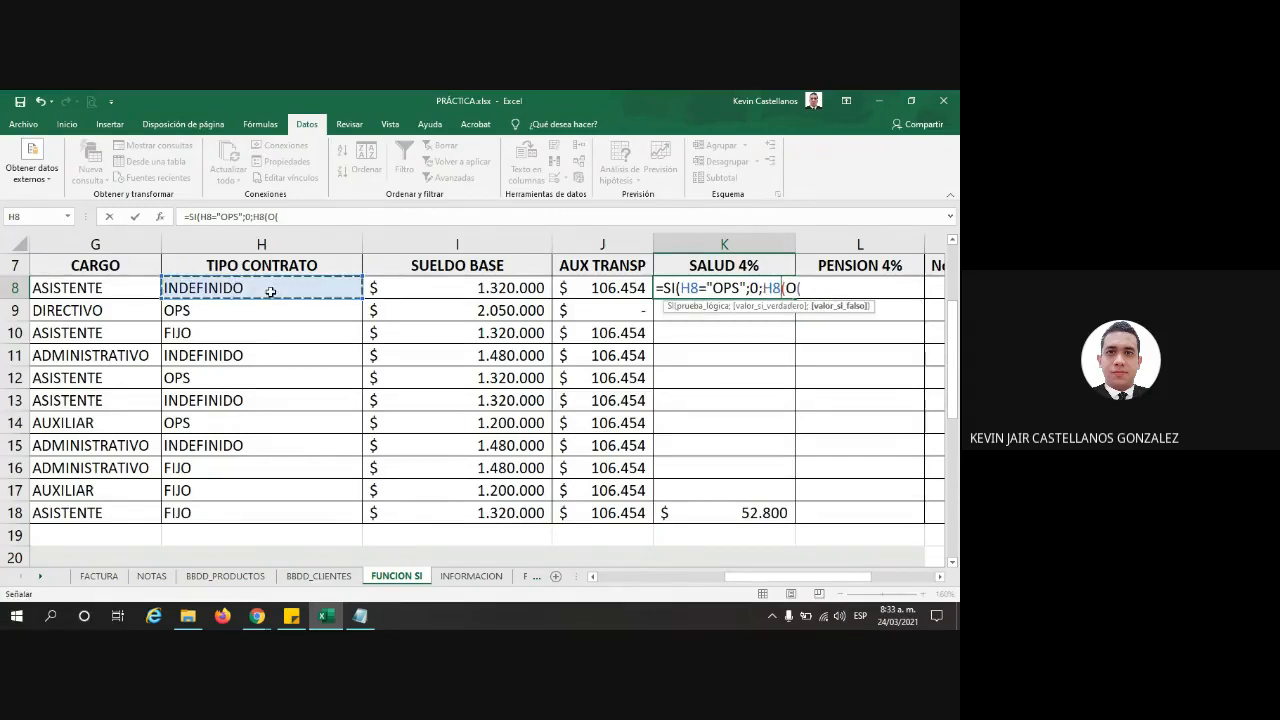
pyautogui.hotkey('ctrl', 'z')
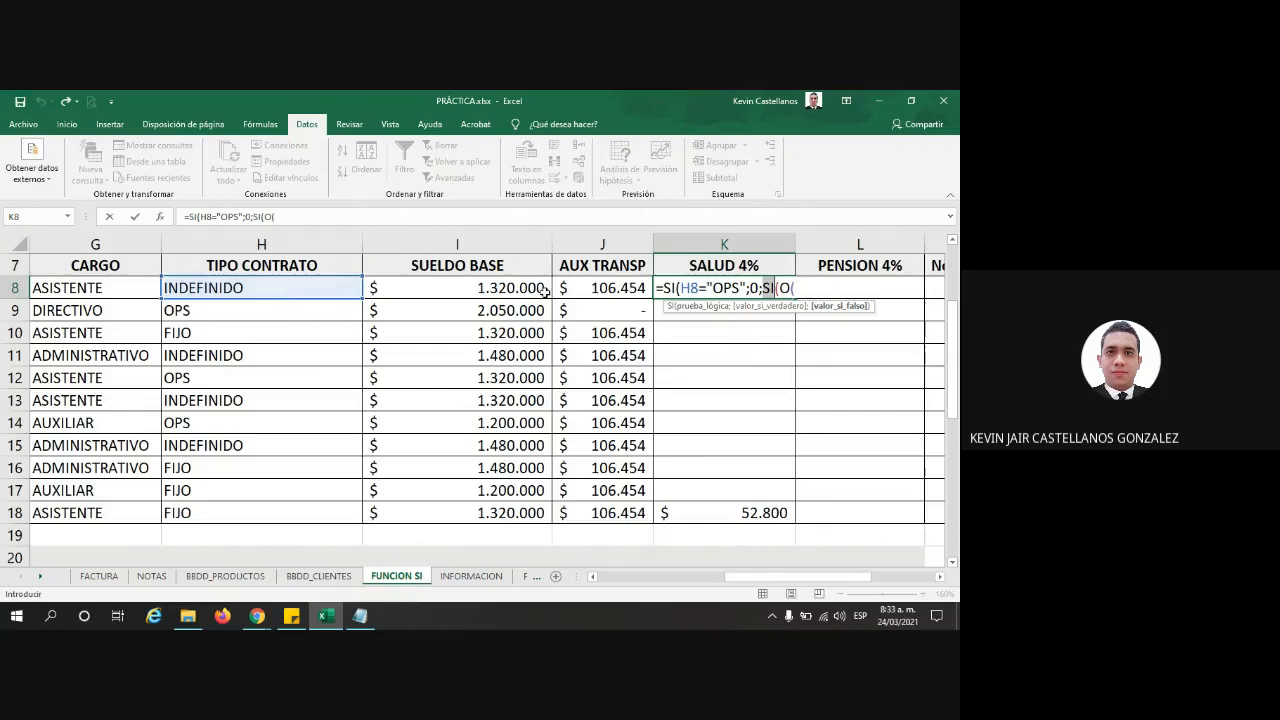
pyautogui.click(803, 288)
# Step: Give the O function in K8 the conditions H8="INDEFINIDO" and H8="FIJO", and close its parenthesis
pyautogui.click(208, 290)
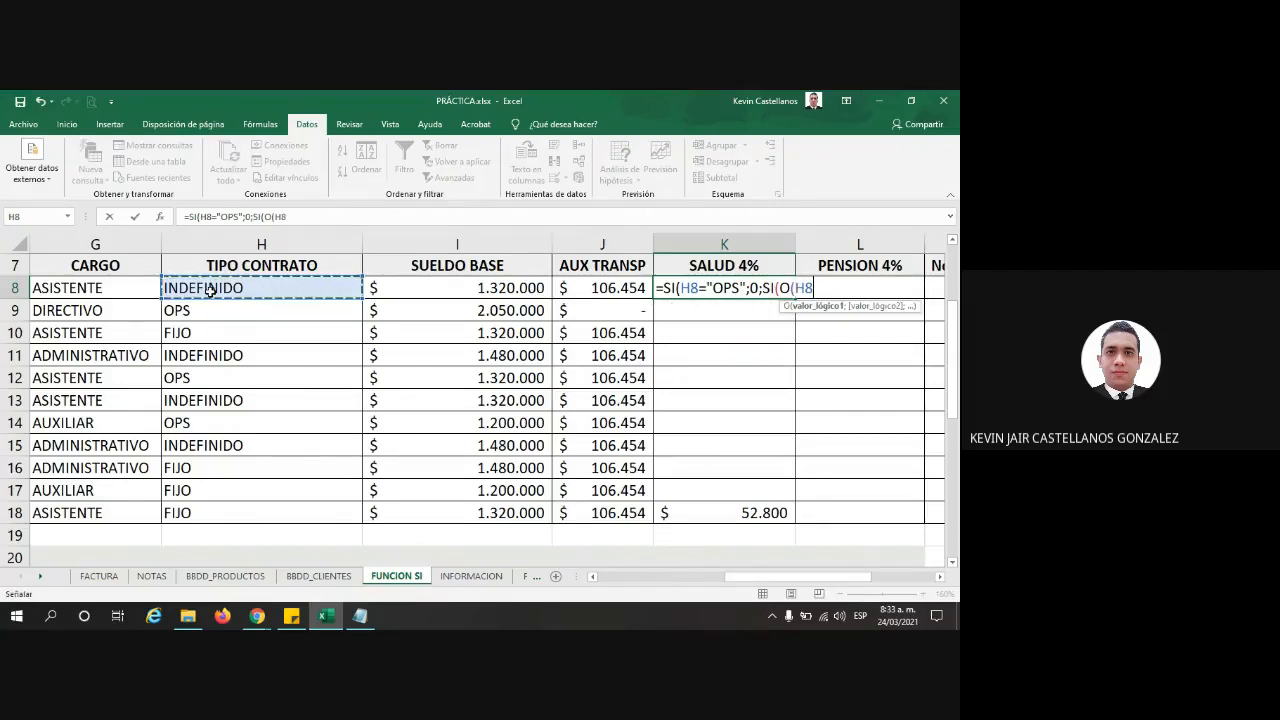
pyautogui.write('=')
pyautogui.write('"IND')
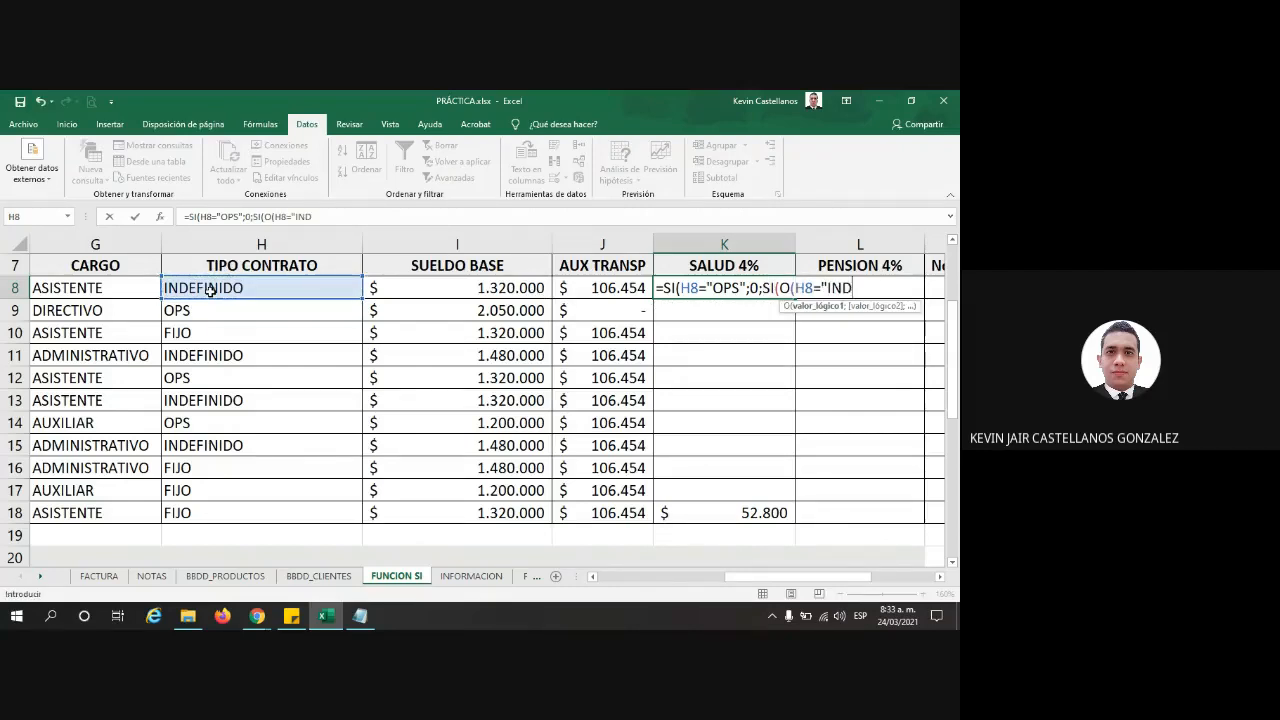
pyautogui.write('EFINIDO"')
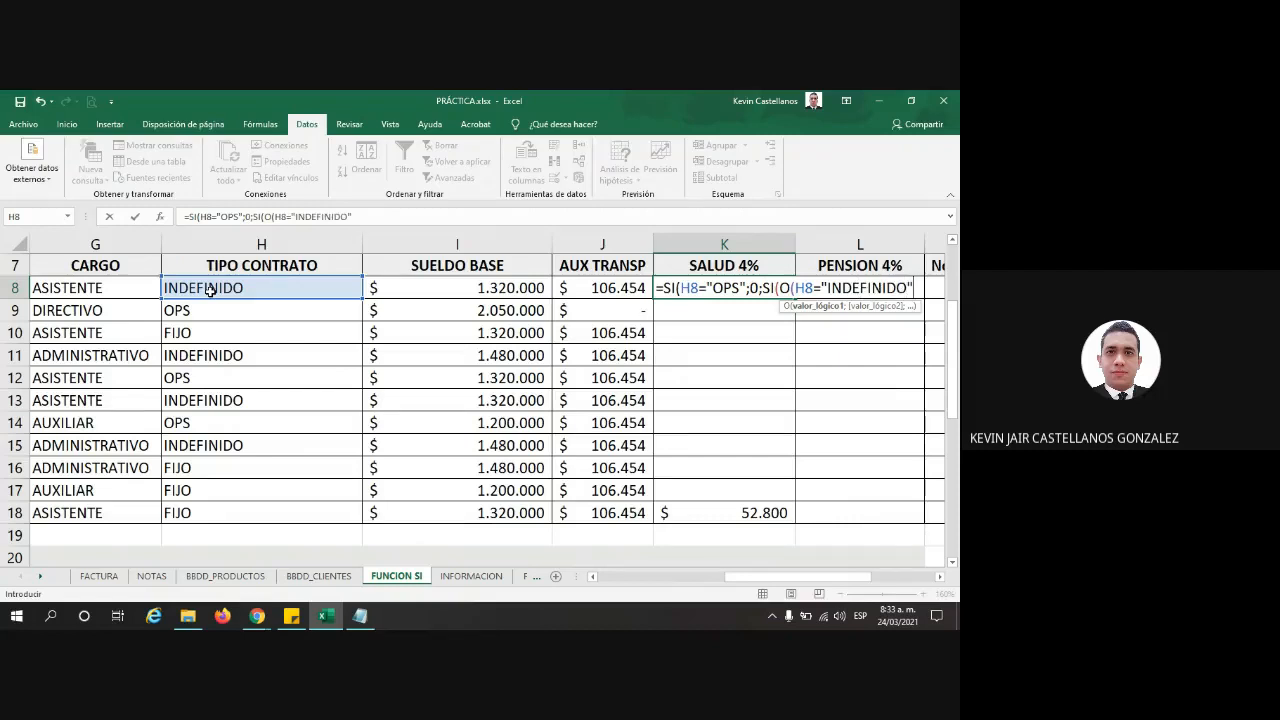
pyautogui.write(';')
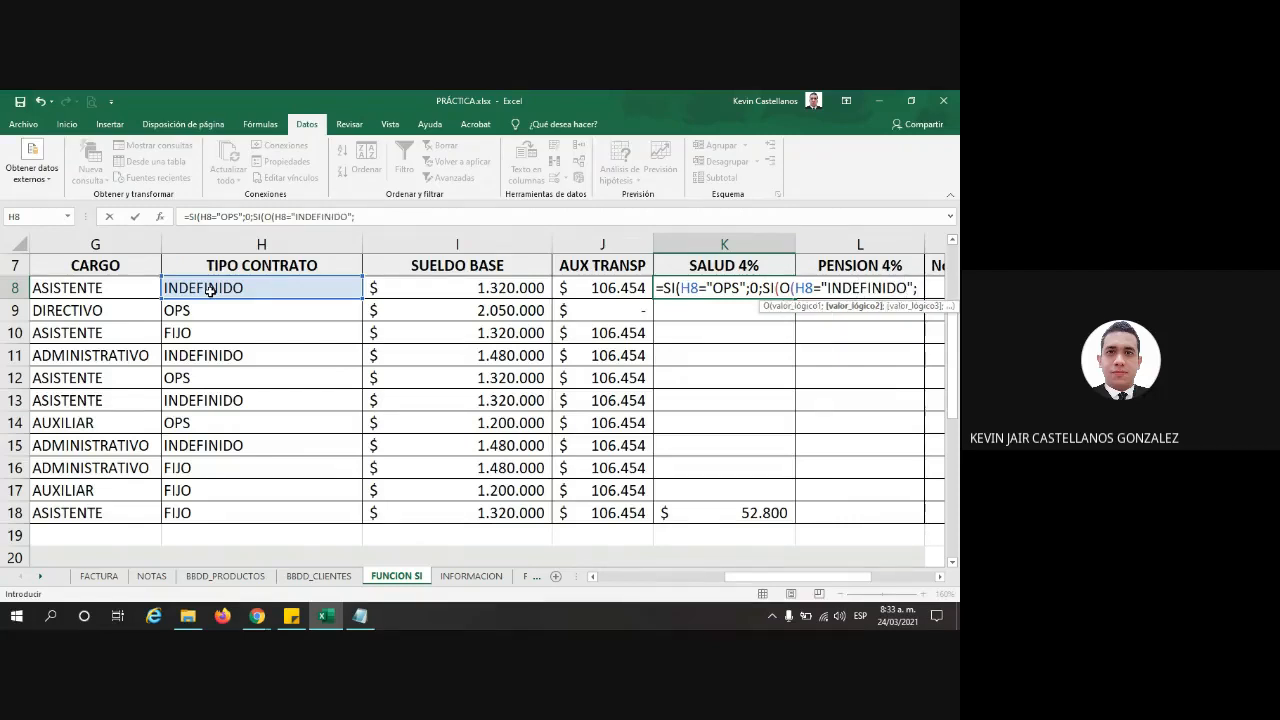
pyautogui.click(210, 290)
pyautogui.write('=')
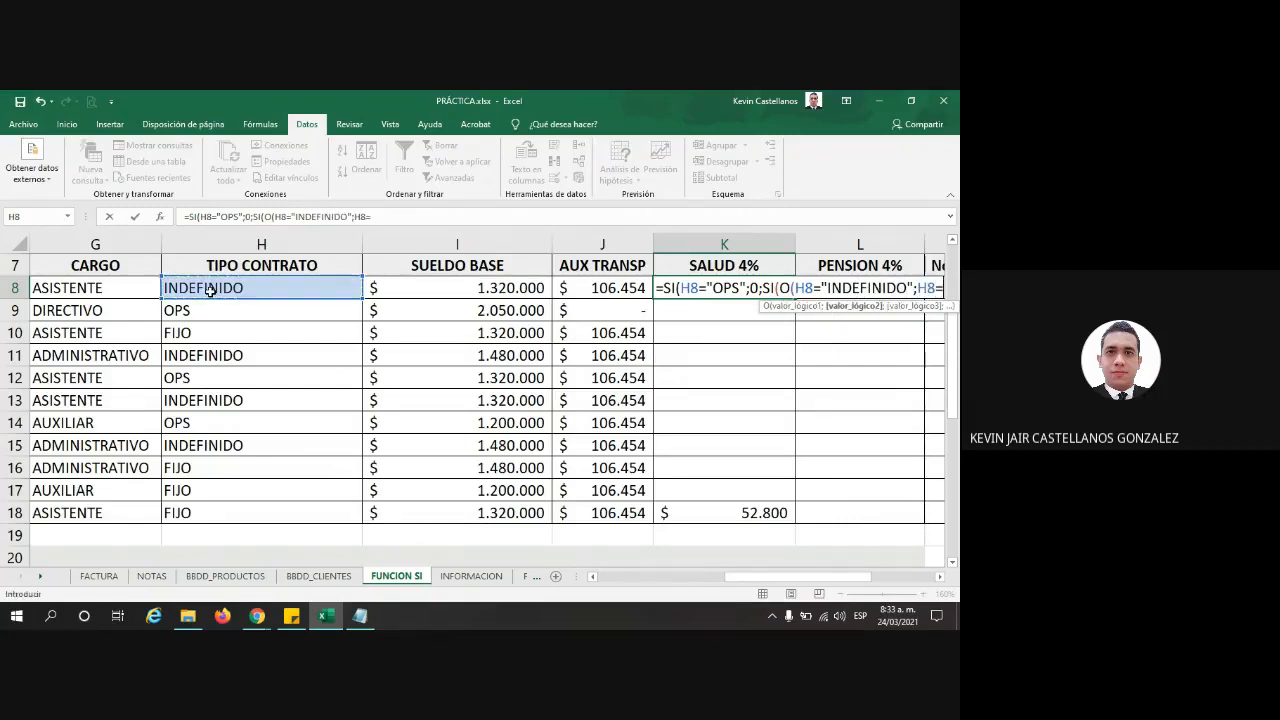
pyautogui.write('FIJO')
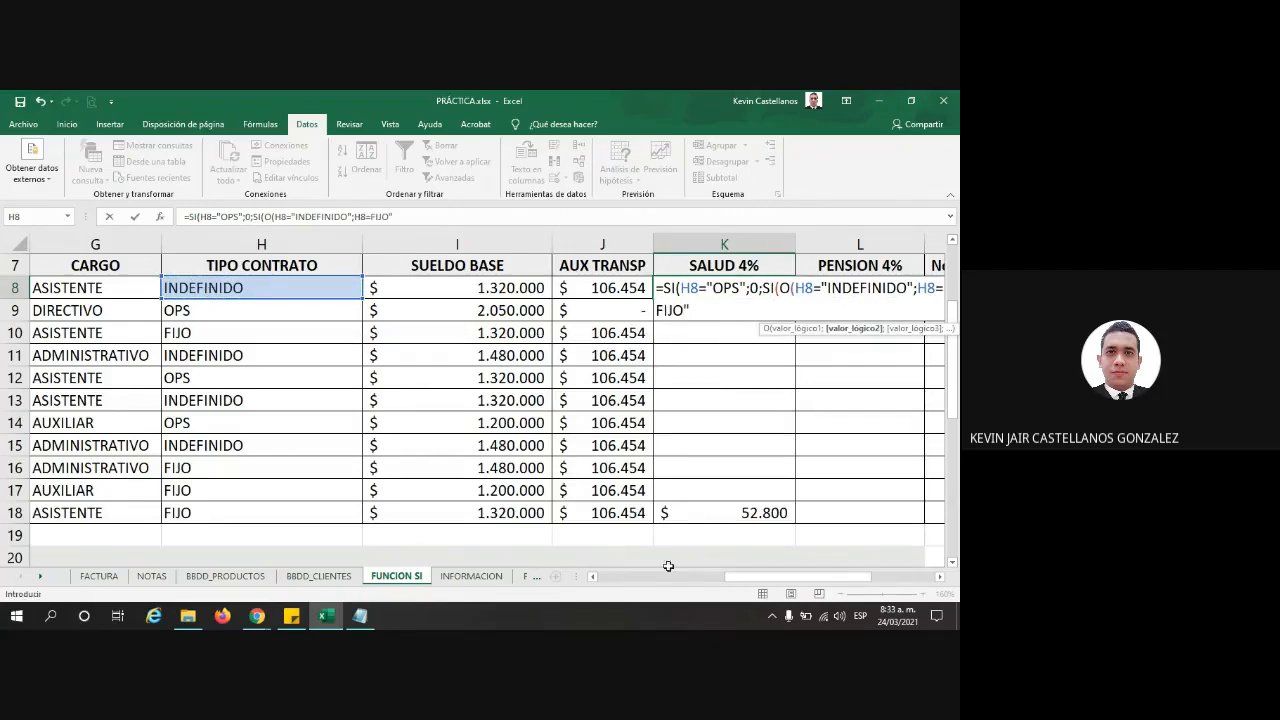
pyautogui.moveTo(734, 578); pyautogui.dragTo(756, 586)
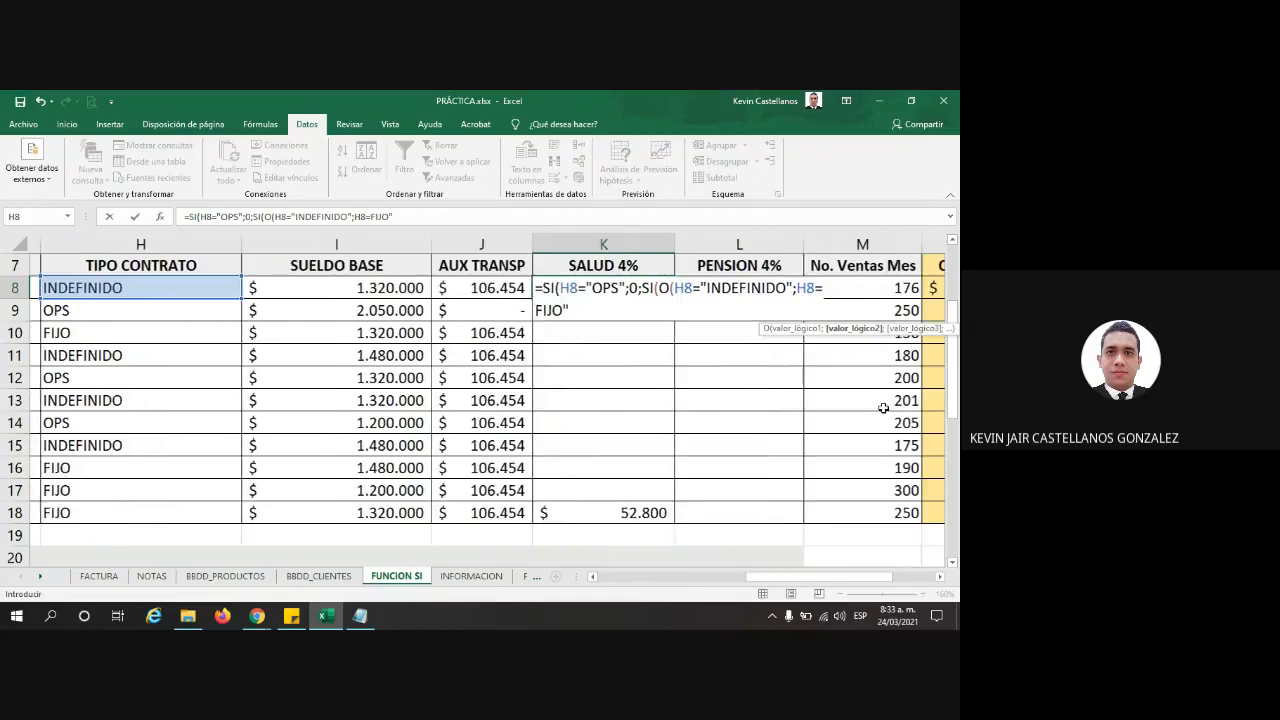
pyautogui.click(812, 287)
pyautogui.write('"')
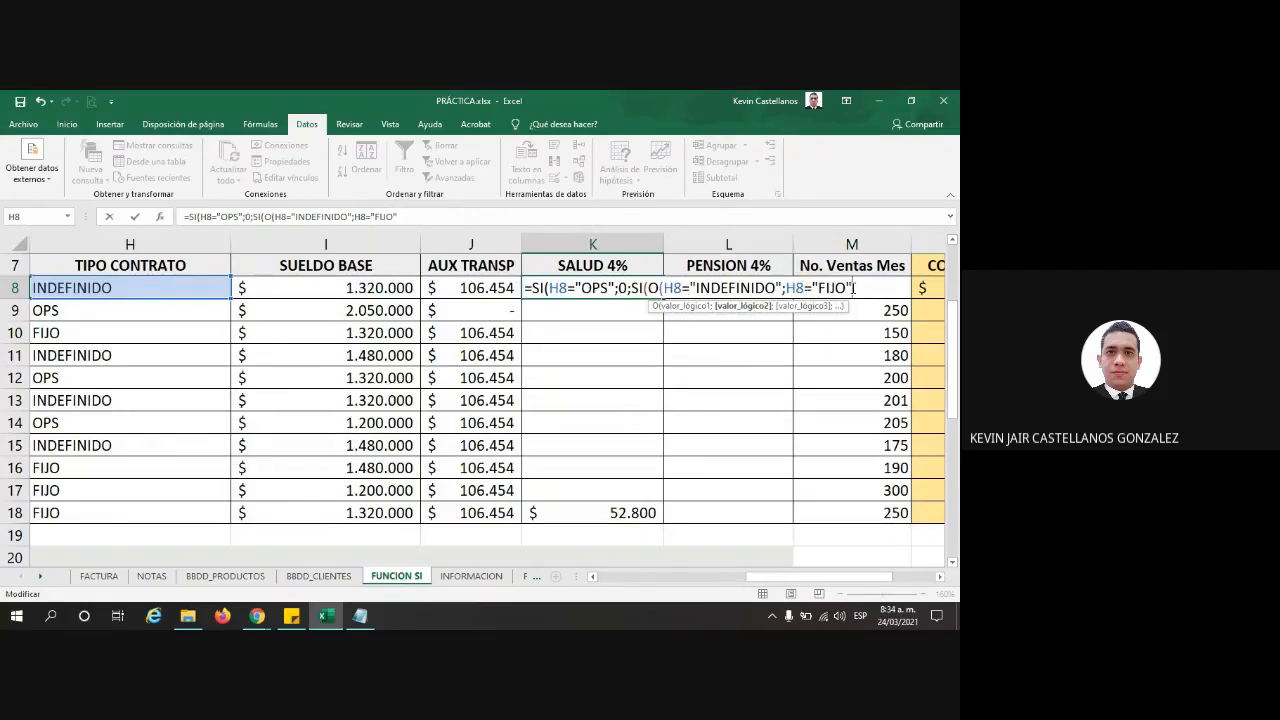
pyautogui.write(')')
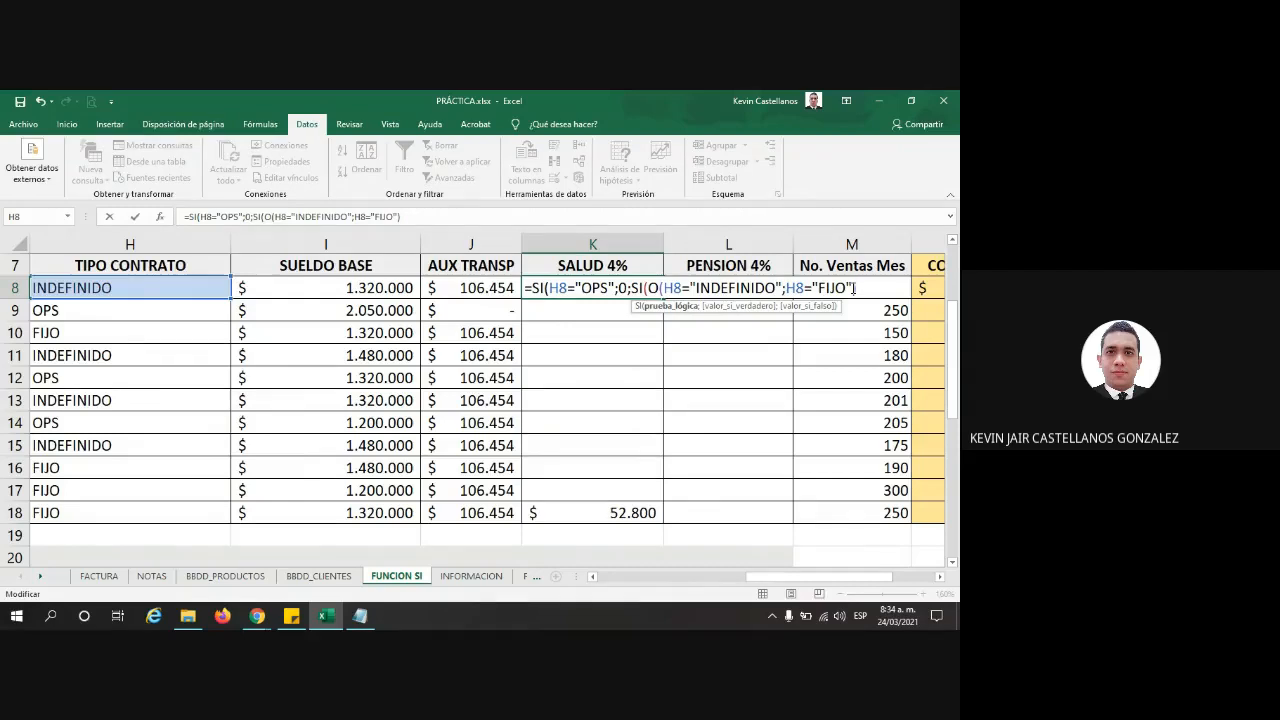
# Step: Complete the K8 formula with I8*4% as the nested SI's true value and 0 as its false value, and enter it
pyautogui.write(';')
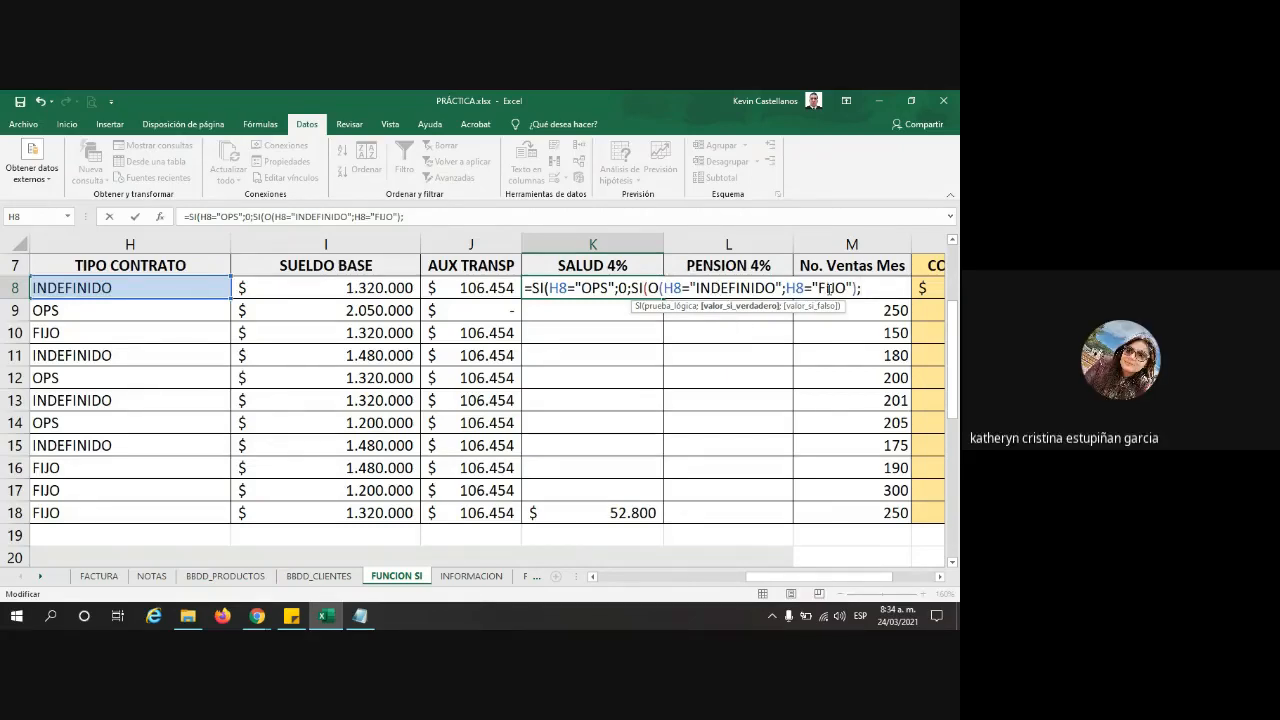
pyautogui.click(340, 290)
pyautogui.write('*')
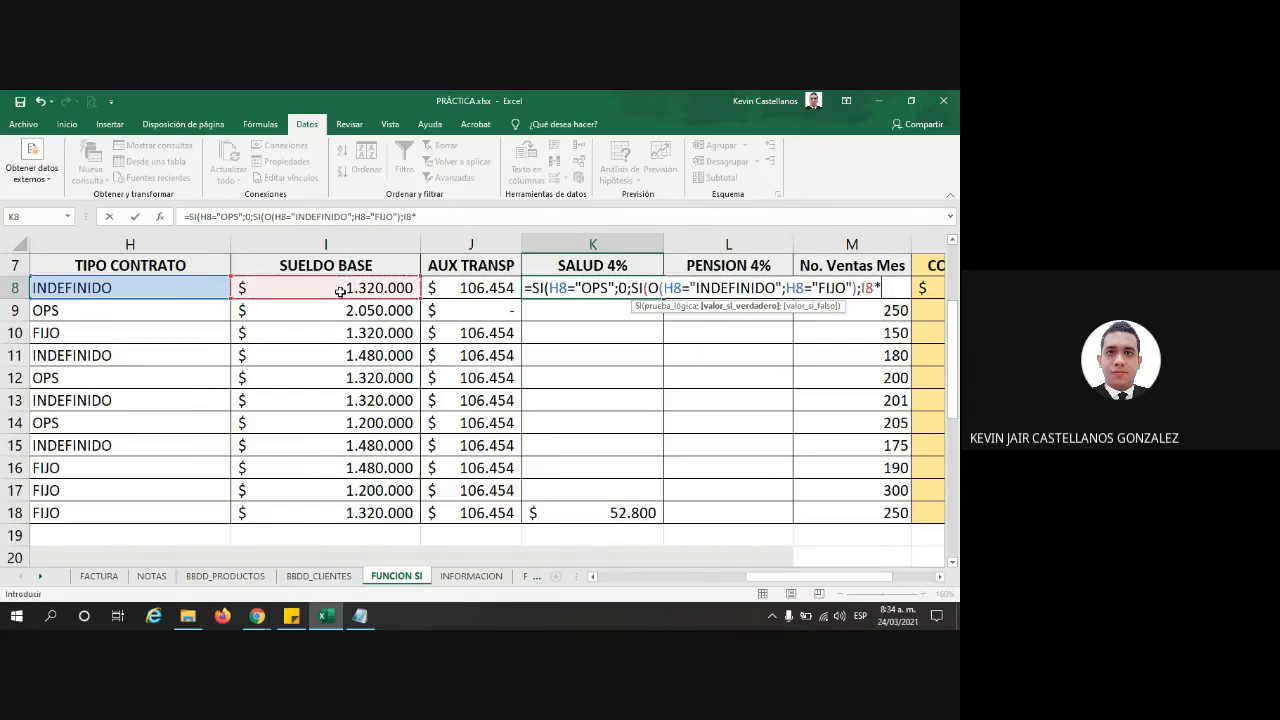
pyautogui.write('4%;0')
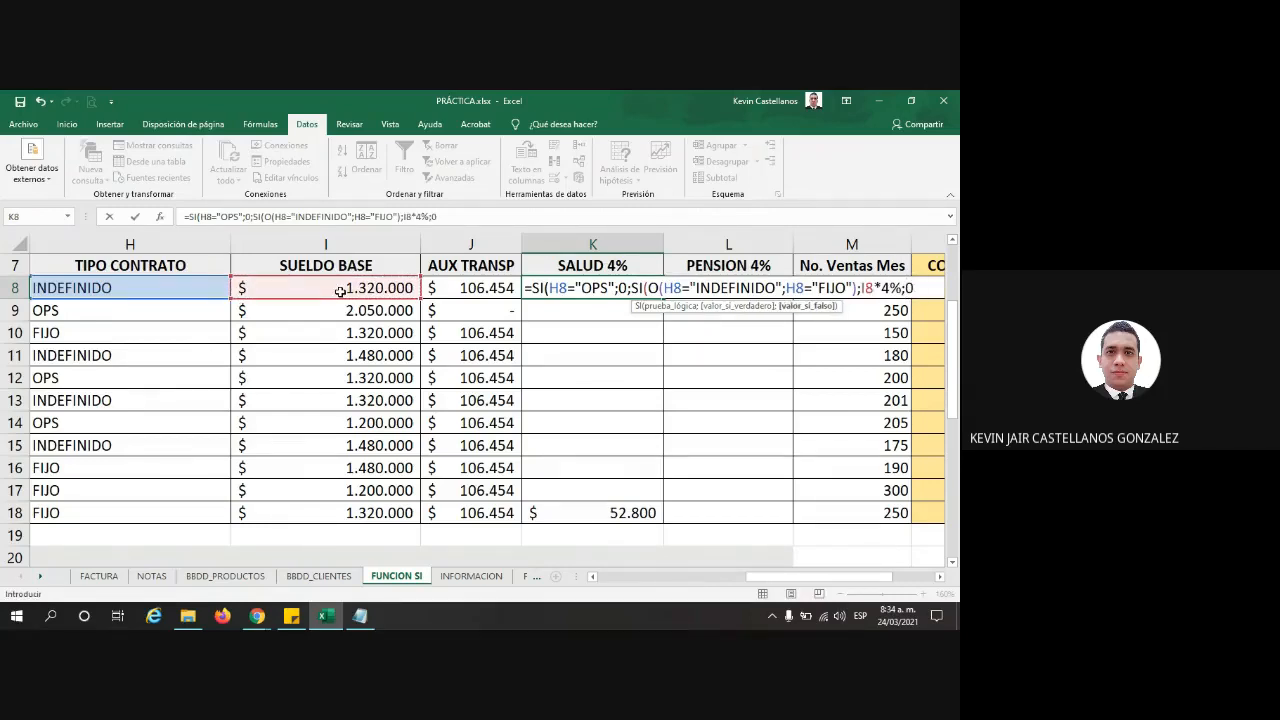
pyautogui.write('))')
pyautogui.press('Return')
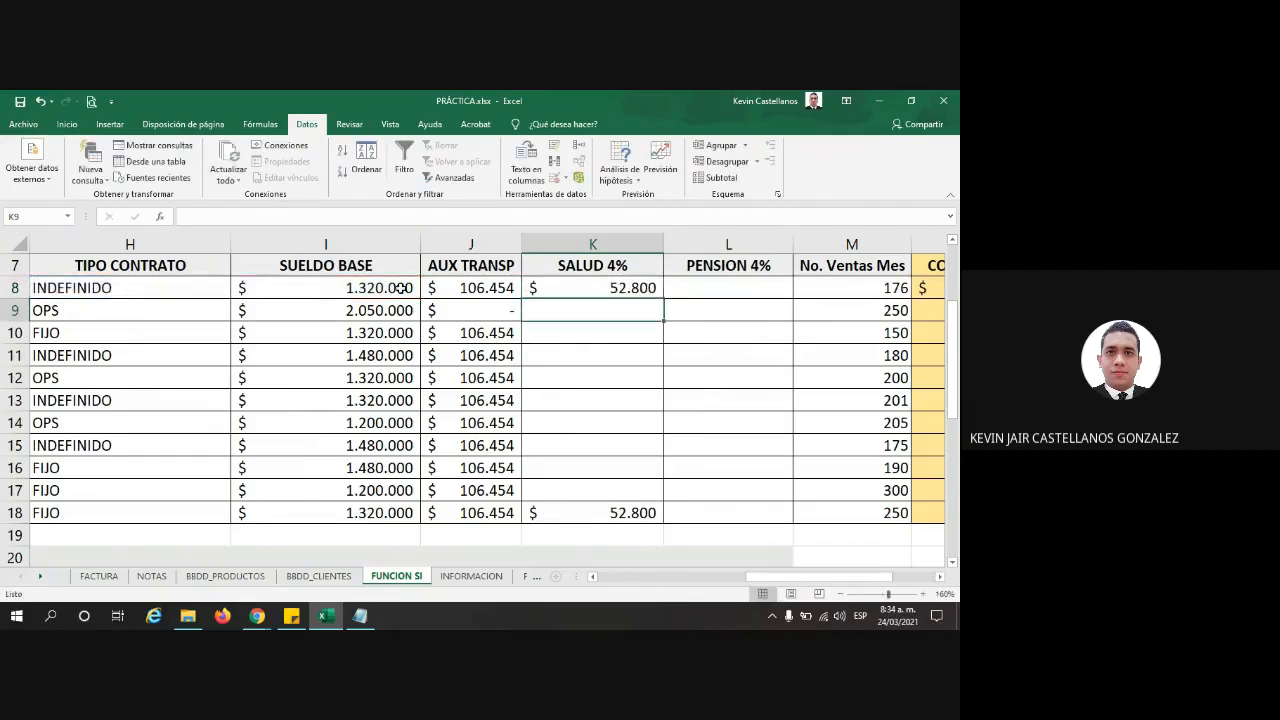
# Step: Compare the O-based SALUD 4% formula in K8 with the fully nested SI formula in K18
pyautogui.press('Up')
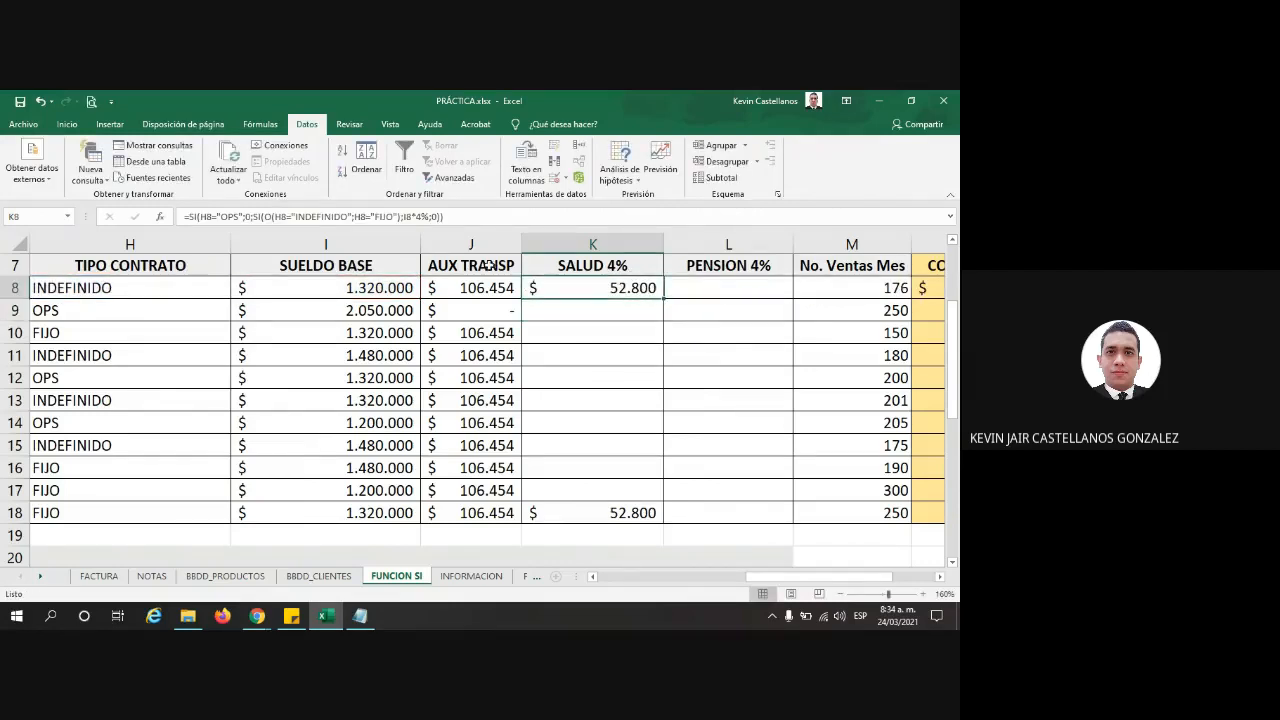
pyautogui.moveTo(480, 217); pyautogui.dragTo(179, 238)
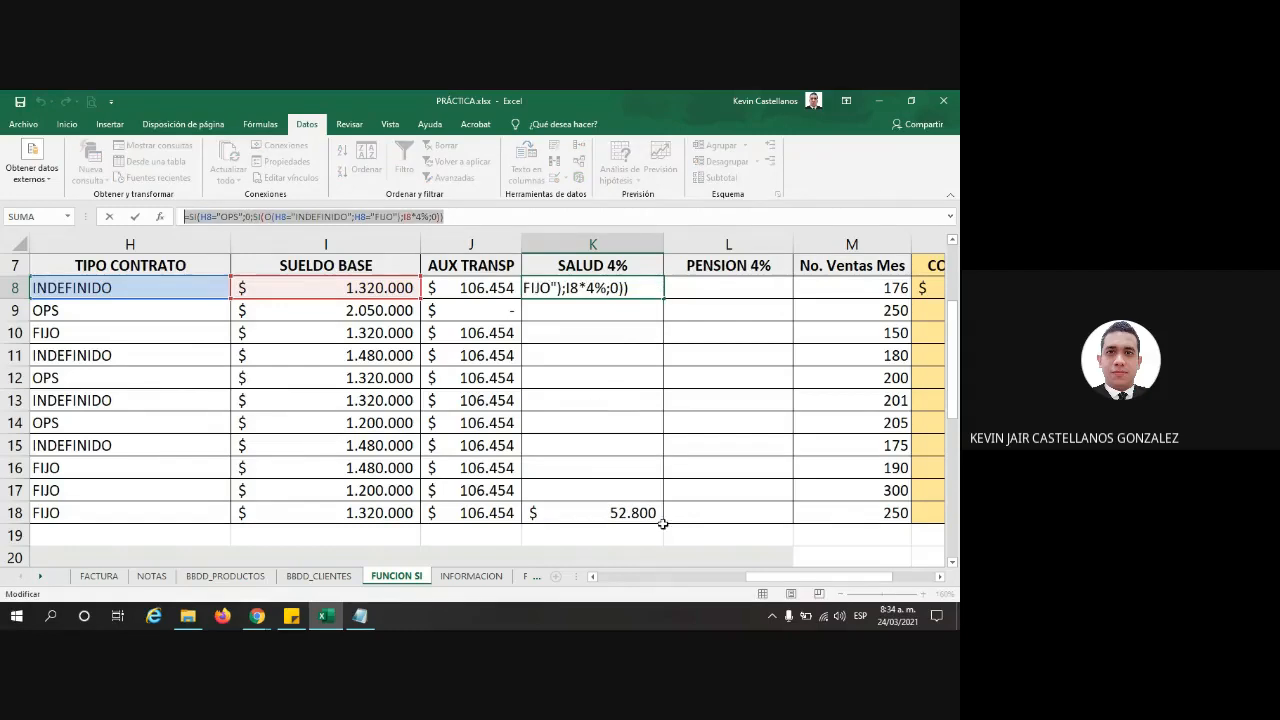
pyautogui.click(630, 512)
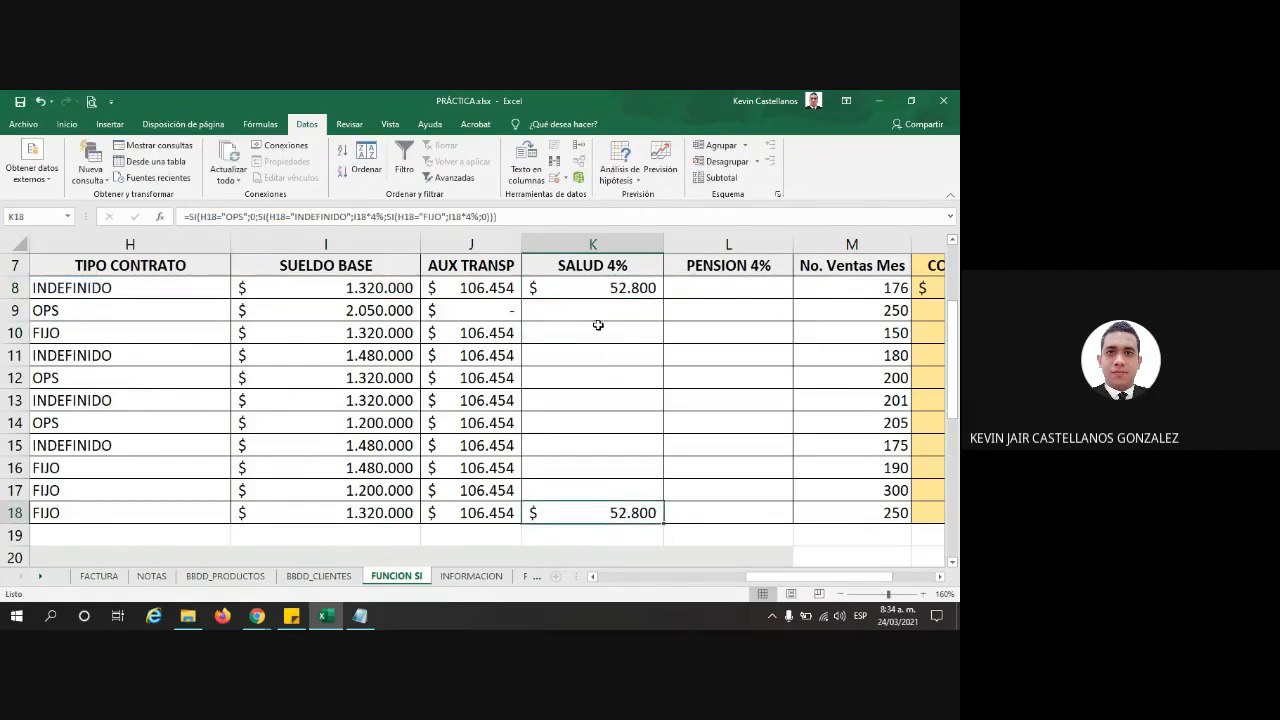
pyautogui.click(598, 287)
pyautogui.click(592, 512)
pyautogui.click(588, 284)
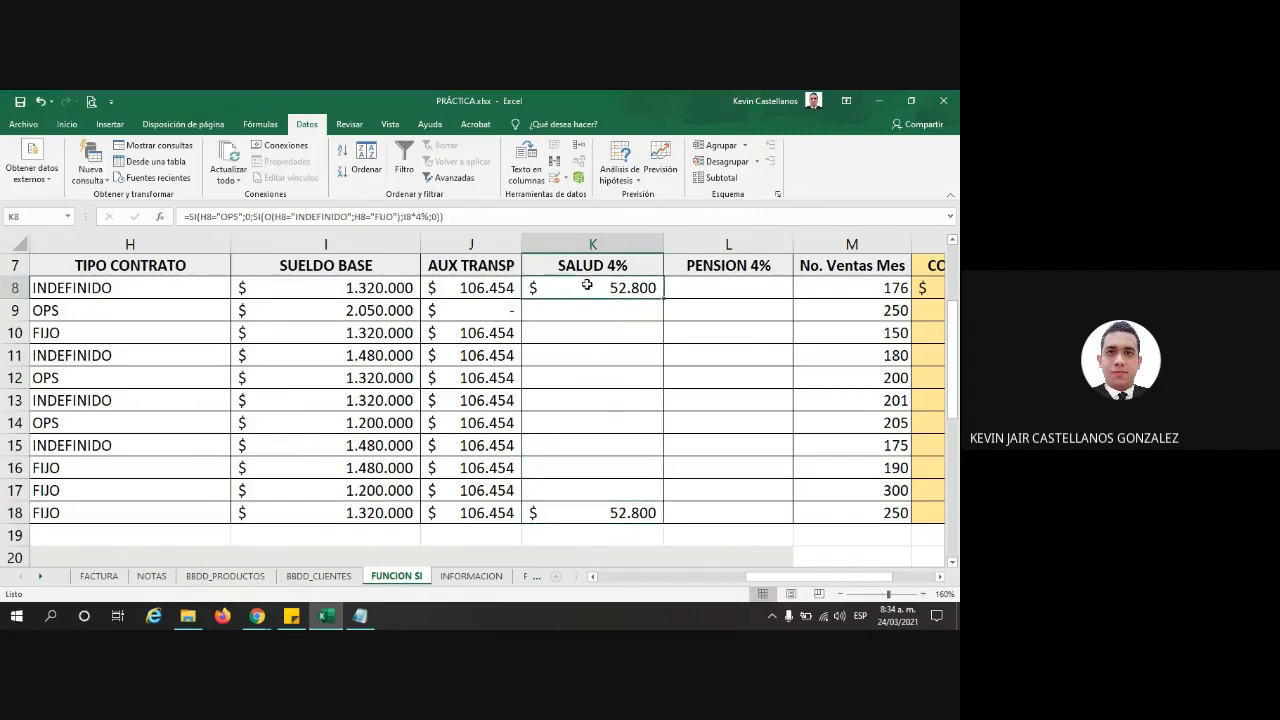
# Step: Test the K8 formula by setting the TIPO CONTRATO in H8 to FIJO and to OPS
pyautogui.click(129, 285)
pyautogui.write('FIJO')
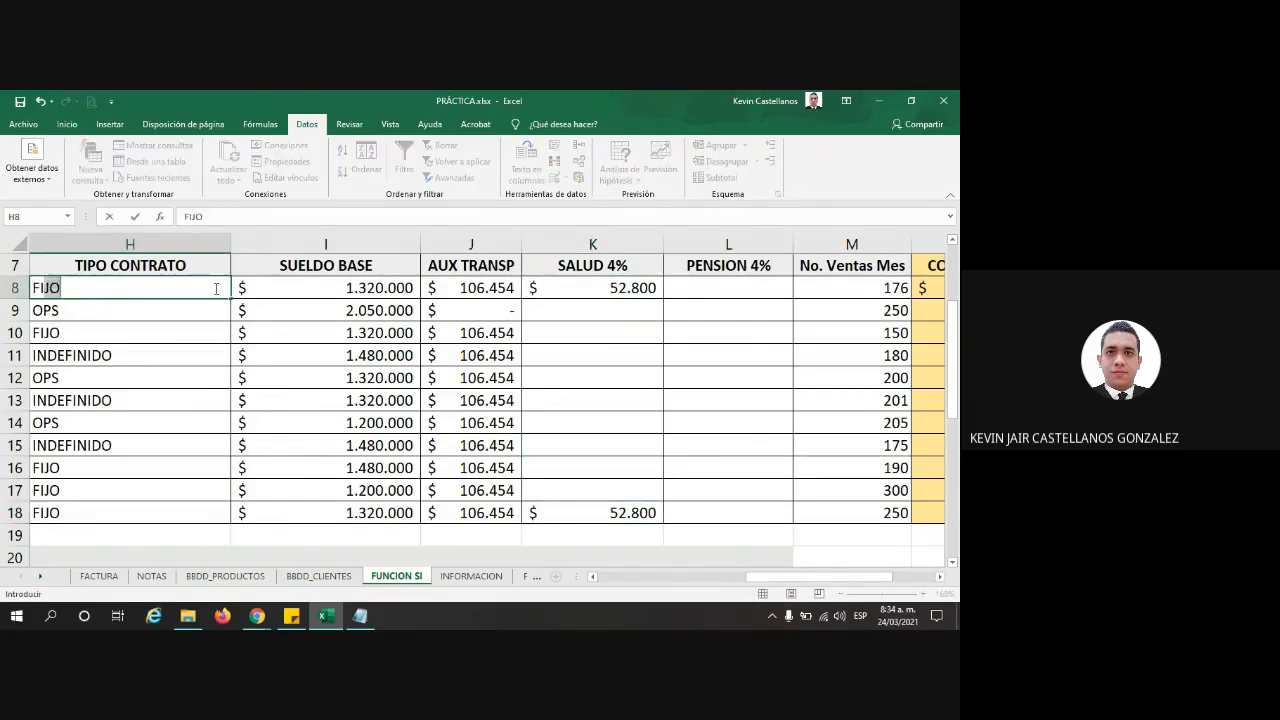
pyautogui.press('Return')
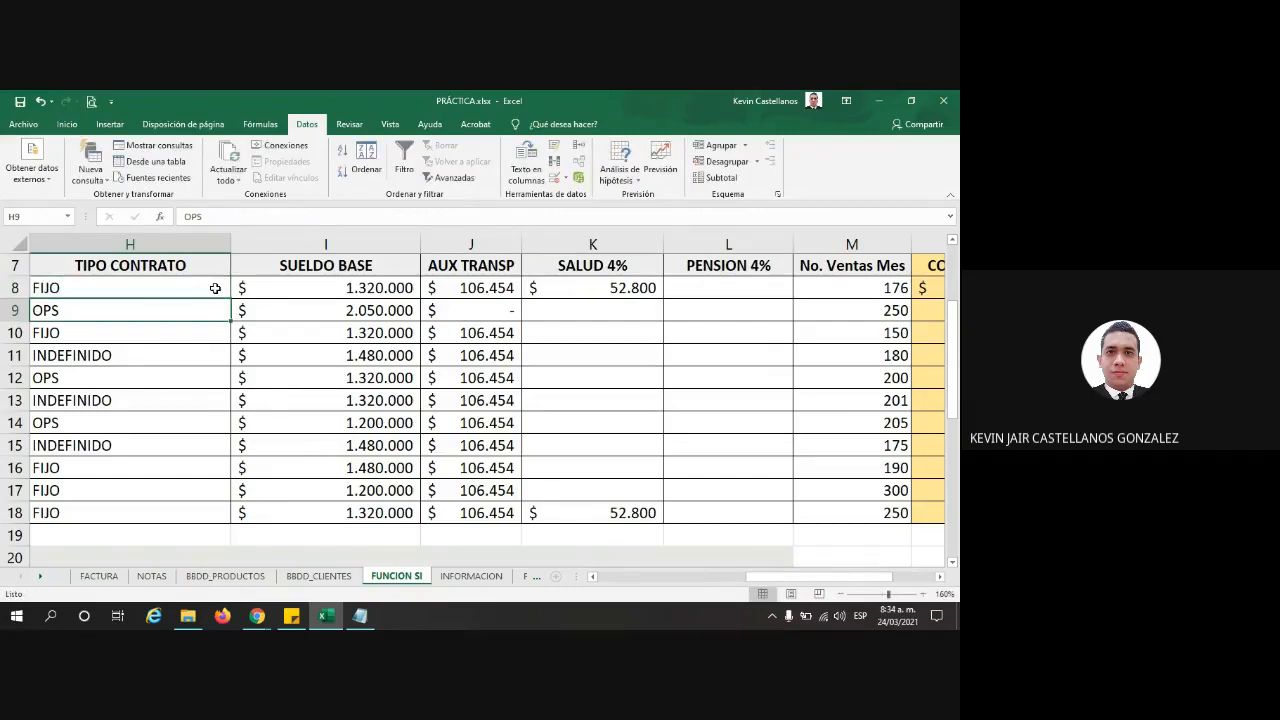
pyautogui.click(215, 288)
pyautogui.write('OPS')
pyautogui.press('Return')
# Step: Test the K8 formula with unlisted contract types by entering HOLA and replacing it with HELLO in H8
pyautogui.click(215, 288)
pyautogui.write('HOLA')
pyautogui.press('Return')
pyautogui.scroll(1, 215, 288)
pyautogui.click(88, 352)
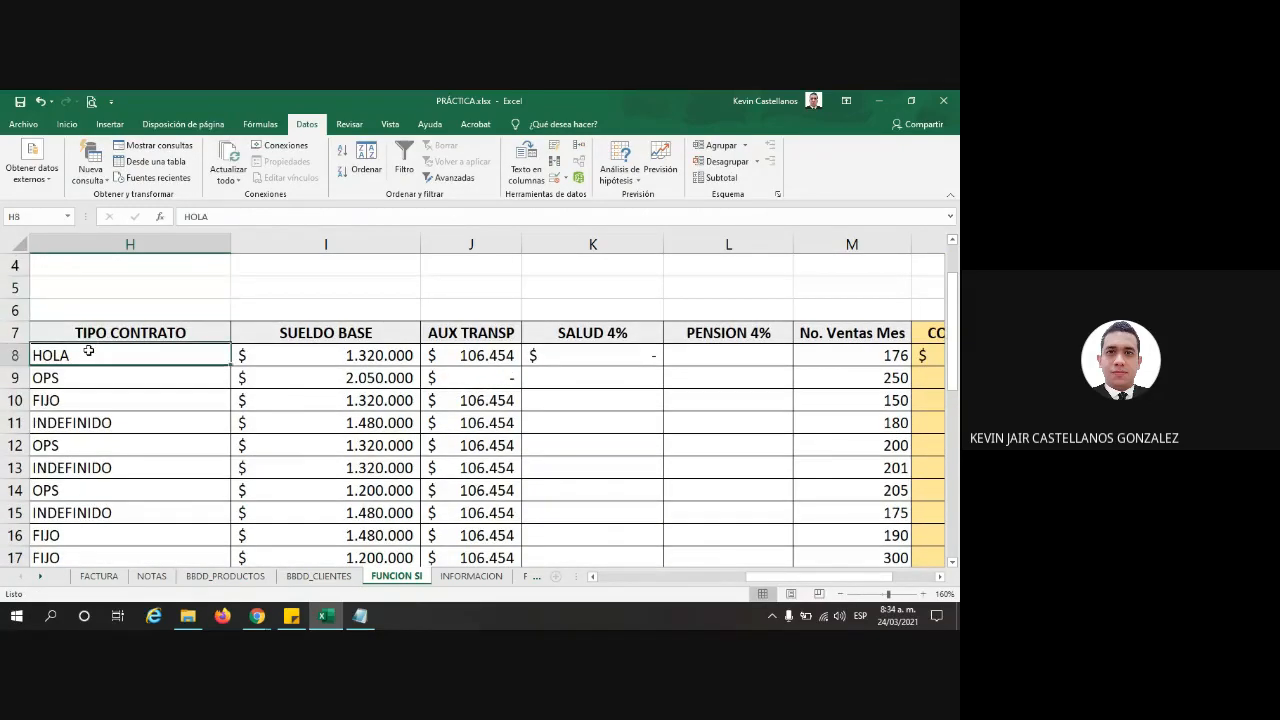
pyautogui.write('HELLO')
pyautogui.press('Return')
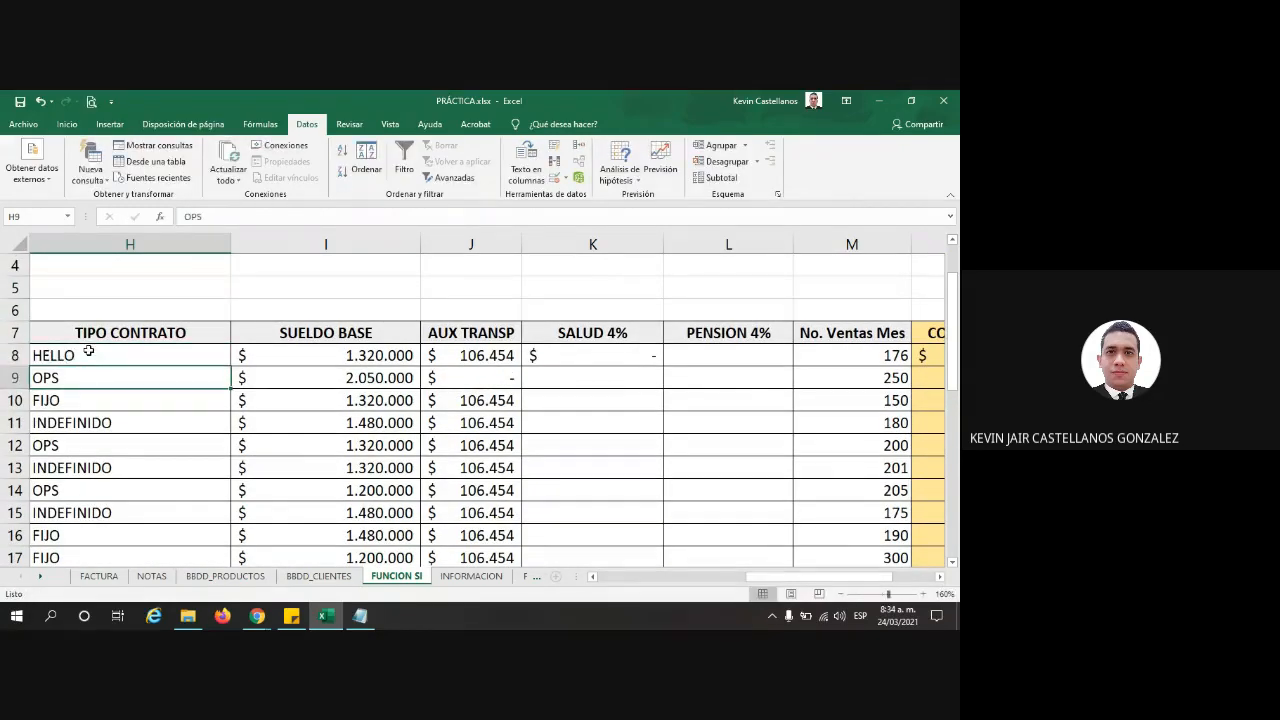
# Step: Test the K8 formula by setting the TIPO CONTRATO in H8 to FIJO and to INDEFINIDO
pyautogui.click(102, 360)
pyautogui.write('FIJO')
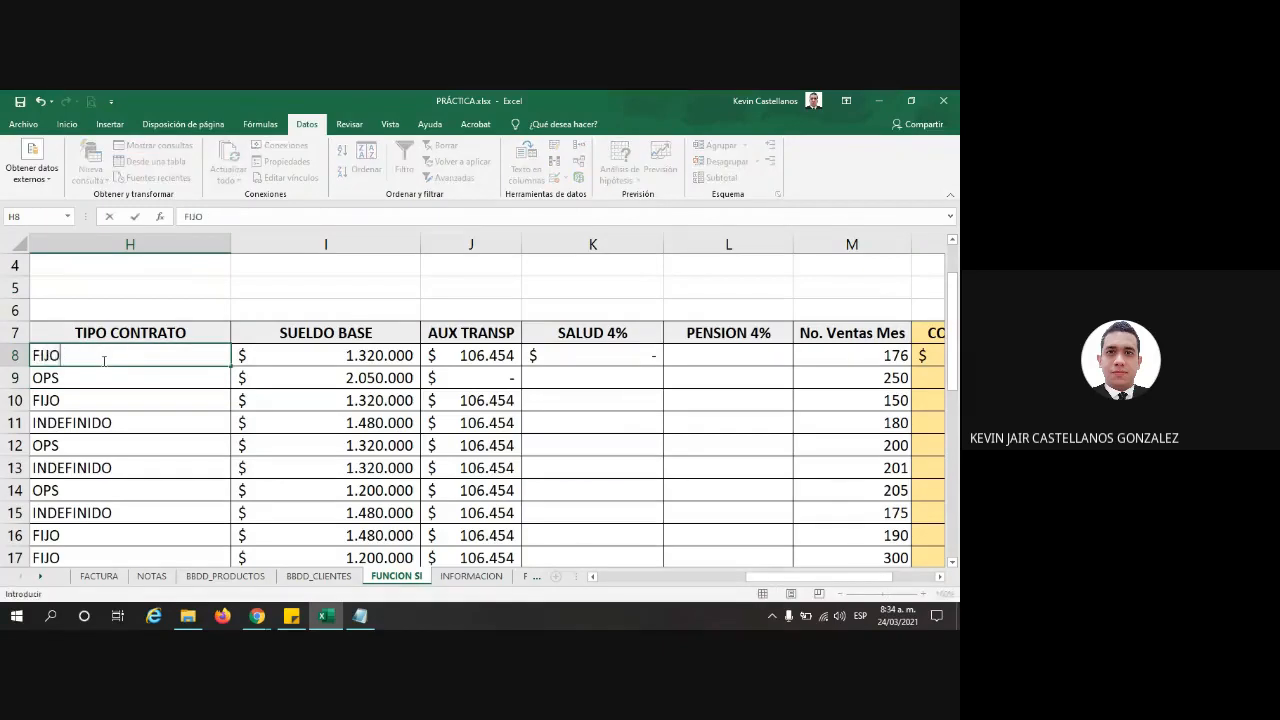
pyautogui.press('Return')
pyautogui.click(102, 360)
pyautogui.write('EIFI')
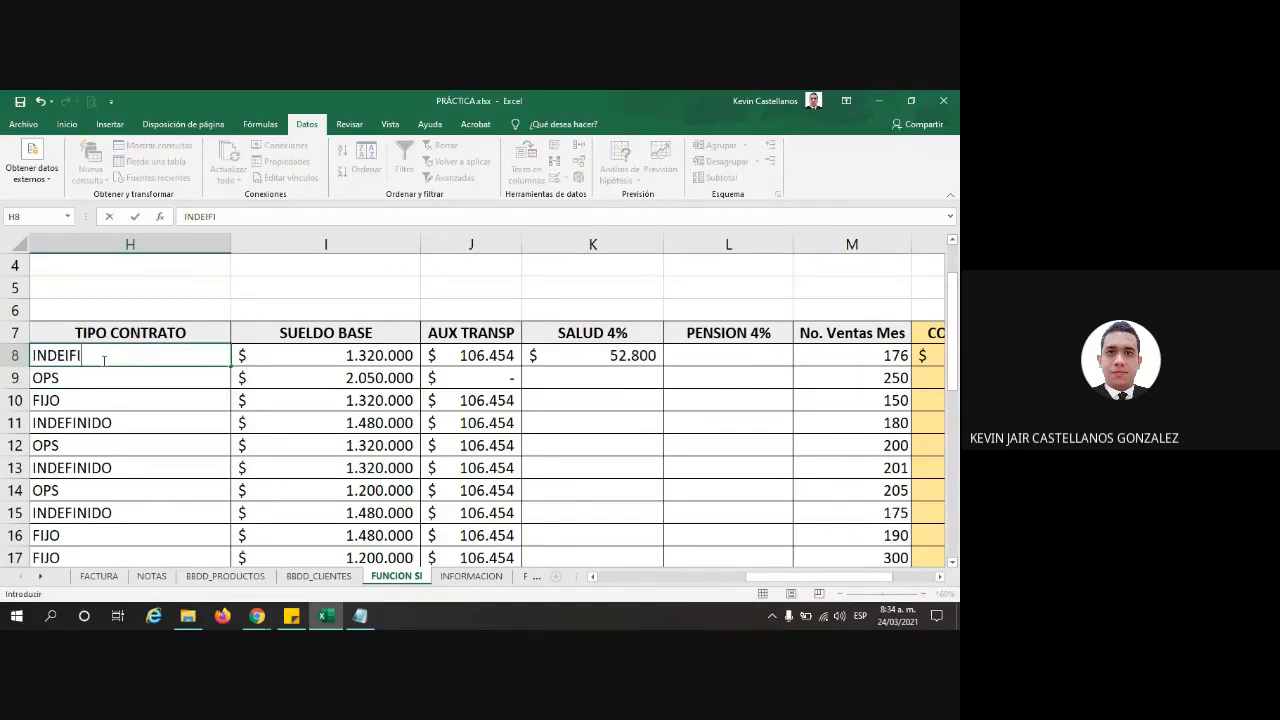
pyautogui.press('BackSpace')
pyautogui.press('BackSpace')
pyautogui.press('BackSpace')
pyautogui.write('FI')
pyautogui.press('Return')
# Step: Review the K8 SALUD 4% formula, examining its O condition and the I8*4% true value, and leave it unchanged
pyautogui.click(623, 365)
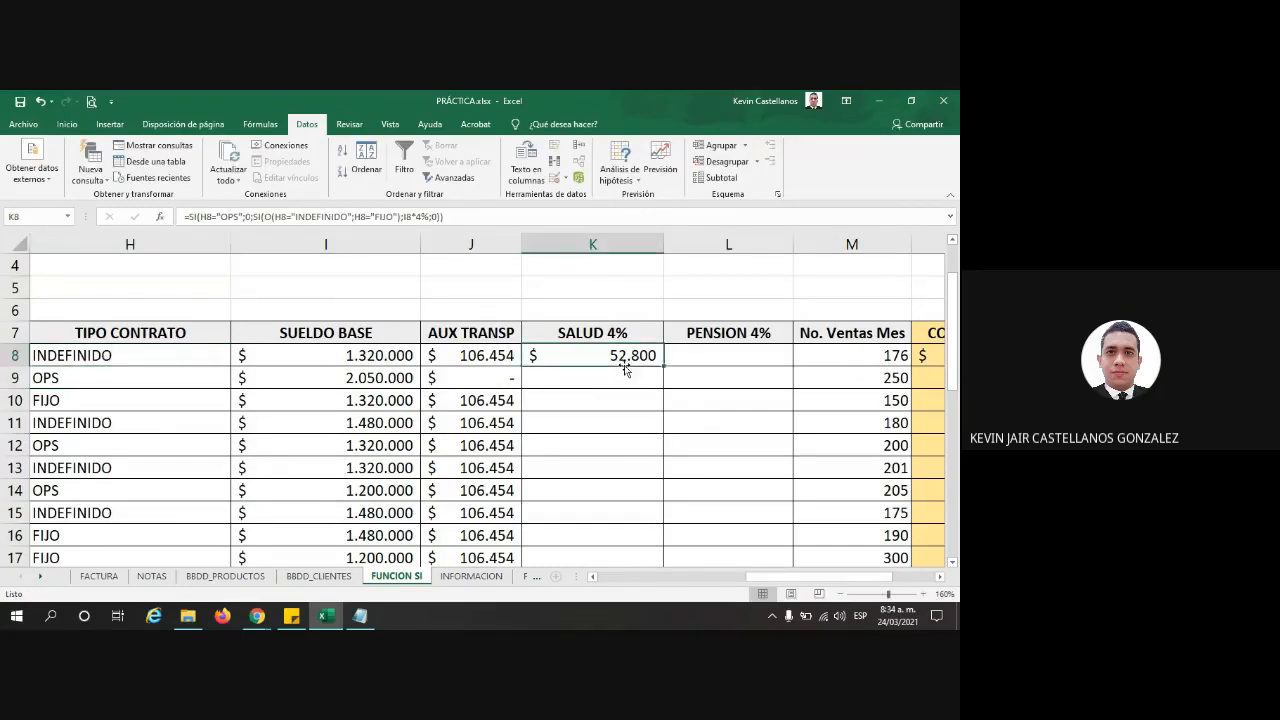
pyautogui.click(265, 216)
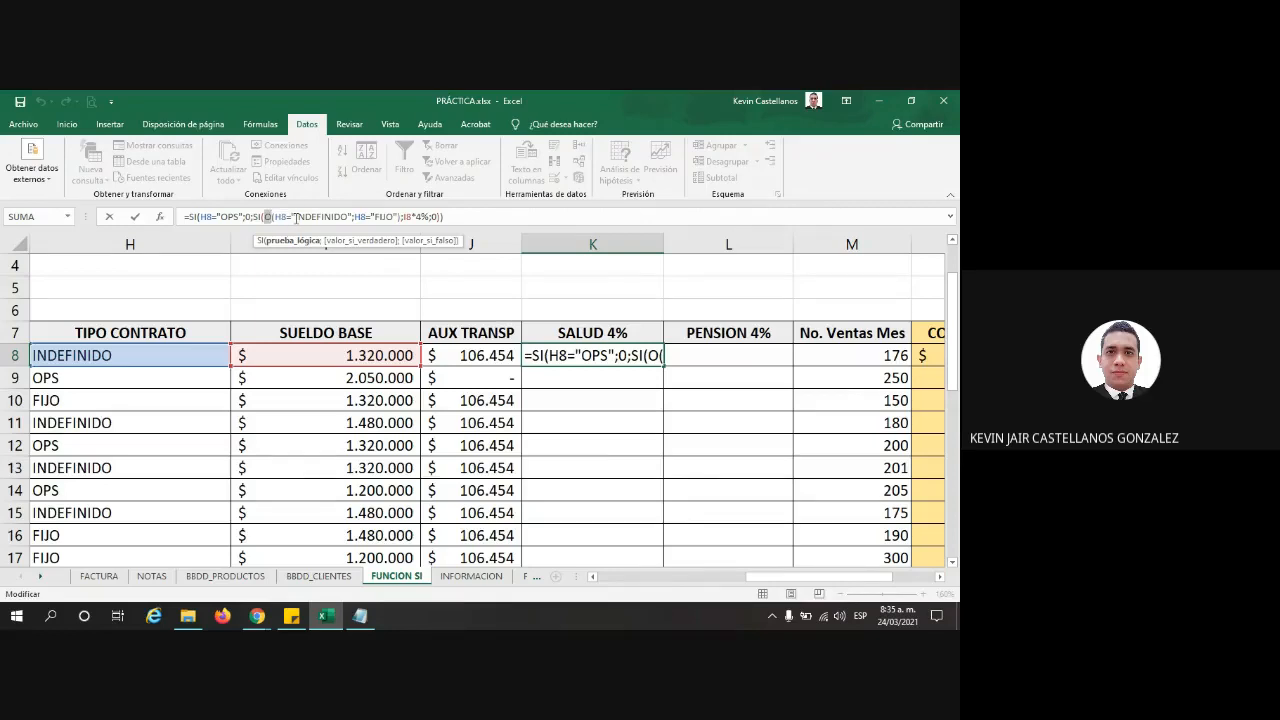
pyautogui.doubleClick(413, 218)
pyautogui.moveTo(413, 221); pyautogui.dragTo(430, 220)
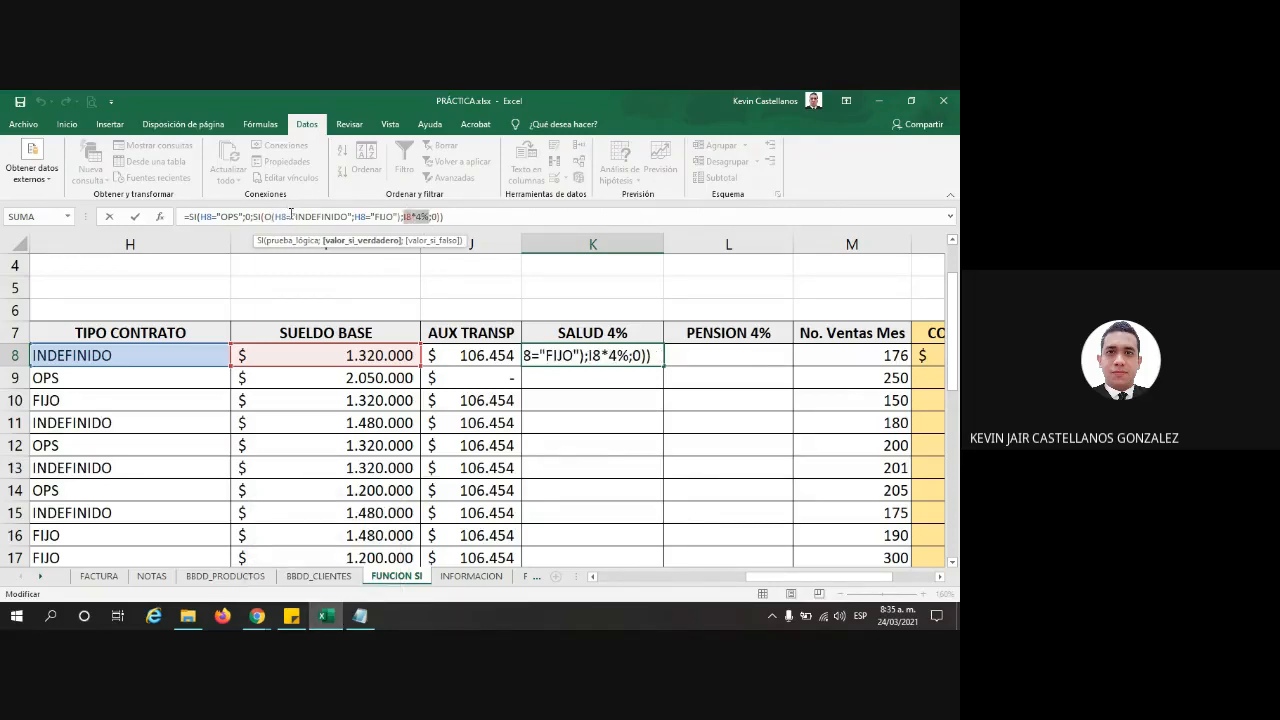
pyautogui.moveTo(404, 217); pyautogui.dragTo(423, 218)
pyautogui.click(408, 217)
pyautogui.press('Return')
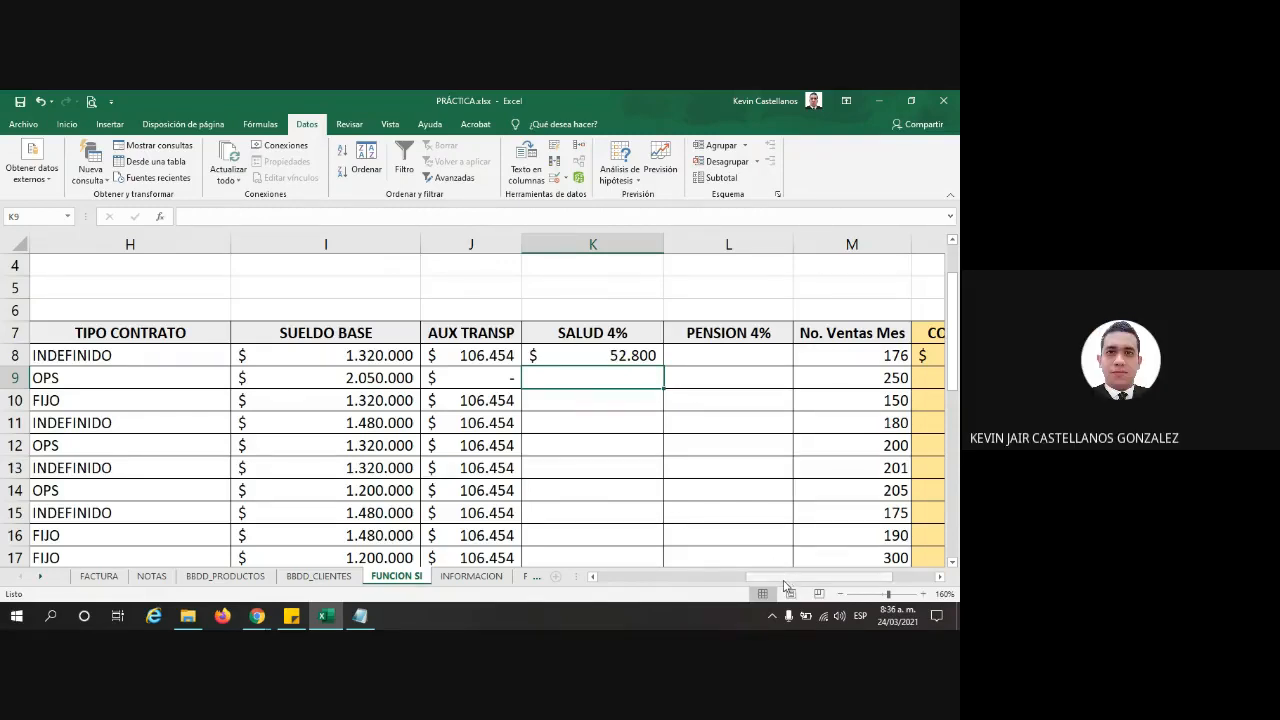
# Step: Clear the DESCUENTOS ADICIONALES cells O8:O18
pyautogui.moveTo(784, 586)
pyautogui.mouseDown()
pyautogui.moveTo(822, 585)
pyautogui.moveTo(805, 585)
pyautogui.mouseUp()
pyautogui.moveTo(866, 354); pyautogui.dragTo(872, 441)
pyautogui.press('Delete')
# Step: Merge and center the cells N21:O22 below the payroll table
pyautogui.scroll(-1, 458, 364)
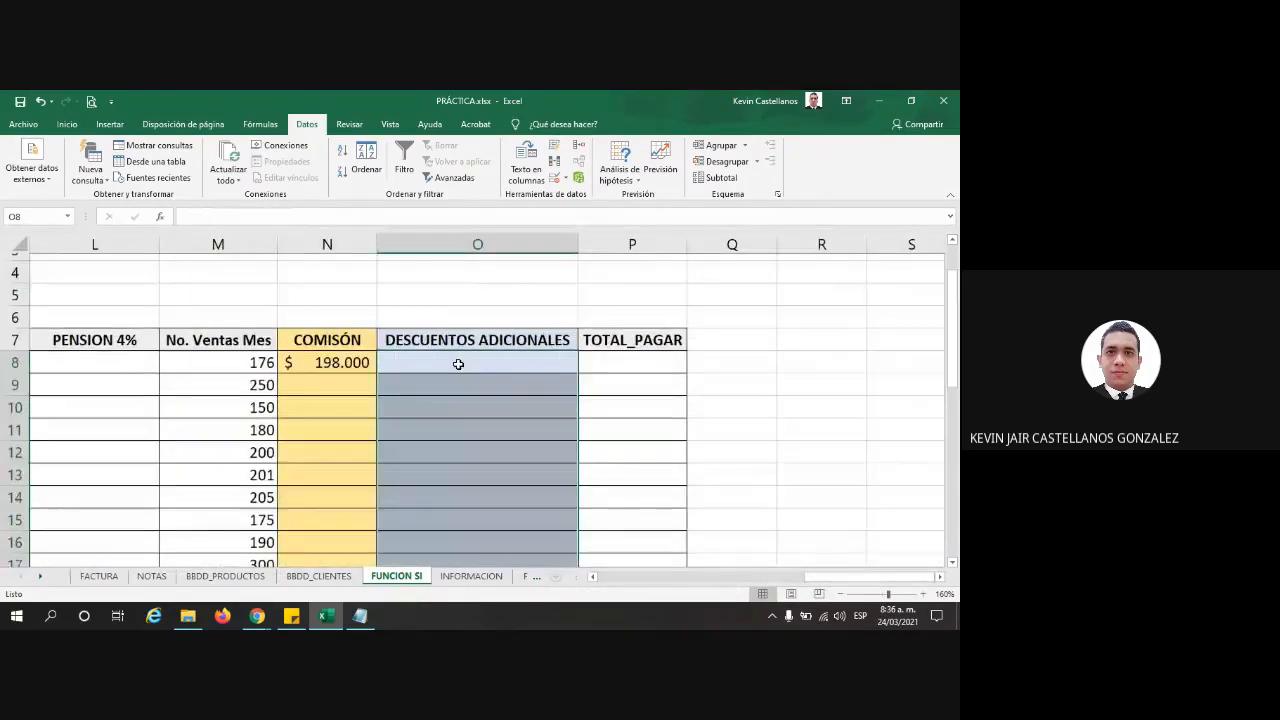
pyautogui.scroll(-3, 480, 390)
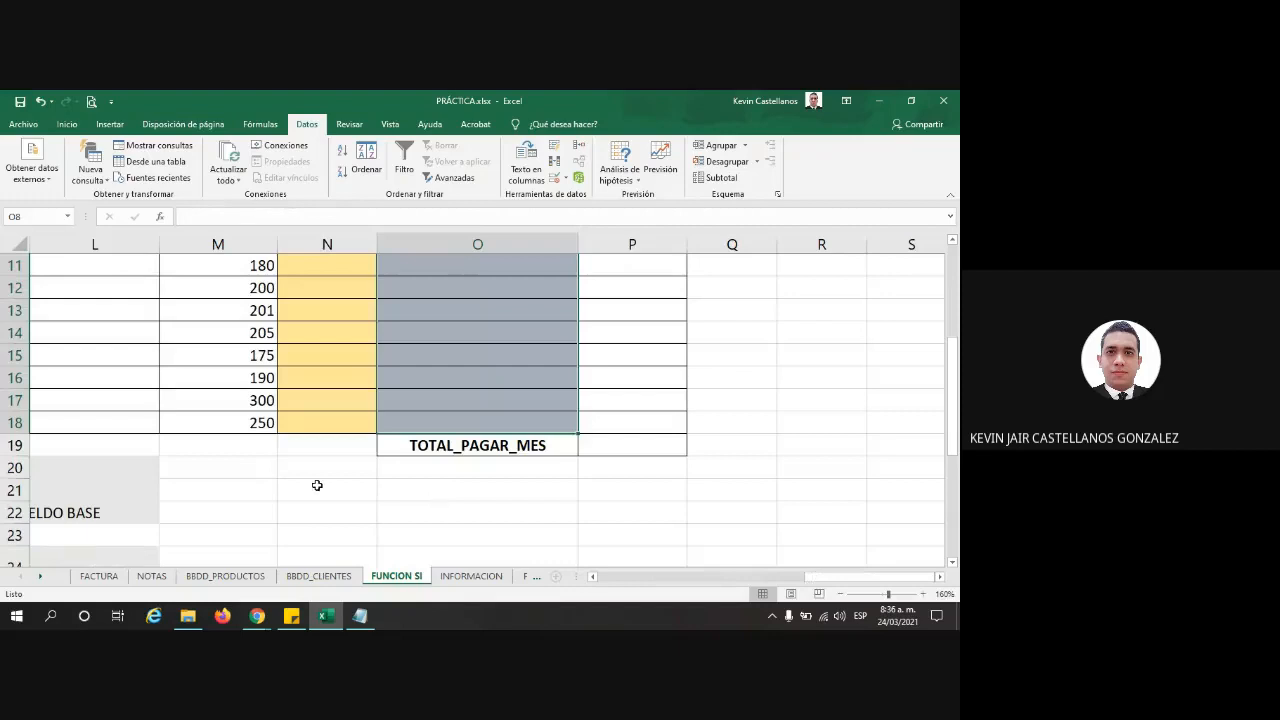
pyautogui.moveTo(317, 485); pyautogui.dragTo(536, 510)
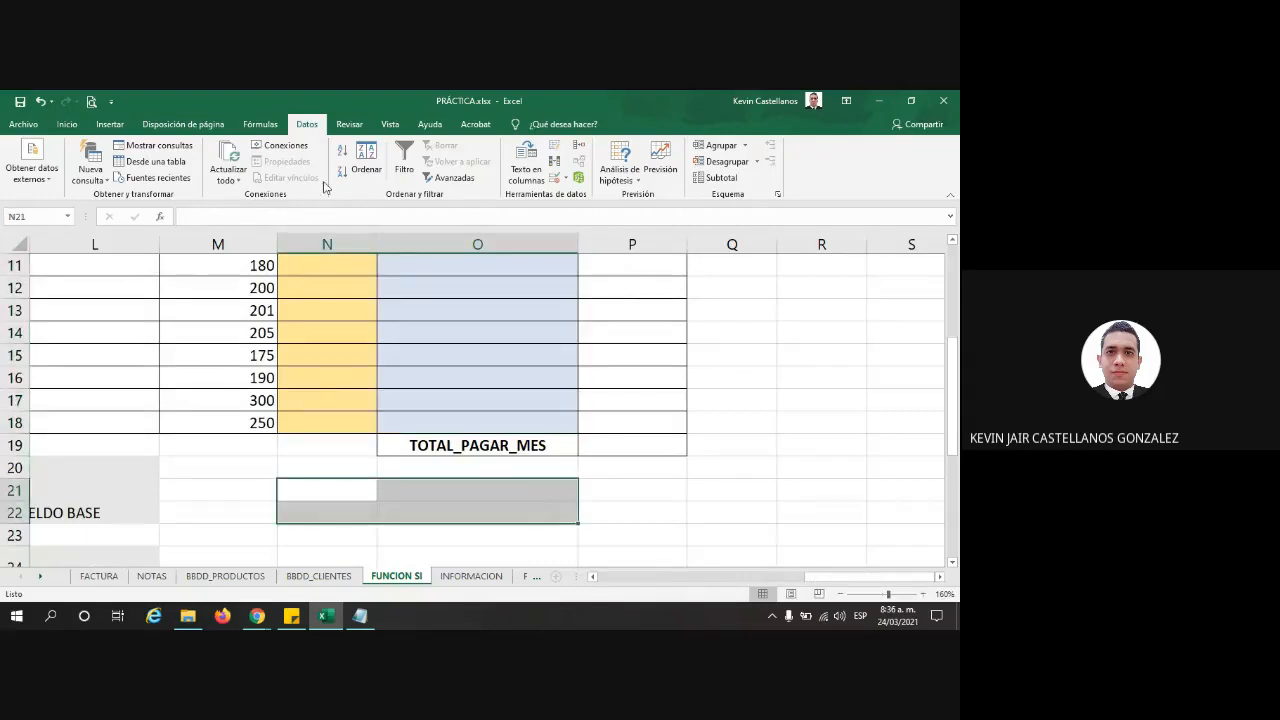
pyautogui.click(61, 125)
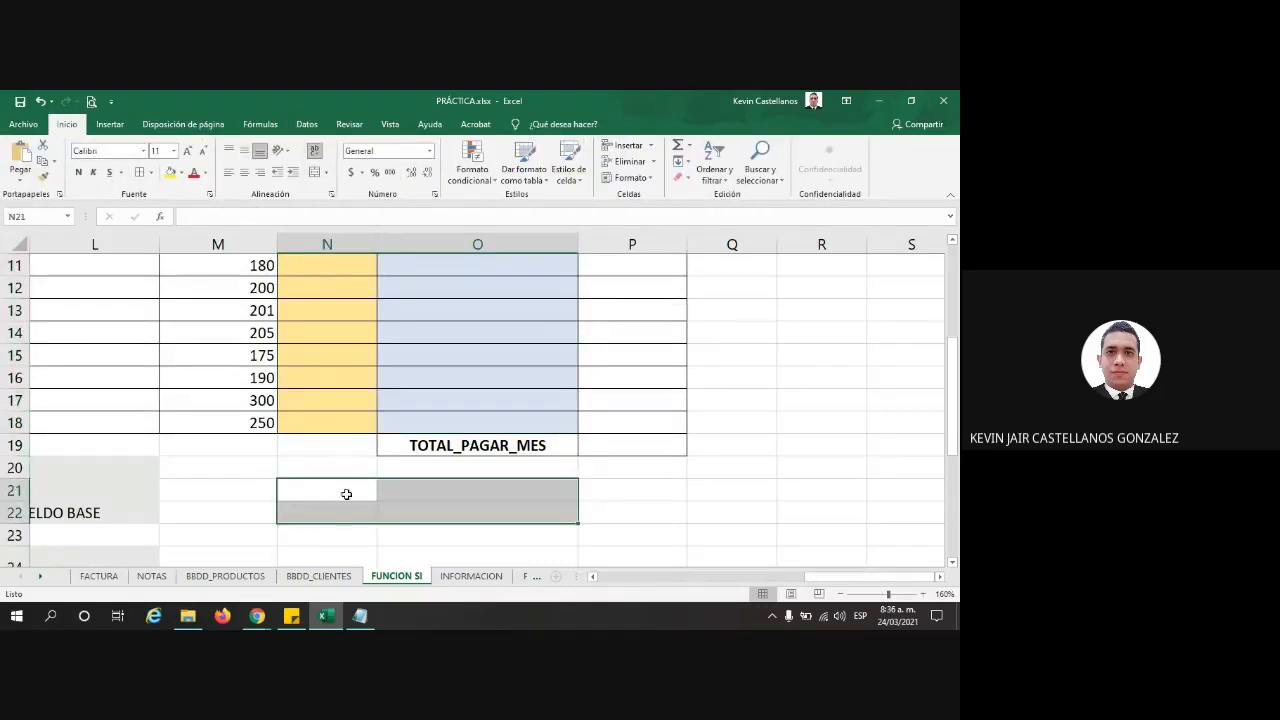
pyautogui.click(315, 172)
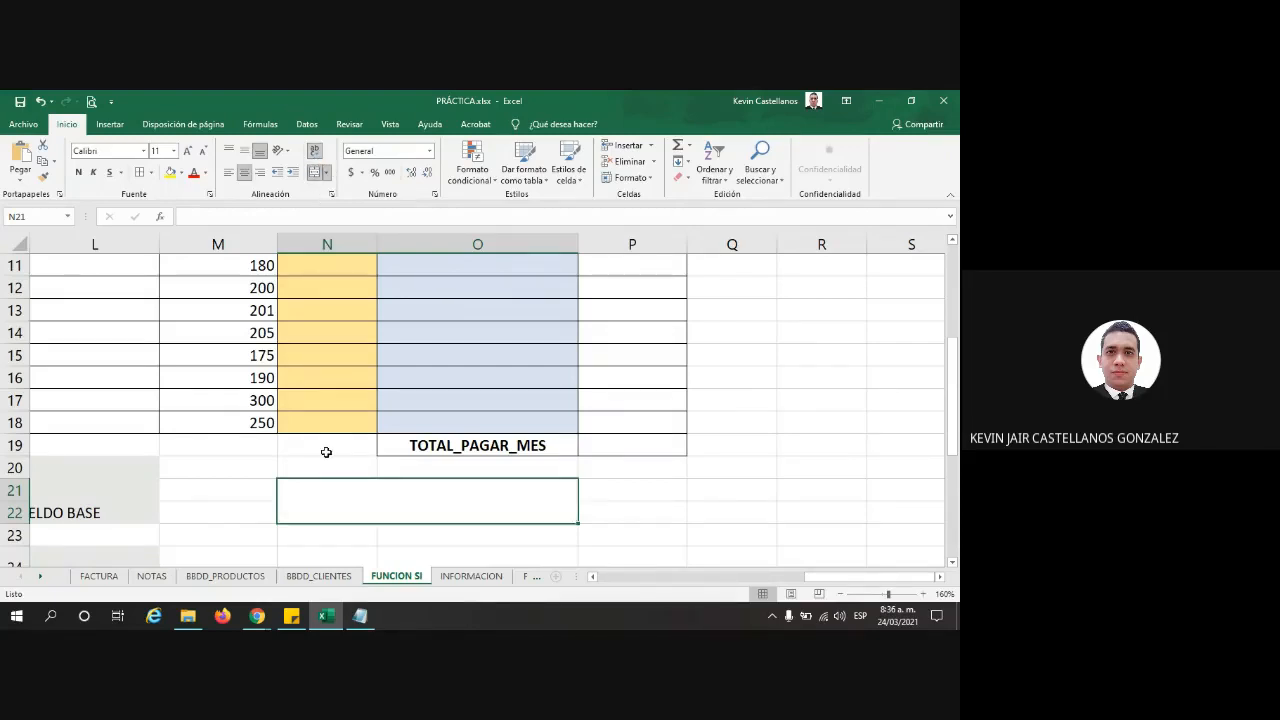
# Step: Begin a note in the merged cell N21 with "SI EL COLABORADOR TIENE COMO OCUPACION"
pyautogui.write('SI EL CL')
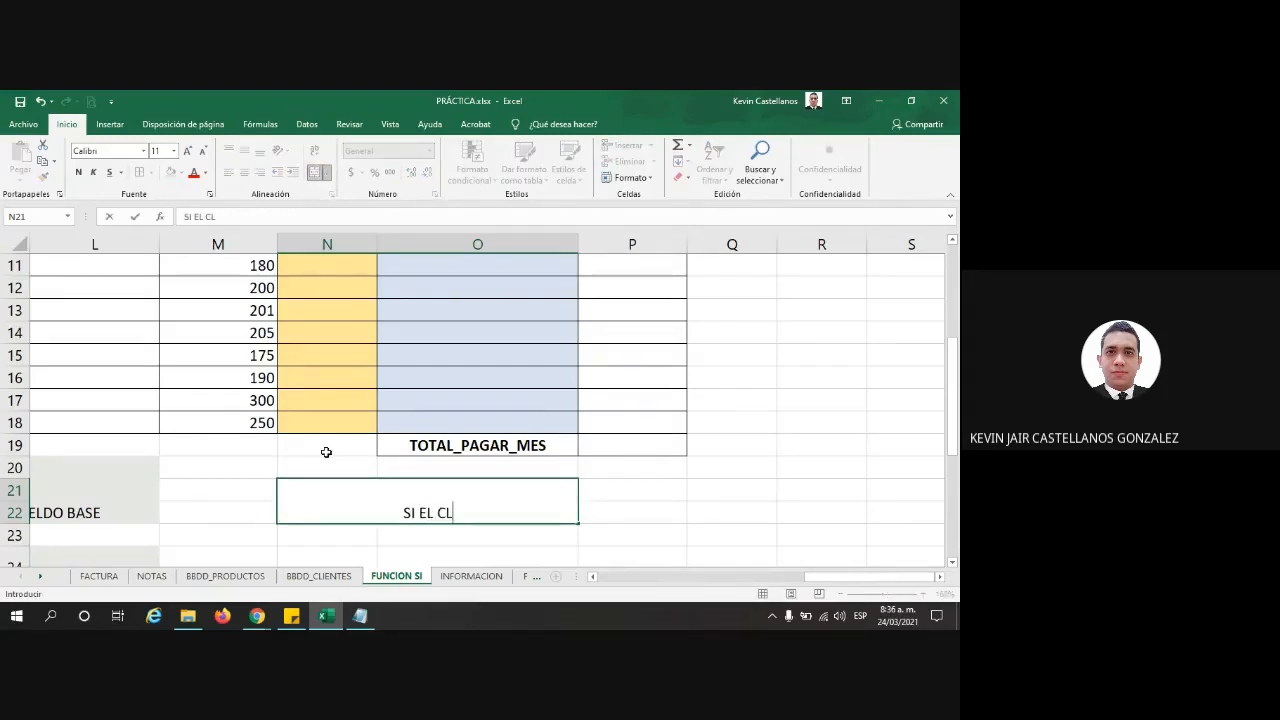
pyautogui.press('BackSpace')
pyautogui.write('OLABORADOR ')
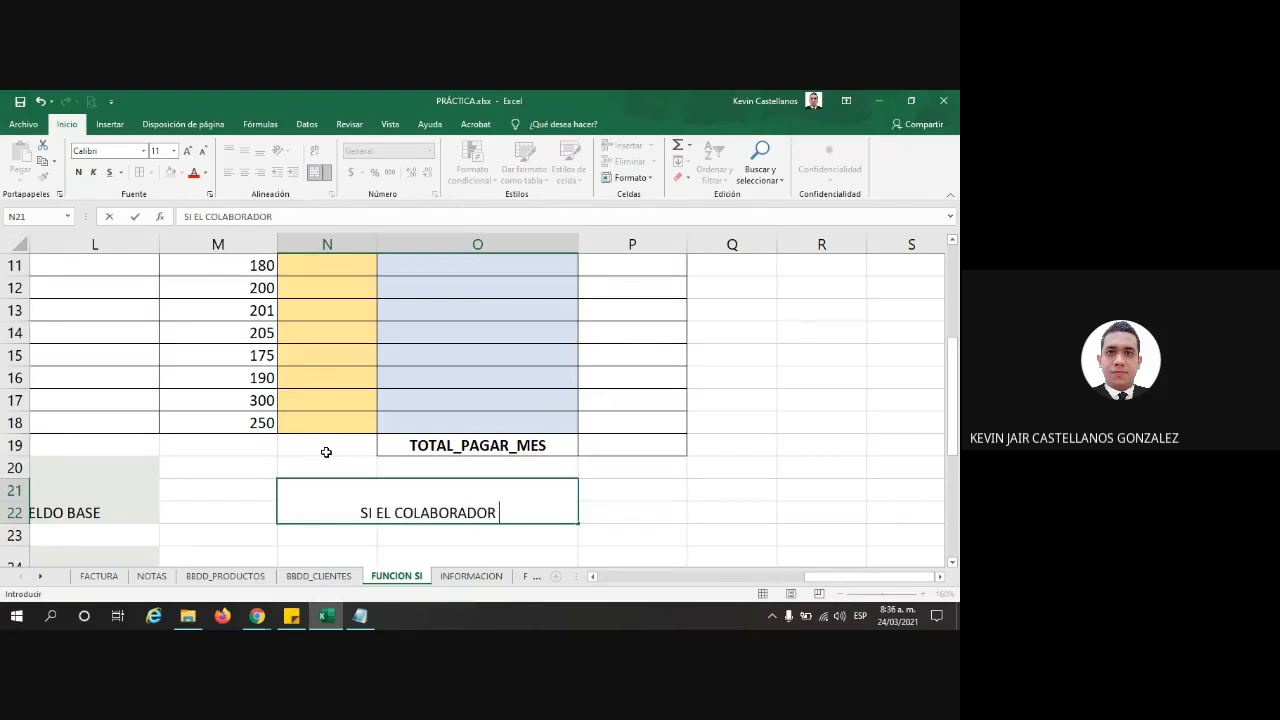
pyautogui.write('TIENE')
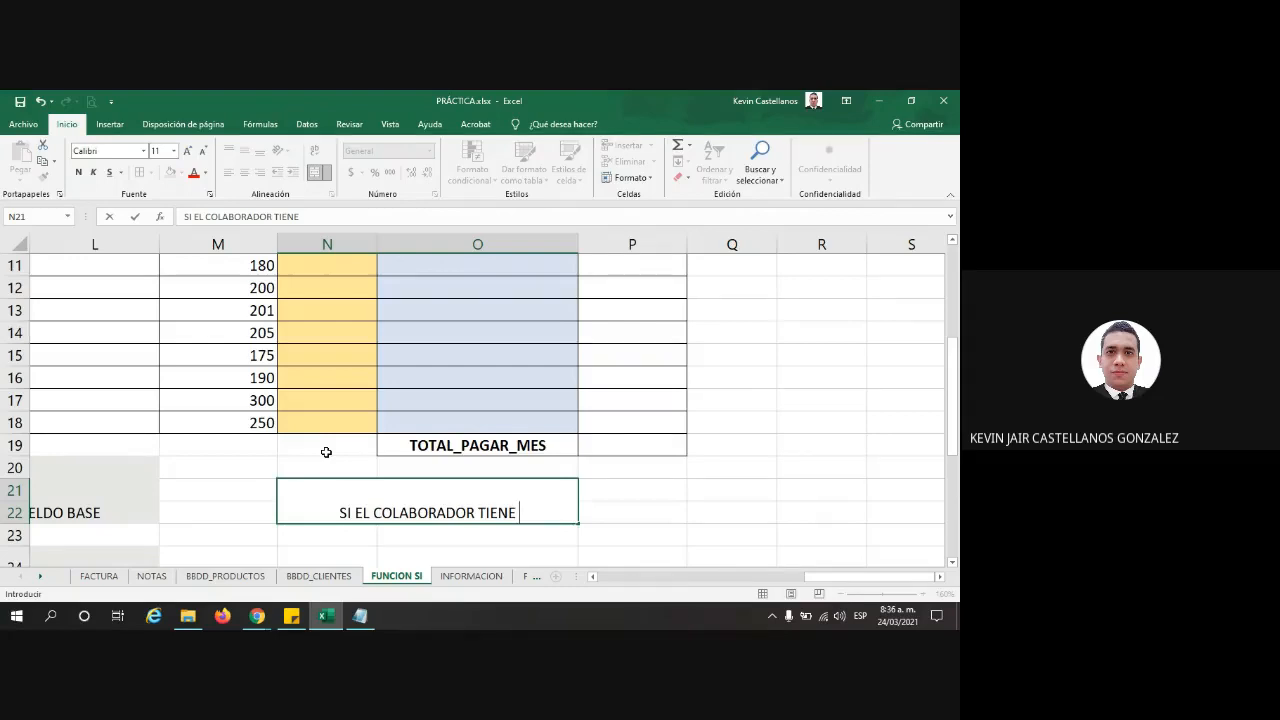
pyautogui.write('LA OPC')
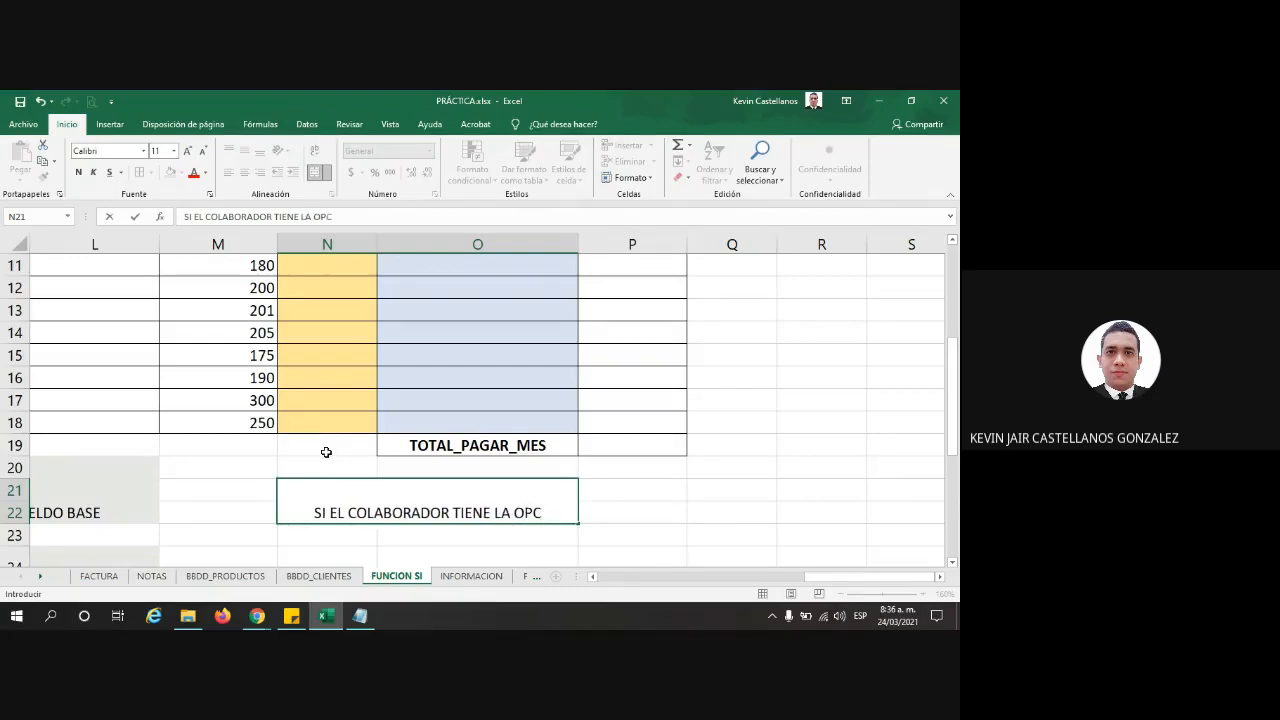
pyautogui.press('BackSpace')
pyautogui.press('BackSpace')
pyautogui.press('BackSpace')
pyautogui.press('BackSpace')
pyautogui.press('BackSpace')
pyautogui.press('BackSpace')
pyautogui.write('COMO OC')
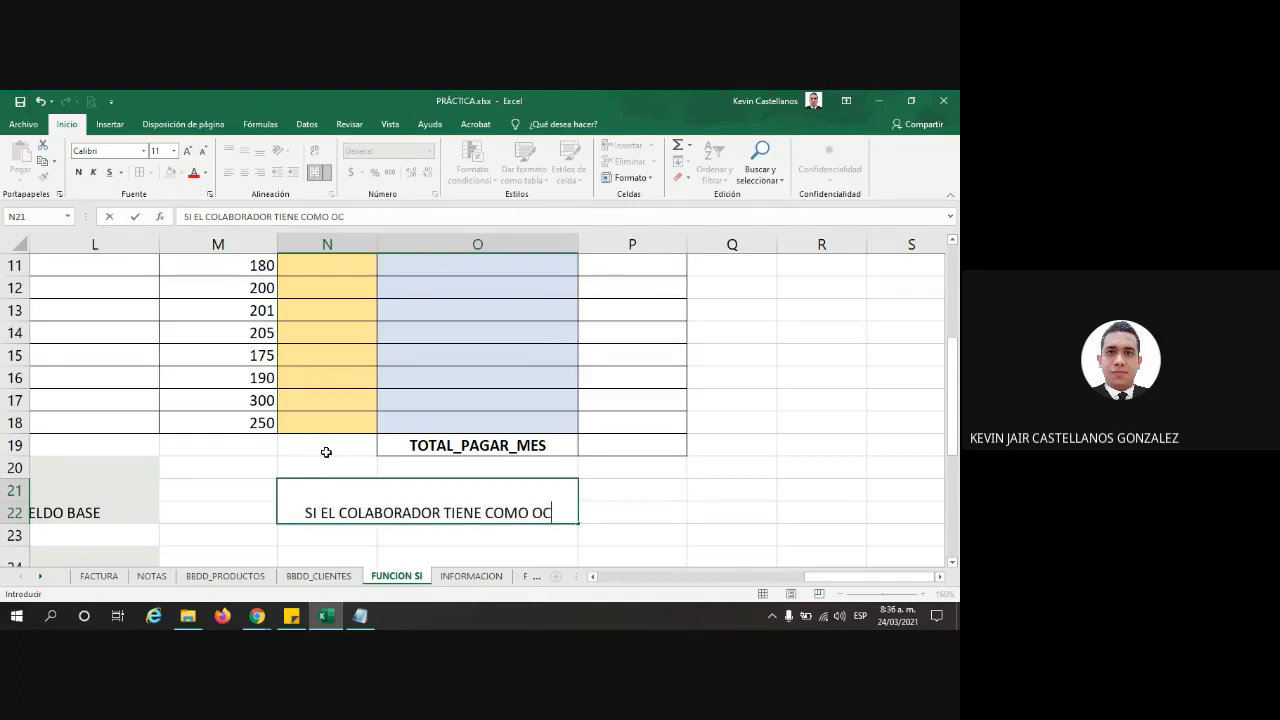
pyautogui.write('UPACION')
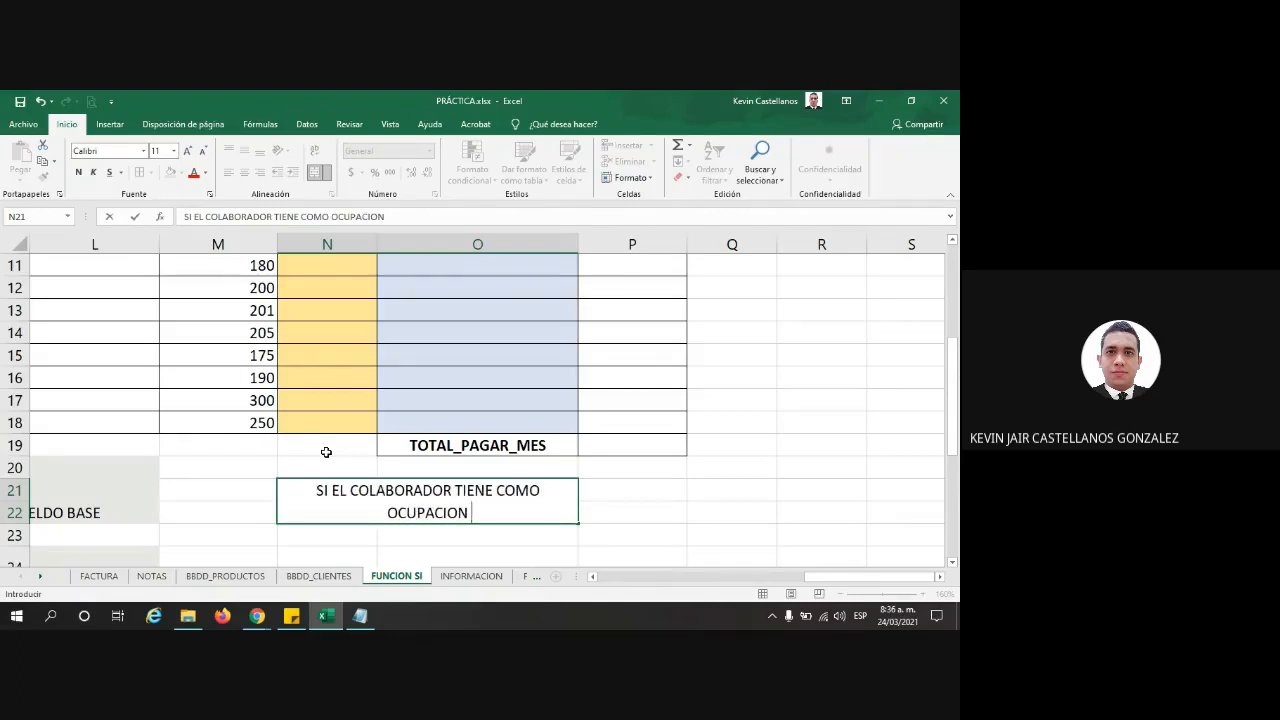
# Step: Continue the N21 note with "TECNOLOGO Y SU CARGO DE ASISTENTE, SE LE HARÁ"
pyautogui.write(' TECNO')
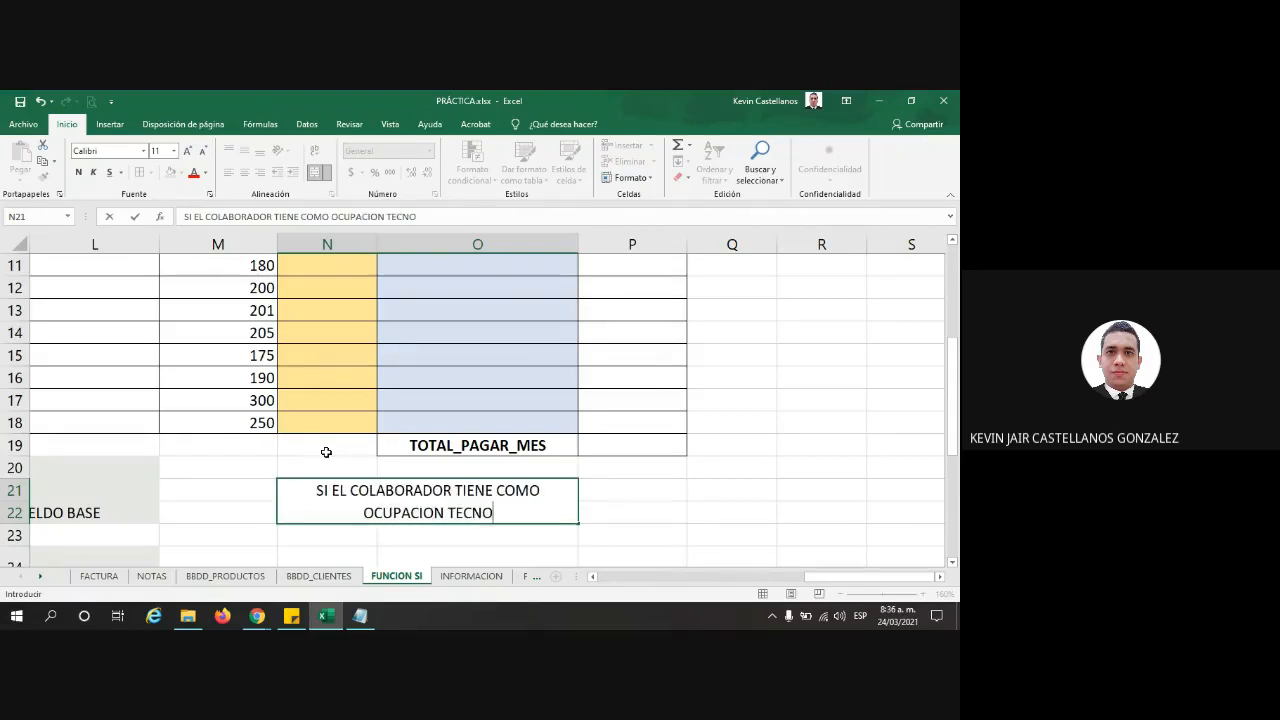
pyautogui.write('LOGO, Y AD')
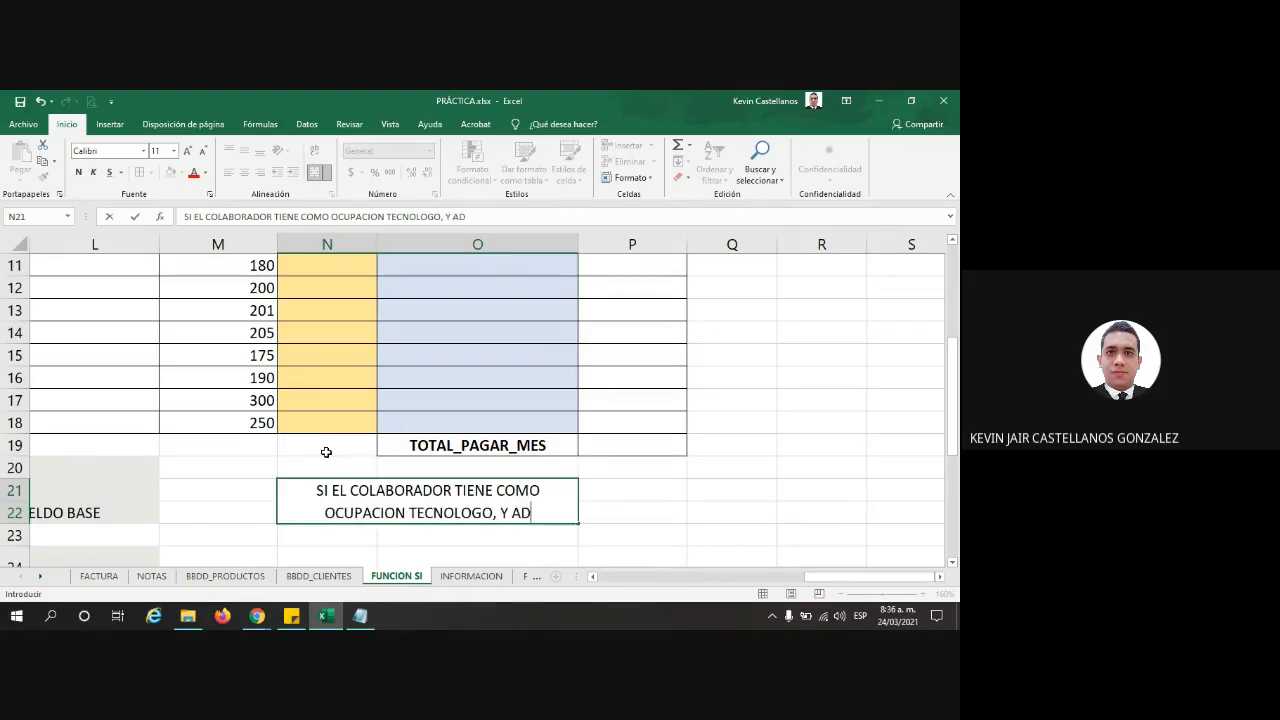
pyautogui.press('BackSpace')
pyautogui.press('BackSpace')
pyautogui.press('BackSpace')
pyautogui.press('BackSpace')
pyautogui.press('BackSpace')
pyautogui.press('BackSpace')
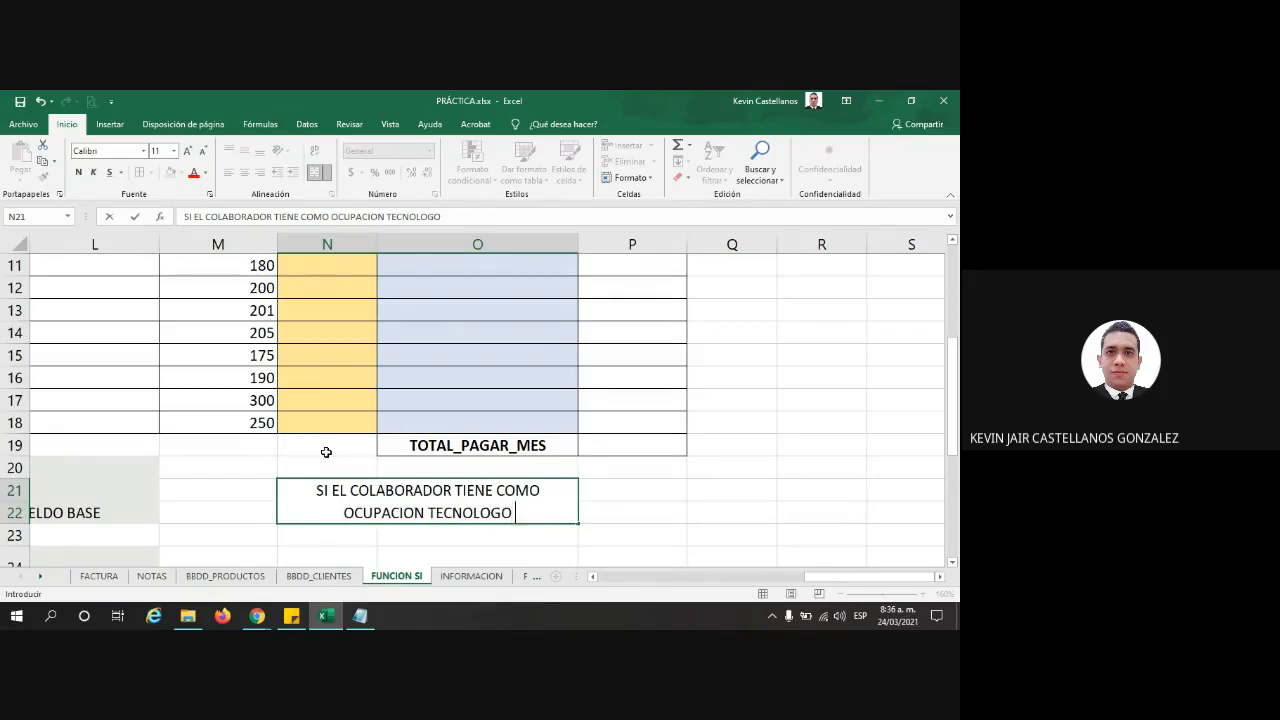
pyautogui.write('Y SU CARGO DE ')
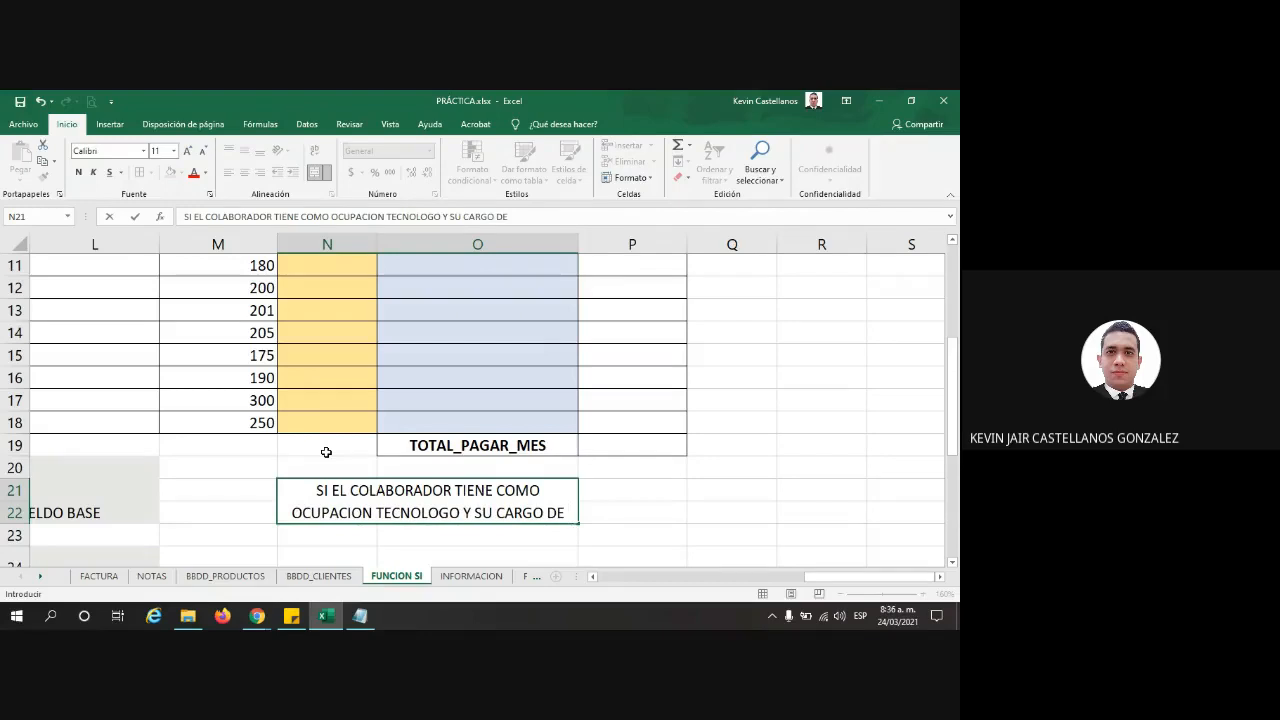
pyautogui.write('A')
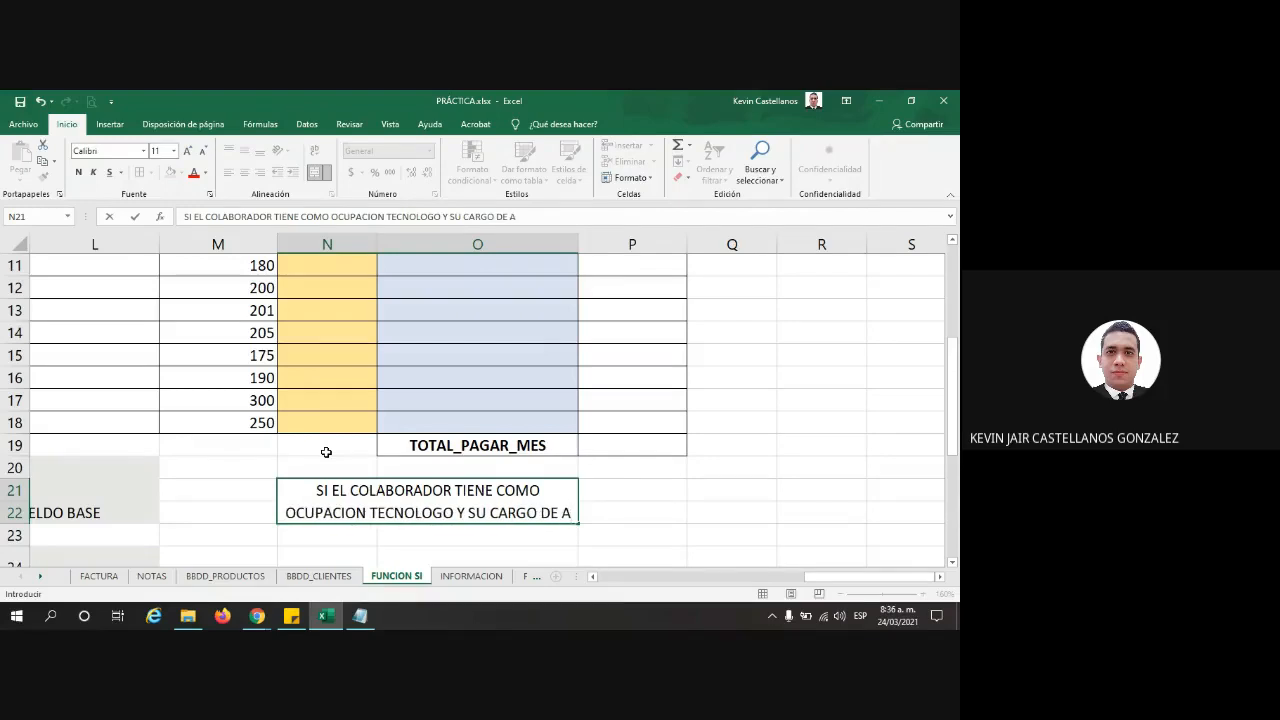
pyautogui.write('SIST')
pyautogui.write('ENT')
pyautogui.press('BackSpace')
pyautogui.write('N')
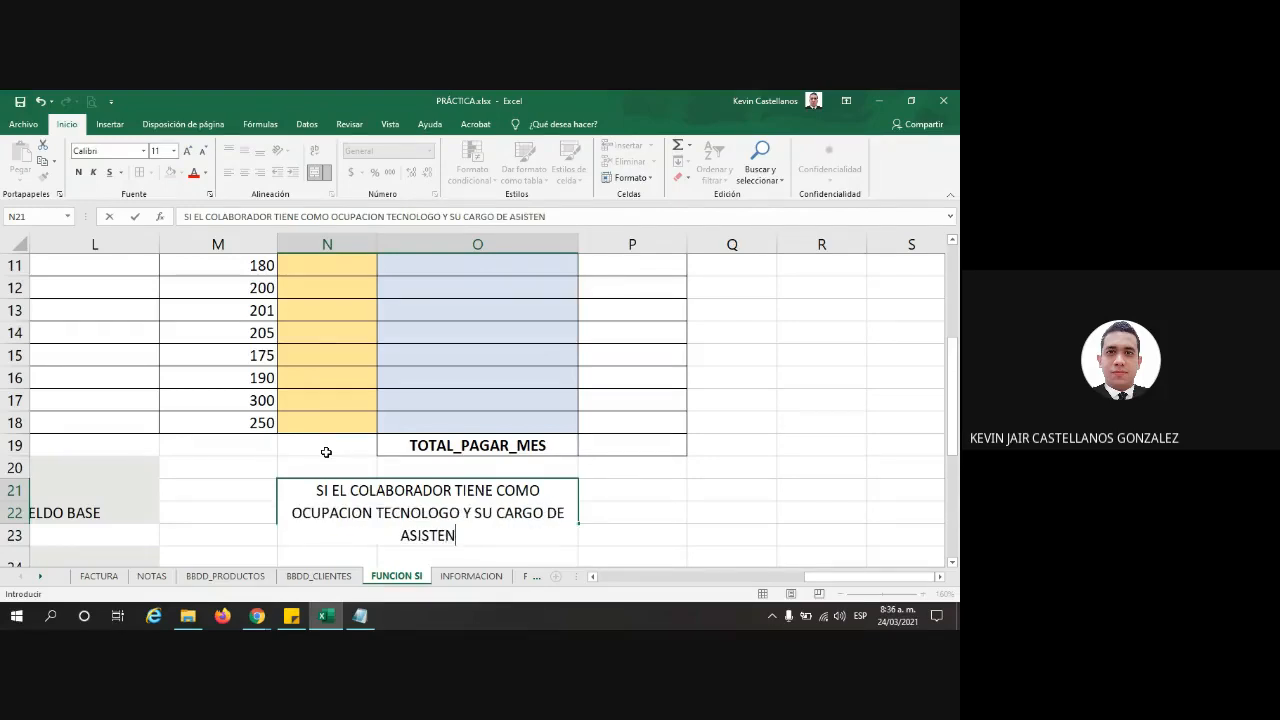
pyautogui.write('TE, SE LE HARÁ')
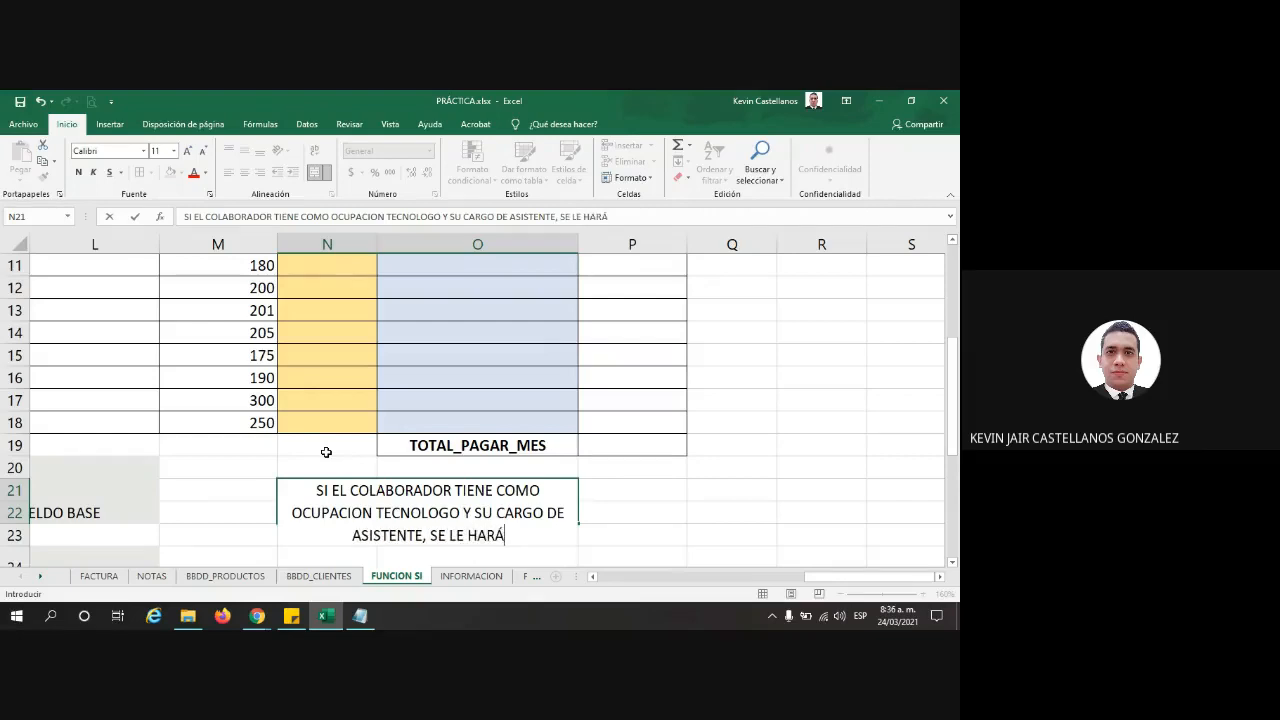
# Step: Finish the N21 note with "UN DESCUENTO DEL 0,6% SOBRE SU SUELDO BASE PARA EL RETEICA" and enter it
pyautogui.write(' UN DESCUENTO DEL ')
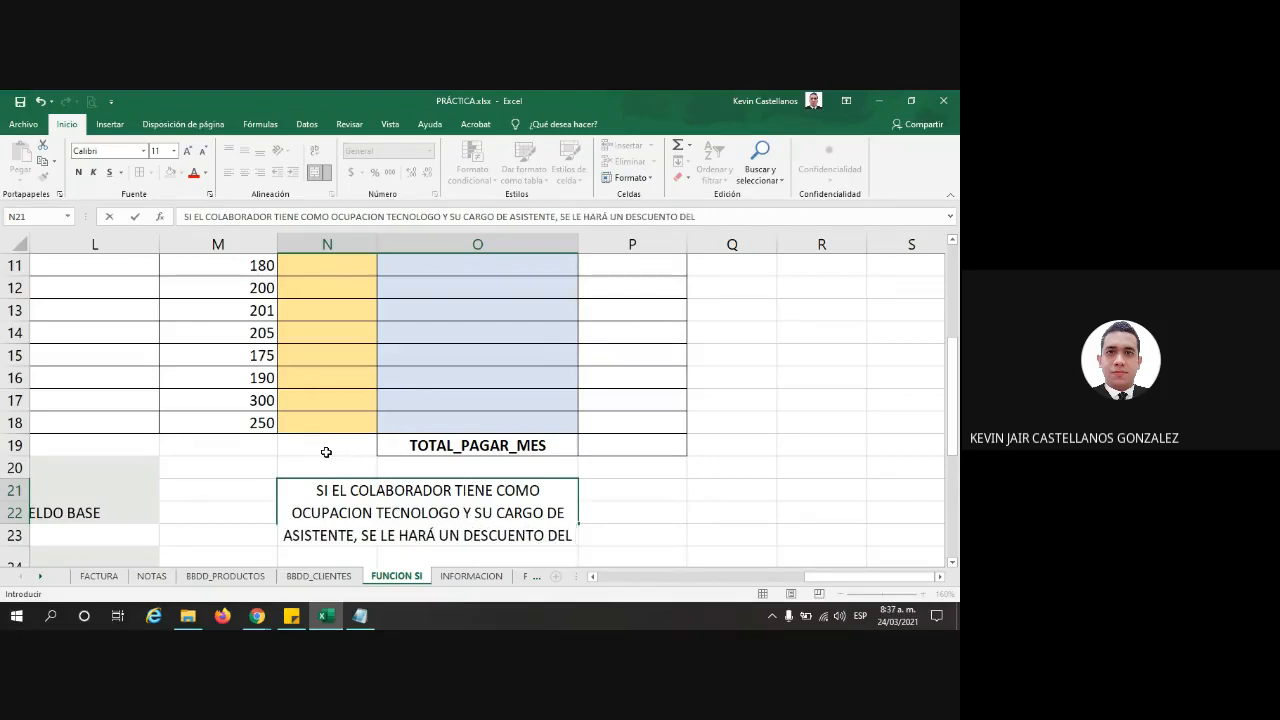
pyautogui.write('0,6% SOBRE SUEL')
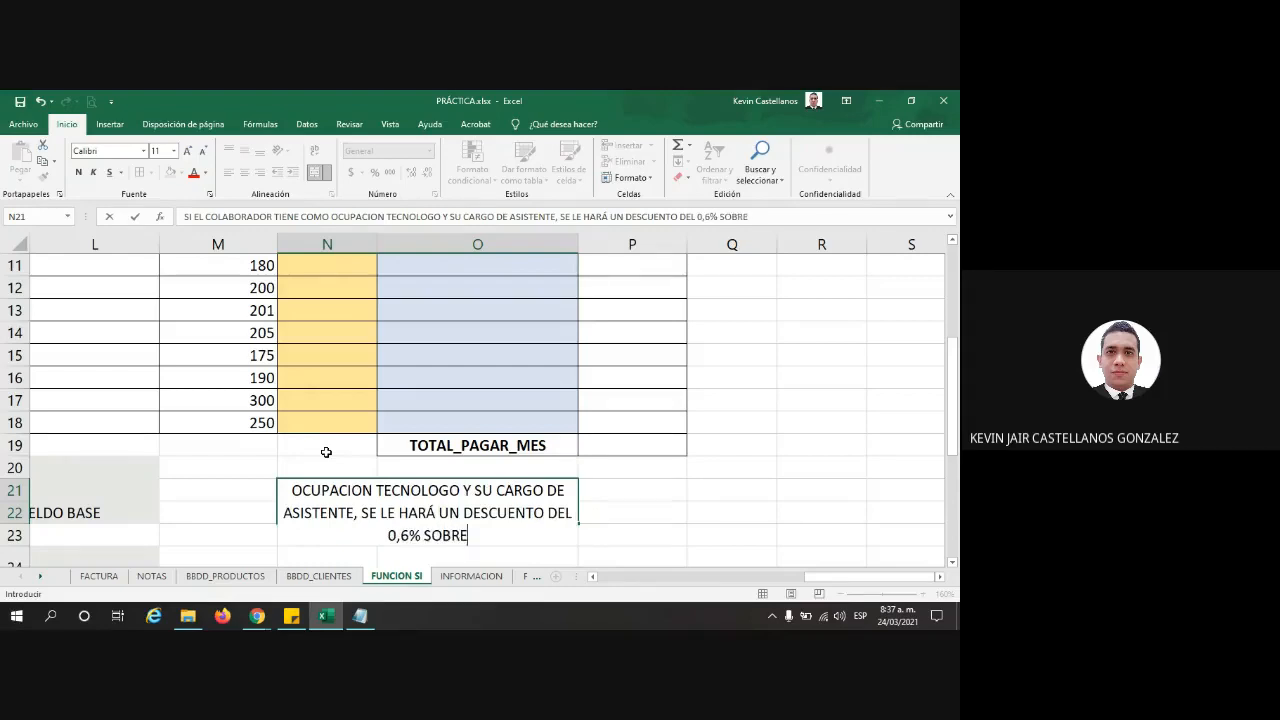
pyautogui.press('BackSpace')
pyautogui.press('BackSpace')
pyautogui.write('SU')
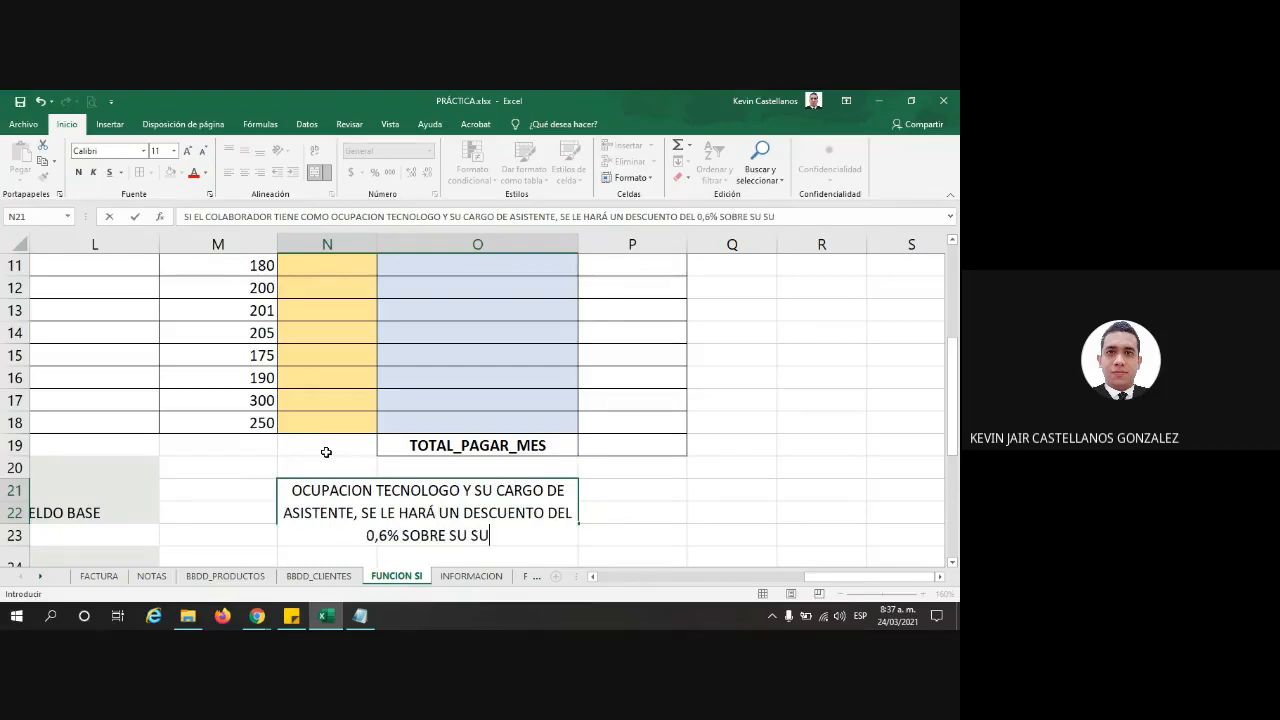
pyautogui.write('ELDO BASE OR')
pyautogui.press('BackSpace')
pyautogui.press('BackSpace')
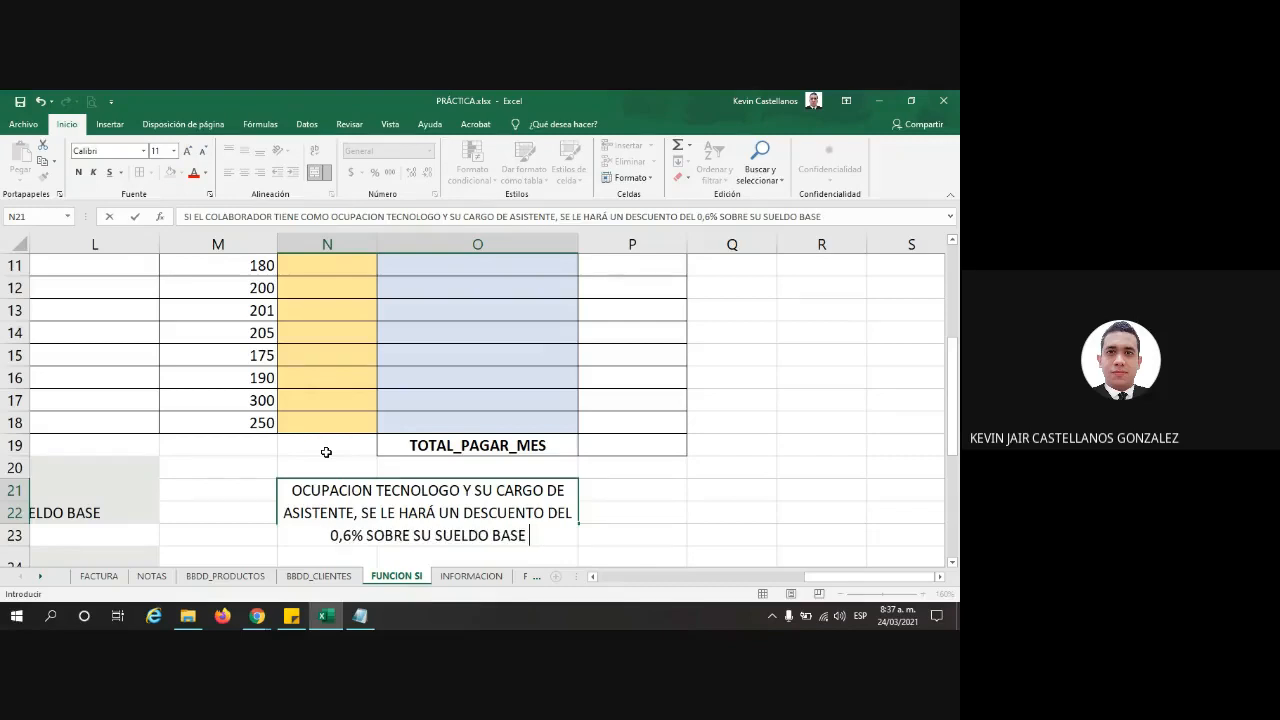
pyautogui.write('PARA EL RE')
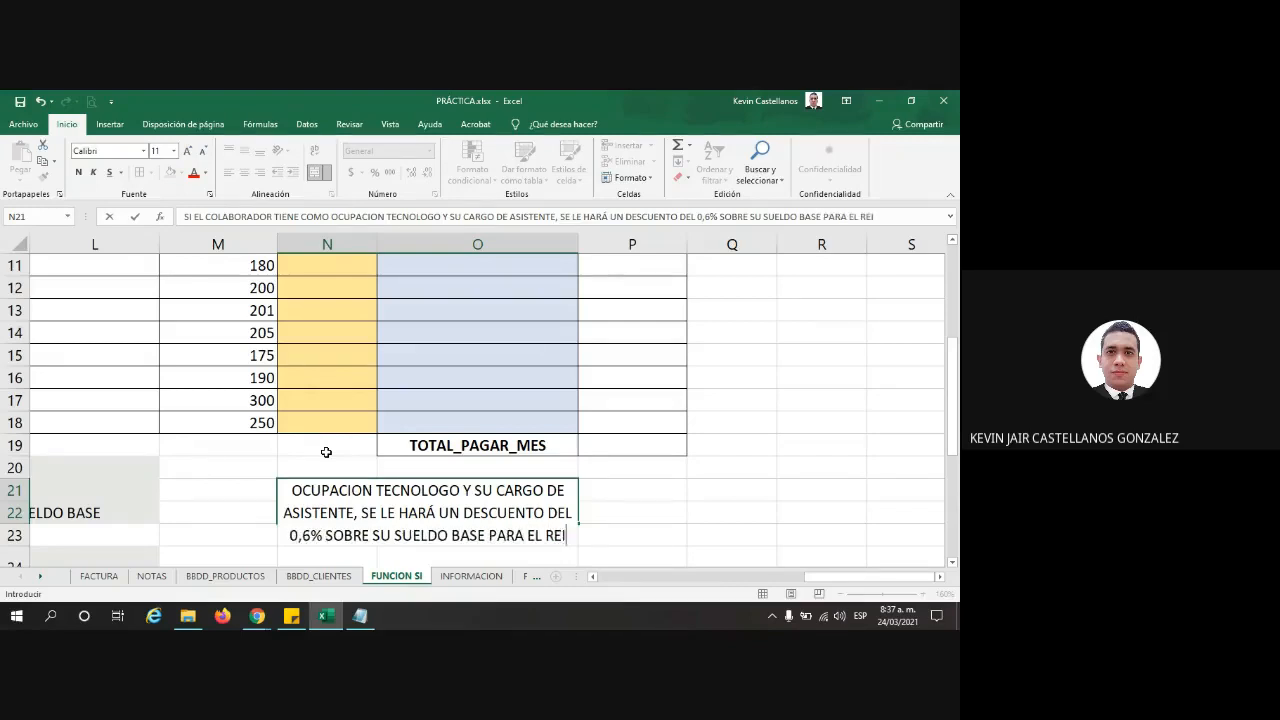
pyautogui.write('TEICA')
pyautogui.press('Return')
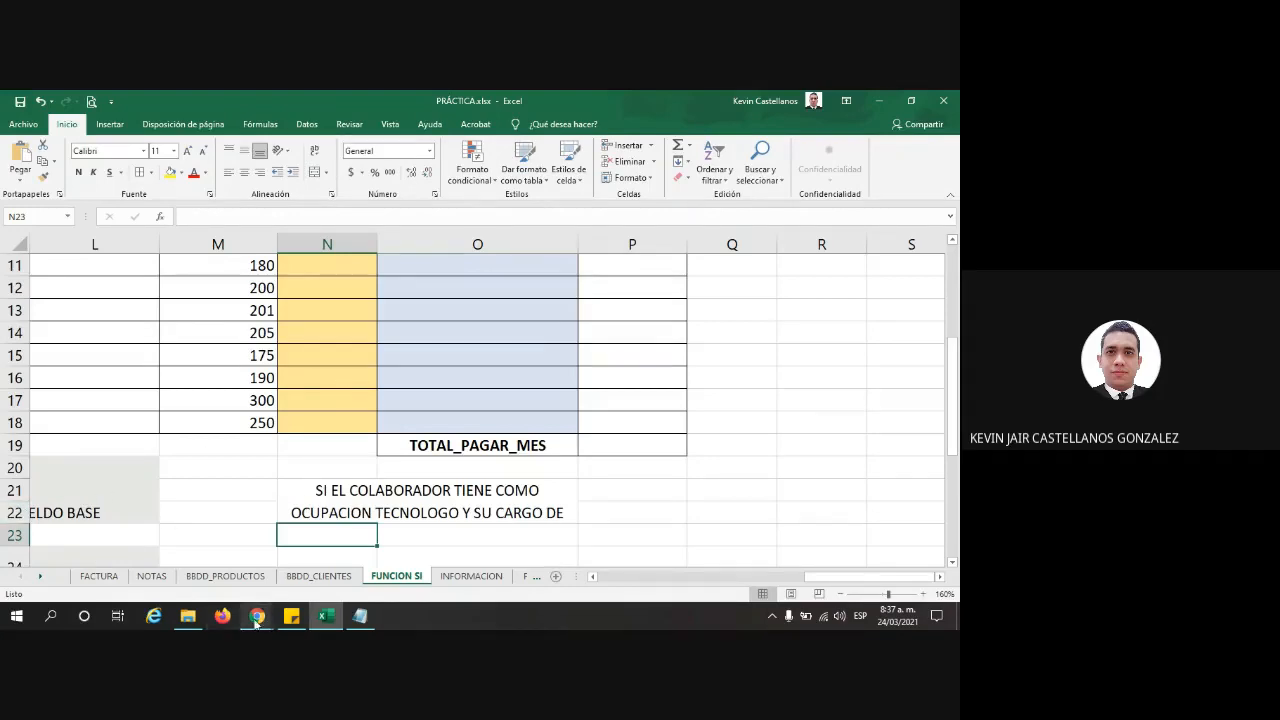
# Step: Increase the height of row 22 to show more lines of the note in N21
pyautogui.moveTo(22, 517); pyautogui.dragTo(22, 566)
pyautogui.scroll(-2, 53, 539)
pyautogui.moveTo(20, 432); pyautogui.dragTo(22, 440)
pyautogui.click(412, 426)
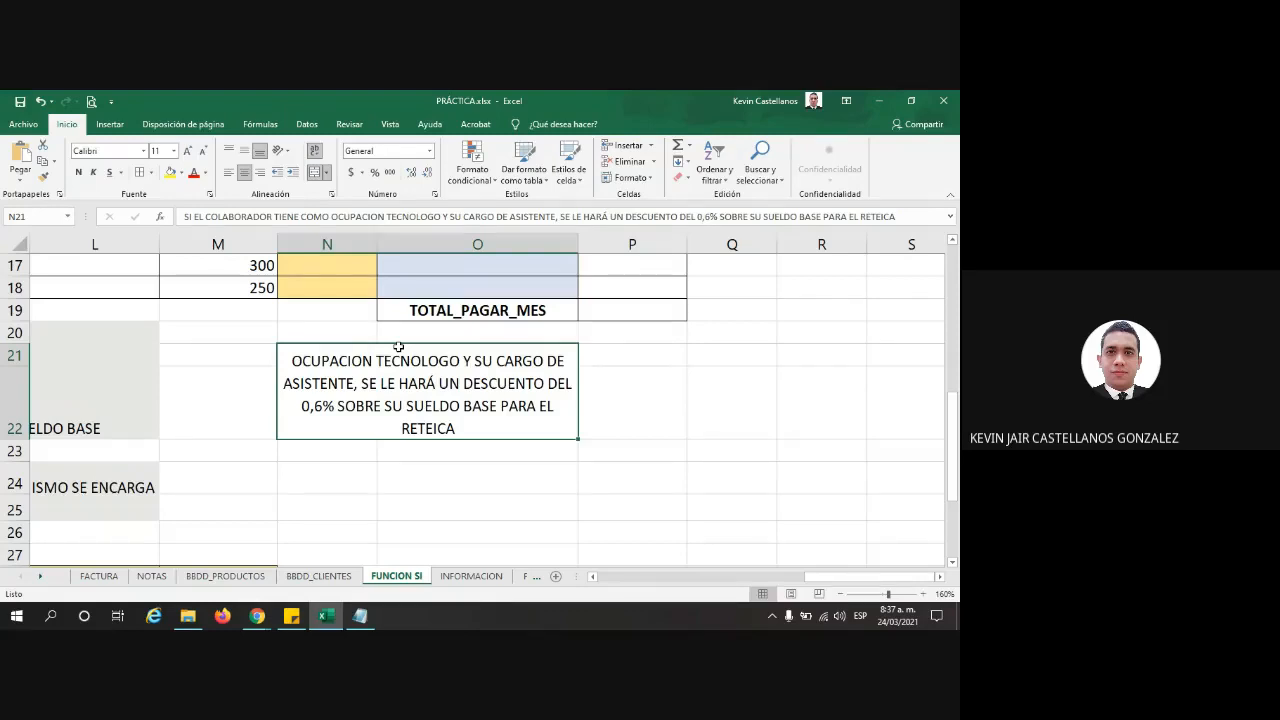
# Step: Start the DESCUENTOS ADICIONALES formula in O8 with SI and a nested Y, with F8="TECNOLOGO" as the first condition
pyautogui.scroll(5, 408, 480)
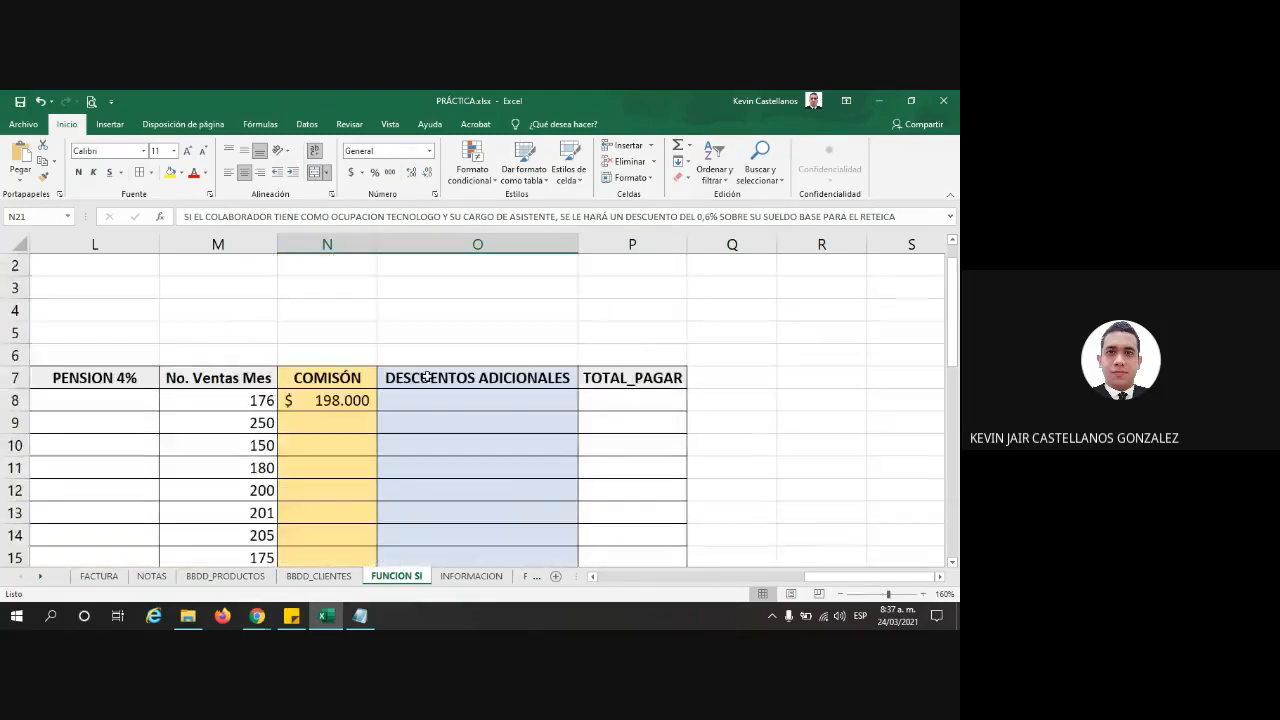
pyautogui.click(436, 395)
pyautogui.write('=')
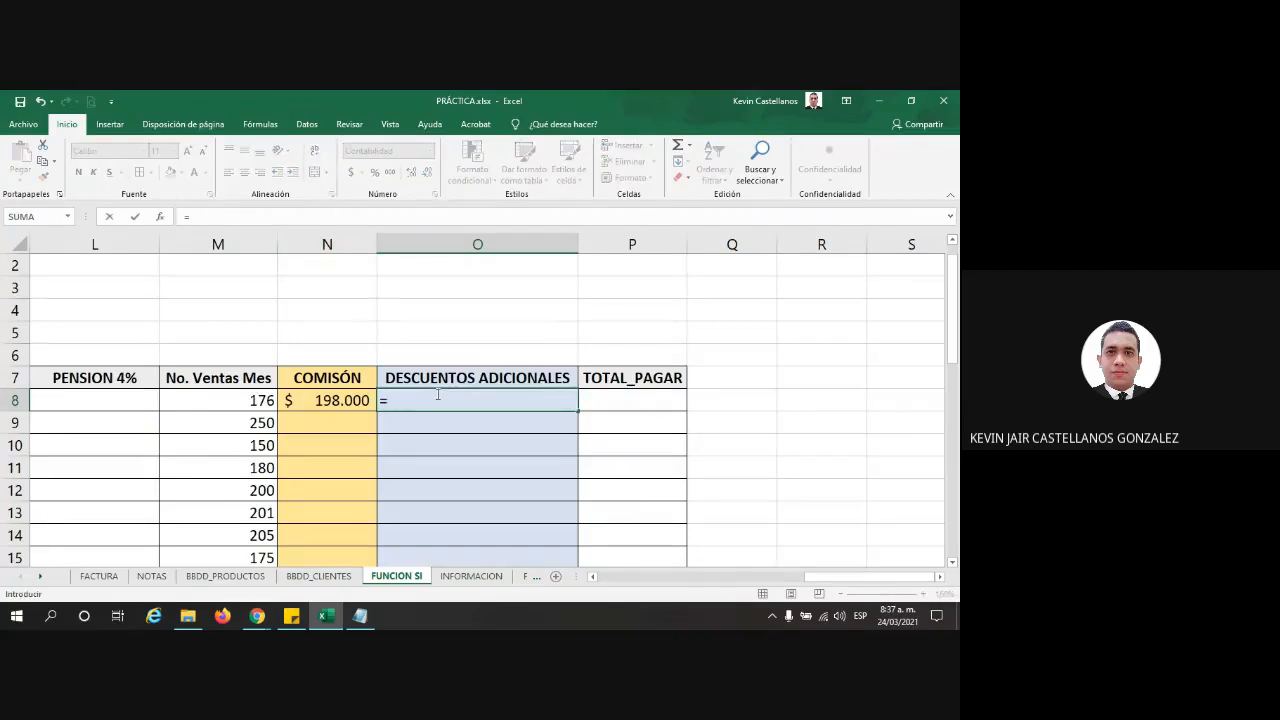
pyautogui.write('SI(')
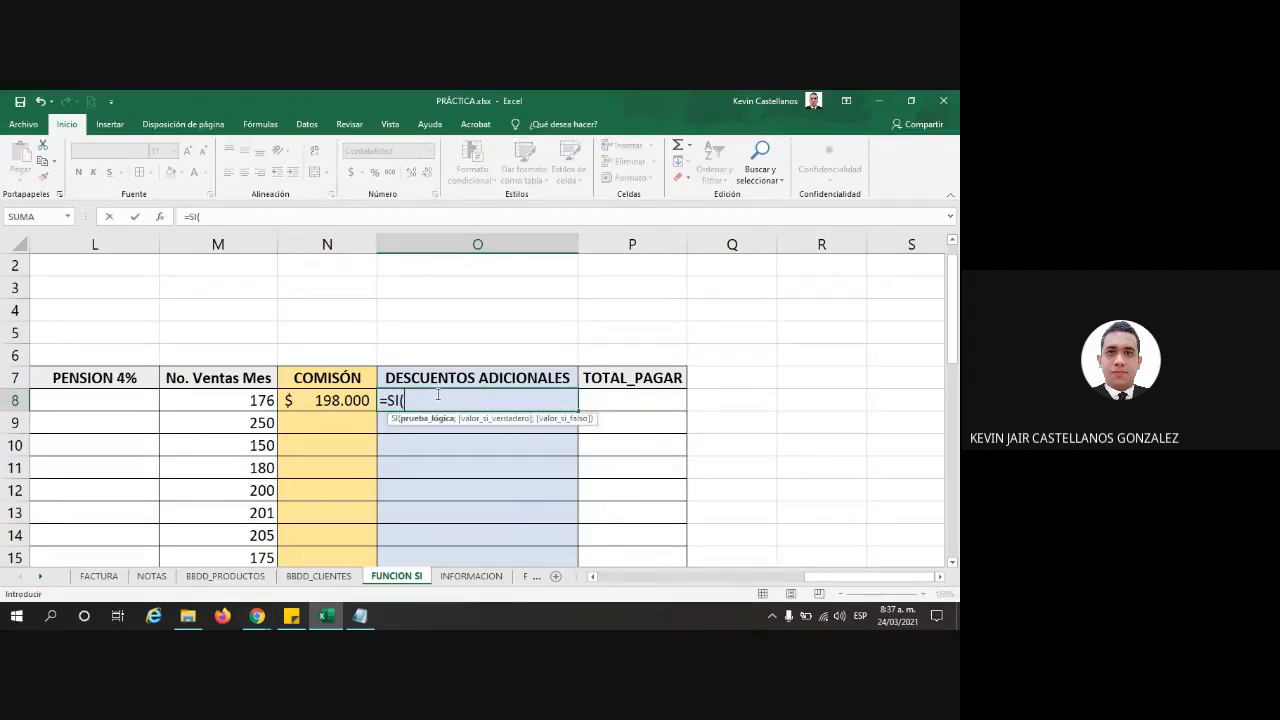
pyautogui.write('Y(')
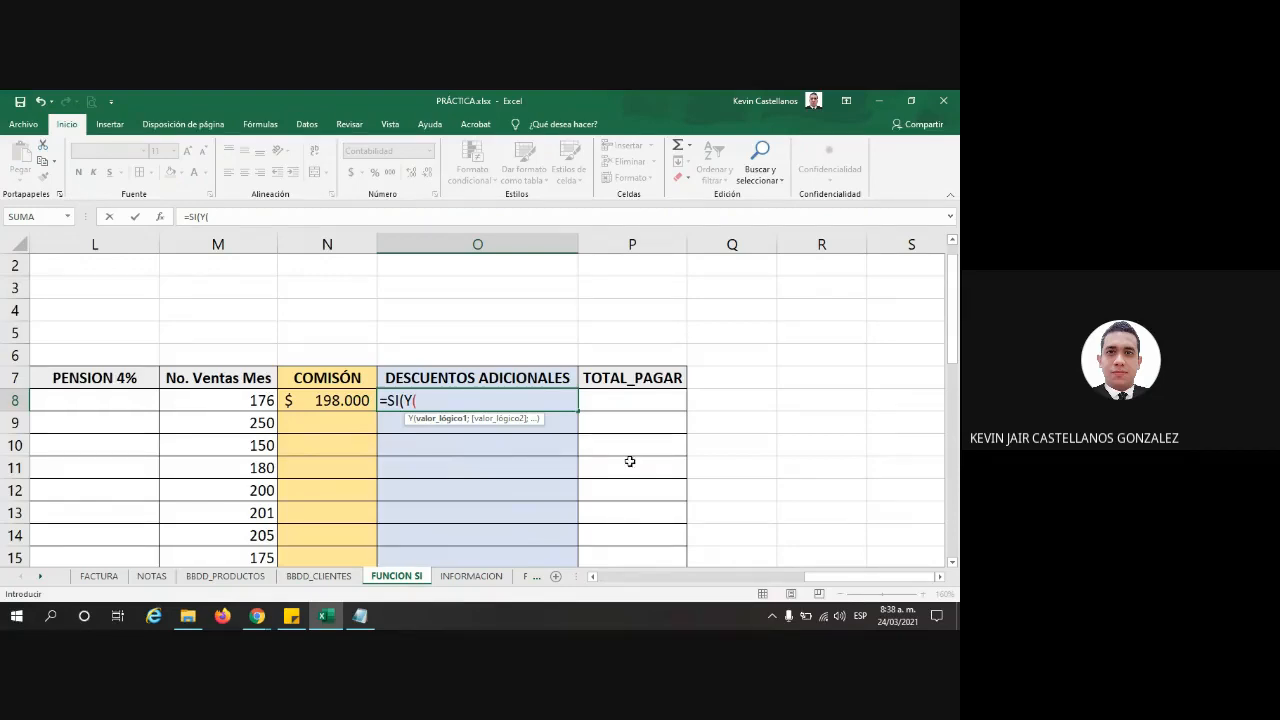
pyautogui.moveTo(840, 577); pyautogui.dragTo(785, 578)
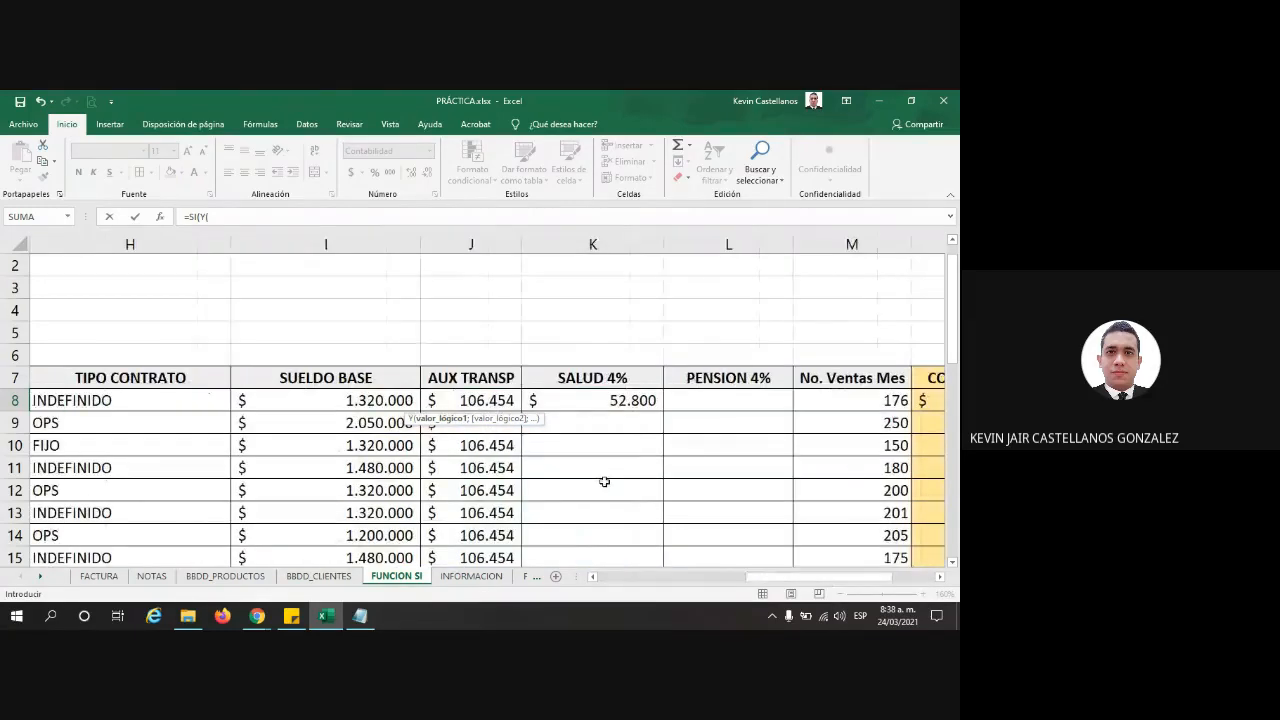
pyautogui.moveTo(866, 576); pyautogui.dragTo(780, 578)
pyautogui.click(237, 404)
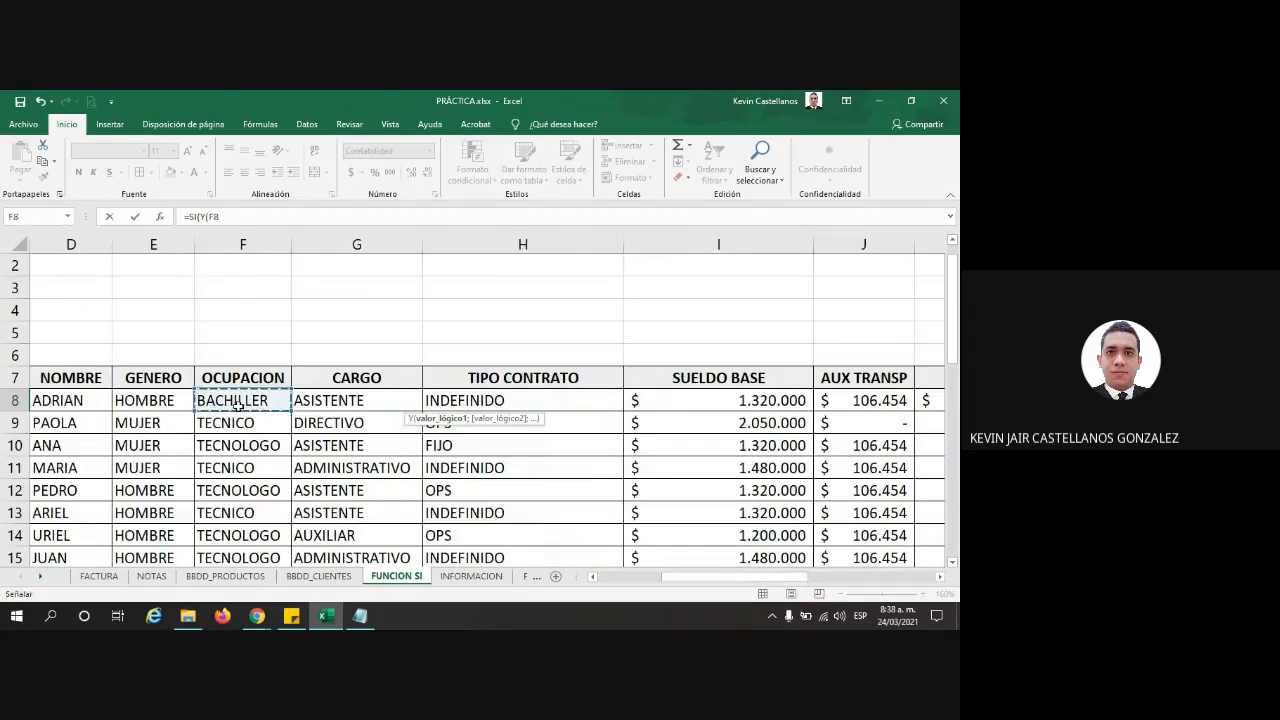
pyautogui.write('=')
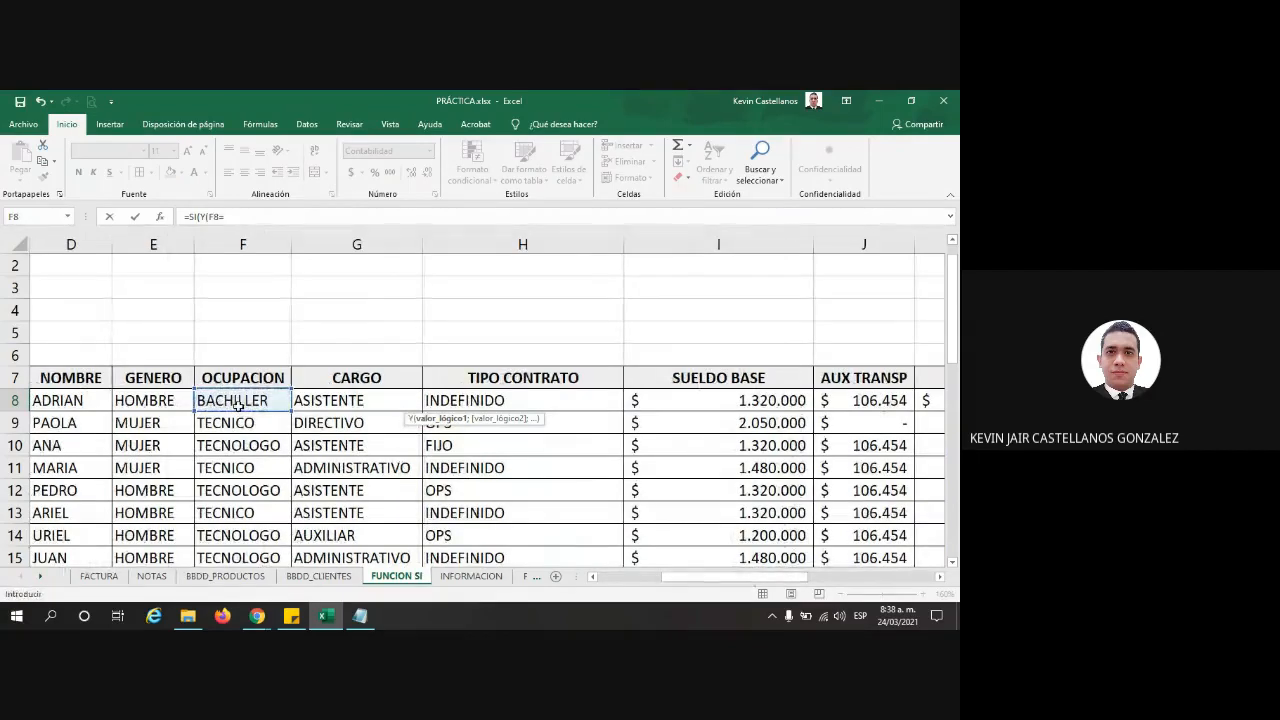
pyautogui.write('"TECN')
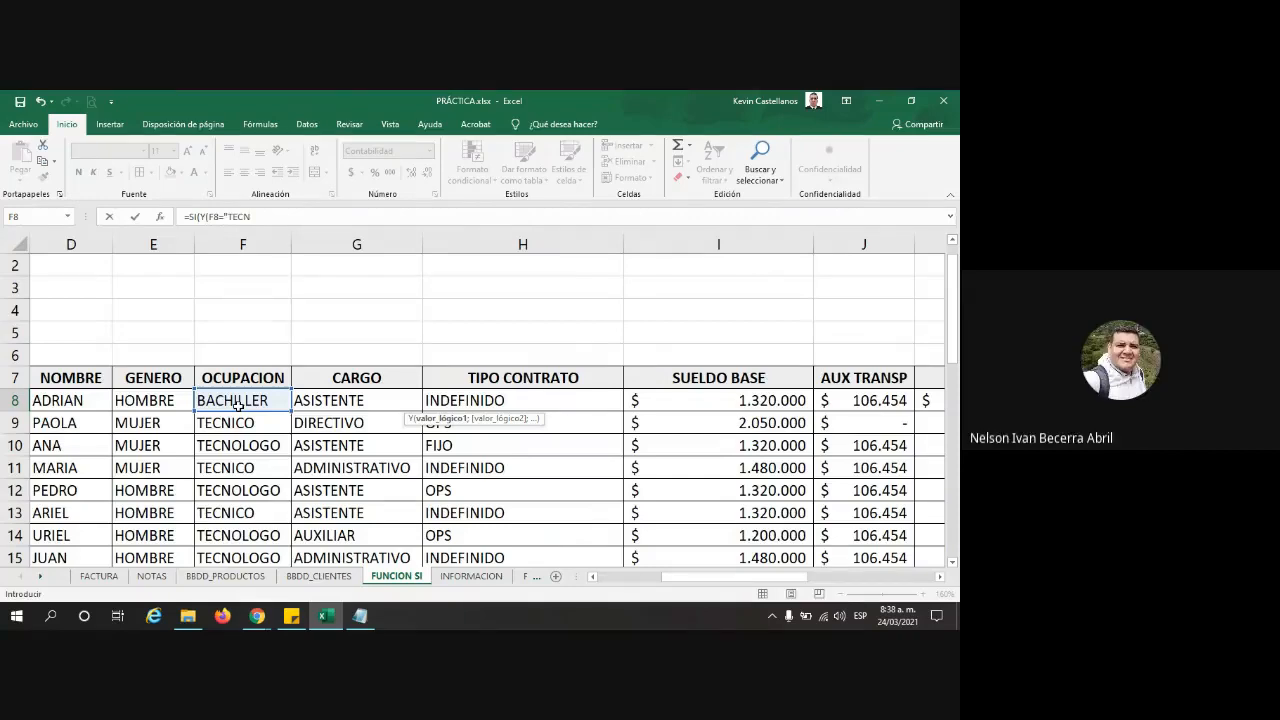
pyautogui.write('OLOGO"')
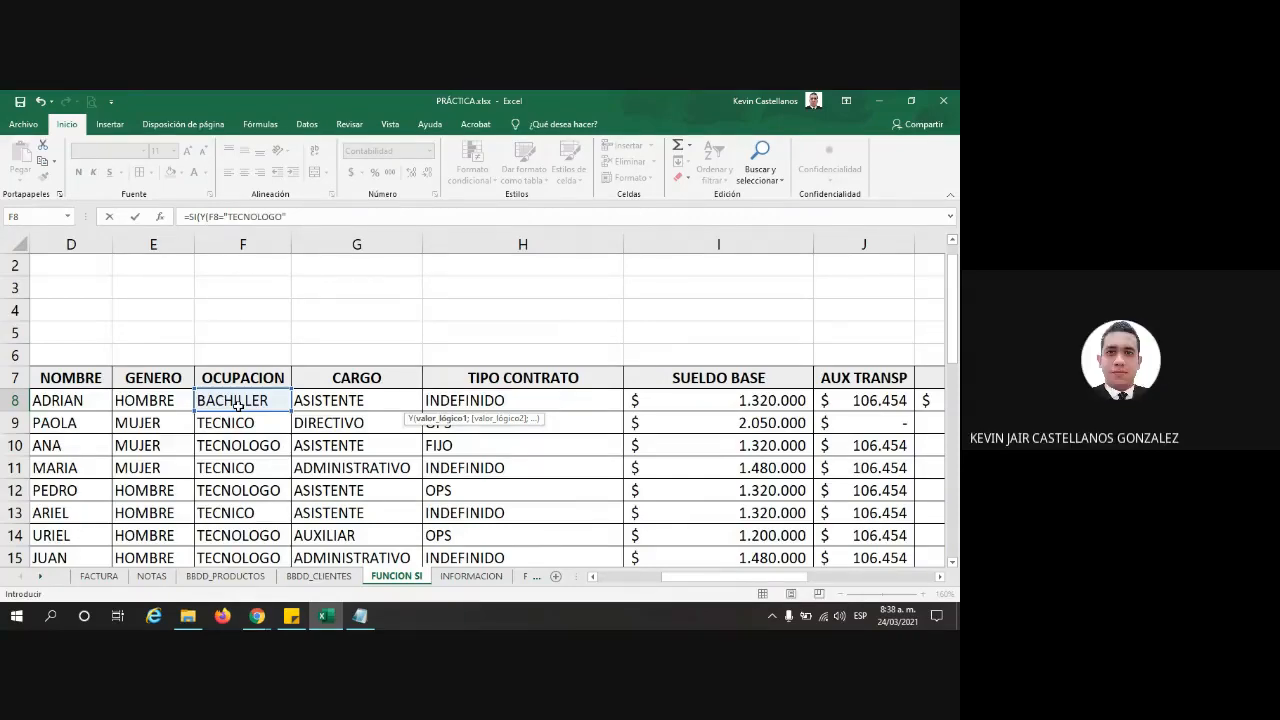
pyautogui.write(';')
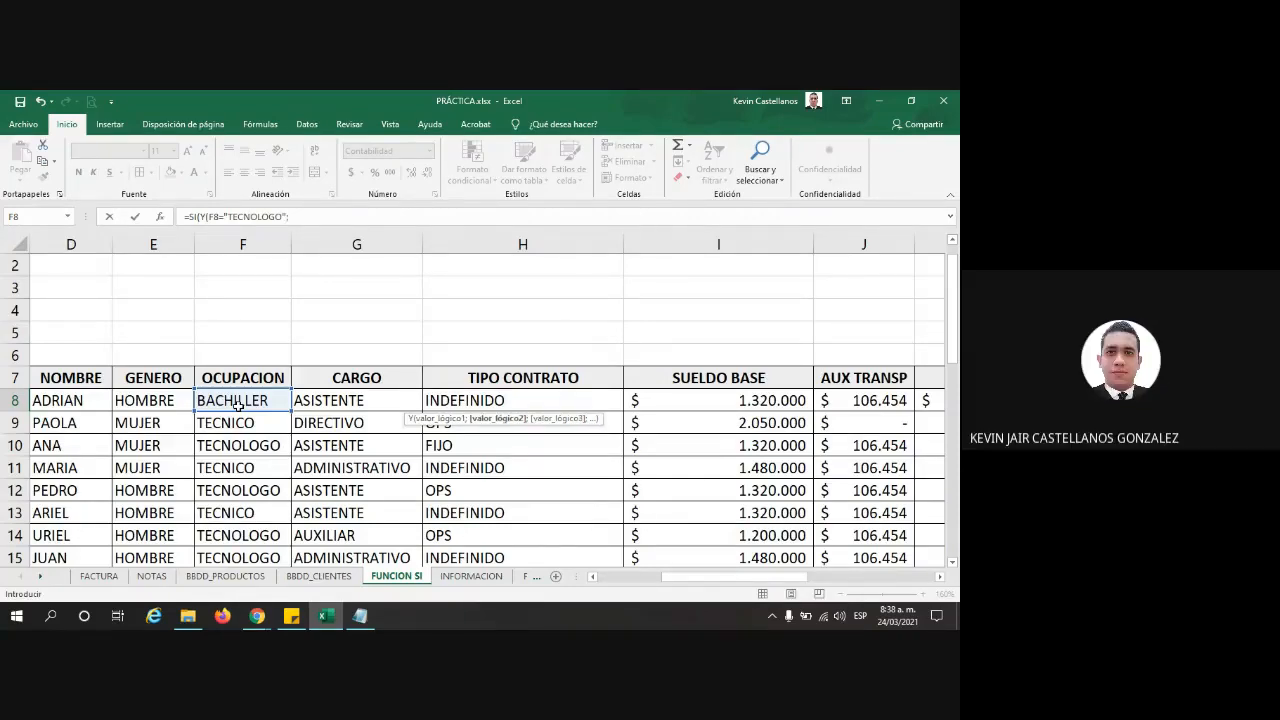
# Step: Add G8="ASISTENTE" as the second condition in the O8 formula and close the Y function
pyautogui.click(334, 400)
pyautogui.write('="')
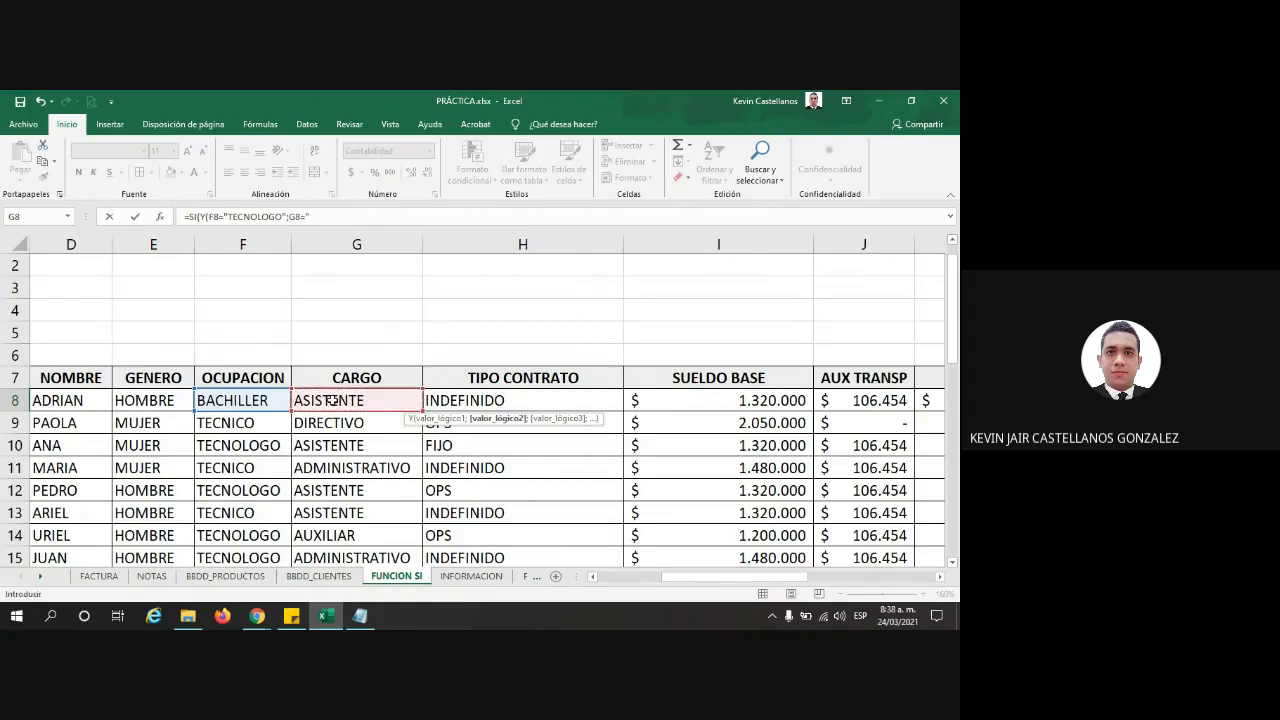
pyautogui.write('ASISTENTE")')
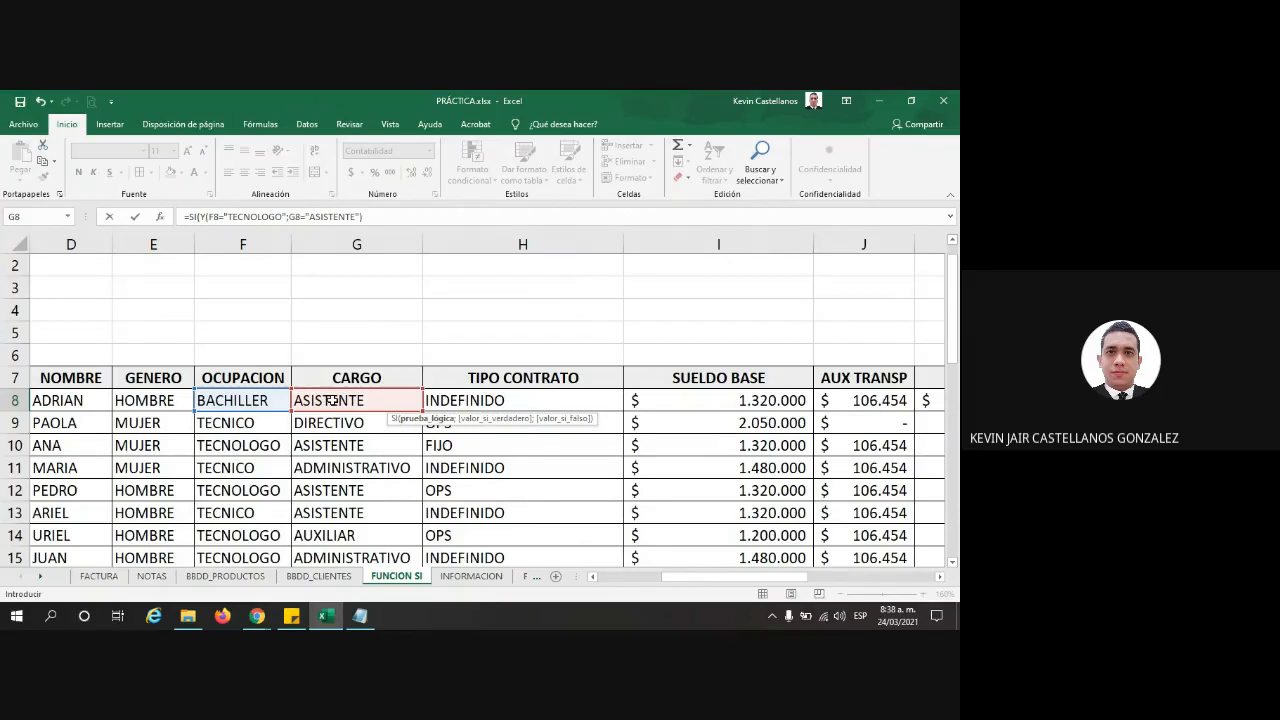
pyautogui.click(383, 219)
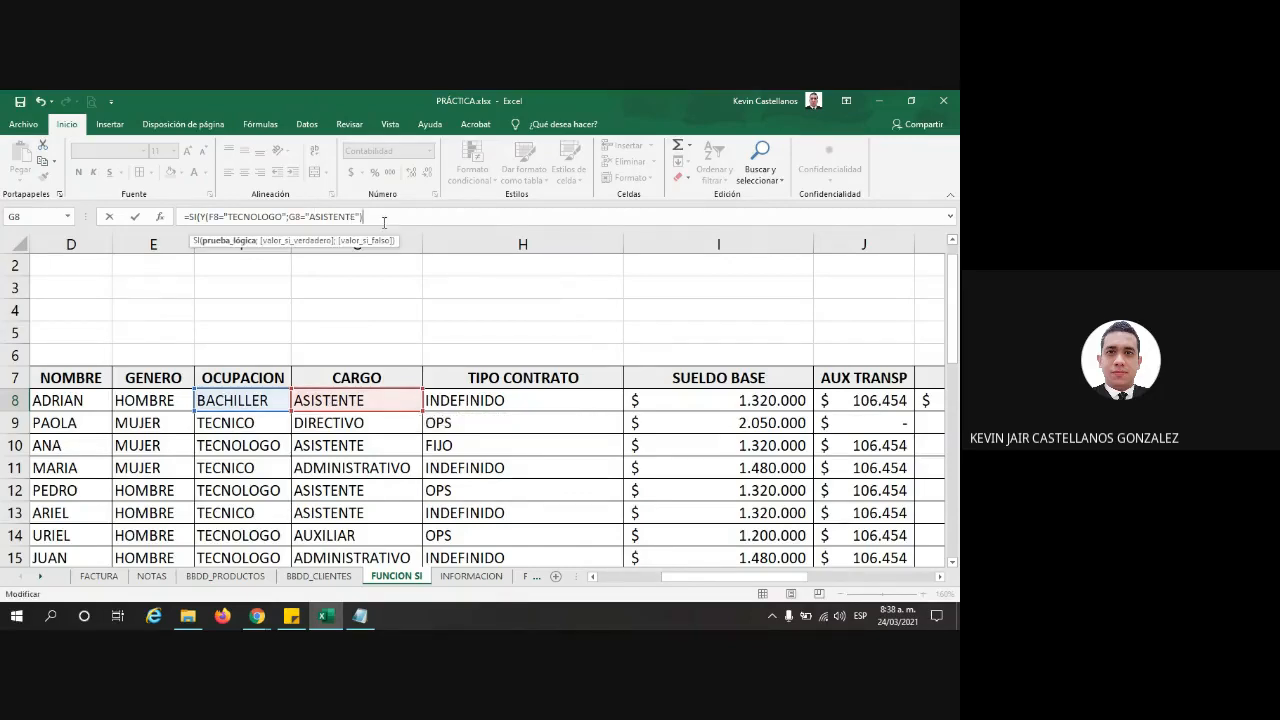
# Step: Finish the O8 formula with I8*0,6% as the true value and 0 as the false value, and check its result
pyautogui.write(';')
pyautogui.click(710, 402)
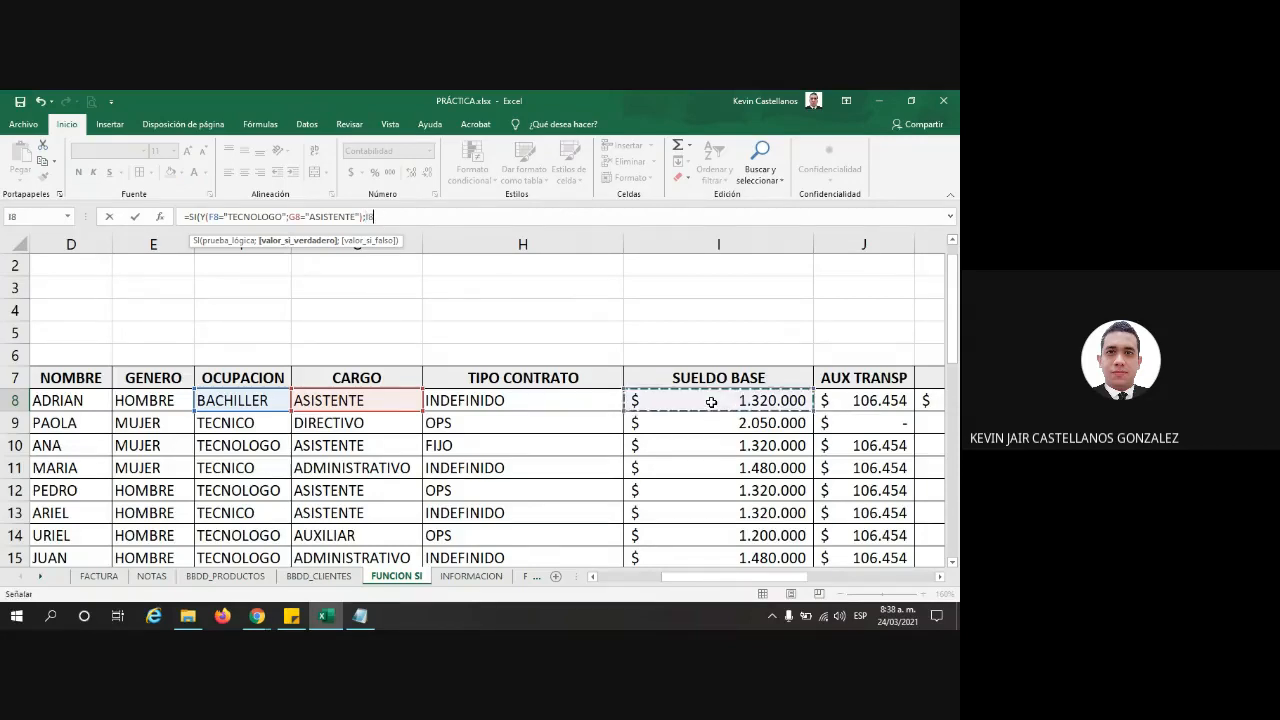
pyautogui.write('*')
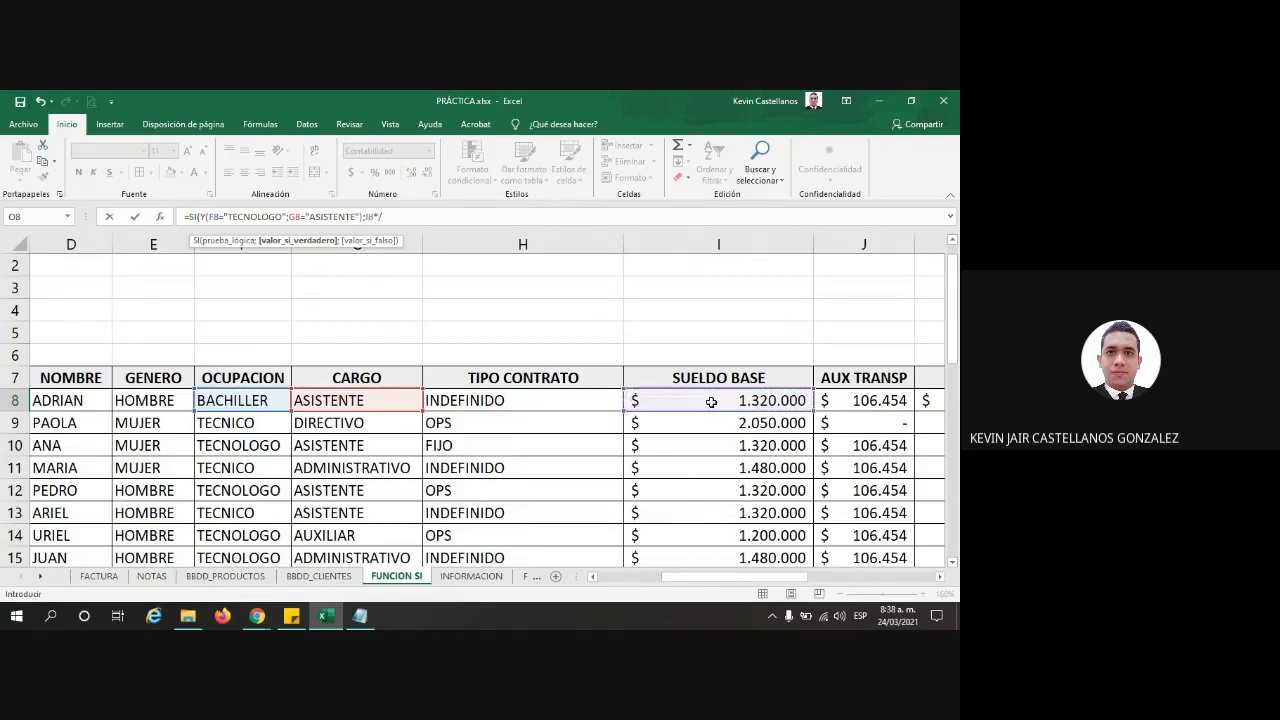
pyautogui.write('0,6%;')
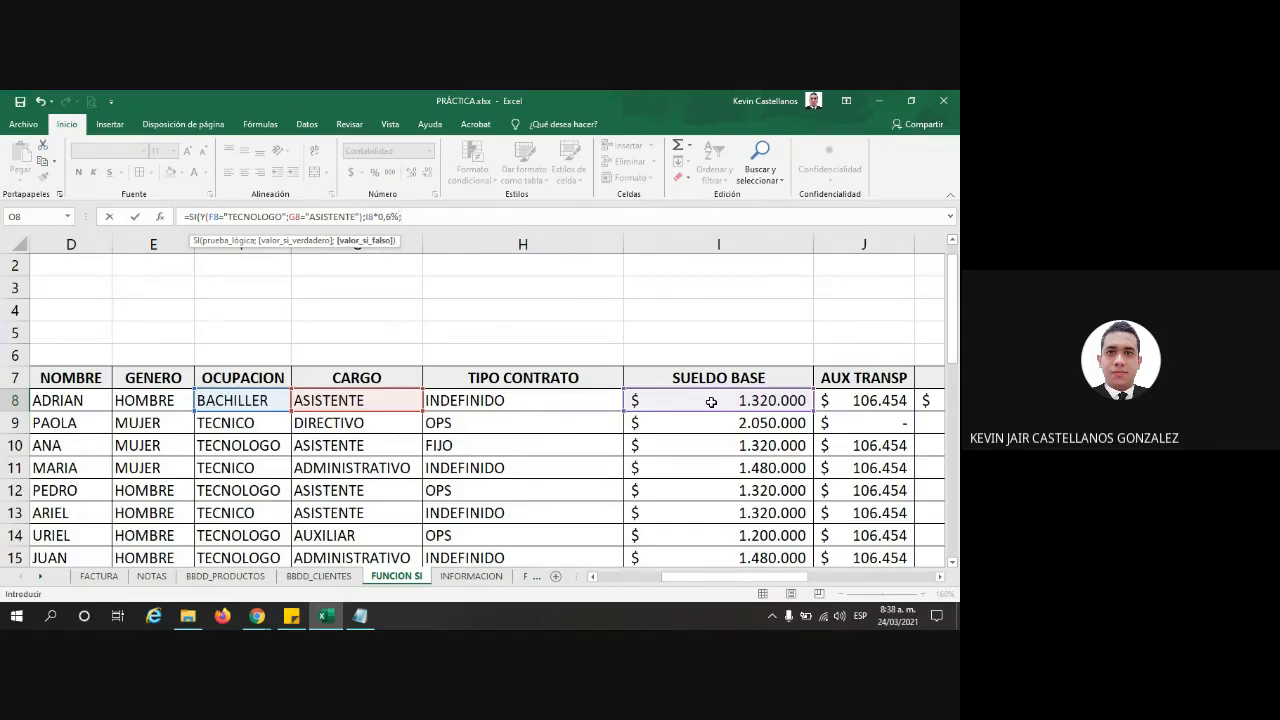
pyautogui.write('0')
pyautogui.press('Return')
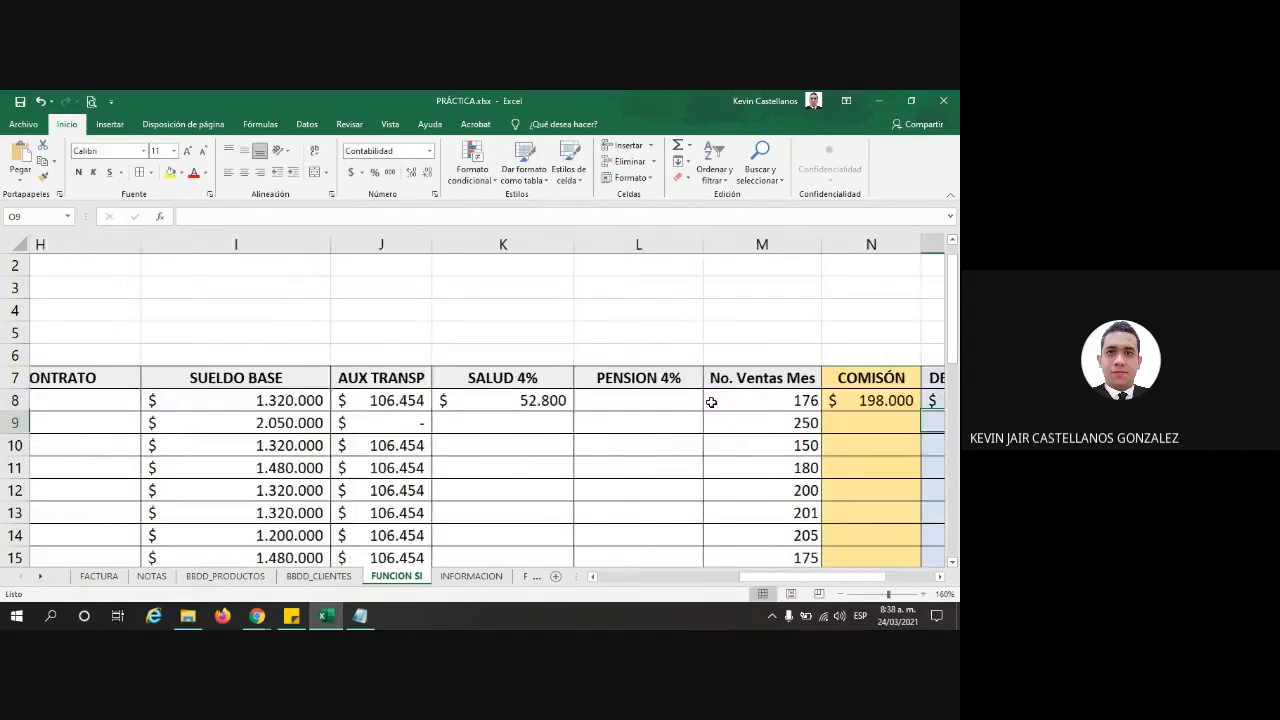
pyautogui.hscroll(2, 711, 401)
pyautogui.click(706, 403)
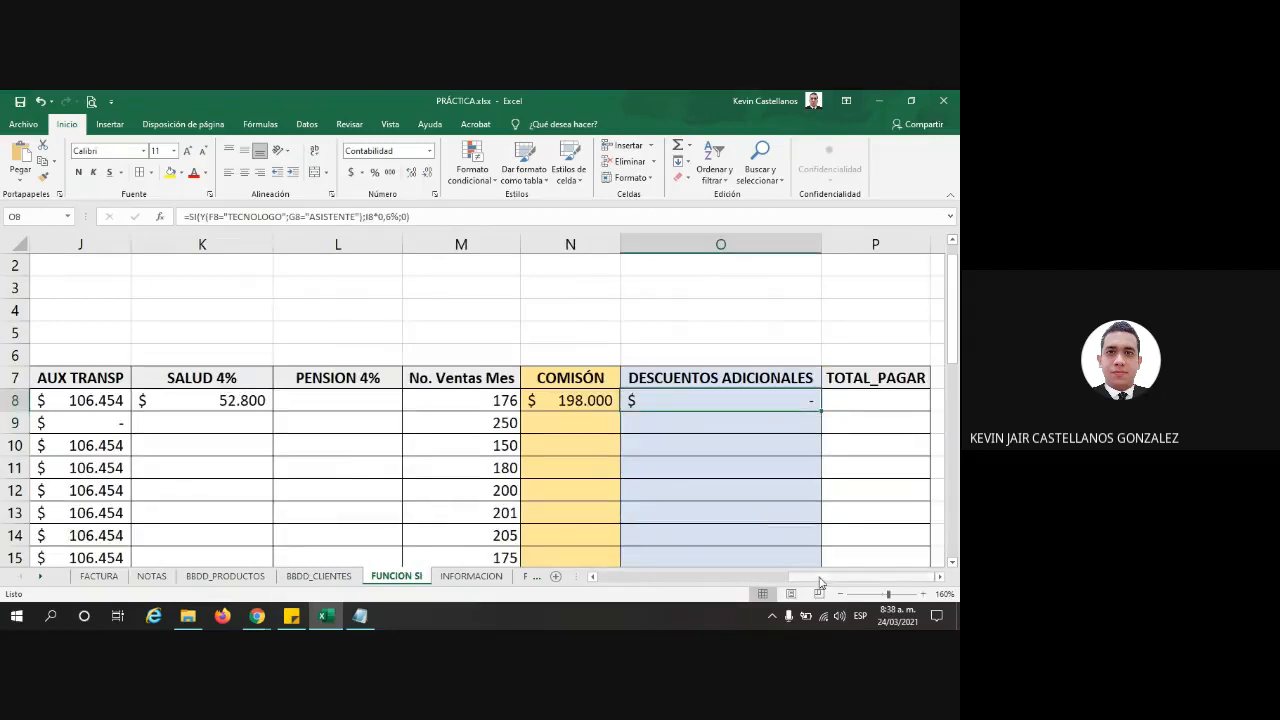
# Step: Replace the list source in the data validation of OCUPACION cell F8 with BACHILLER;TECNICO;TECNOLOGO
pyautogui.moveTo(820, 583); pyautogui.dragTo(763, 581)
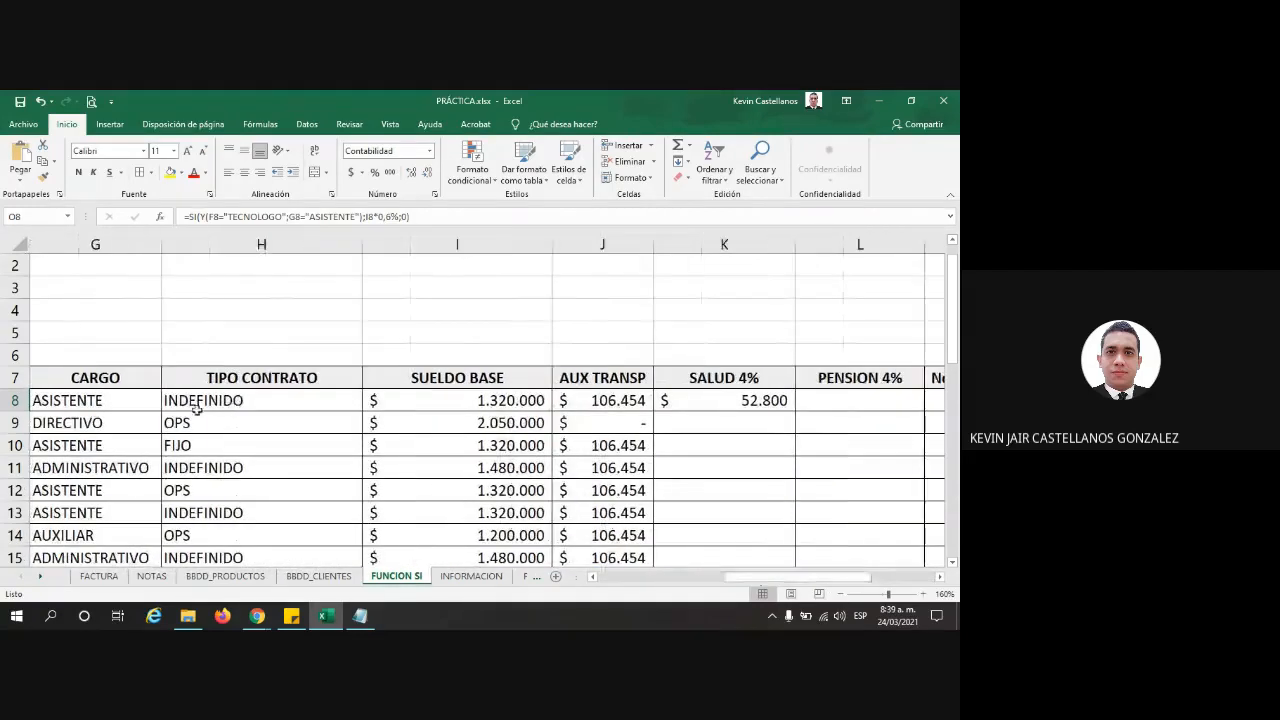
pyautogui.hscroll(-2, 195, 400)
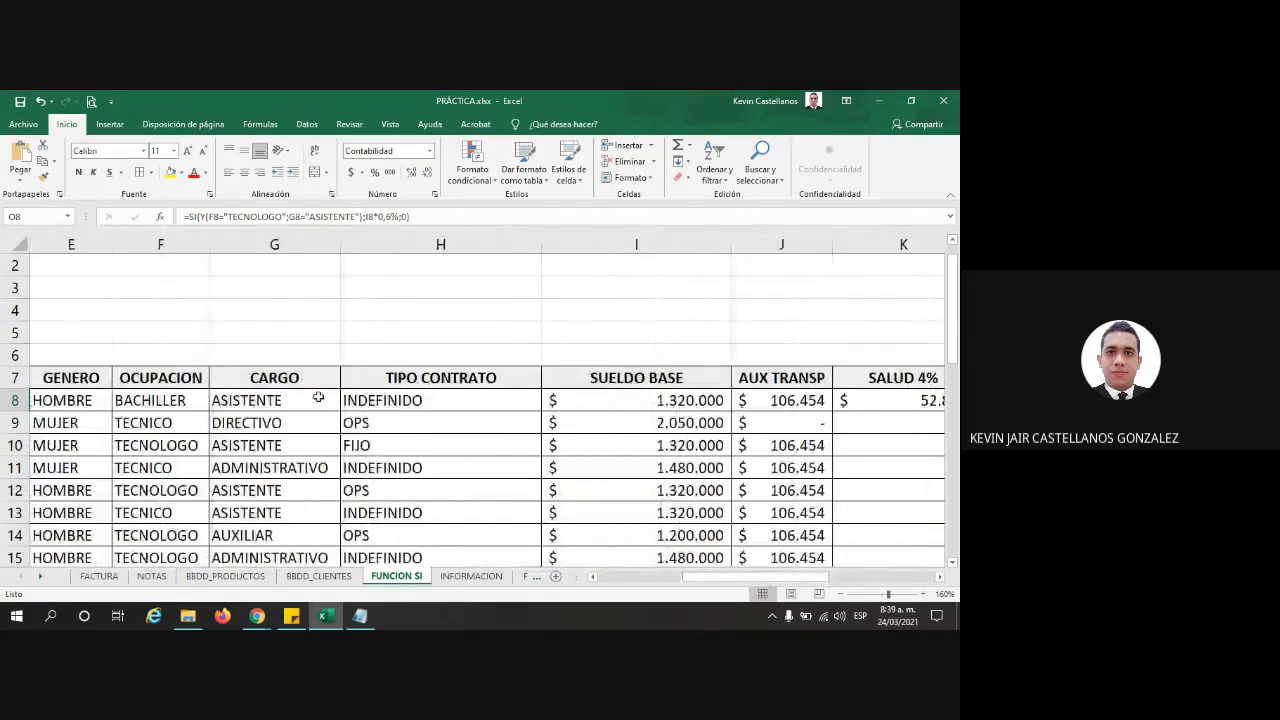
pyautogui.click(194, 398)
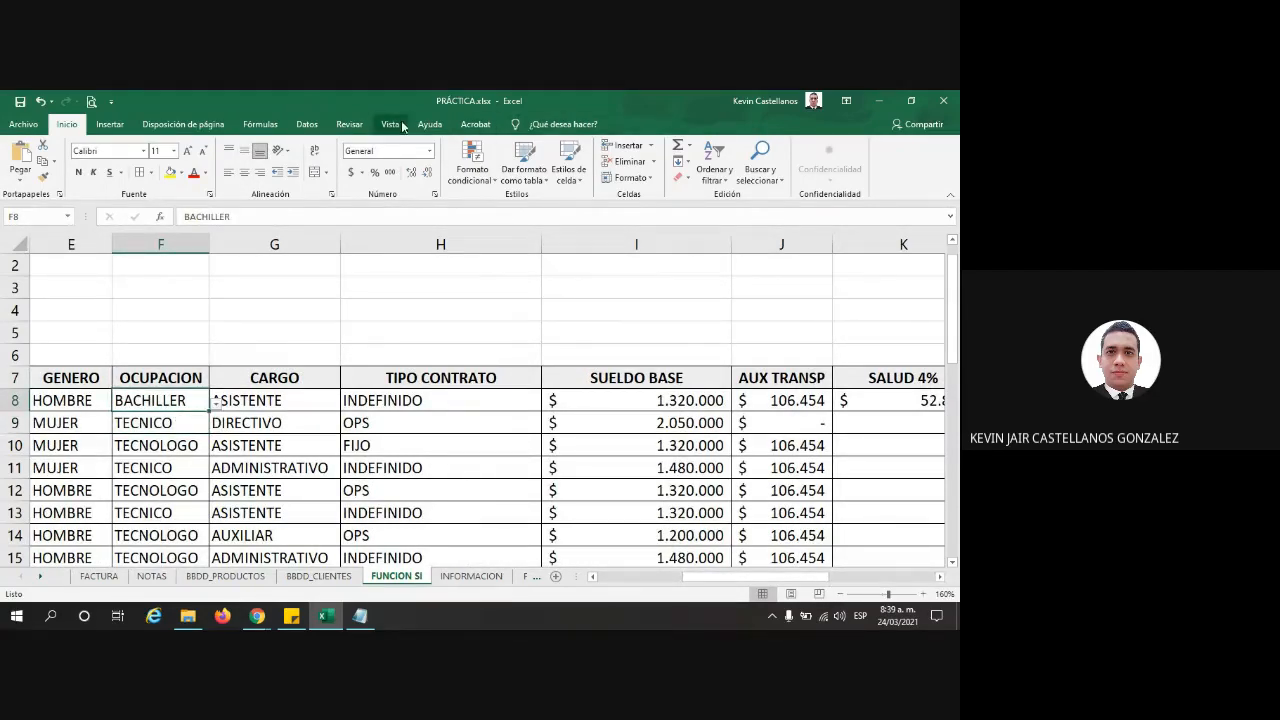
pyautogui.click(307, 124)
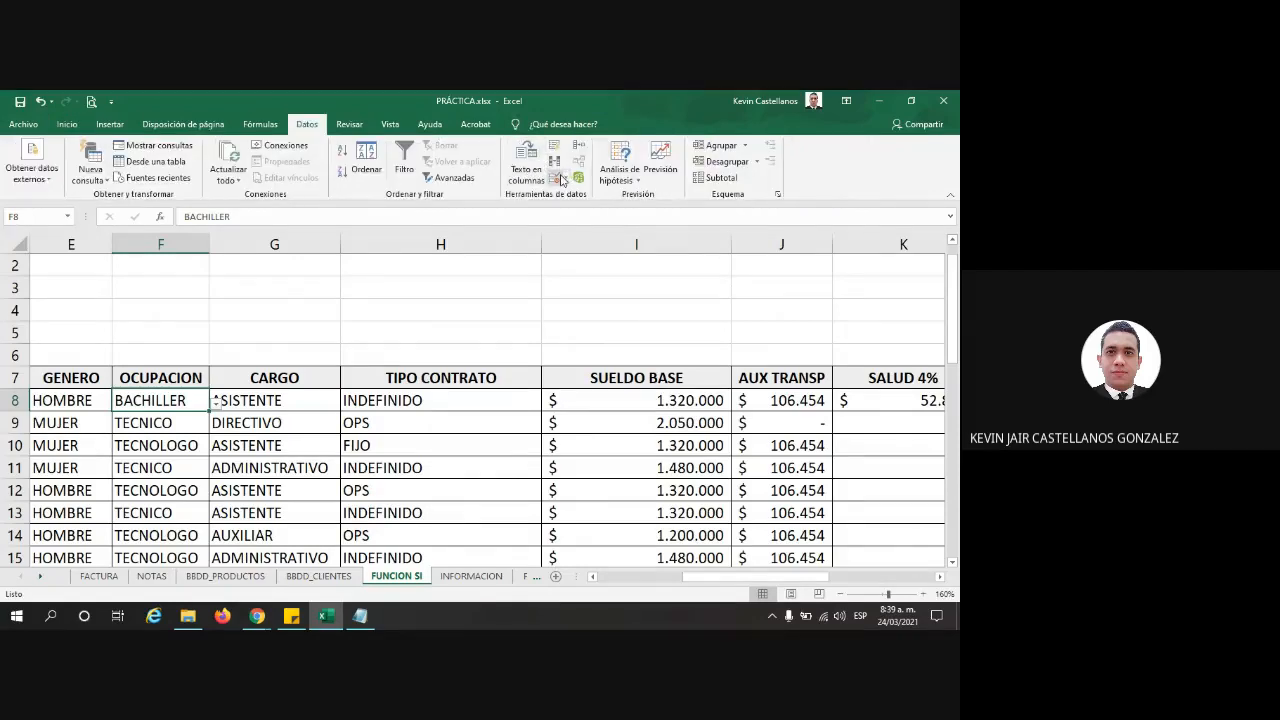
pyautogui.click(574, 166)
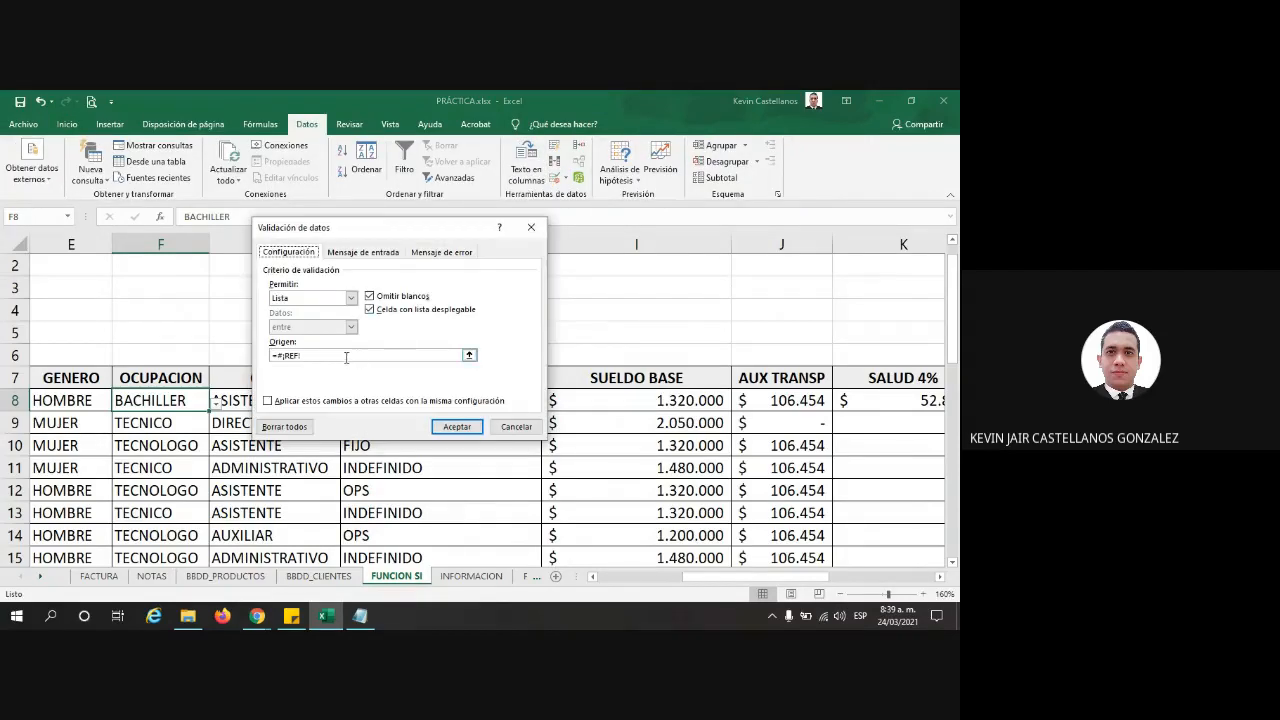
pyautogui.click(346, 358)
pyautogui.press('BackSpace')
pyautogui.press('BackSpace')
pyautogui.press('BackSpace')
pyautogui.press('BackSpace')
pyautogui.press('BackSpace')
pyautogui.press('BackSpace')
pyautogui.press('BackSpace')
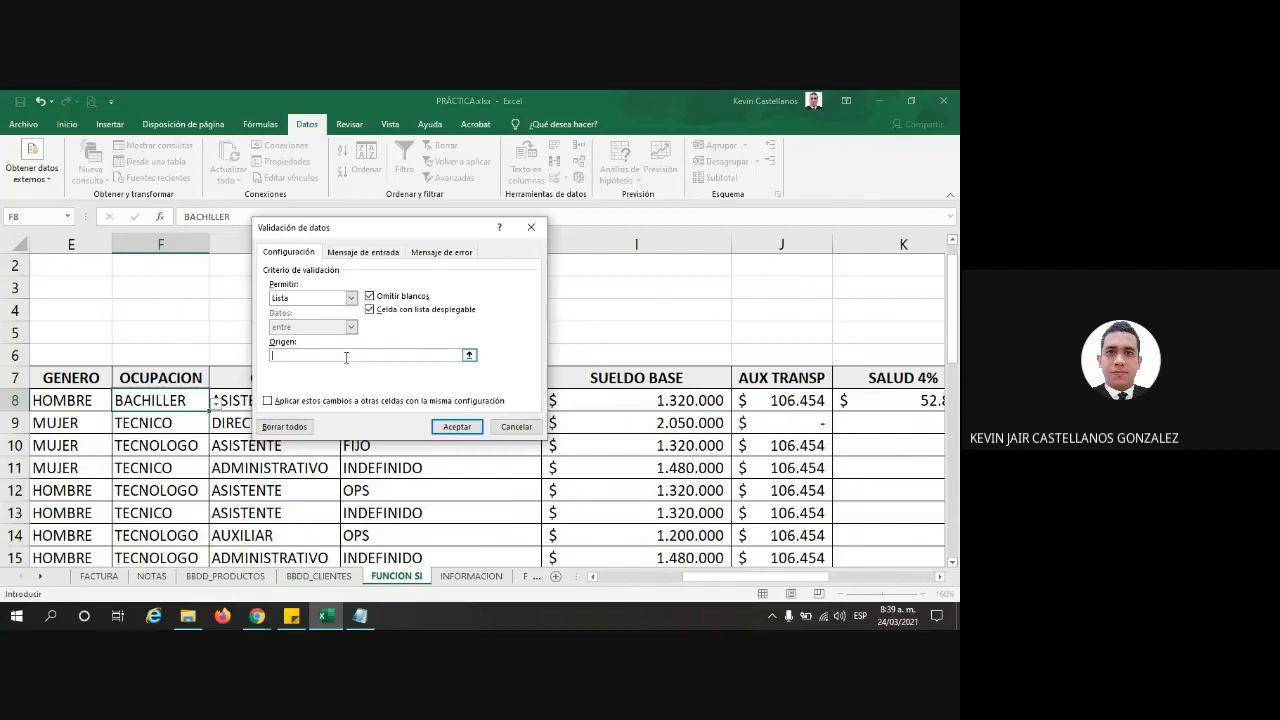
pyautogui.write('BACHILLER,')
pyautogui.write('TECNICO;TECNOLOGO;')
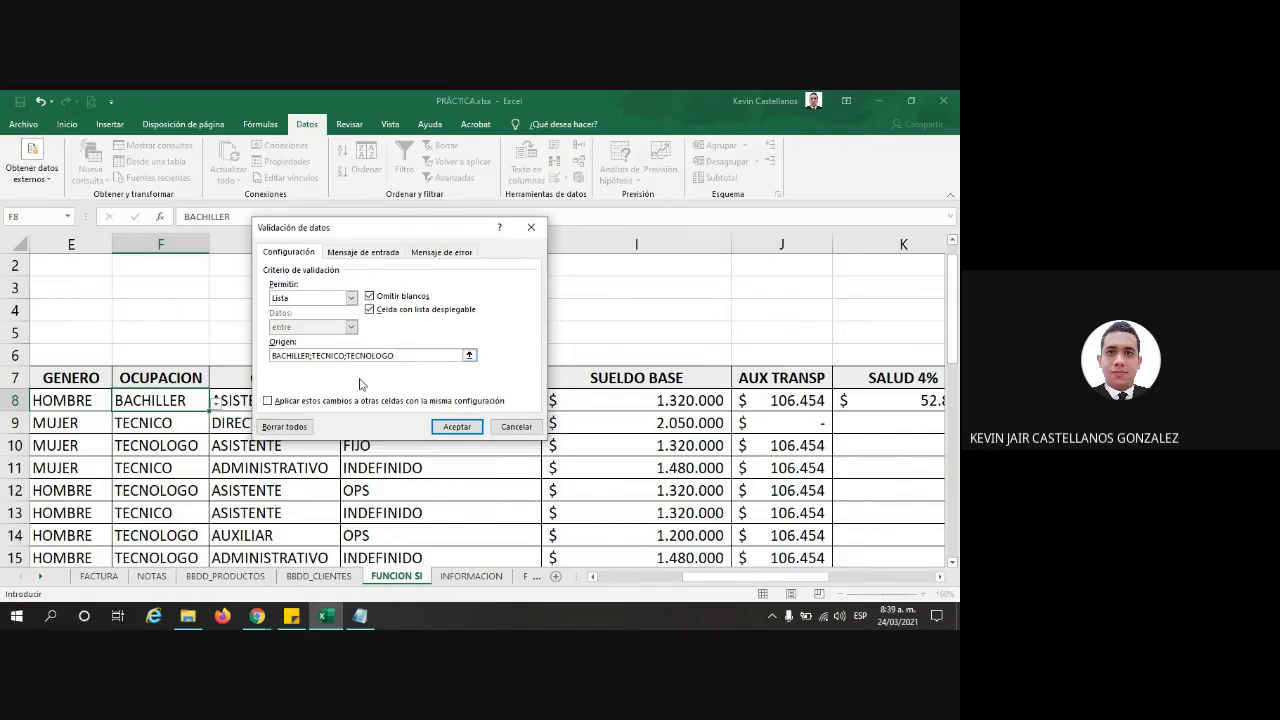
pyautogui.click(457, 426)
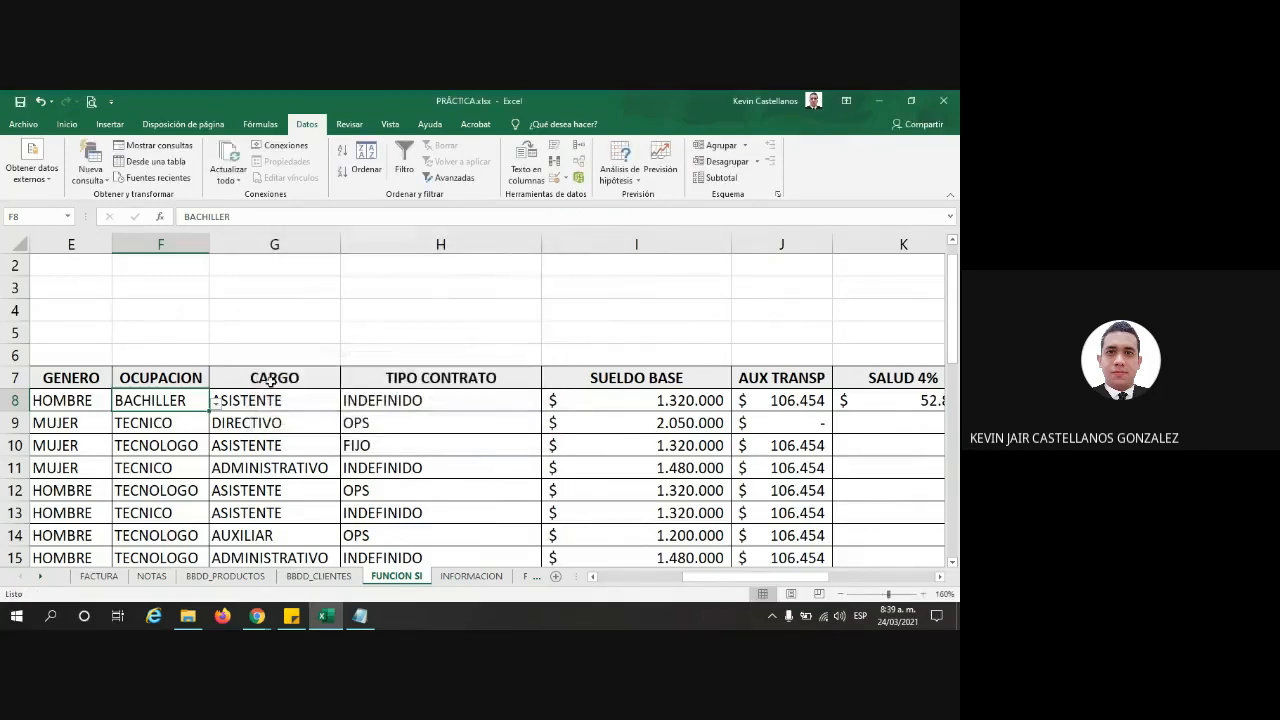
# Step: Choose TECNOLOGO from the list in F8 and check the additional discount in O8
pyautogui.click(215, 401)
pyautogui.click(138, 450)
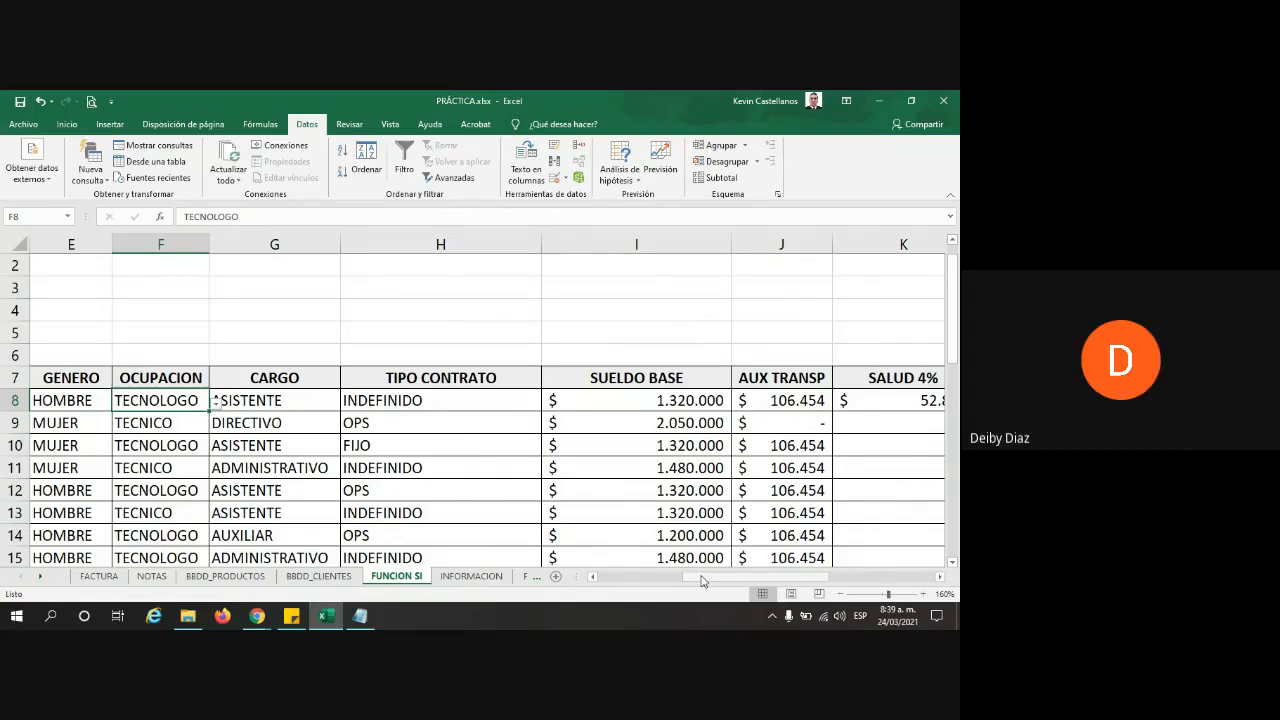
pyautogui.moveTo(704, 581); pyautogui.dragTo(812, 572)
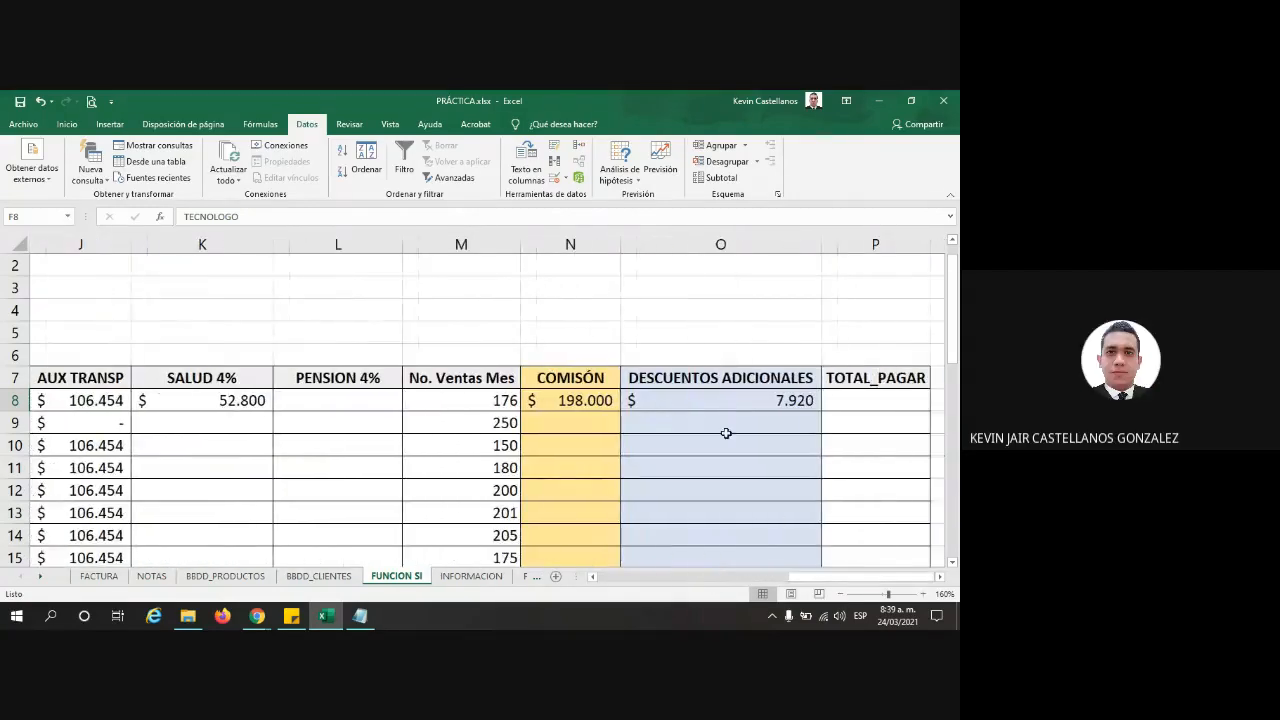
pyautogui.click(731, 405)
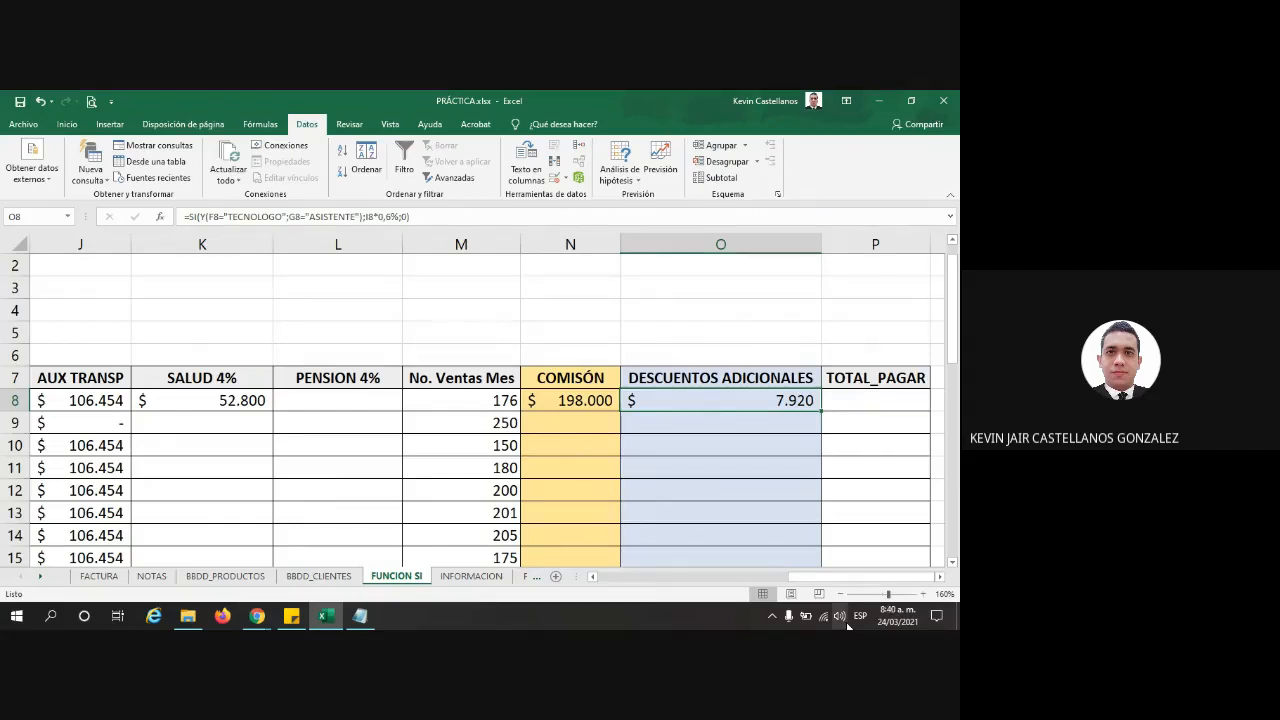
# Step: Switch to the meet.google.com sharing window and stop sharing the screen
pyautogui.moveTo(257, 616)
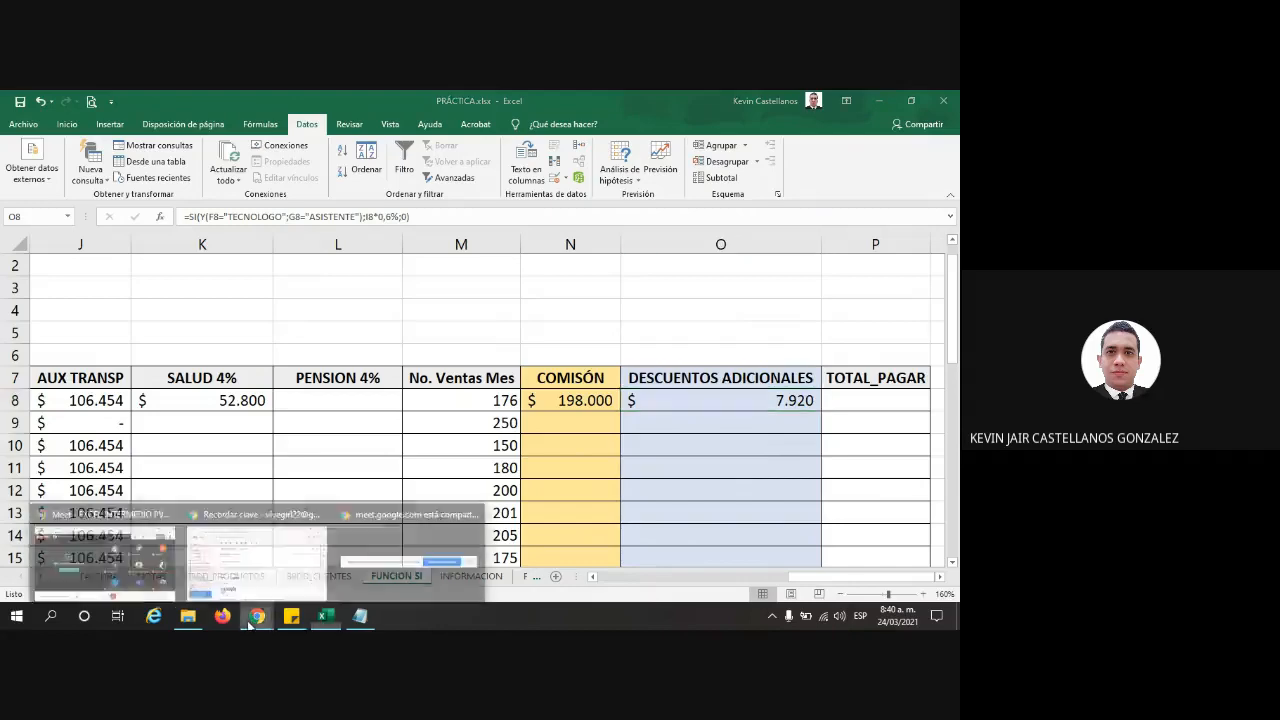
pyautogui.click(392, 540)
pyautogui.click(560, 659)
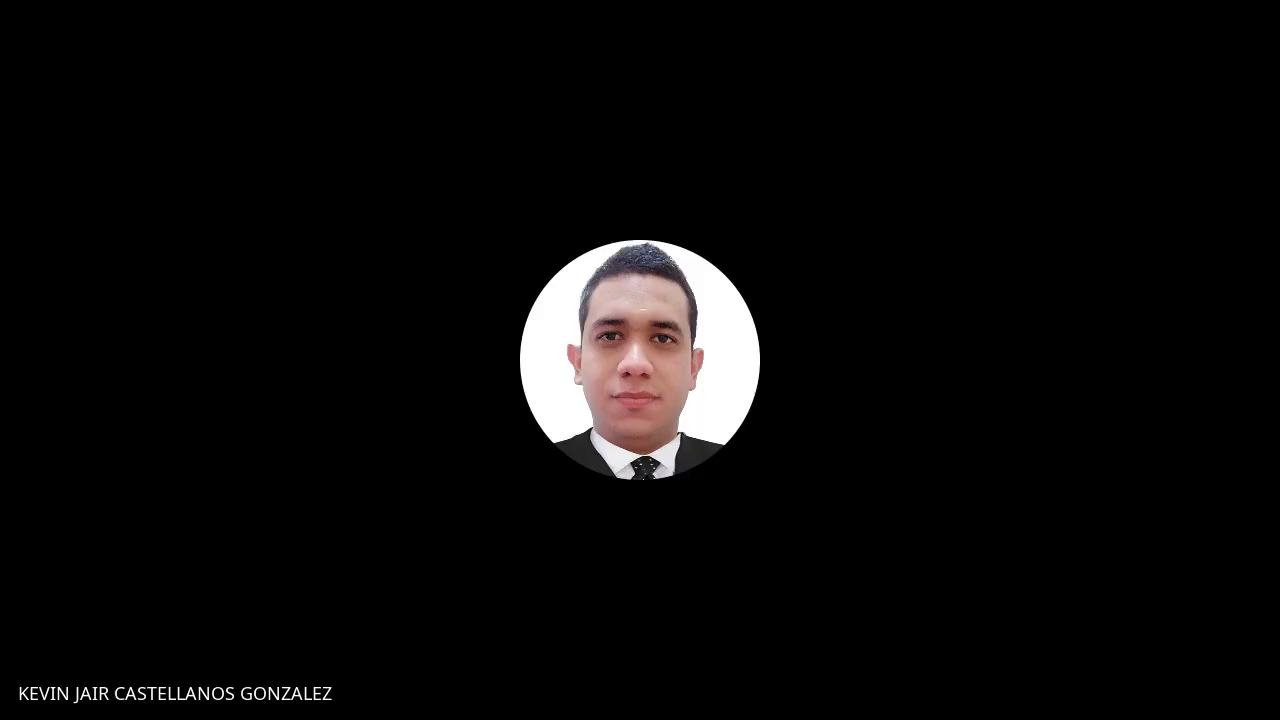